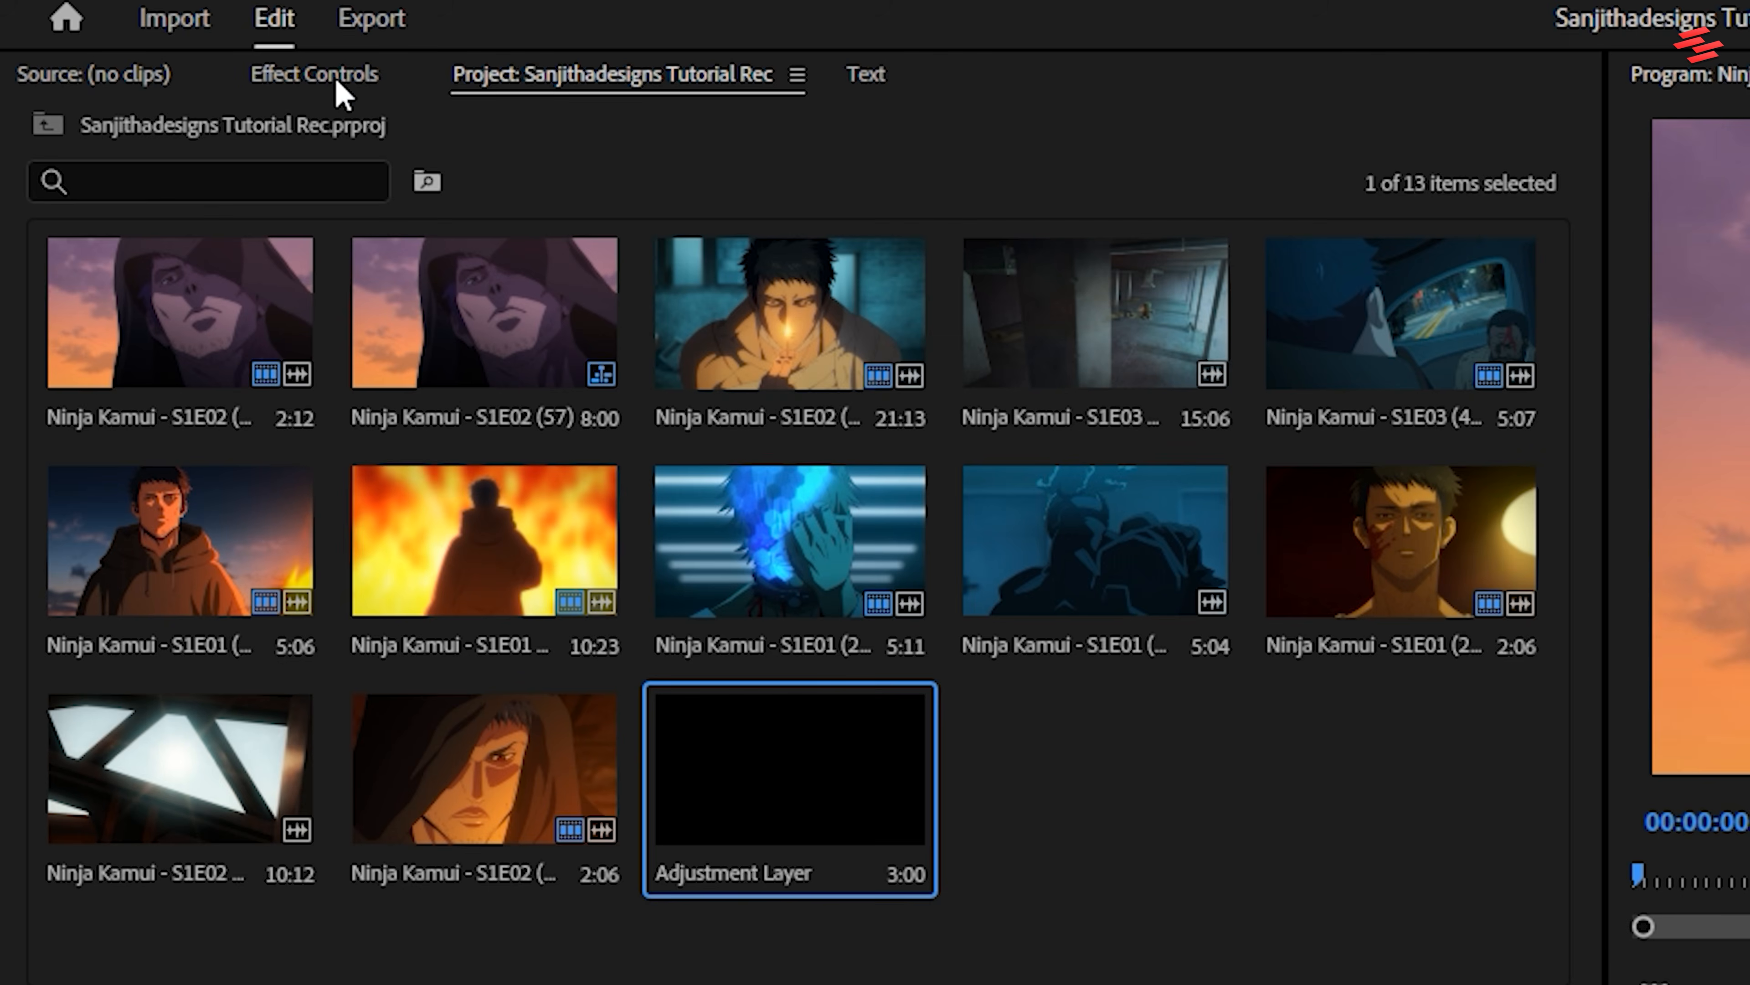
Set the Shutter Angle of the adjustment layer's Transform effect to 360
left_click(336, 80)
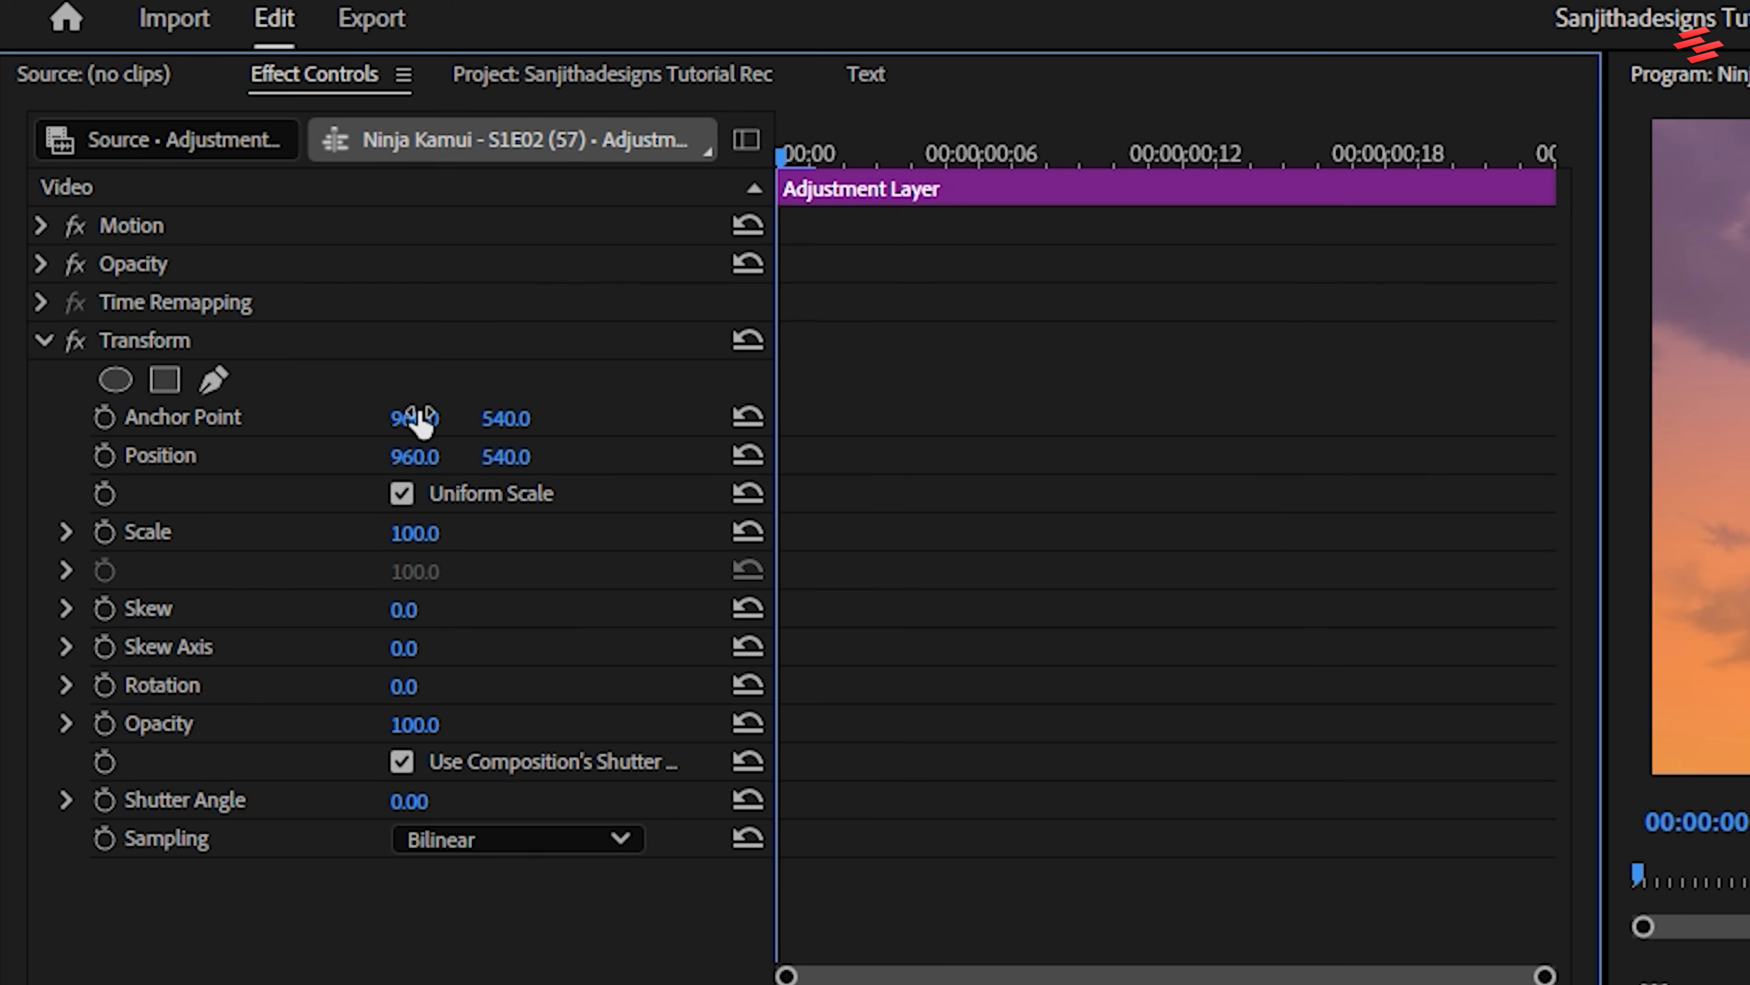
left_click(411, 802)
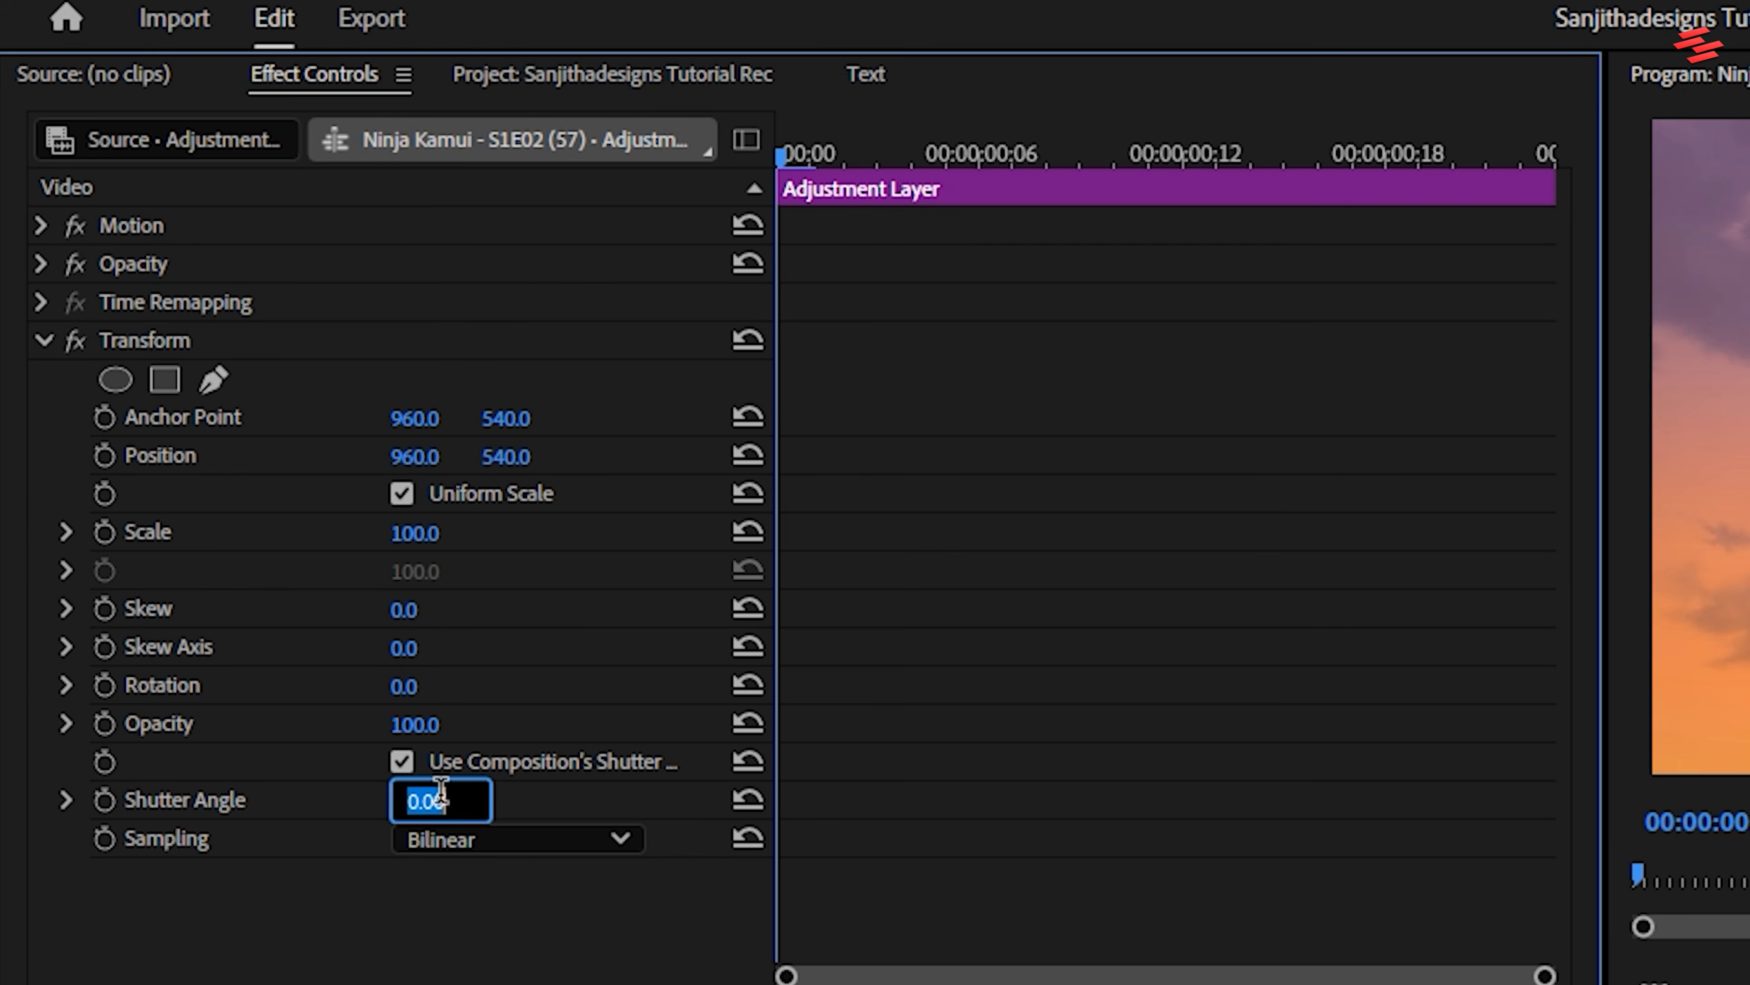
type("360")
key("Return")
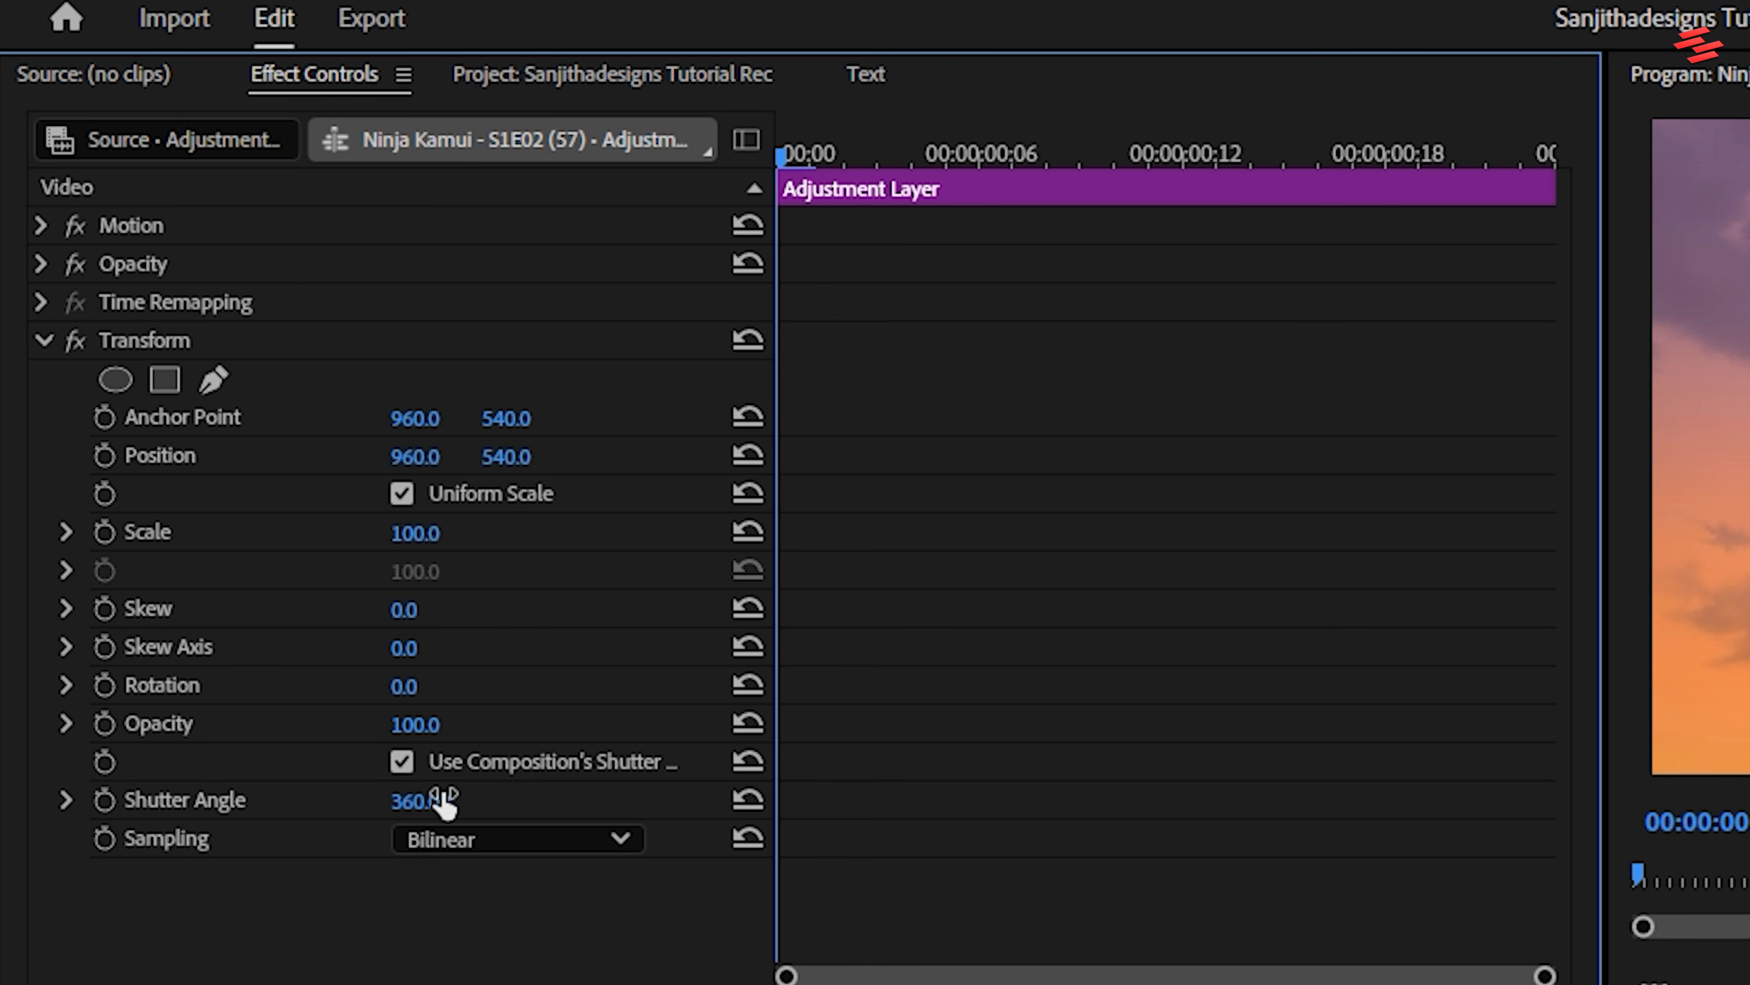
Keyframe the Transform effect's Scale at 100 near frame 4 and at 150 near frame 18
left_click_drag(820, 152, 923, 152)
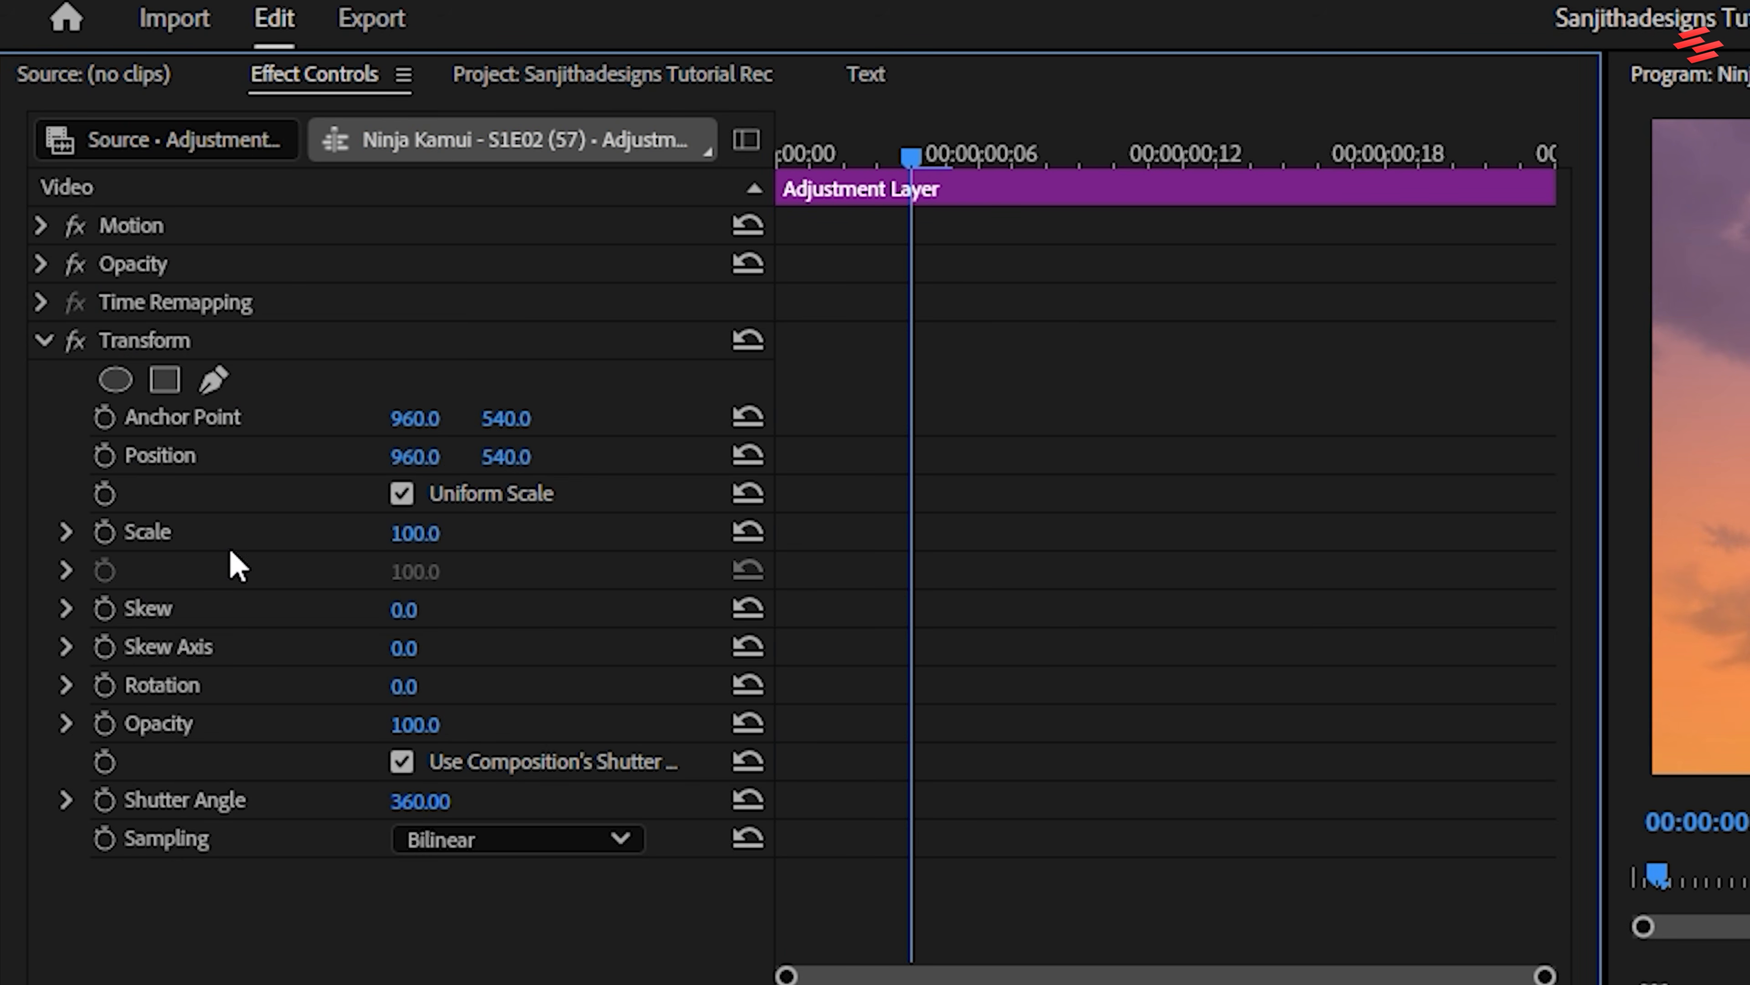
left_click(104, 531)
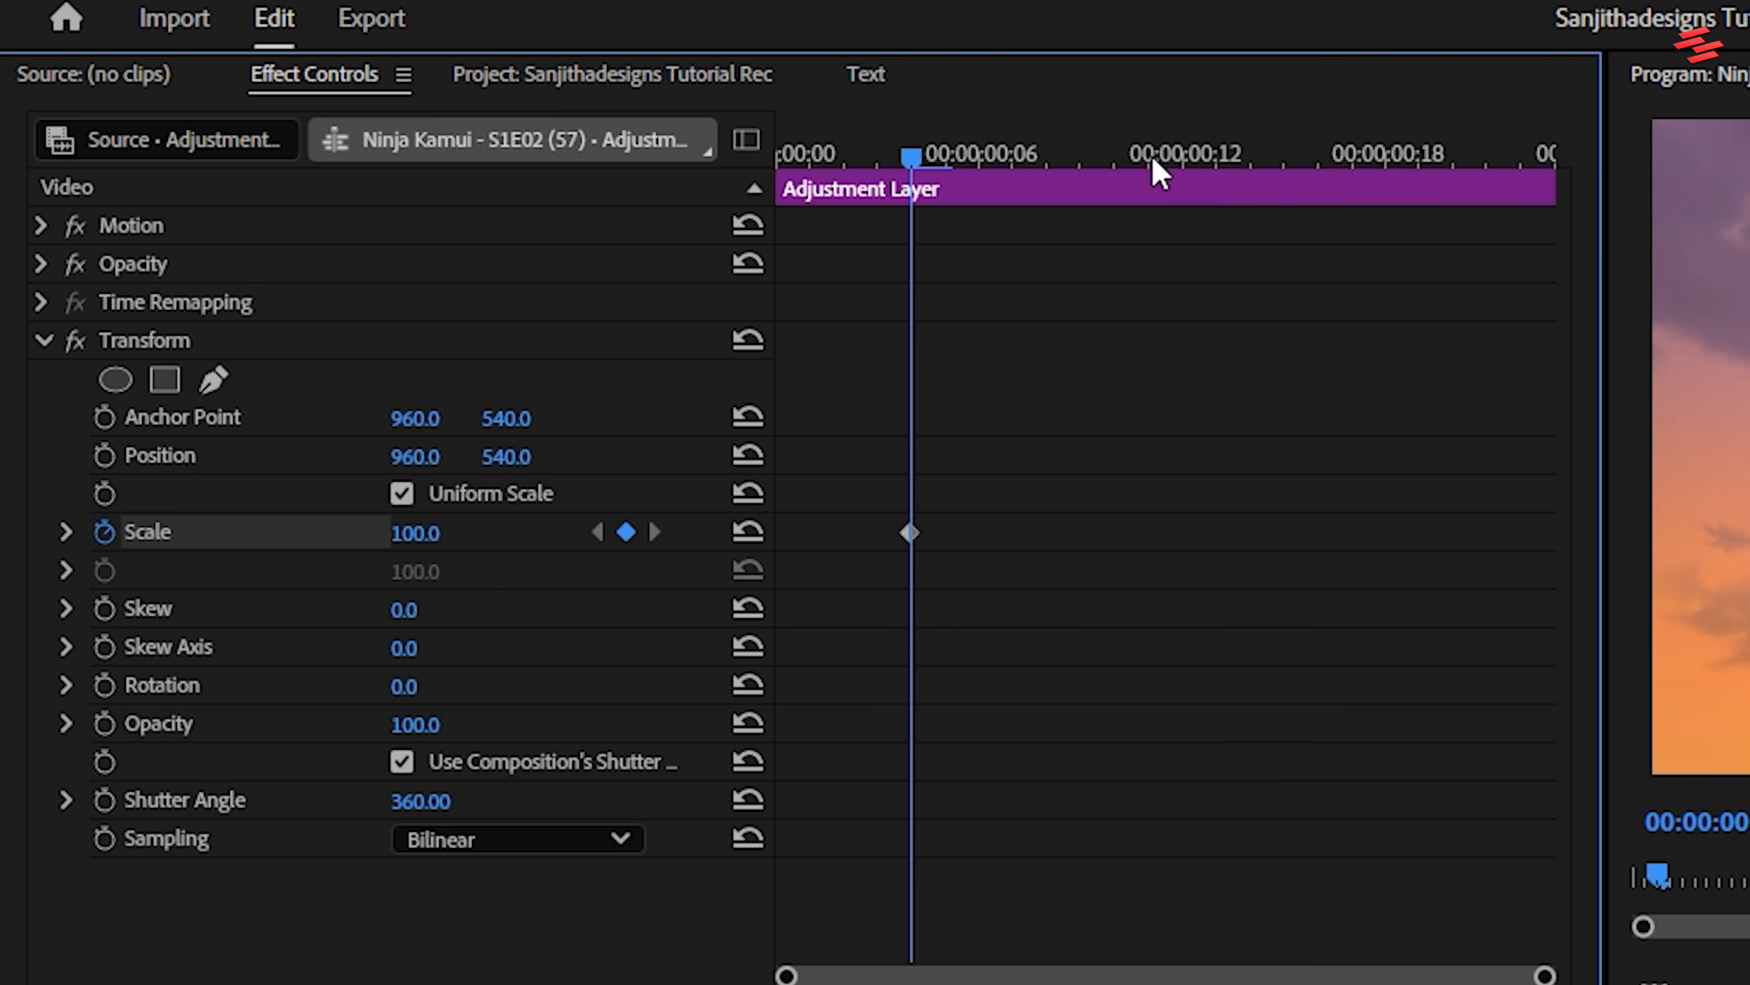
left_click_drag(1154, 160, 1389, 143)
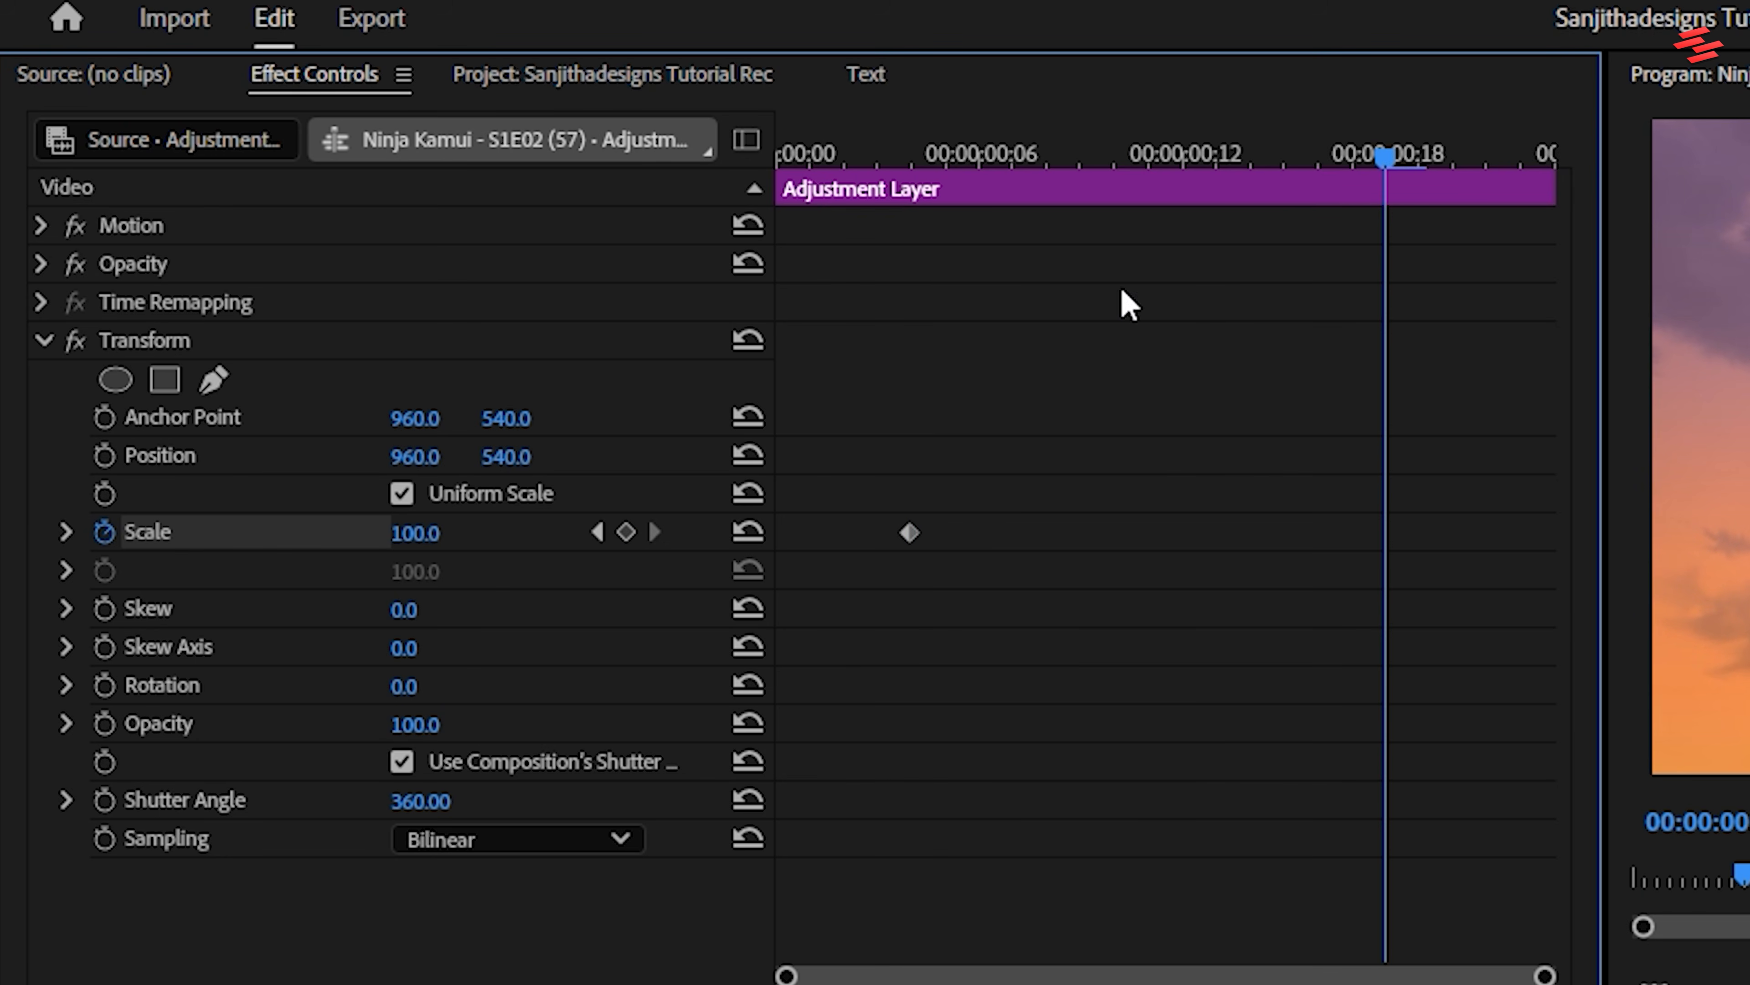
left_click(417, 545)
type("150")
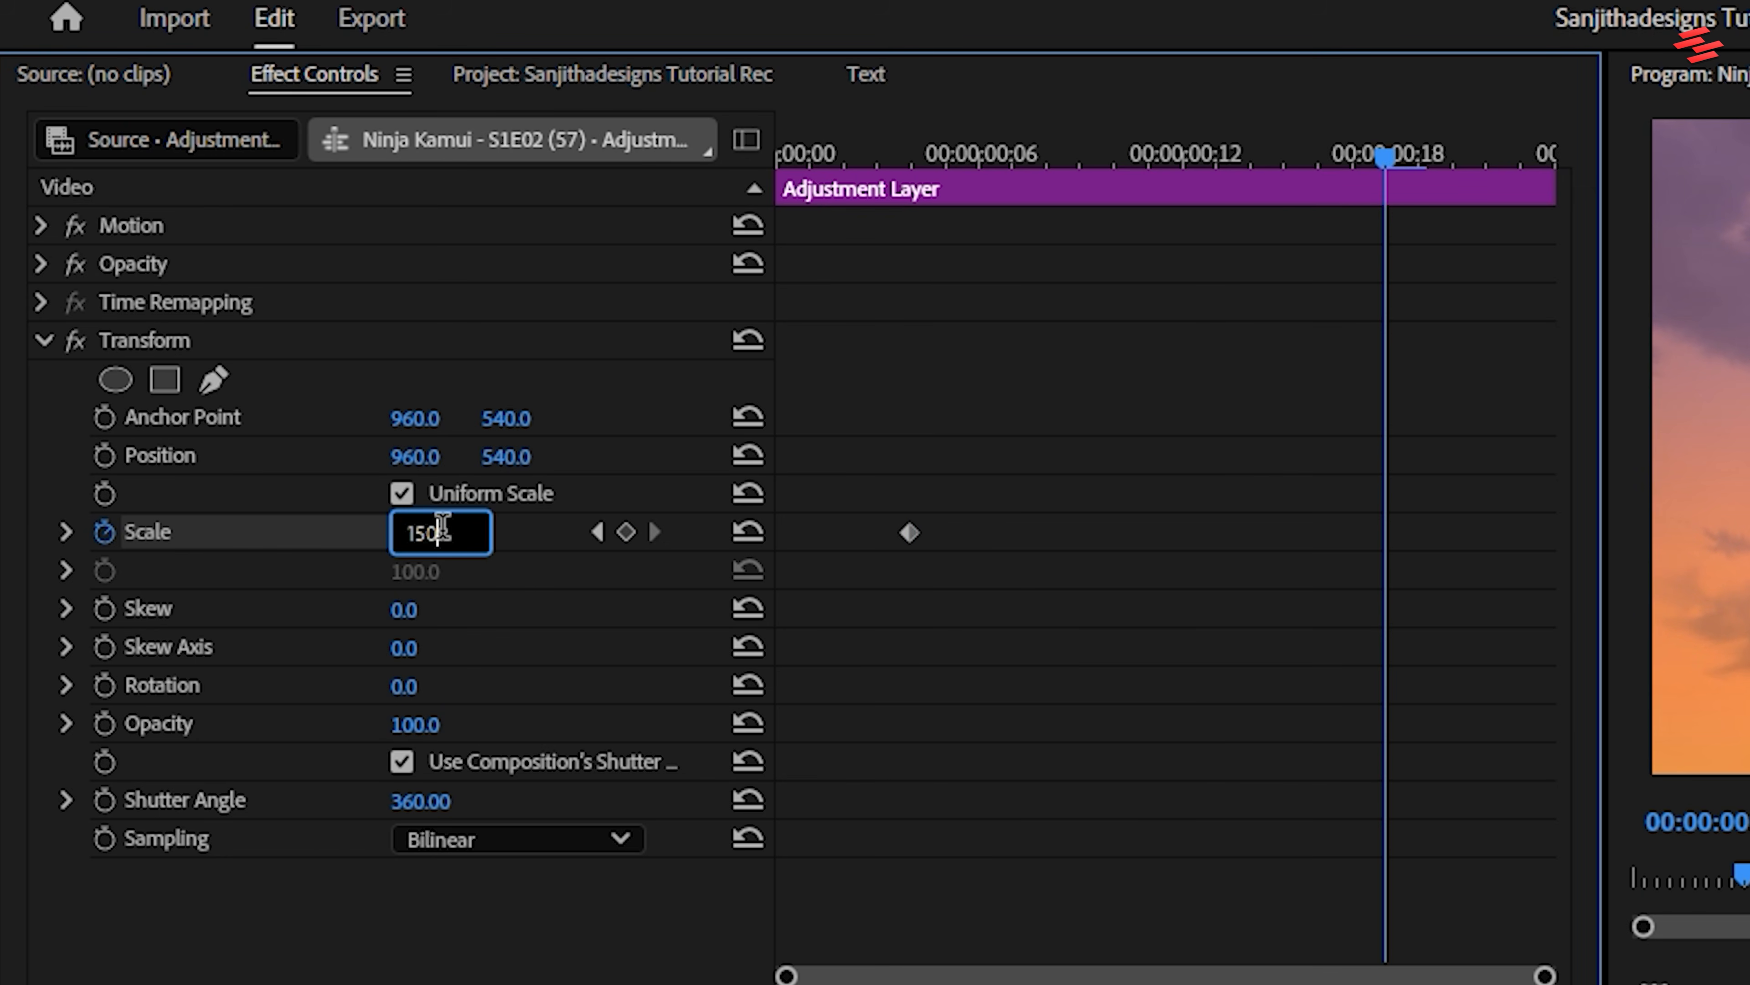
key("Return")
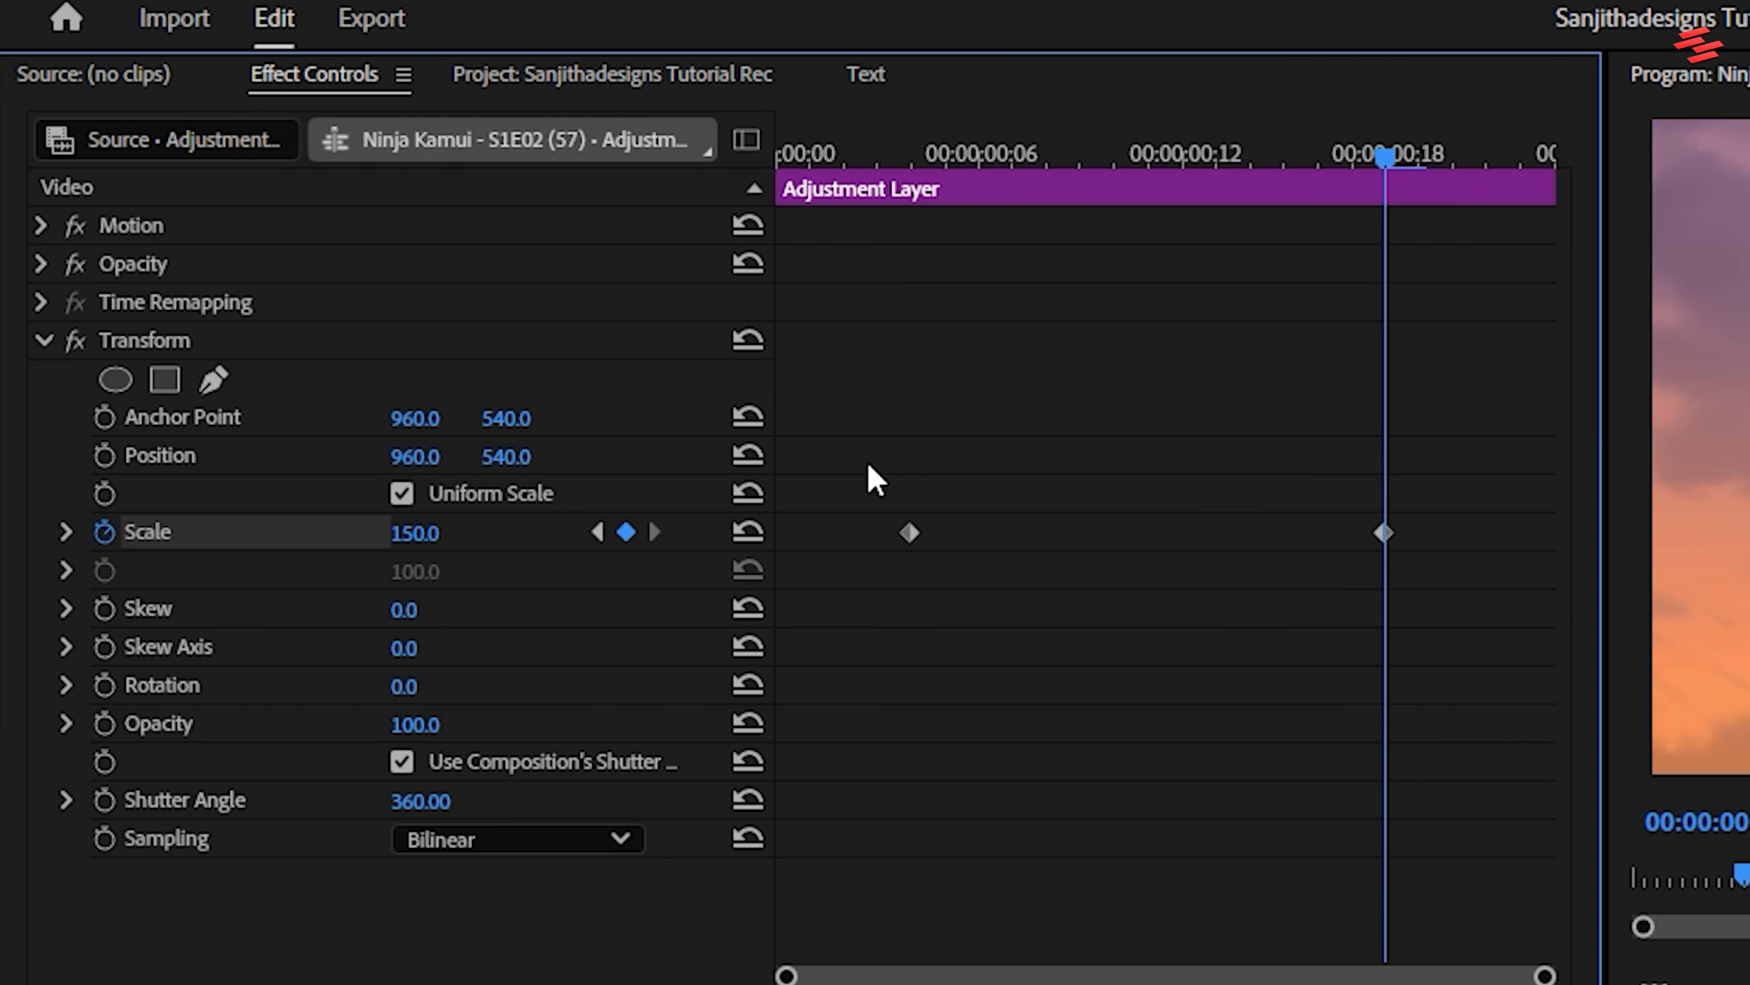
Change both Scale keyframes to Bezier interpolation
left_click_drag(1183, 556, 1489, 596)
right_click(1391, 543)
left_click(1474, 841)
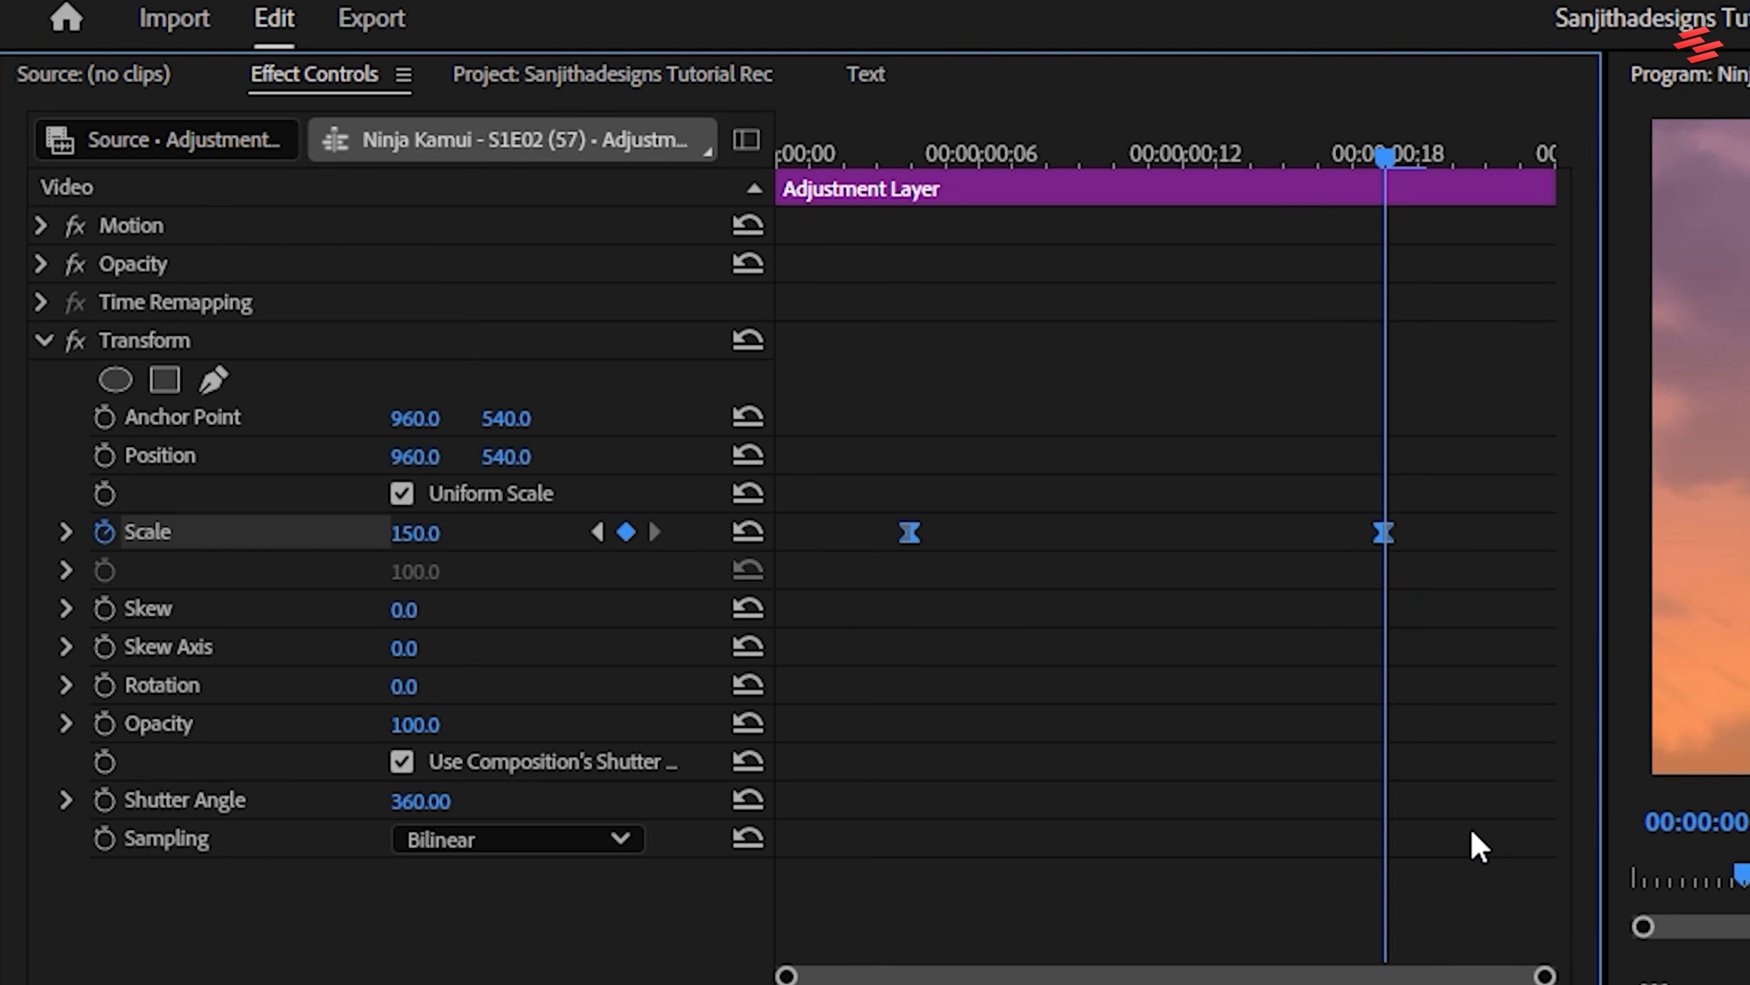
left_click(1474, 844)
Expand the Scale property's graphs and make its value graph taller
left_click(66, 531)
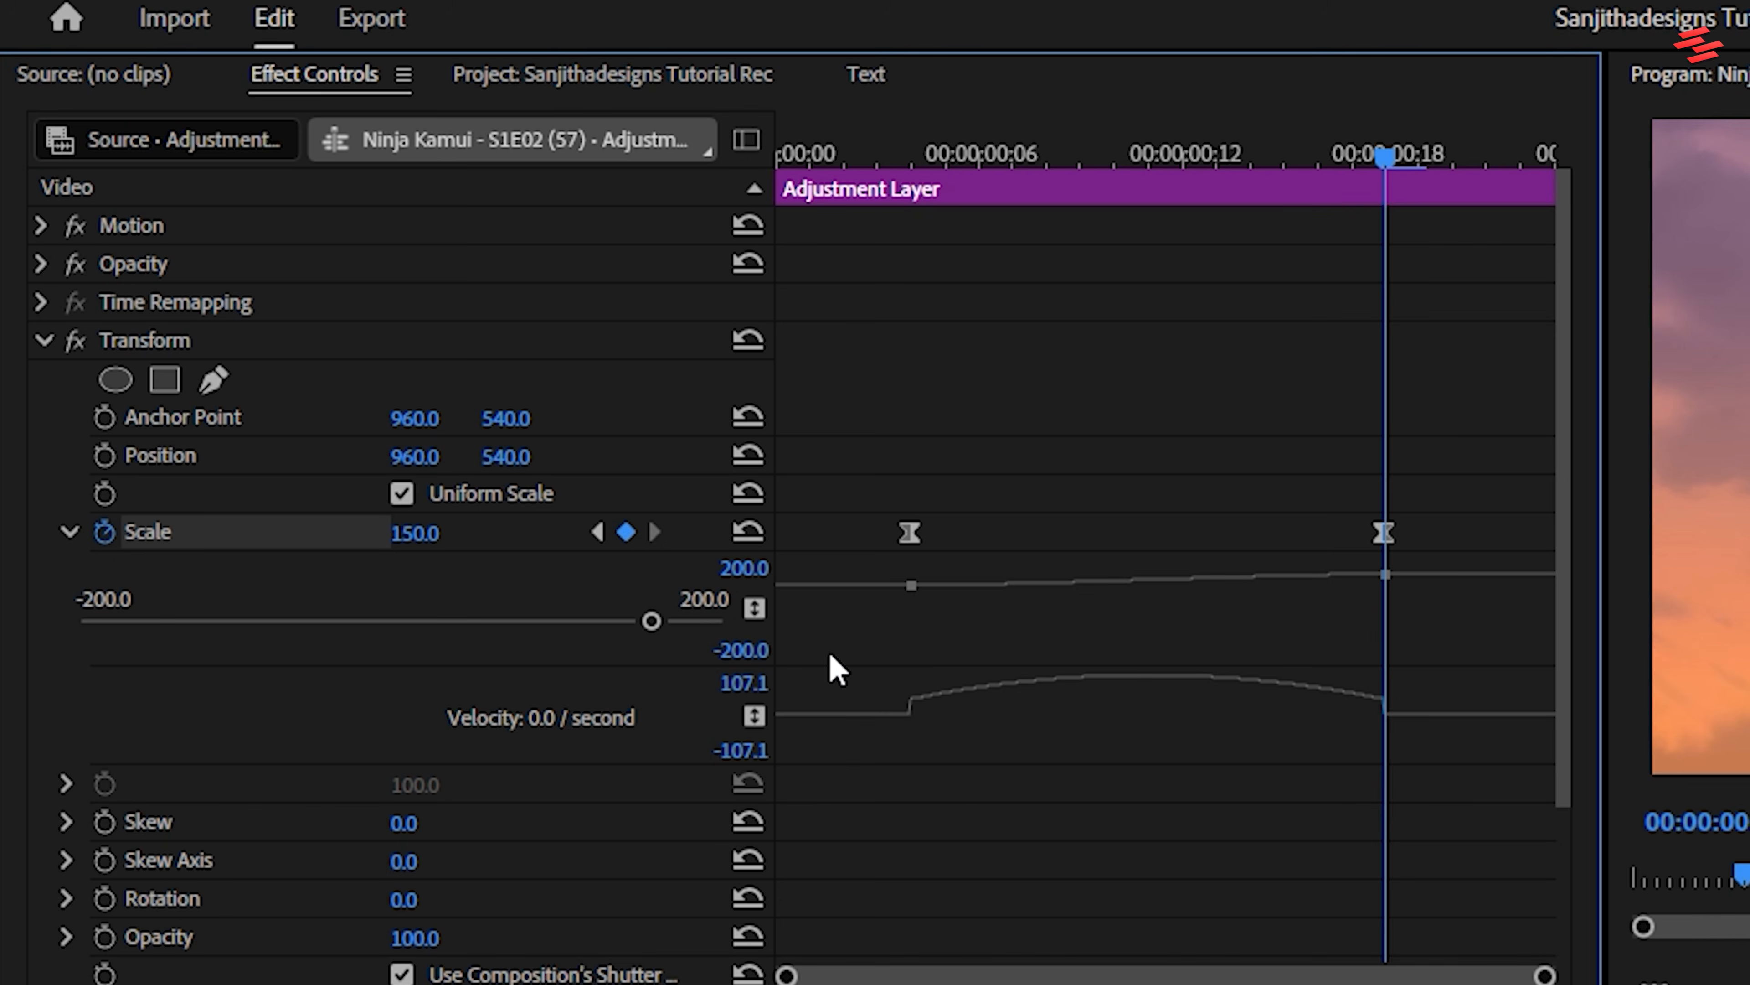
left_click_drag(831, 663, 840, 858)
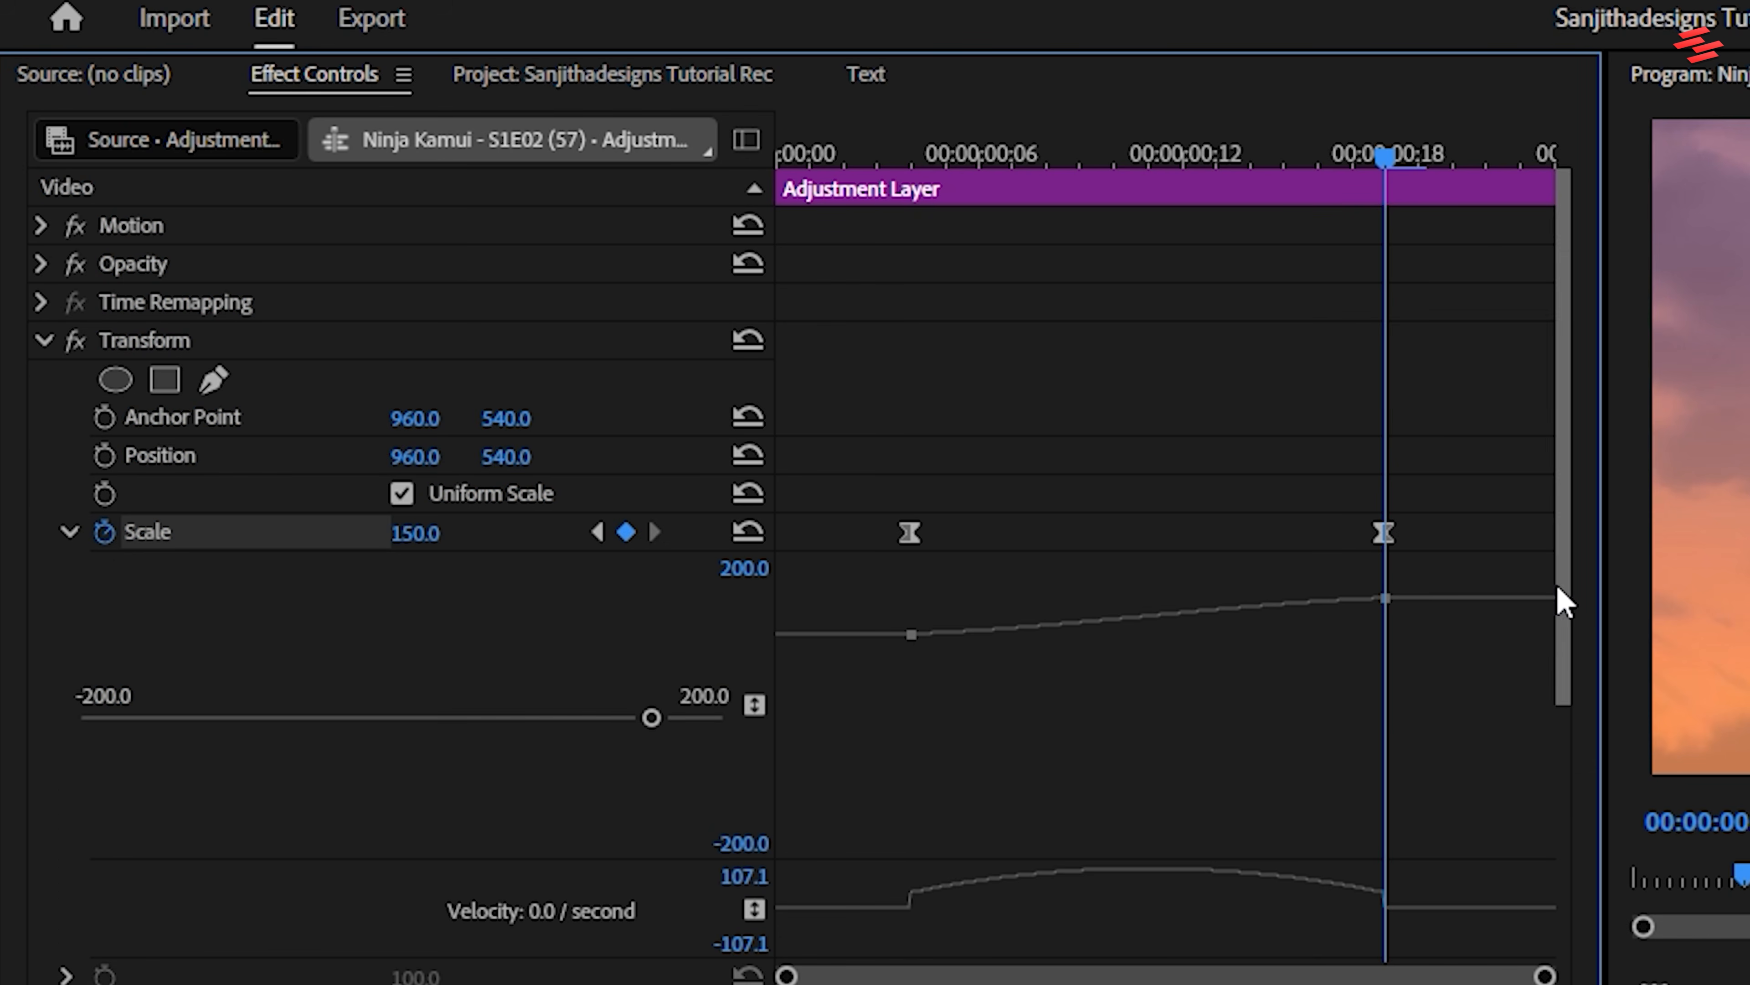
left_click_drag(1560, 599, 1563, 645)
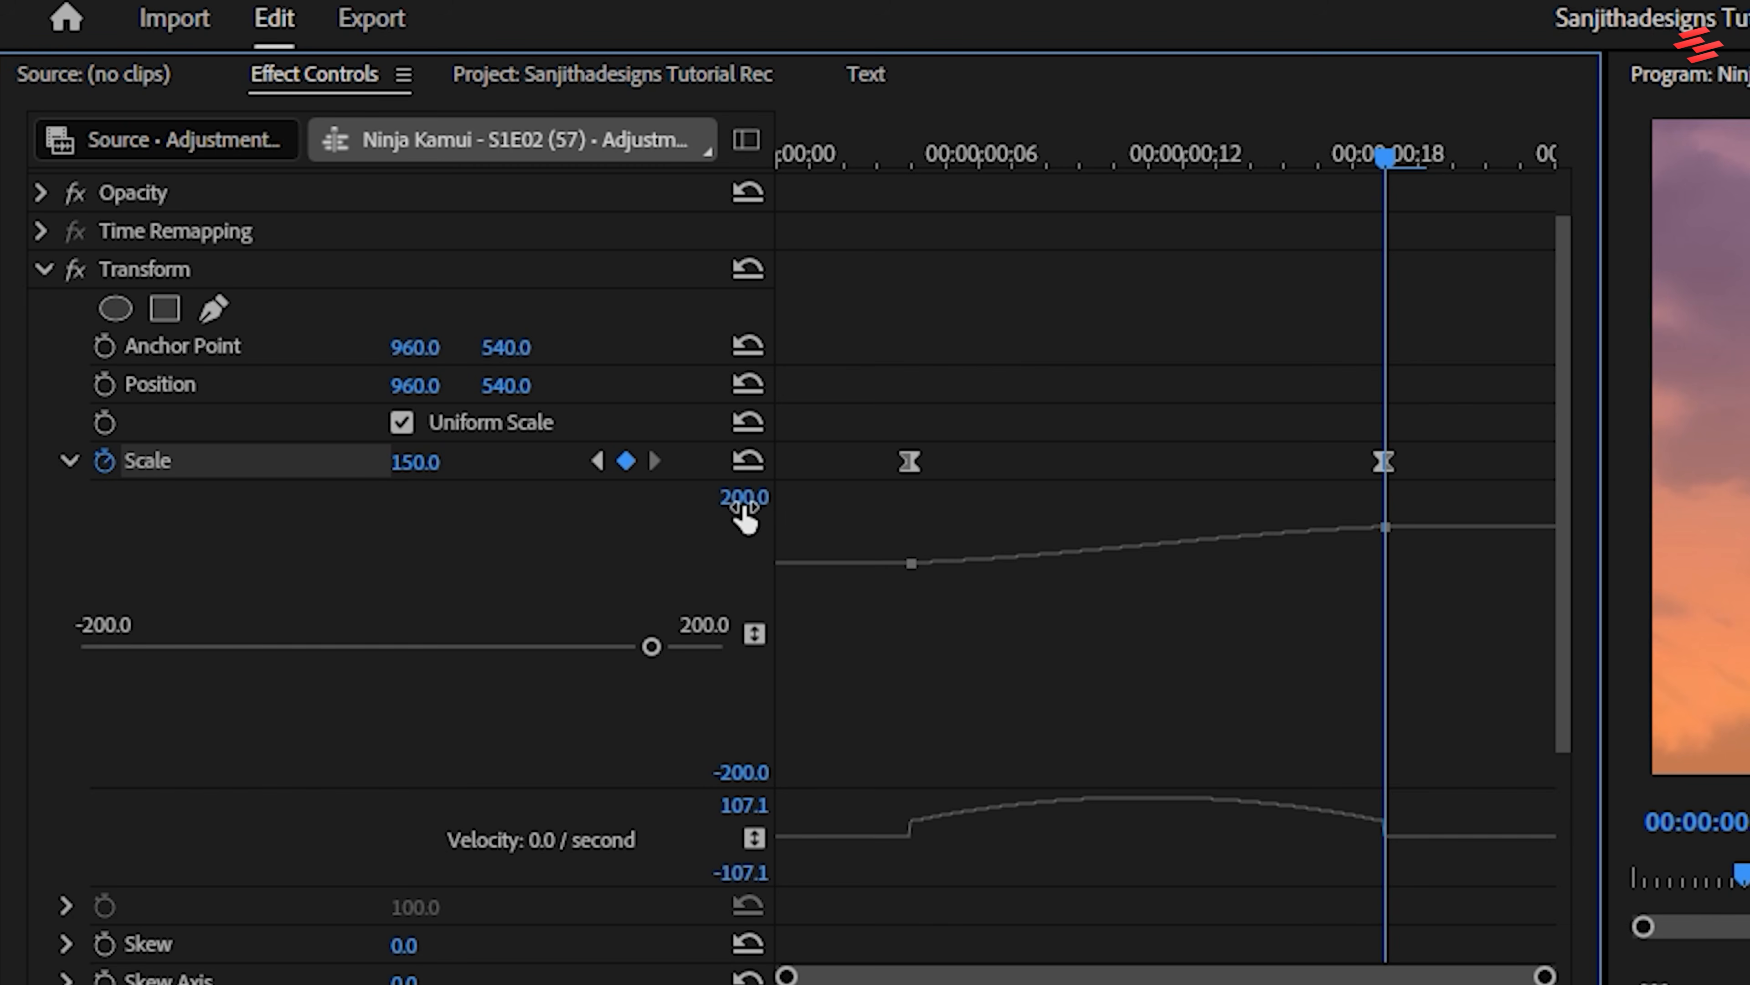
Set the Scale value graph's upper limit to 150 and its lower limit to 100
left_click(725, 495)
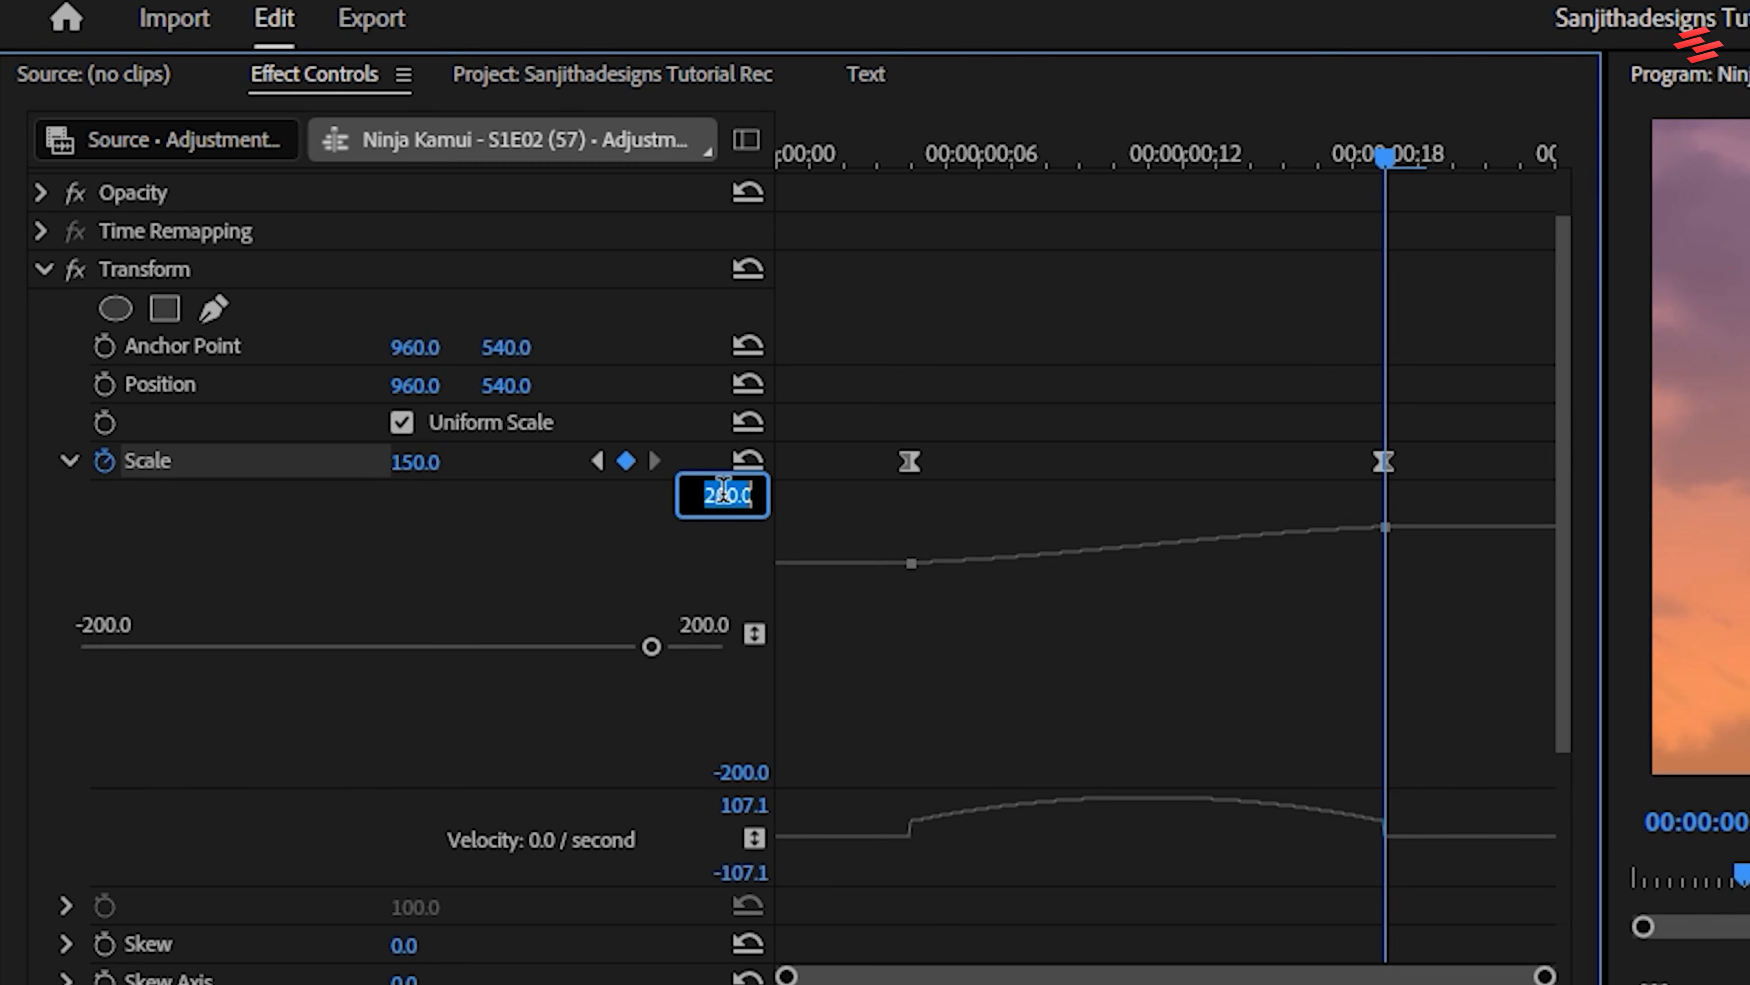
type("150")
key("Return")
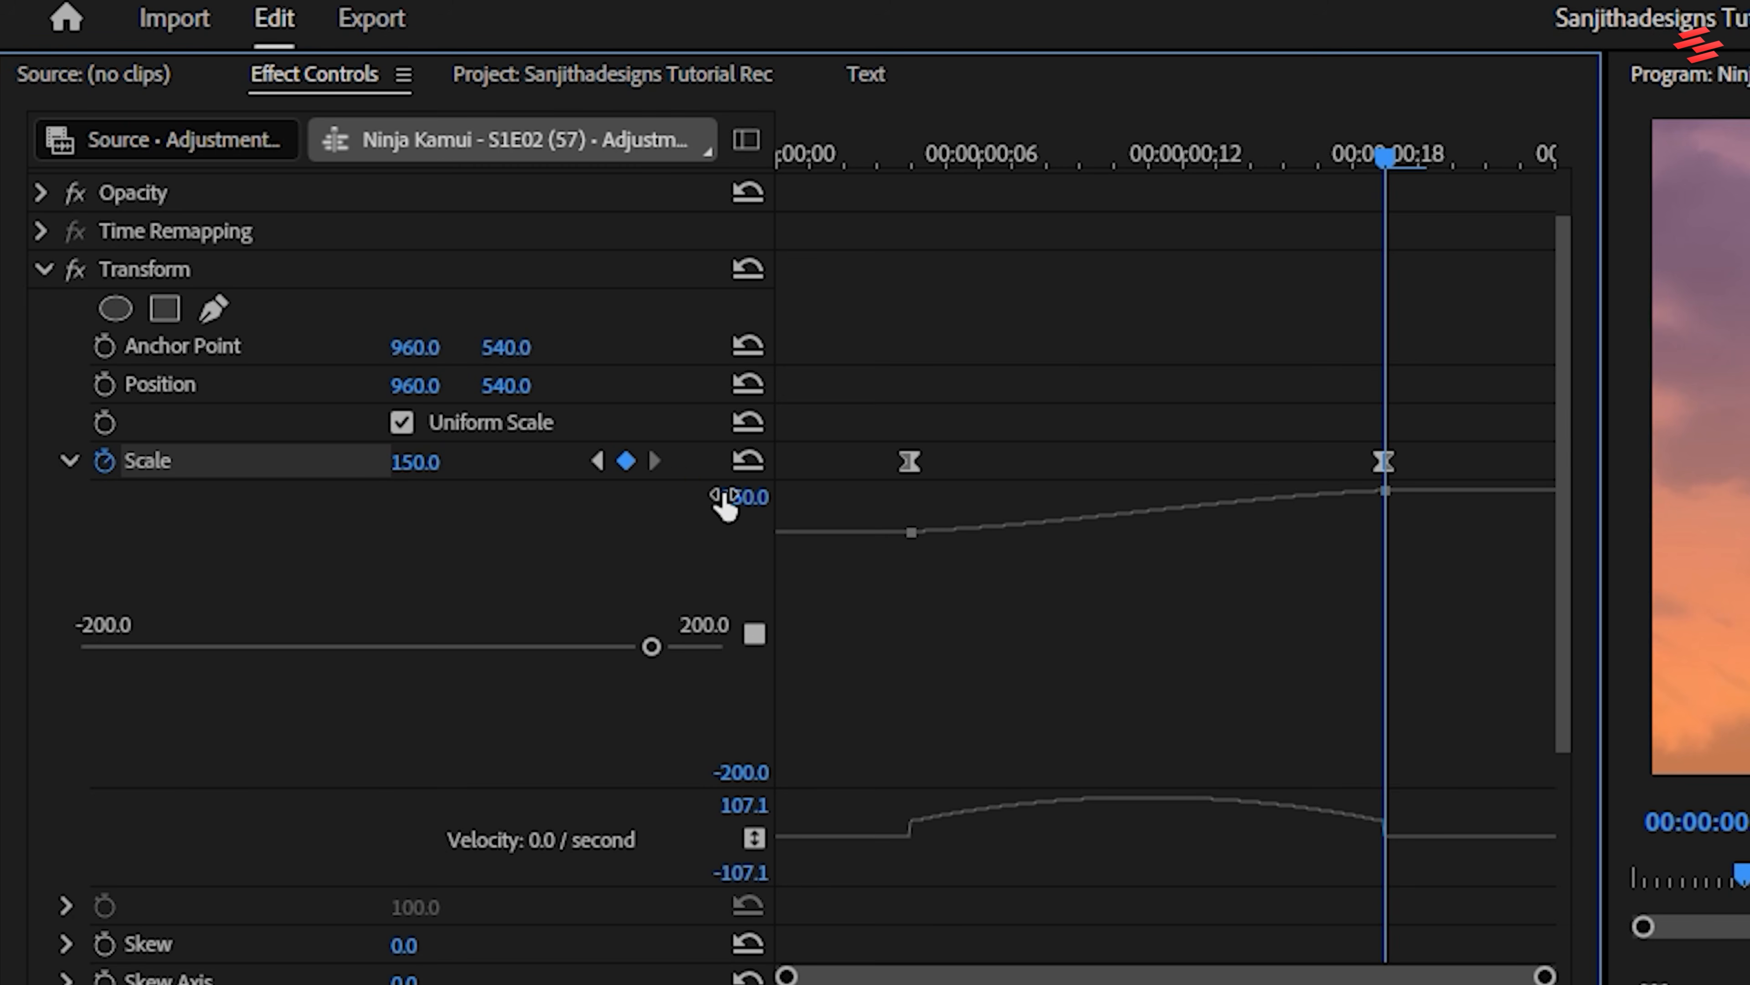
left_click(744, 775)
type("100")
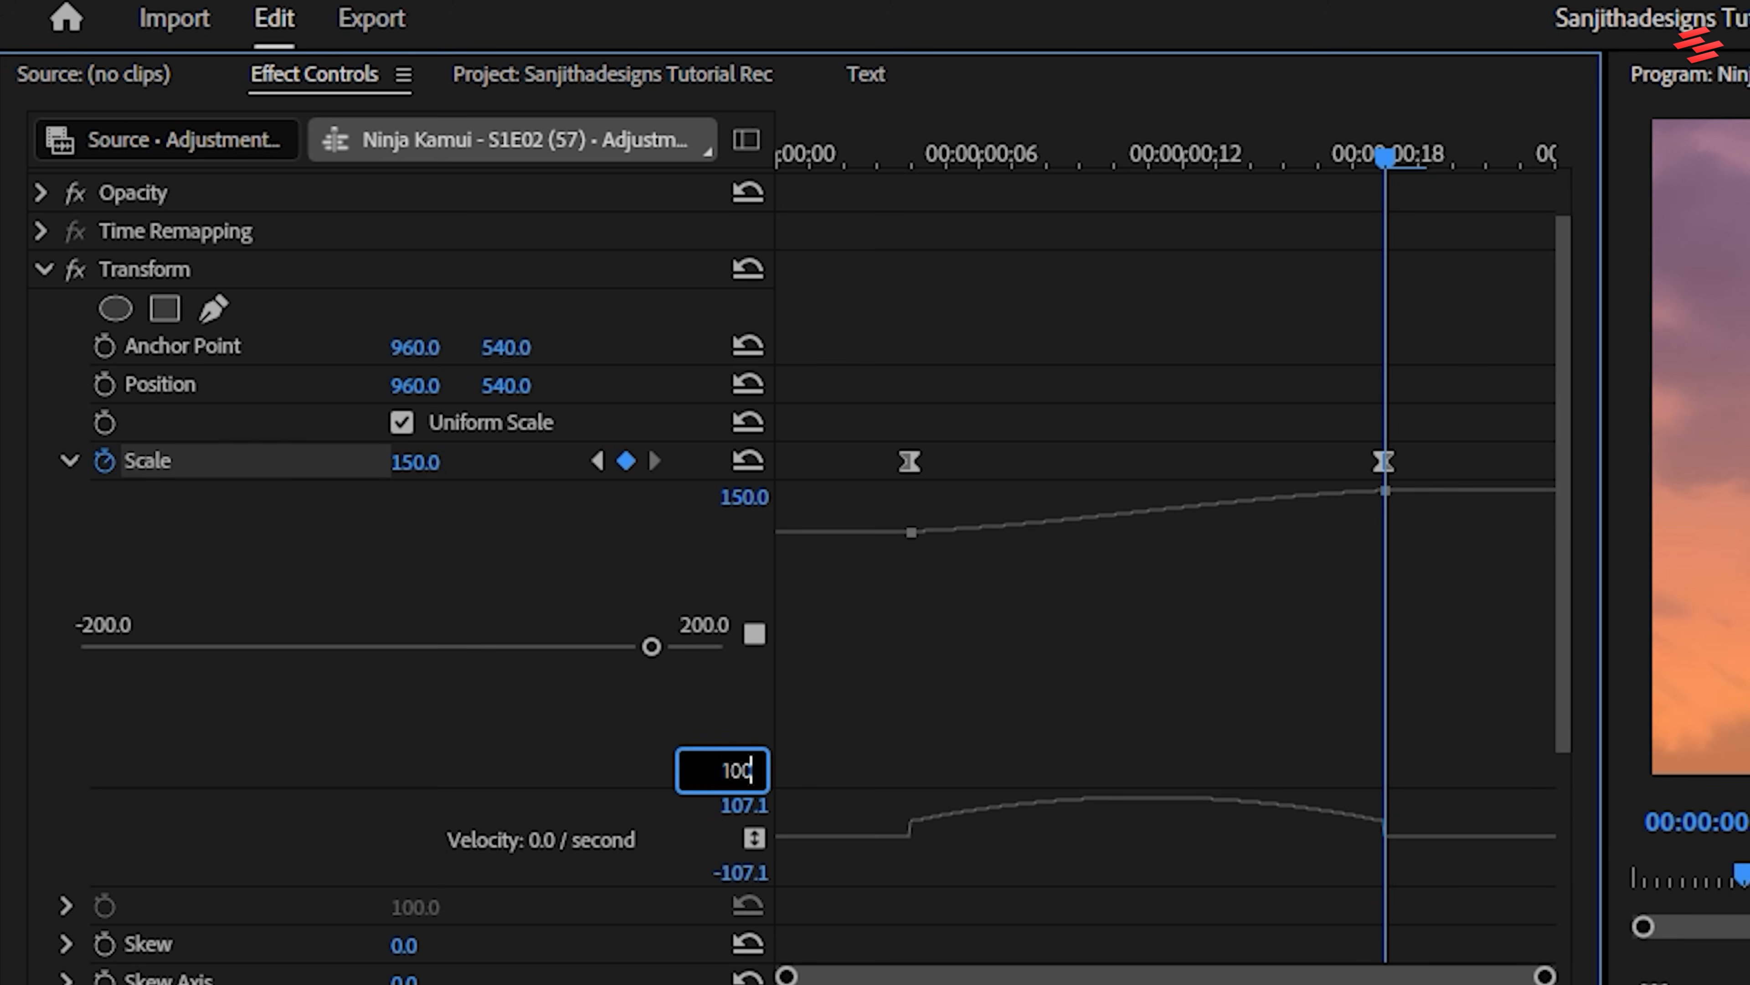
key("Return")
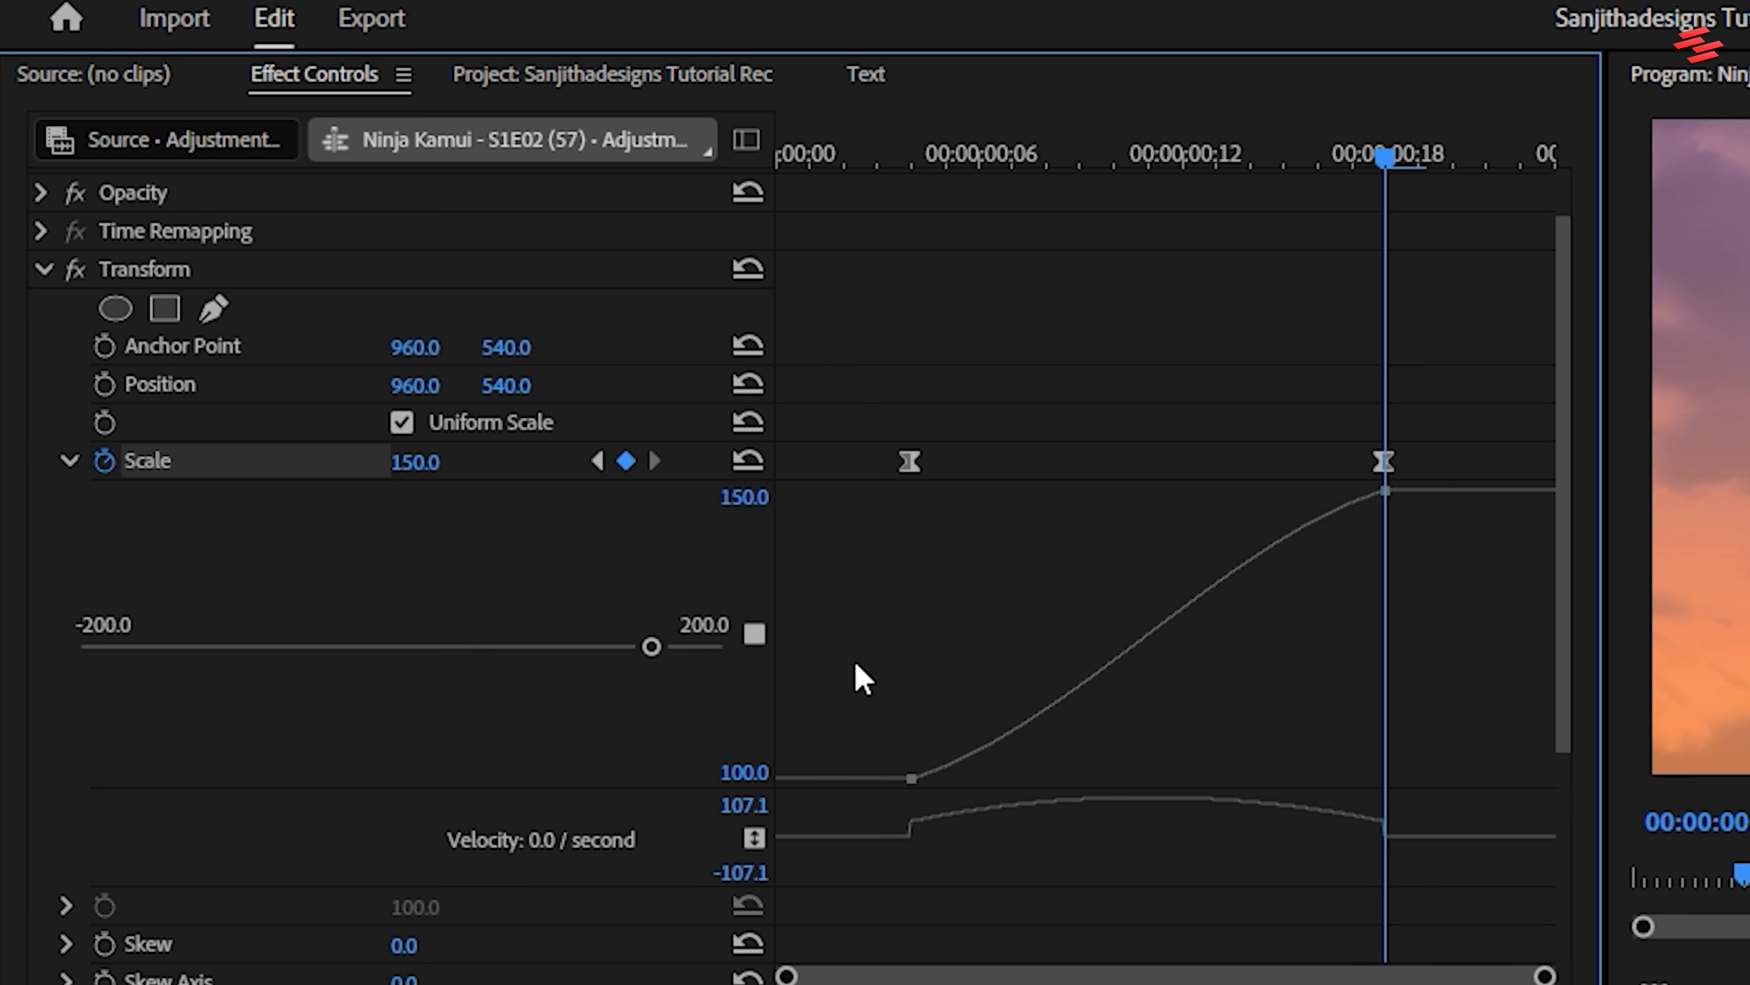
Pull the Scale curve's handles vertical at both keyframes and move the keyframes outward to the adjustment layer's start and end
left_click(1385, 486)
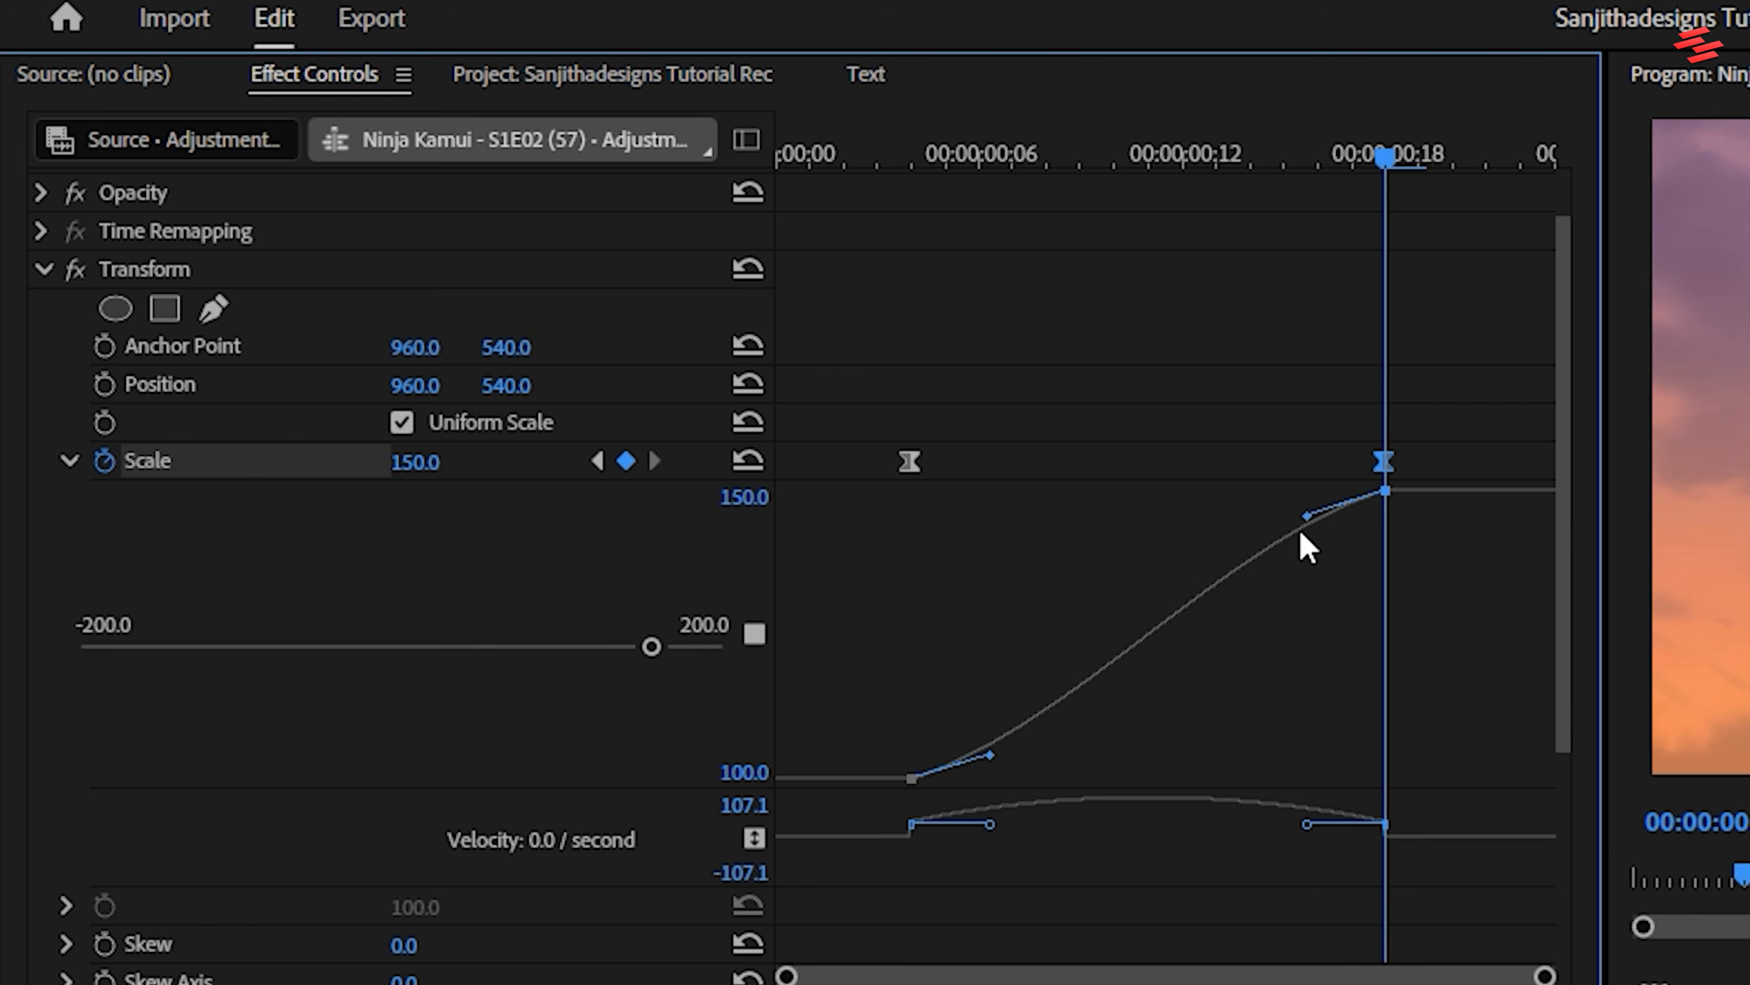
left_click_drag(992, 756, 911, 729)
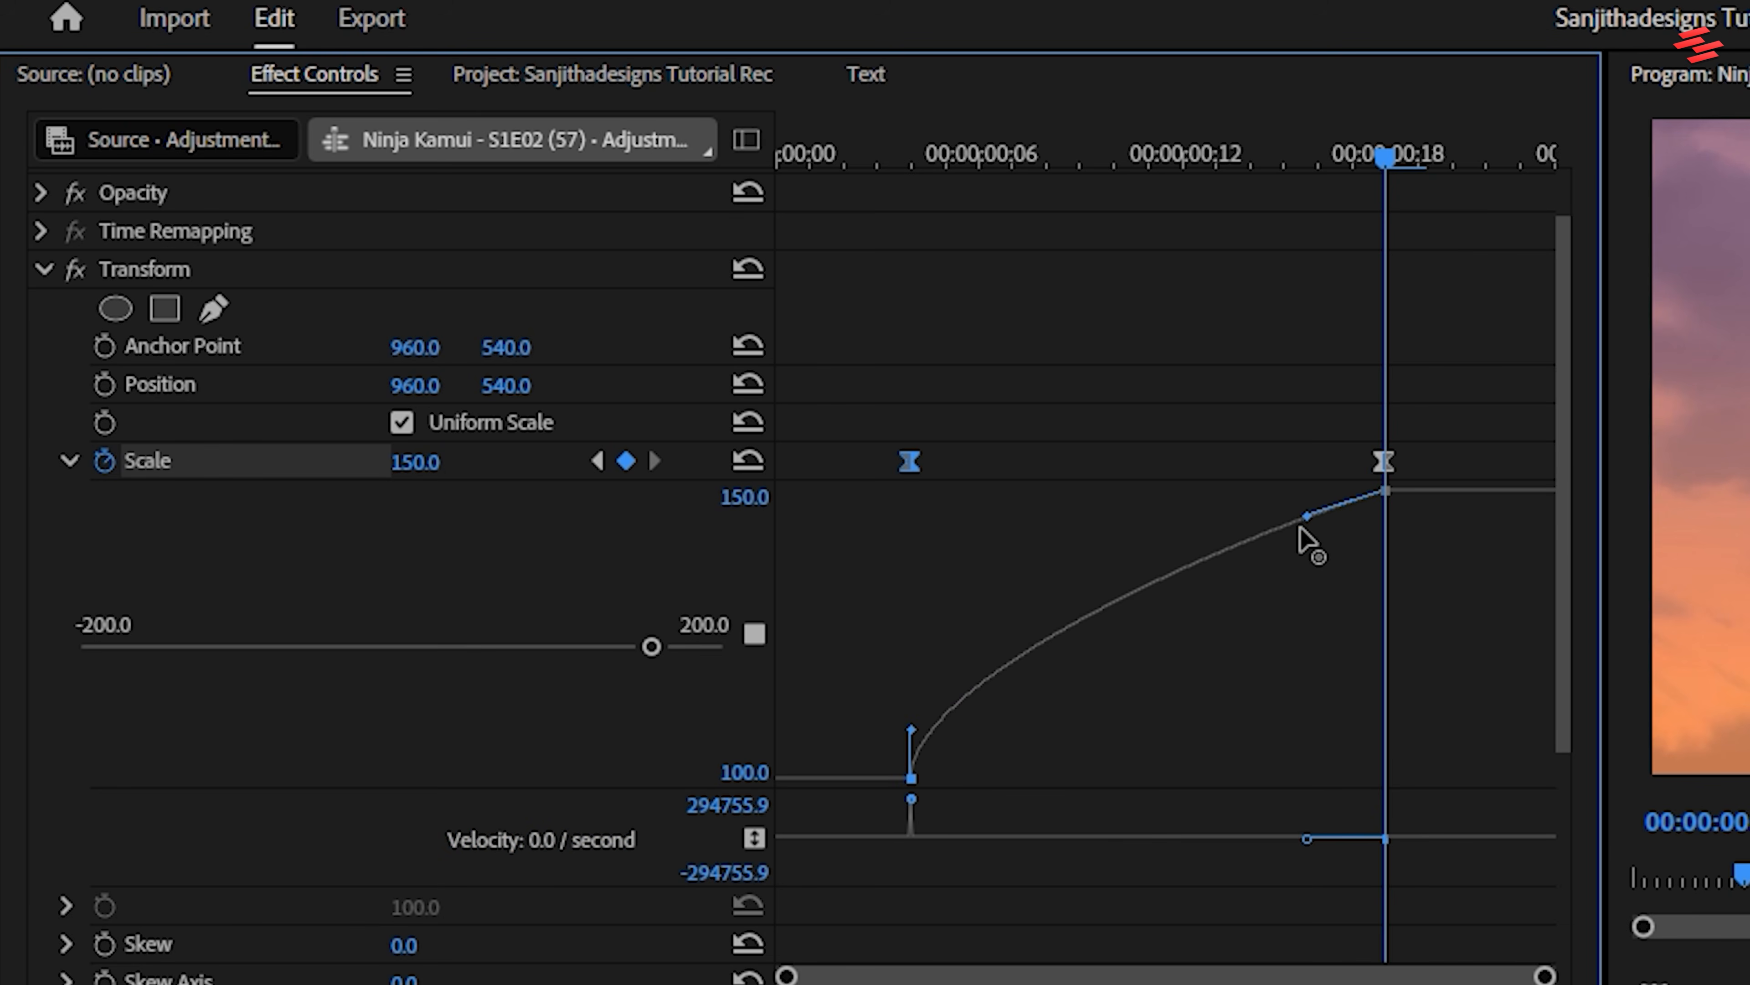
left_click_drag(1307, 517, 1388, 552)
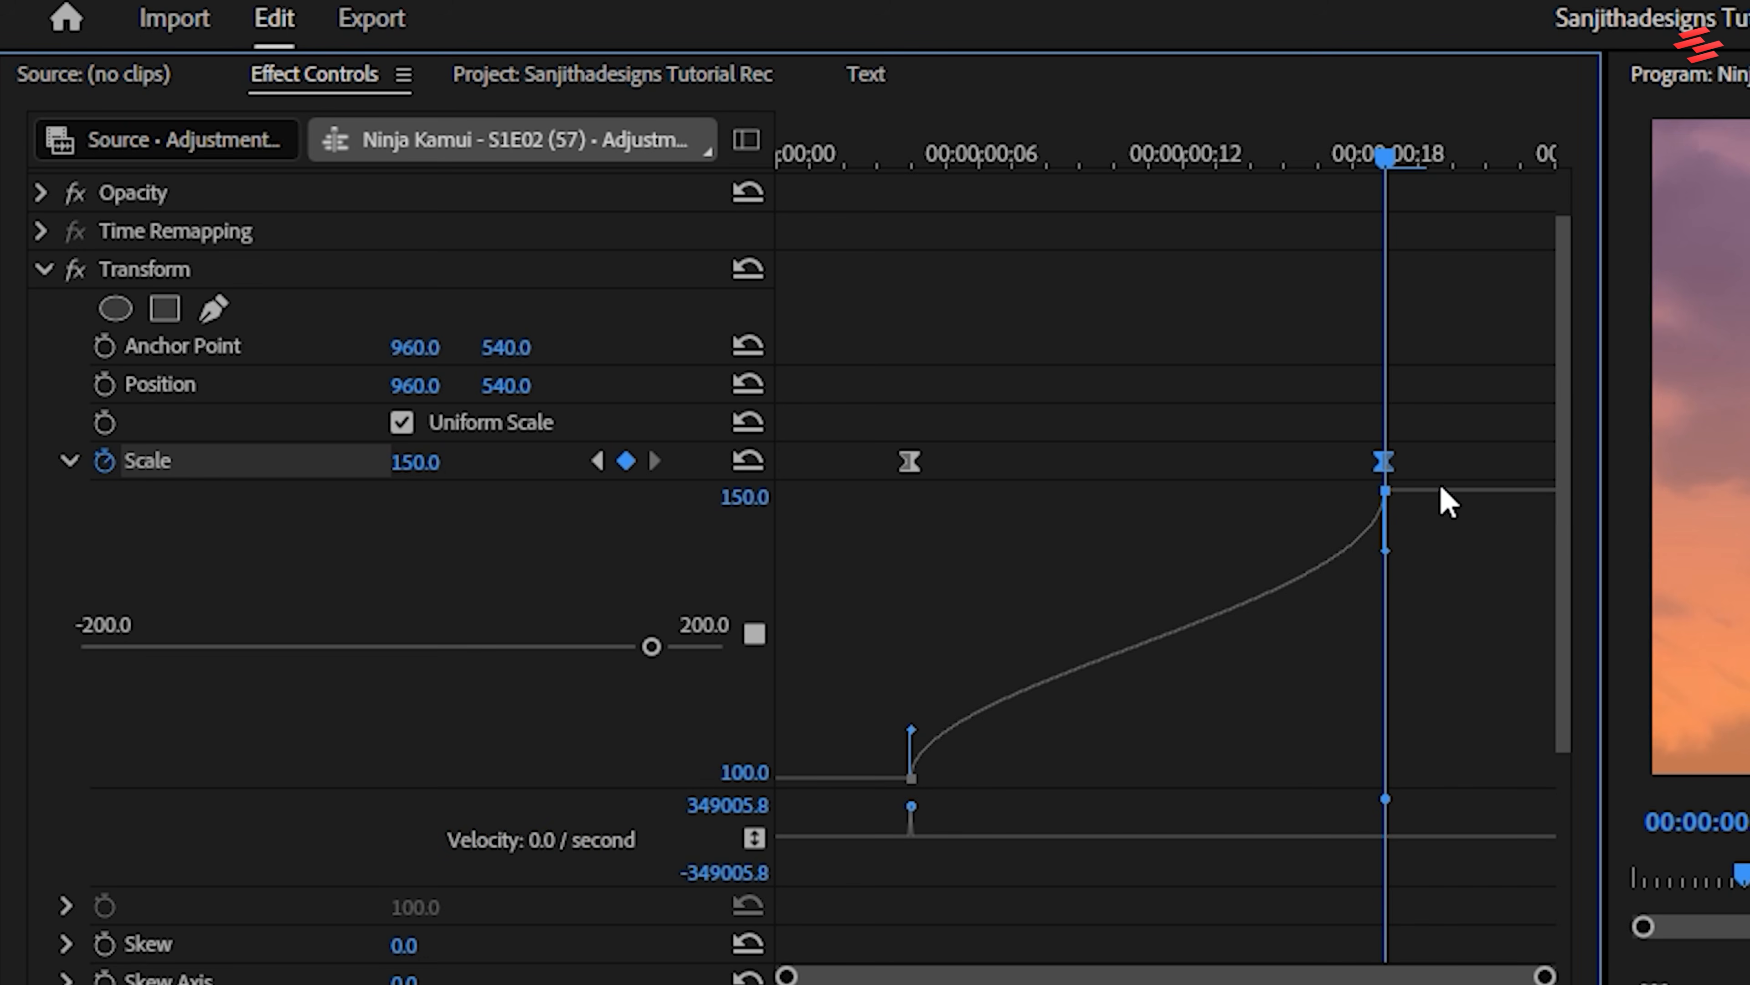
left_click_drag(1385, 463, 1619, 464)
left_click_drag(909, 461, 768, 463)
left_click_drag(291, 710, 682, 711)
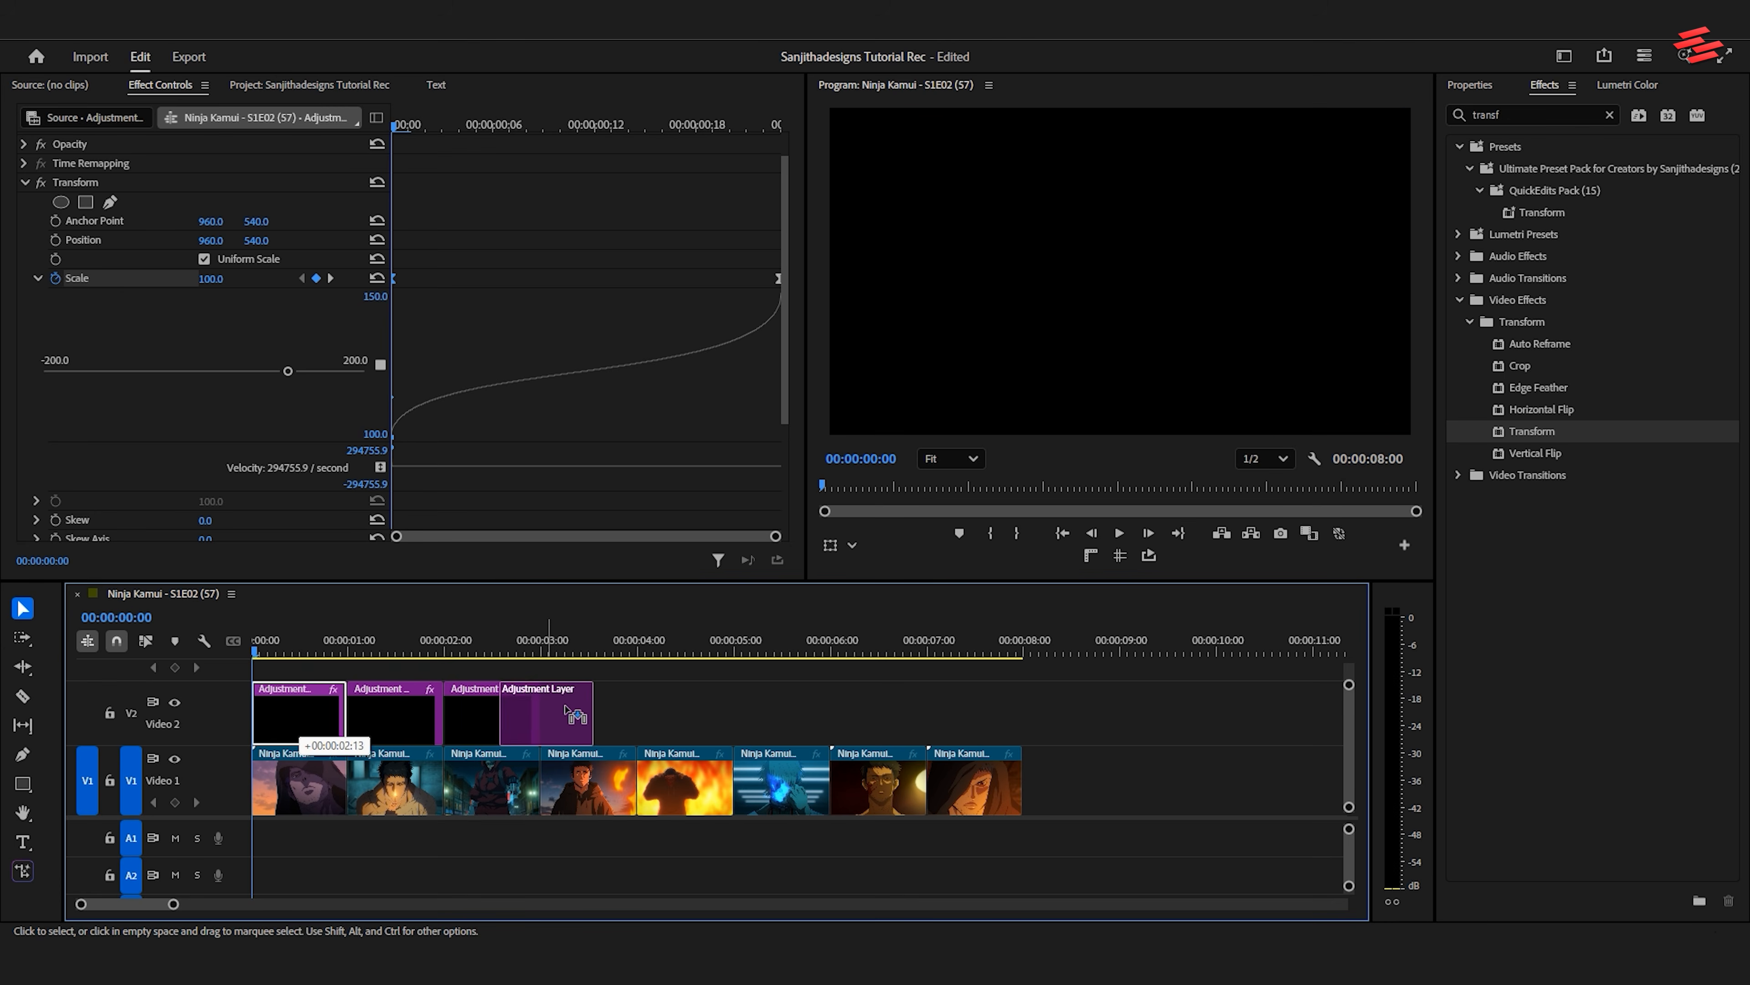
left_click_drag(284, 712, 767, 712)
left_click_drag(297, 712, 972, 712)
key("space")
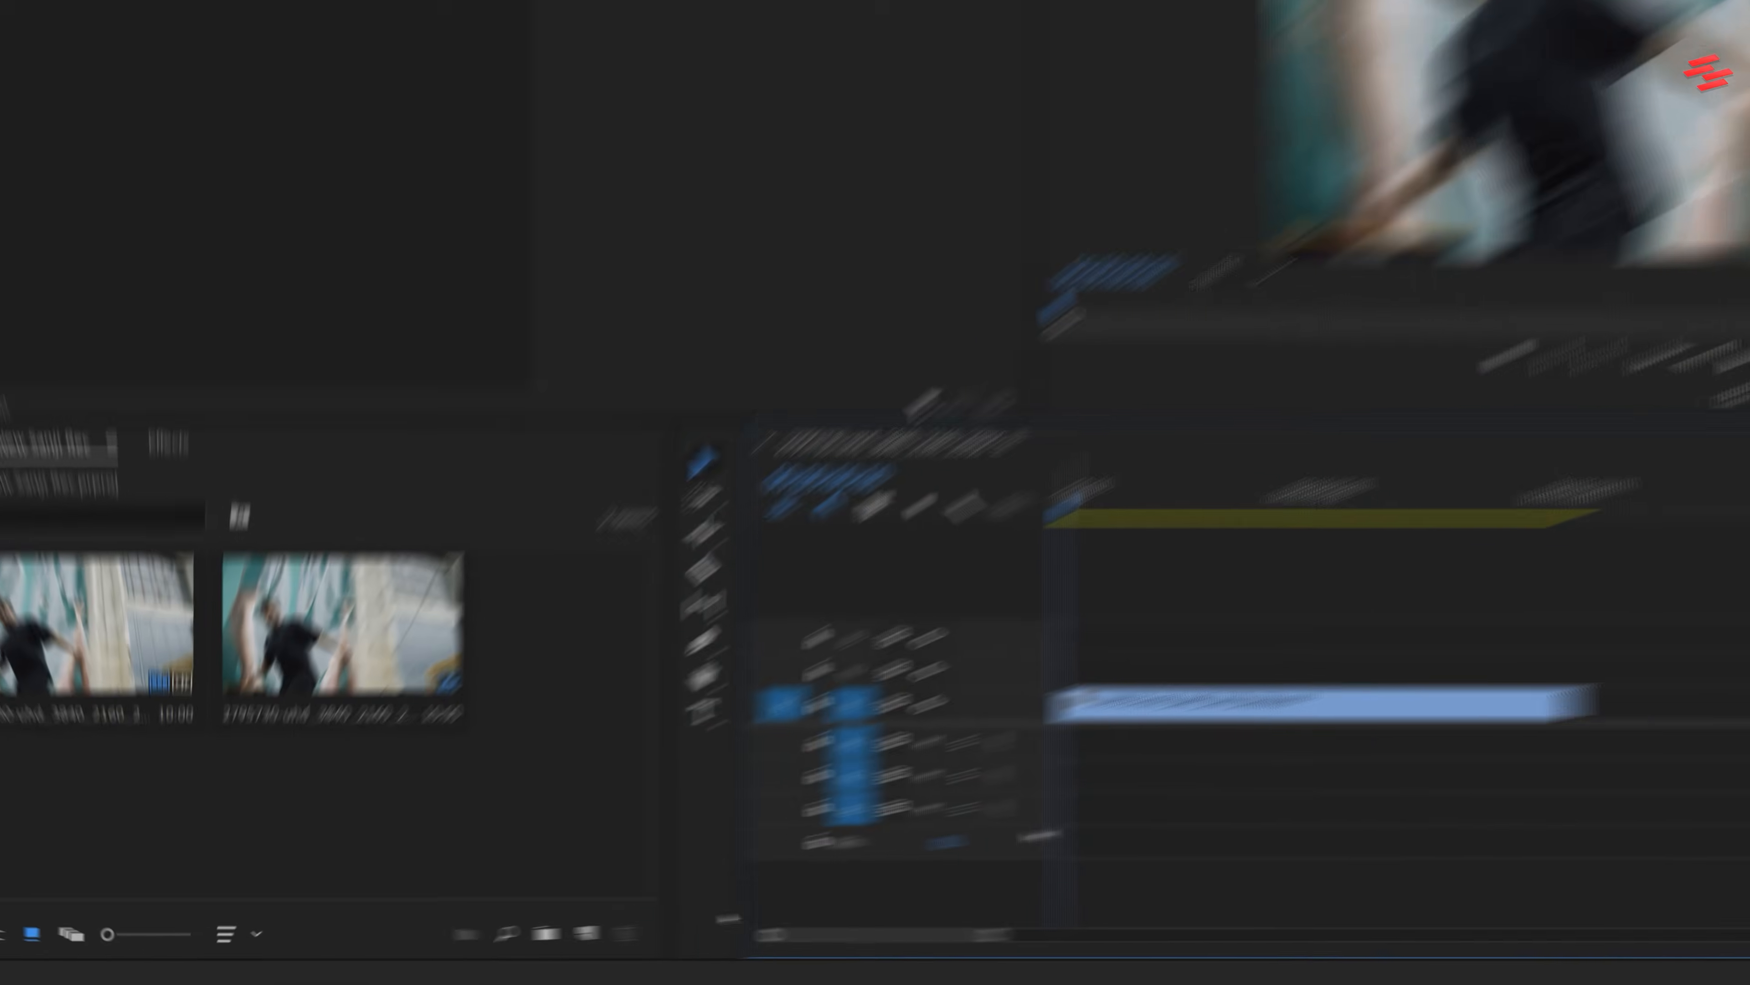
Create a 3840 × 2160, 25.00 fps adjustment layer, placing it on V2 across the full length of the clip
left_click(456, 947)
left_click(482, 830)
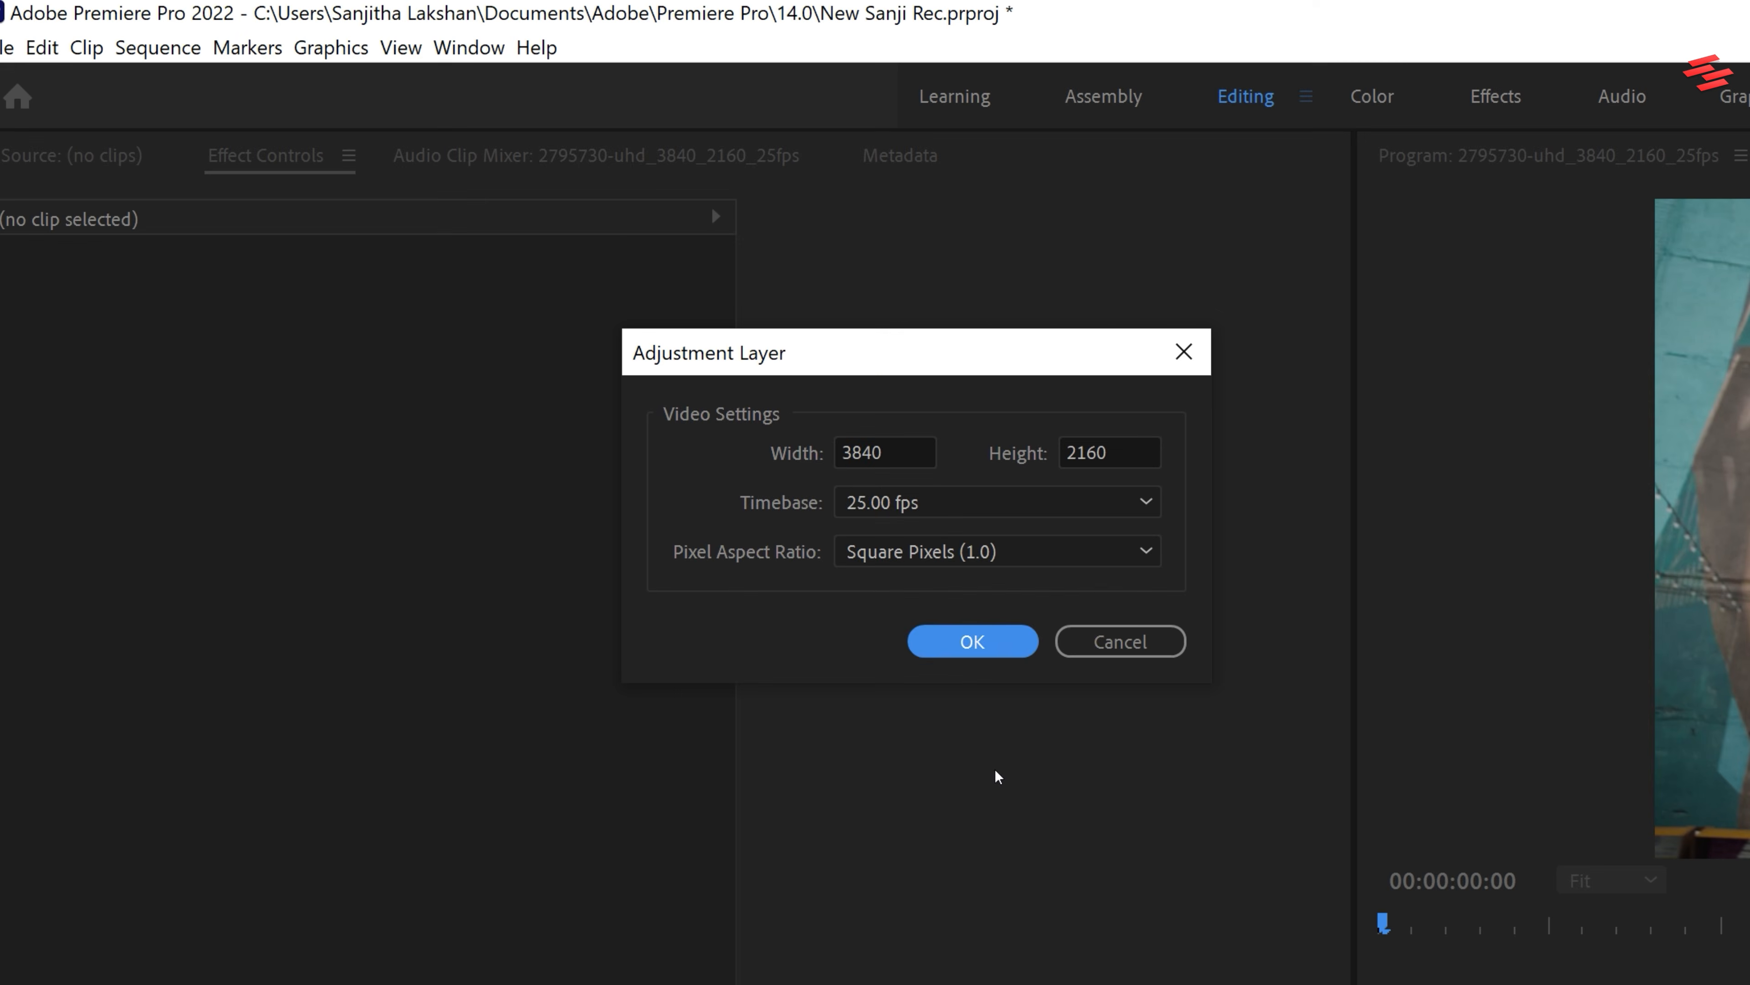
left_click(924, 414)
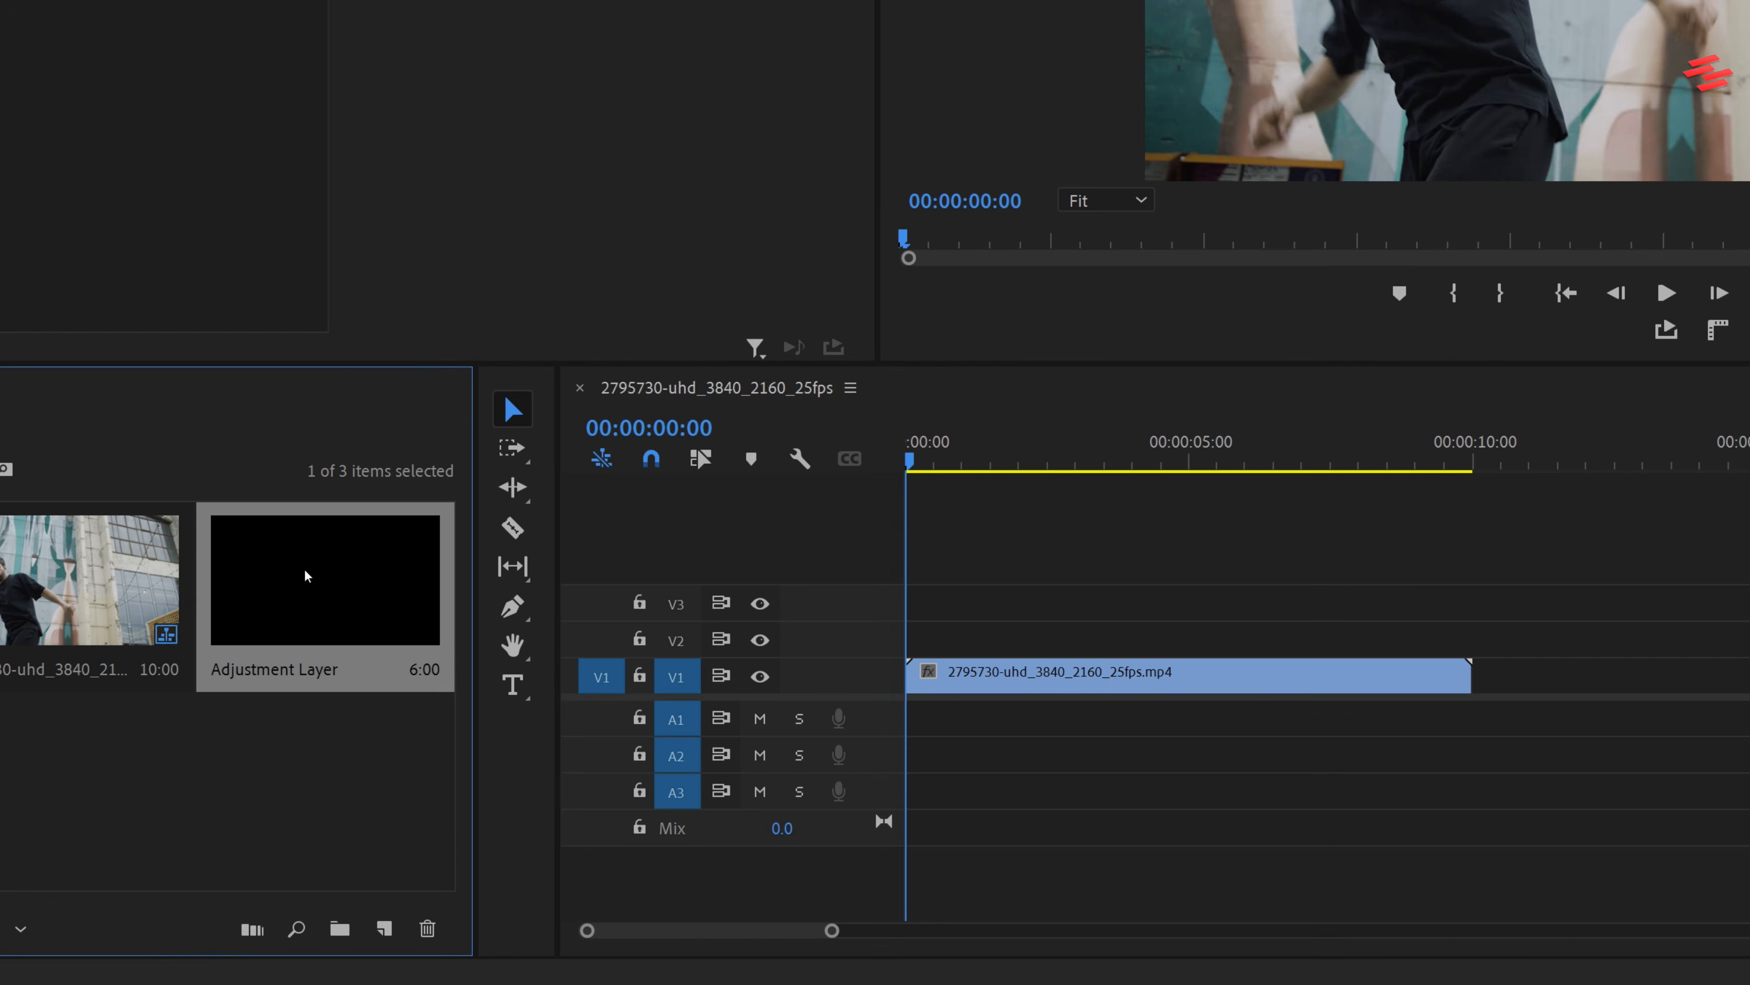
left_click_drag(306, 570, 916, 637)
left_click_drag(1242, 634, 1471, 635)
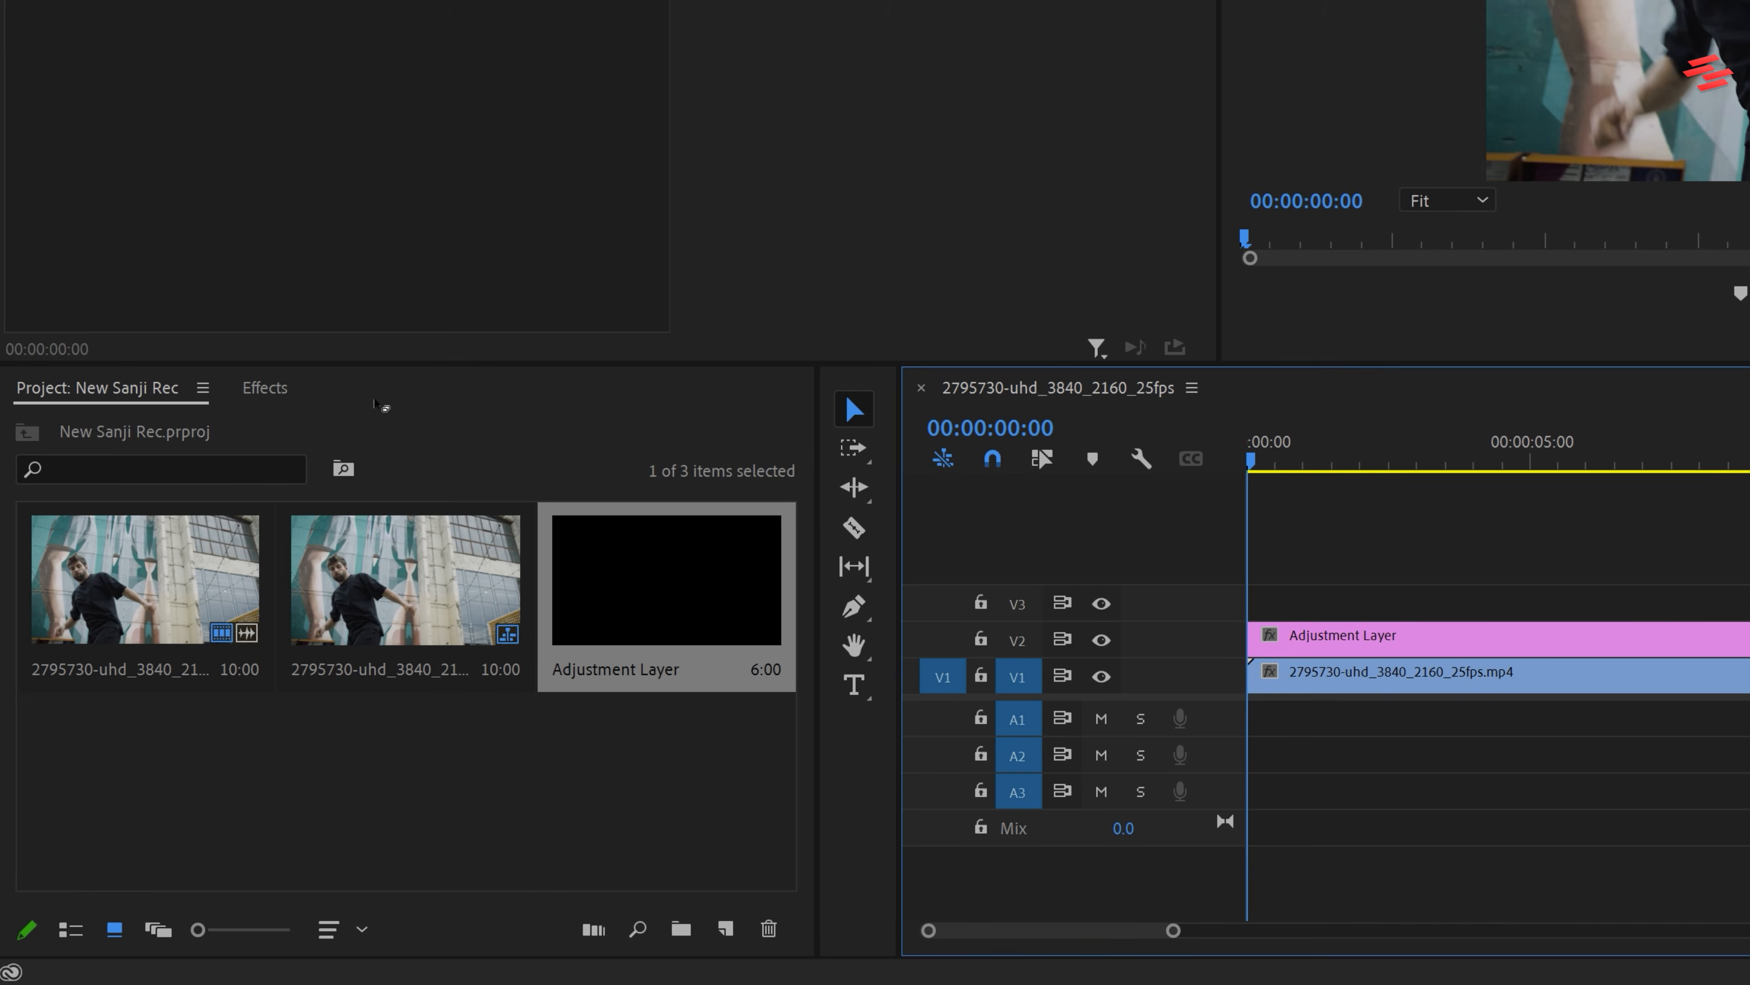
Search the effects for "vr digi" and apply VR Digital Glitch to the adjustment layer on V2
left_click(0, 393)
left_click(191, 422)
type("vr digi")
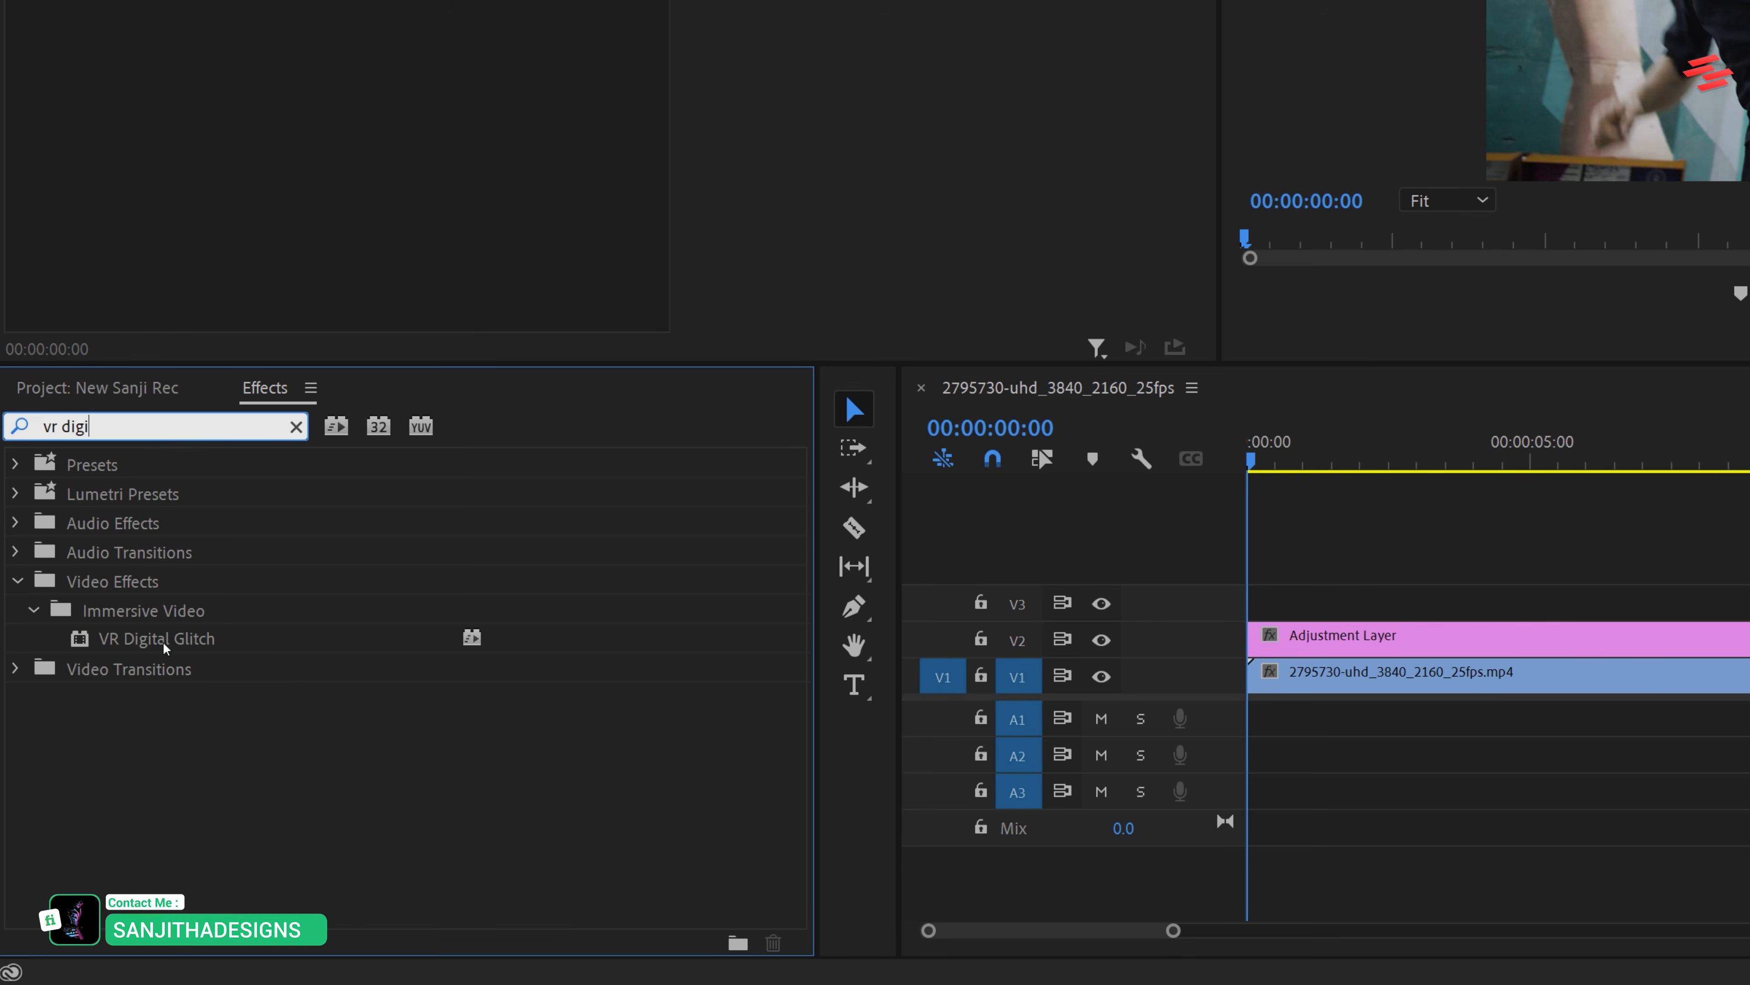
left_click_drag(165, 648, 1371, 636)
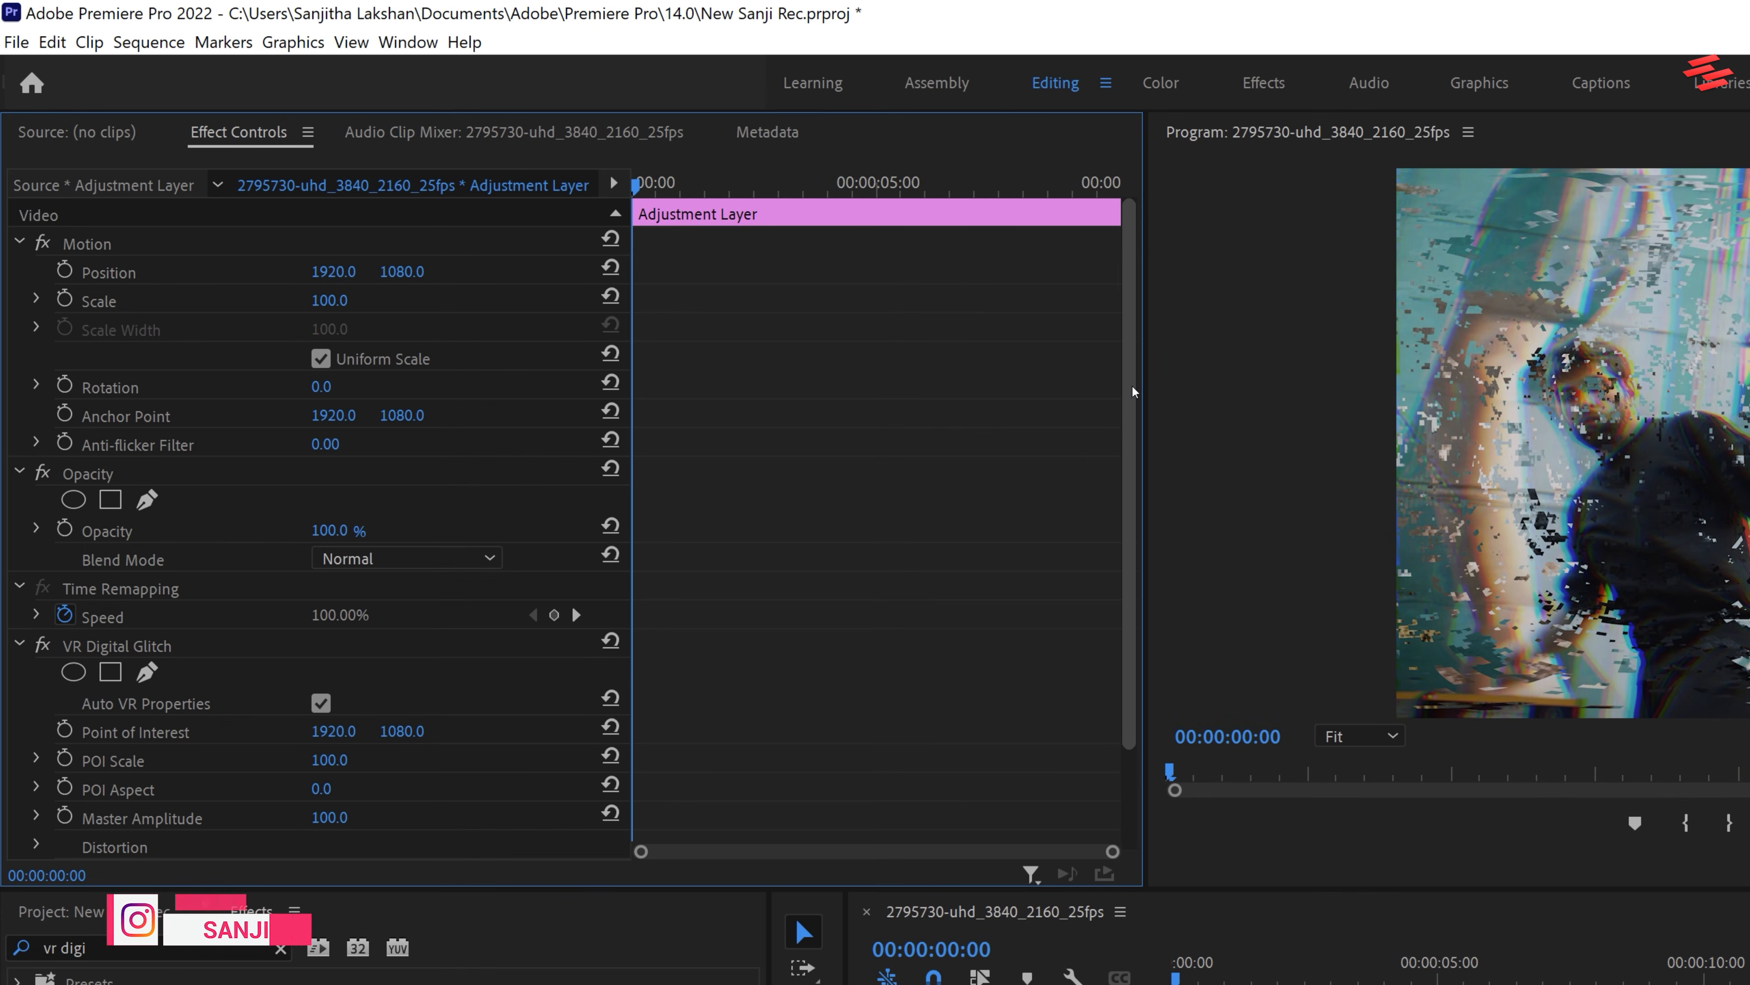
In VR Digital Glitch's Distortion settings, set Color Distortion to 100 and Geometry Distortion X to 0
left_click_drag(1134, 392, 1145, 557)
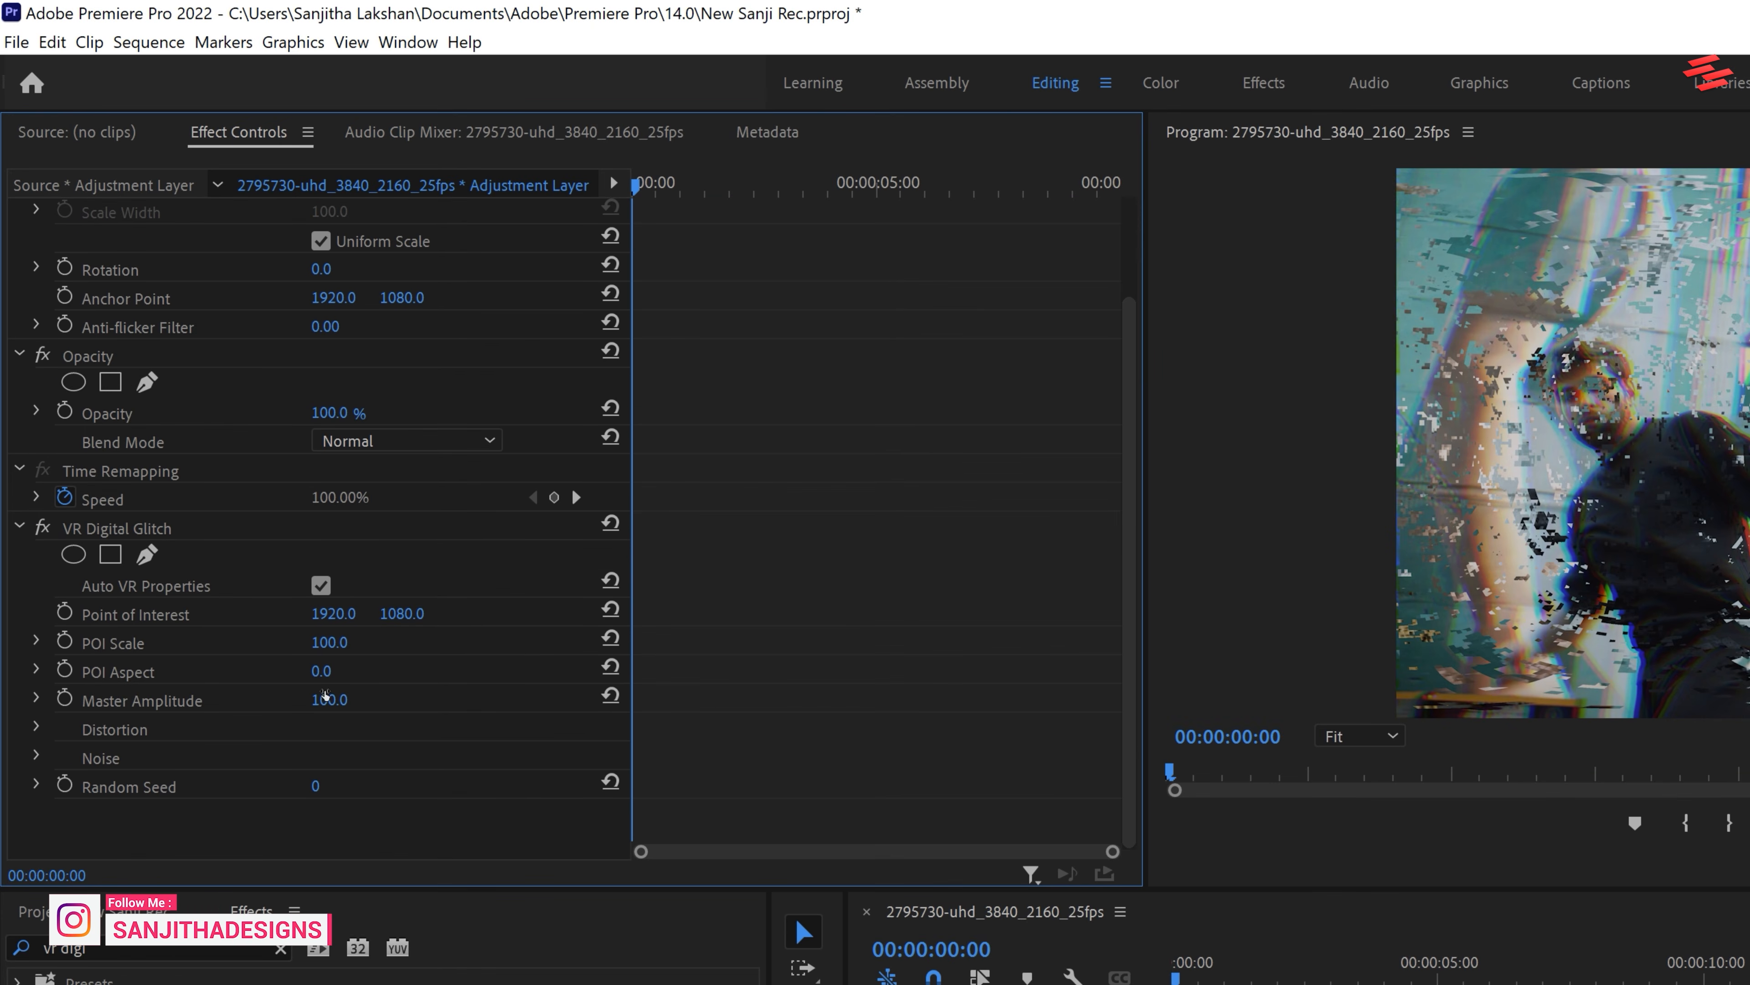
left_click(35, 729)
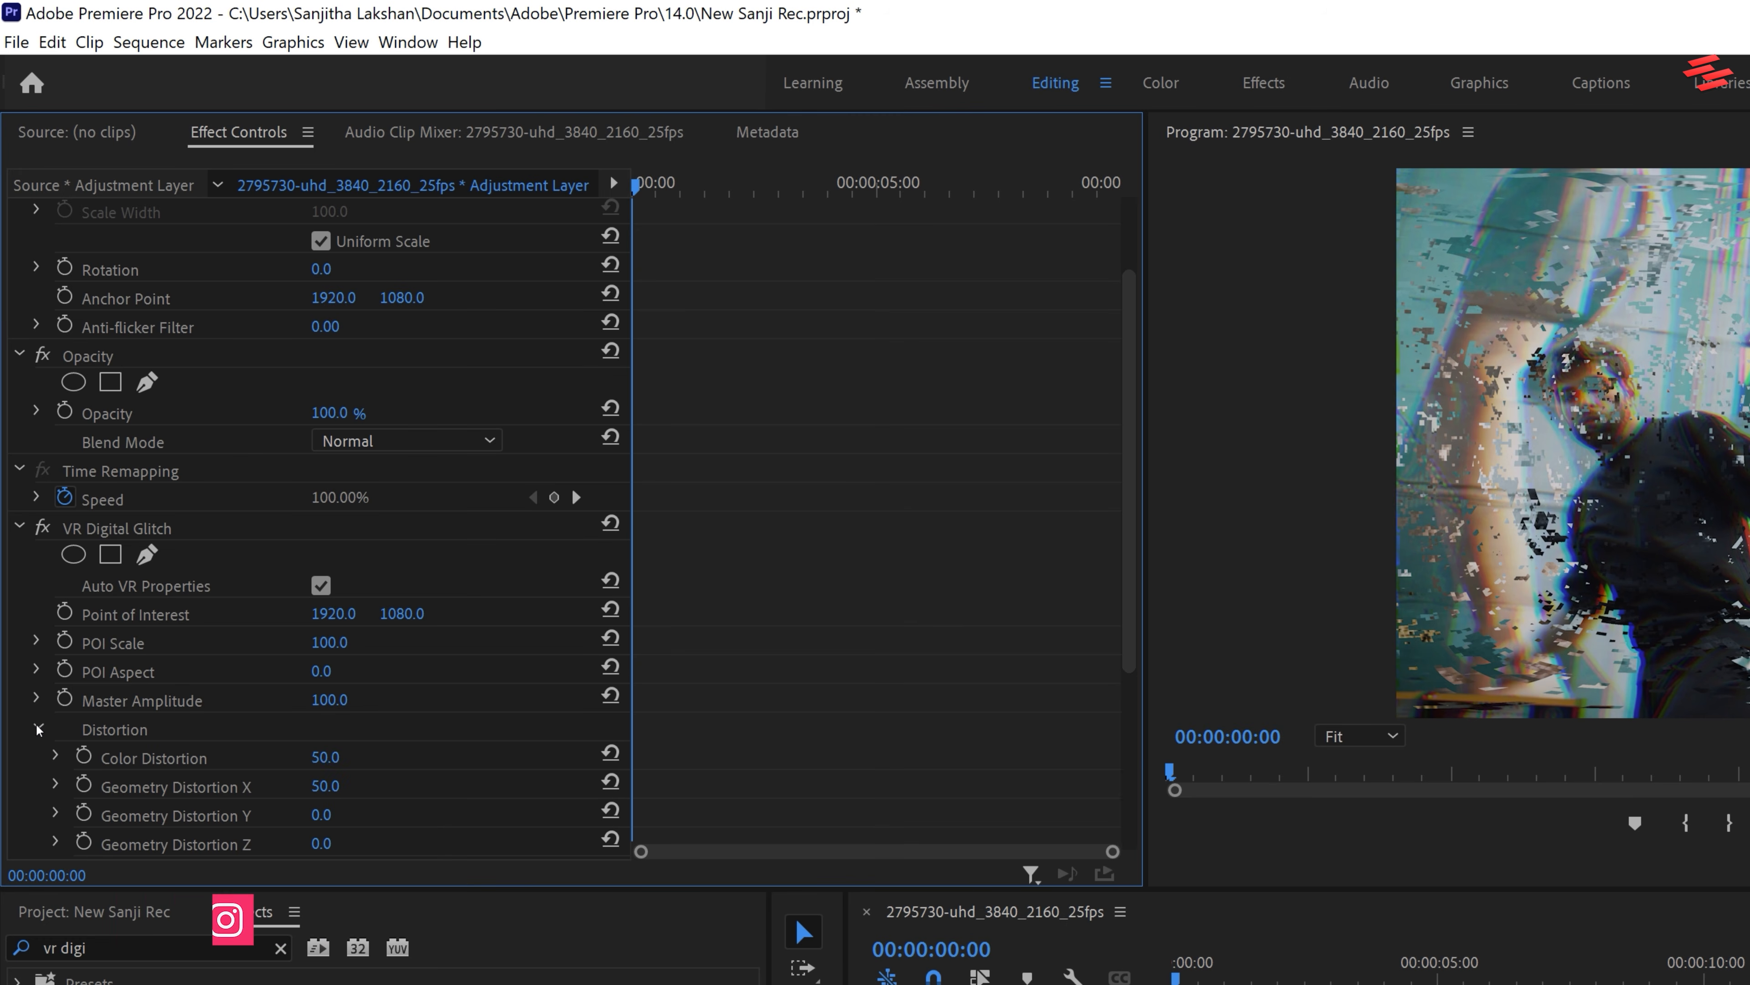
scroll(1120, 613, "down", 5)
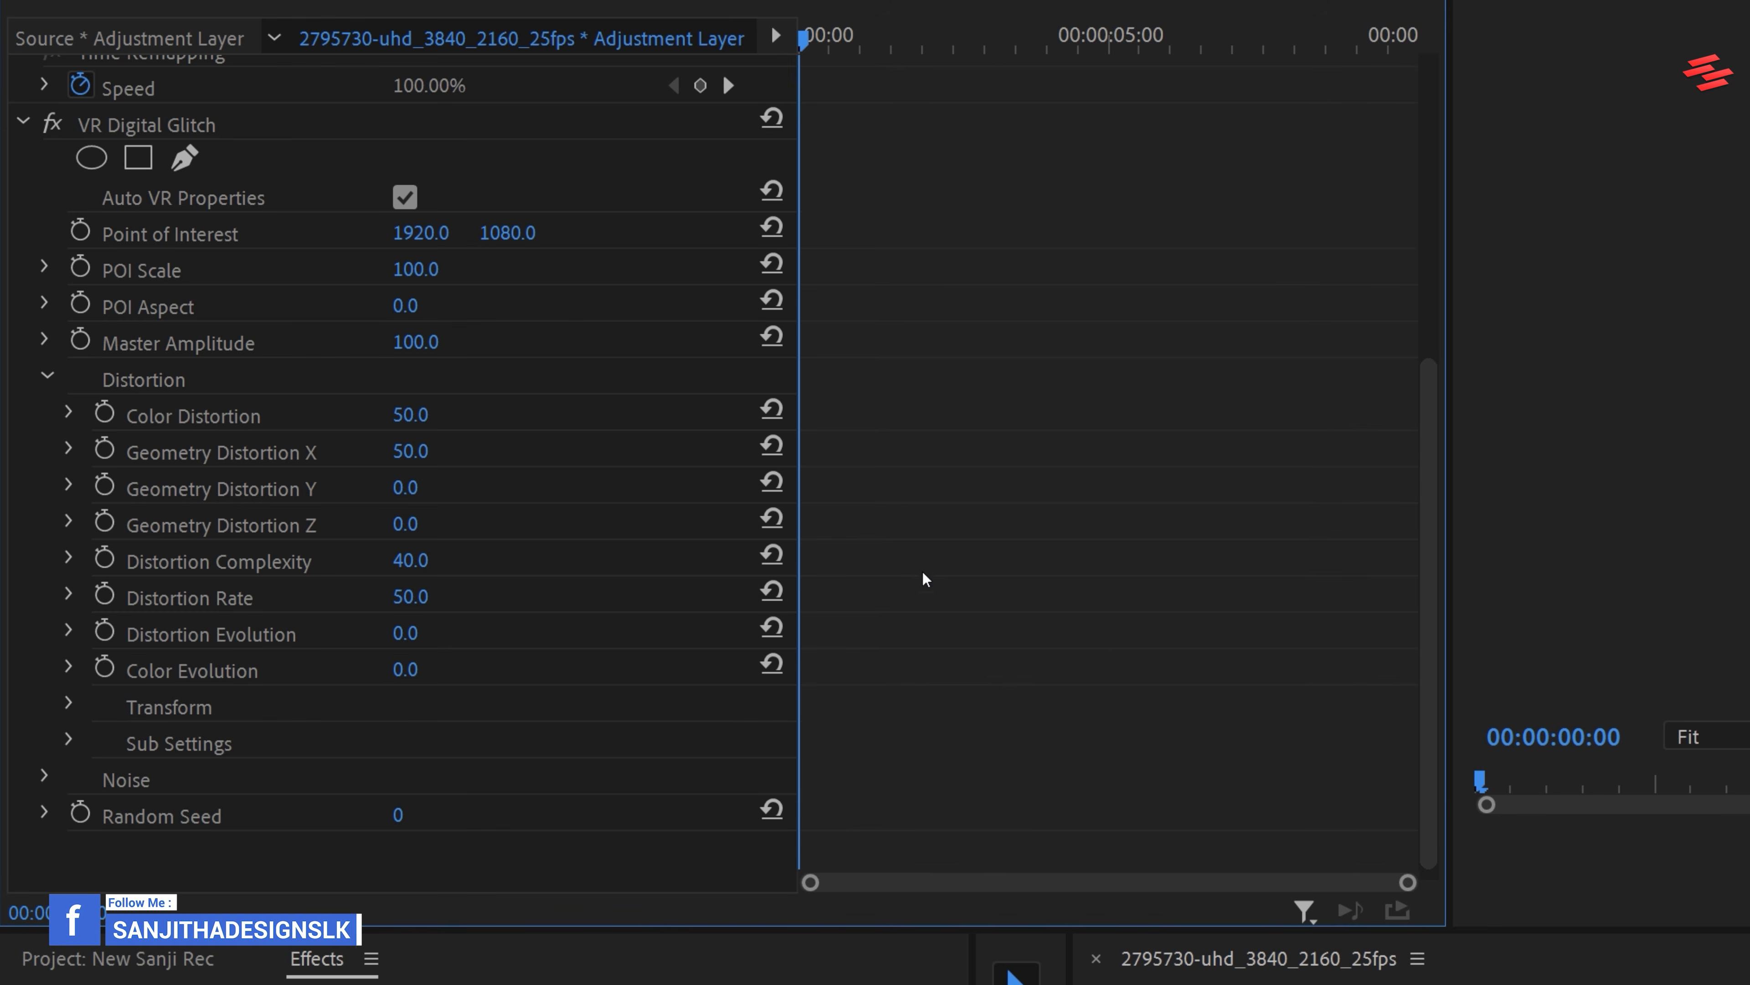
left_click(414, 416)
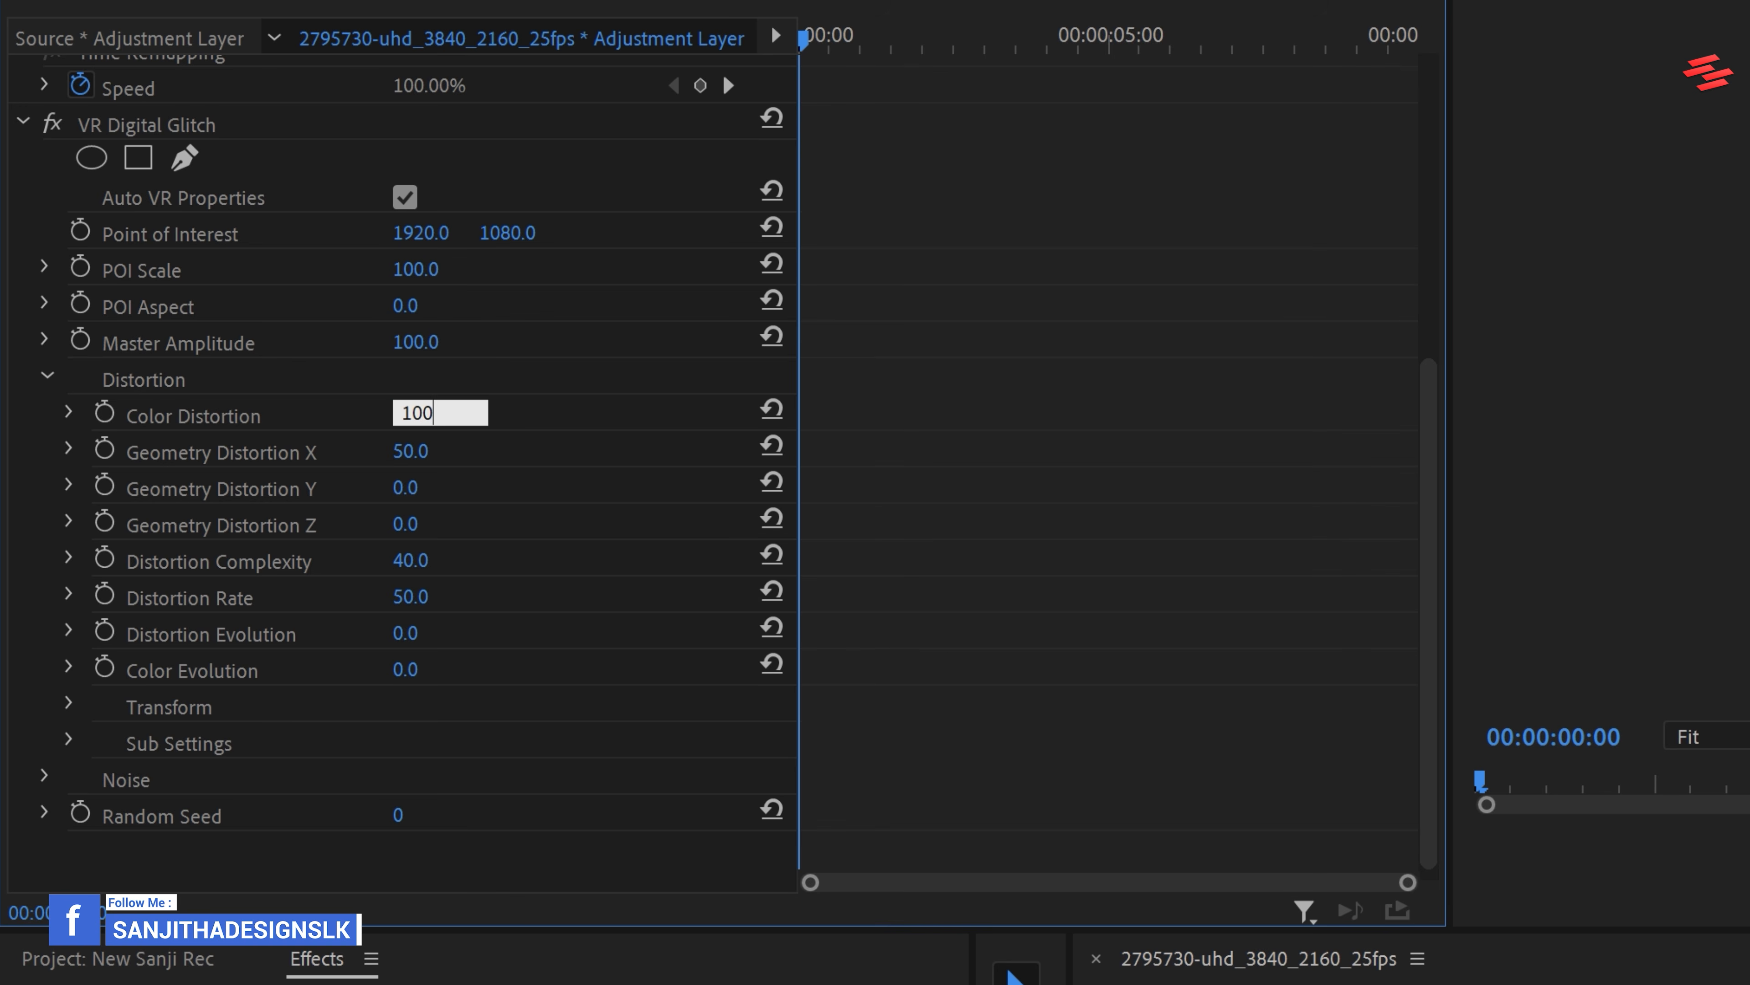
key("Return")
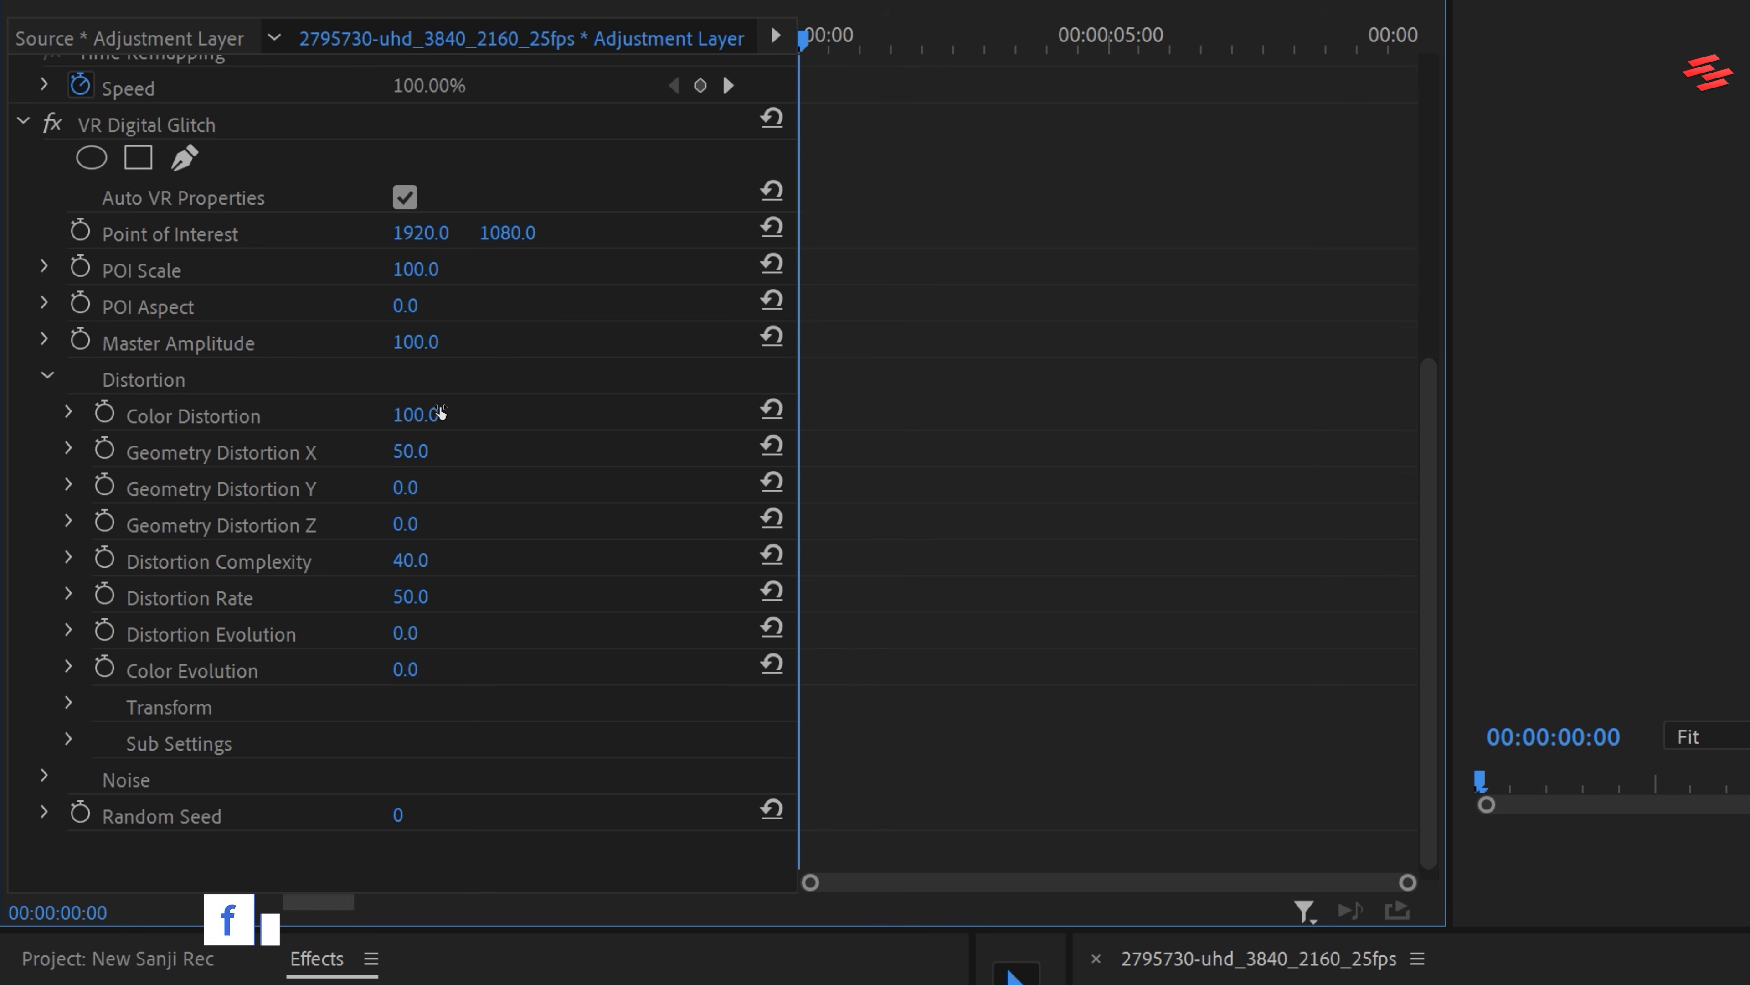
left_click(411, 452)
type("0")
key("Return")
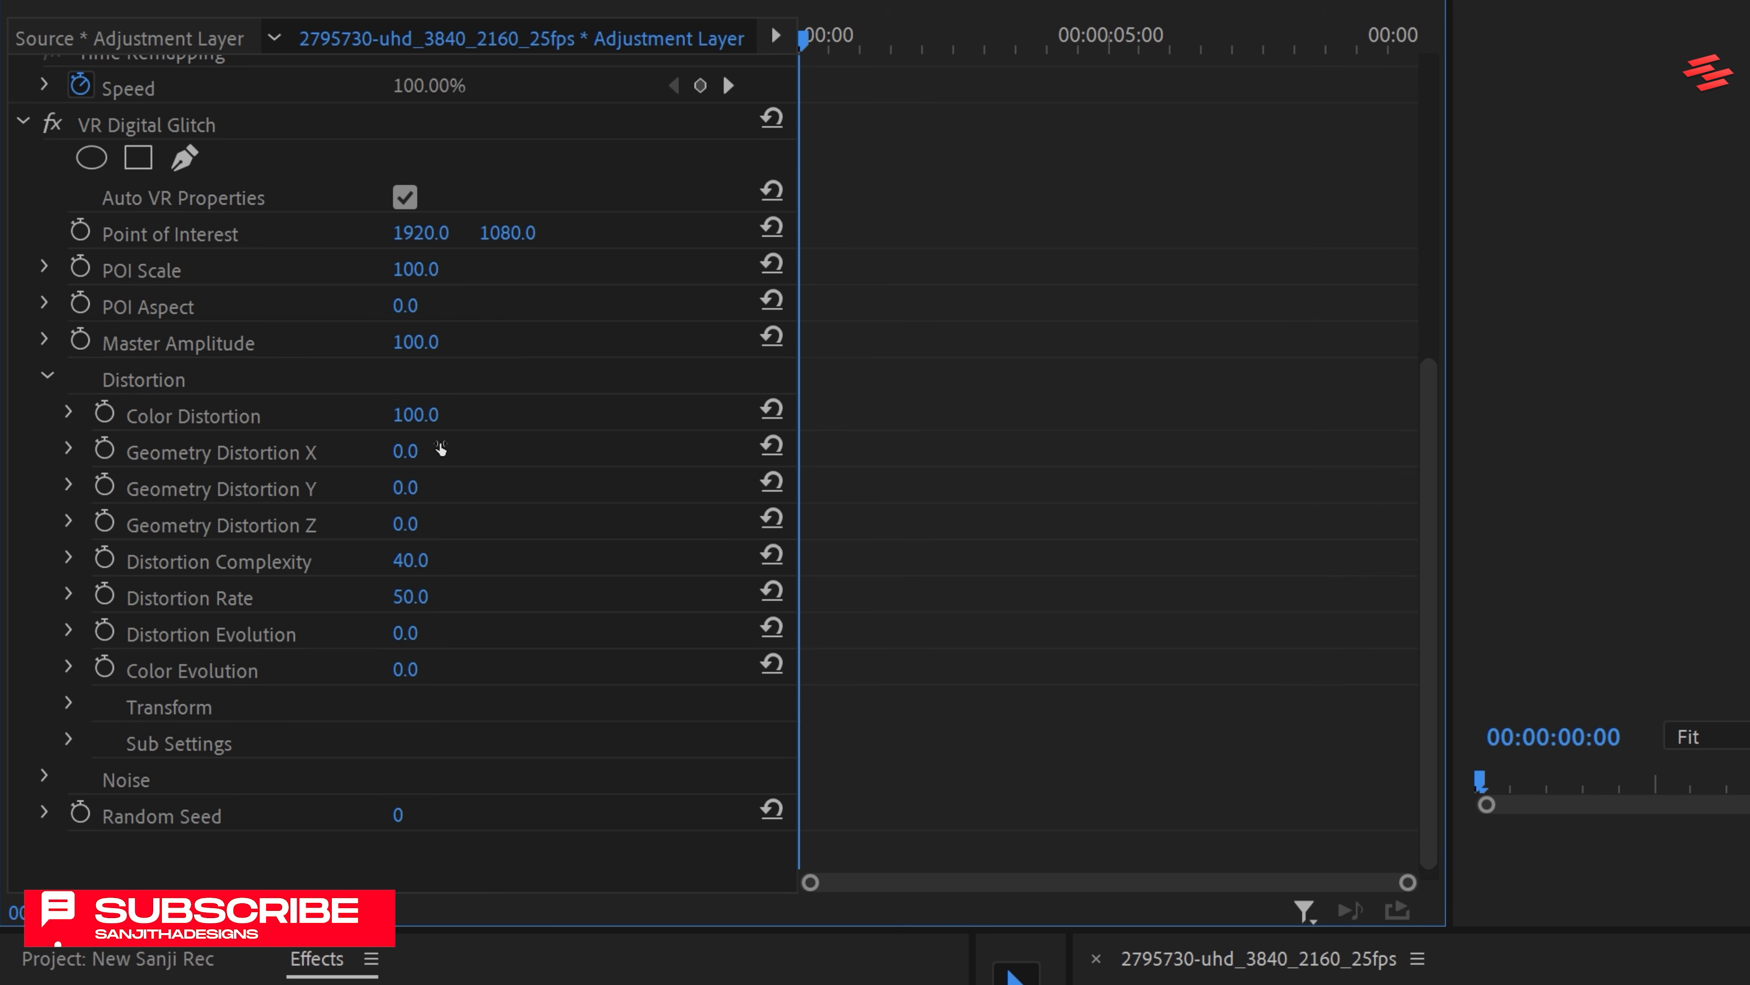
Set VR Digital Glitch's Distortion Complexity to 1 and Distortion Rate to 0
left_click(438, 559)
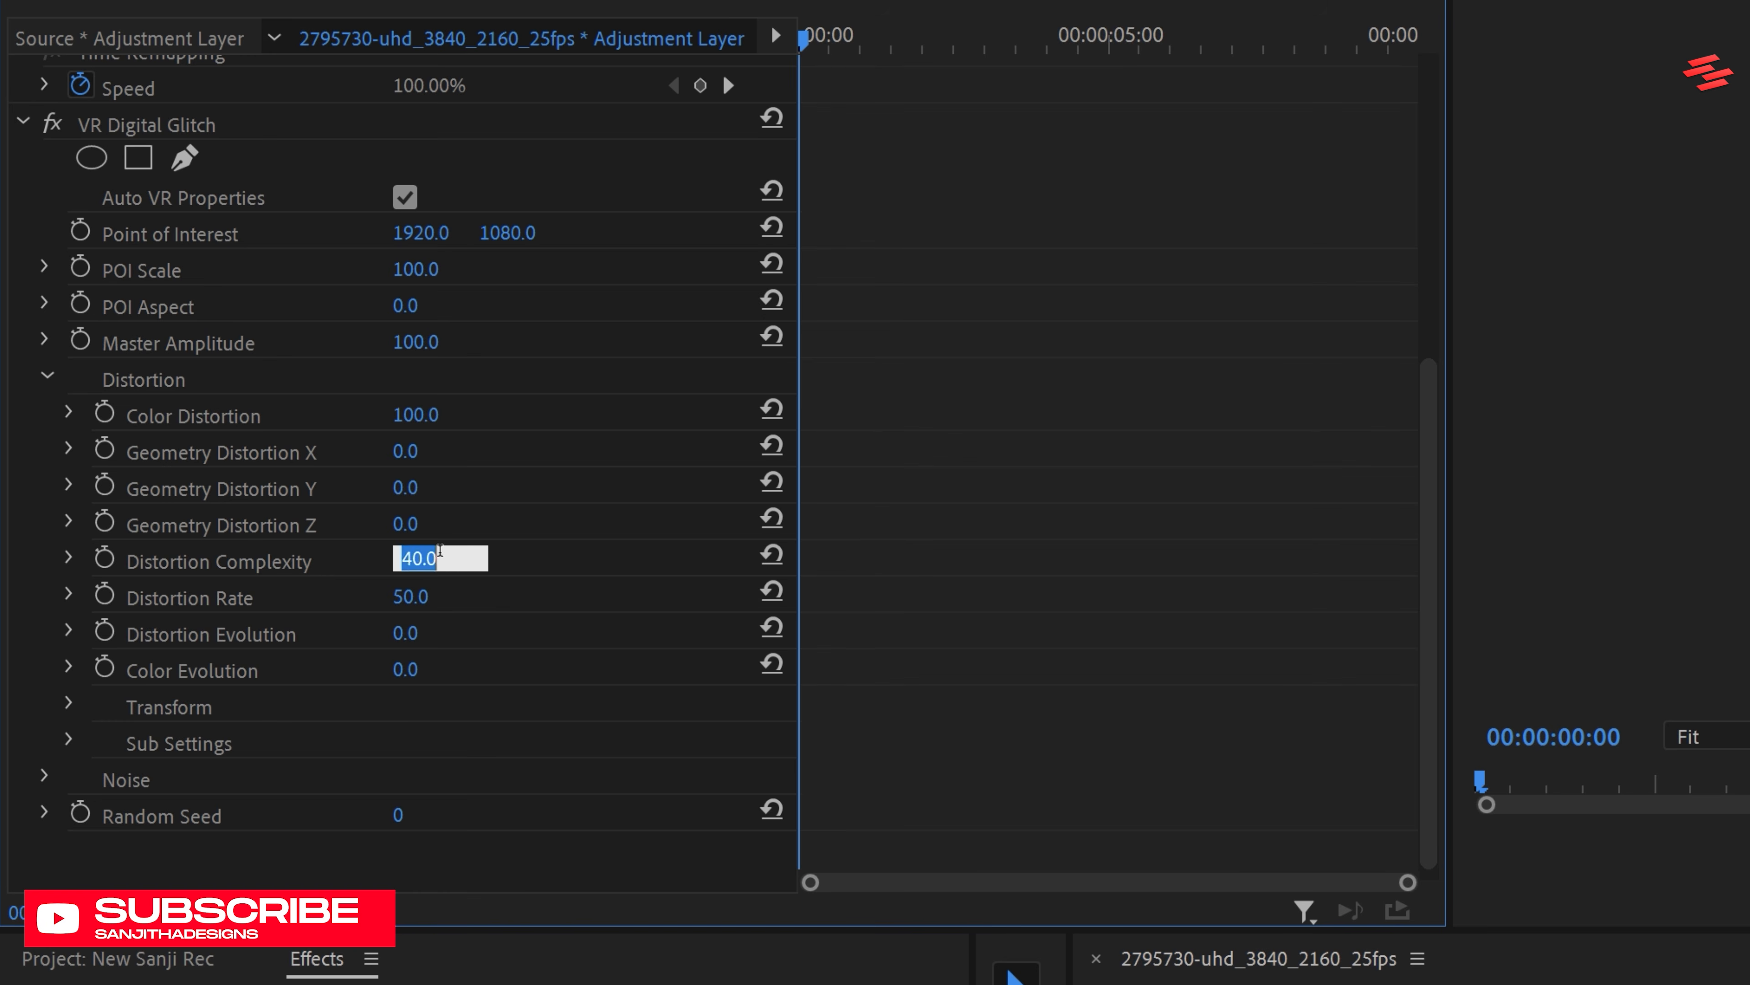
type("1")
key("Return")
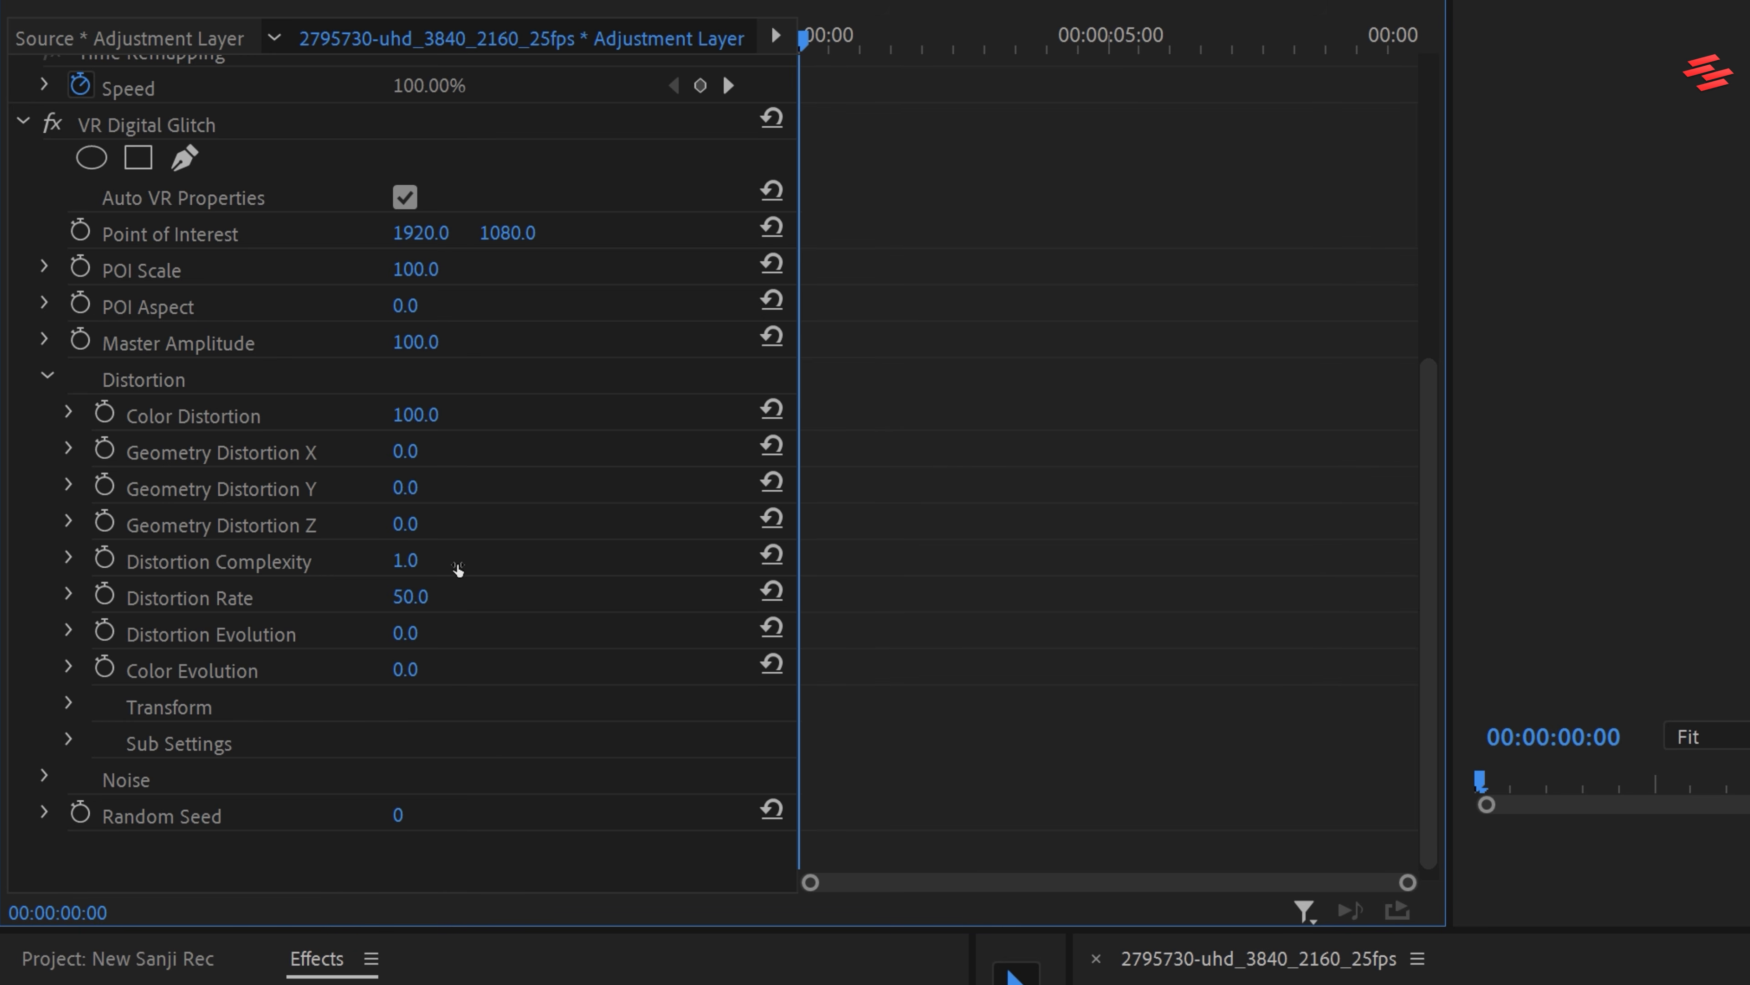
left_click(440, 596)
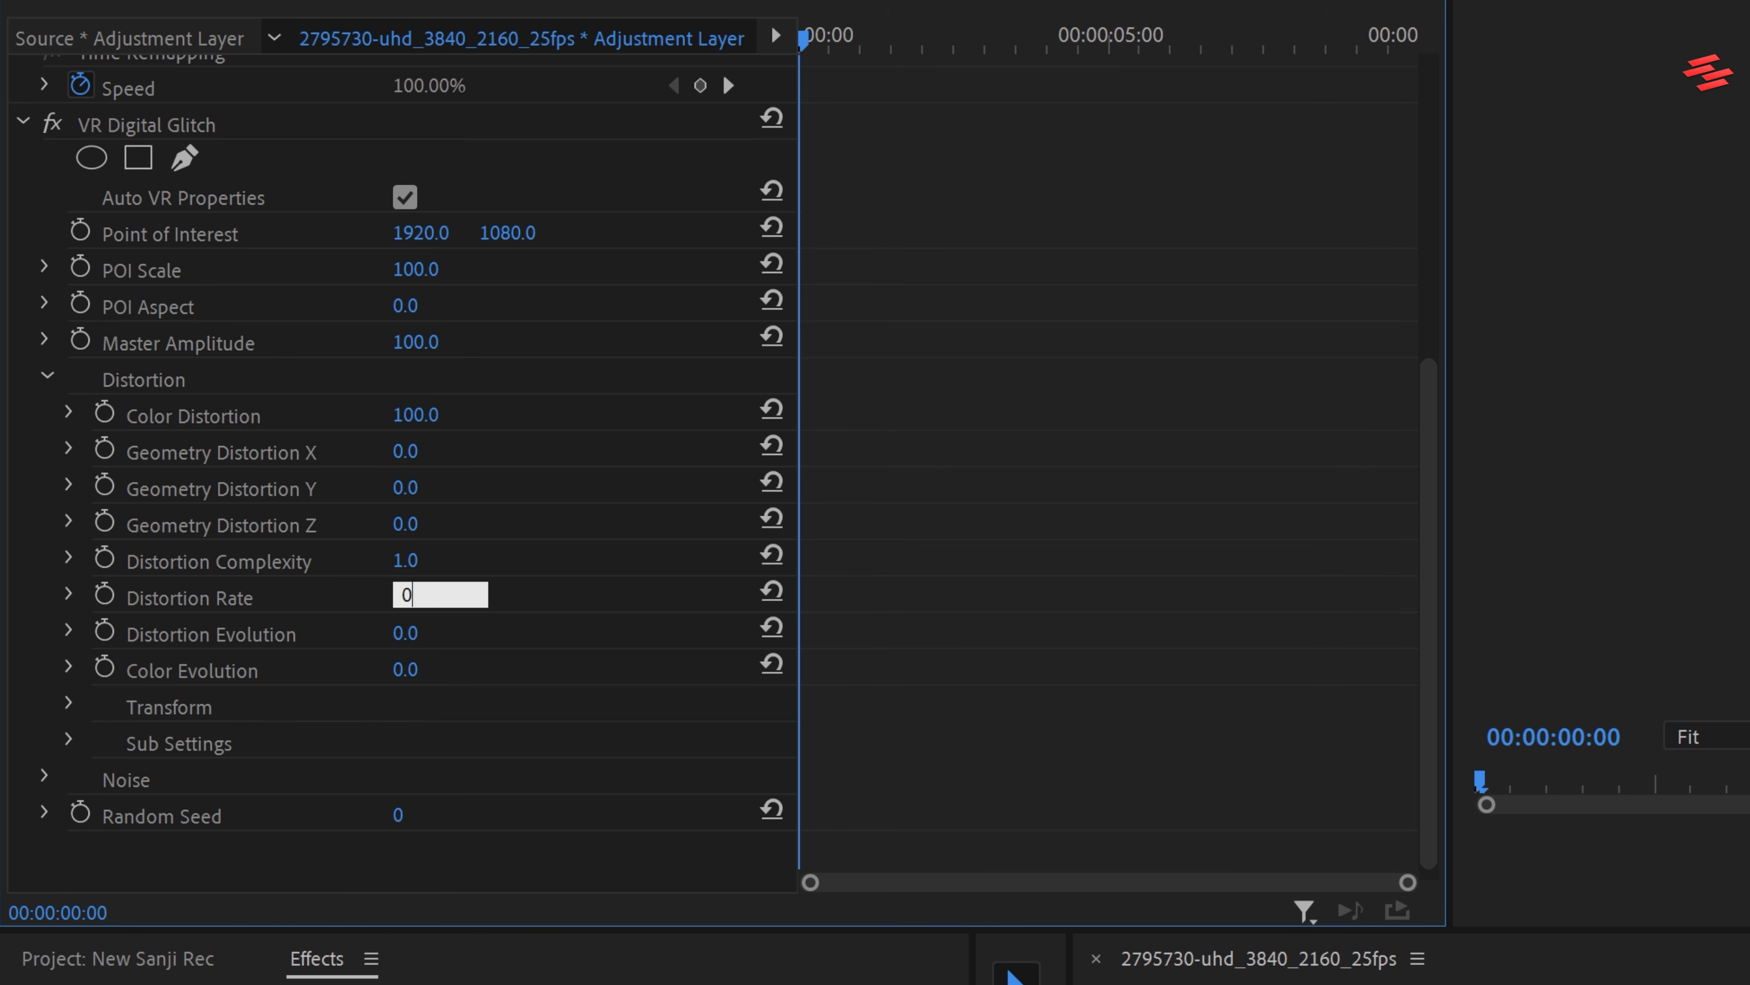
key("Return")
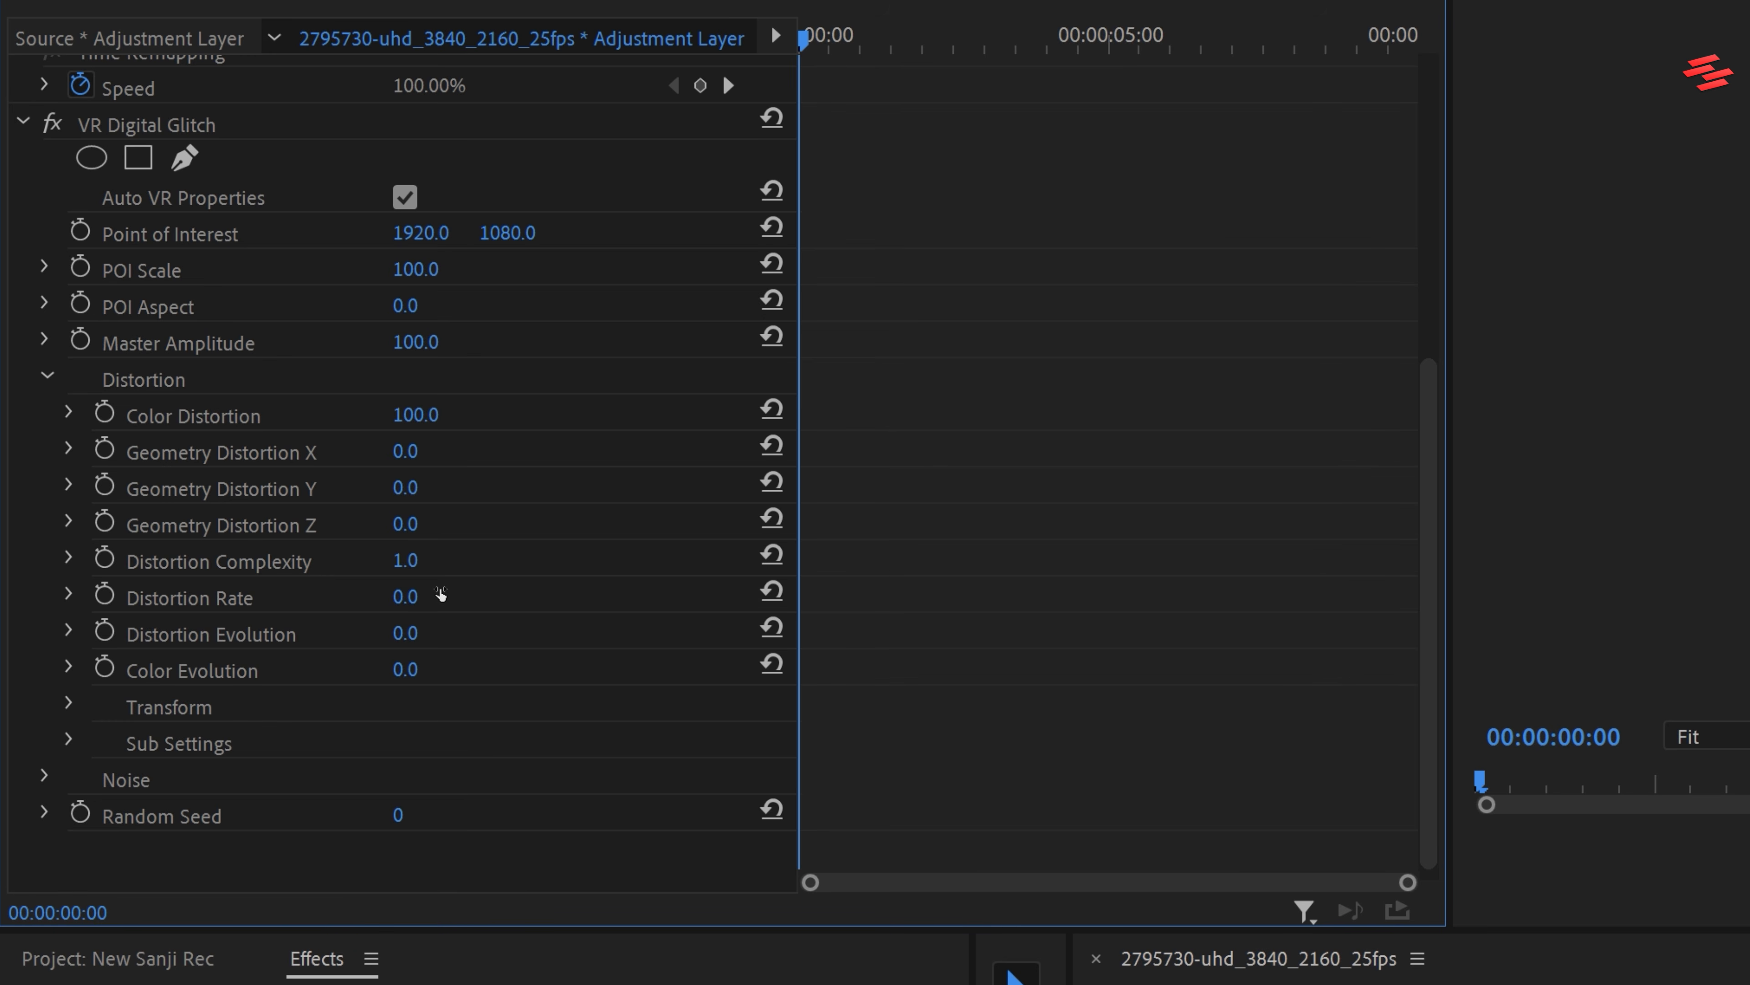
Set VR Digital Glitch's Color Evolution to 40
left_click(412, 670)
type("40")
key("Return")
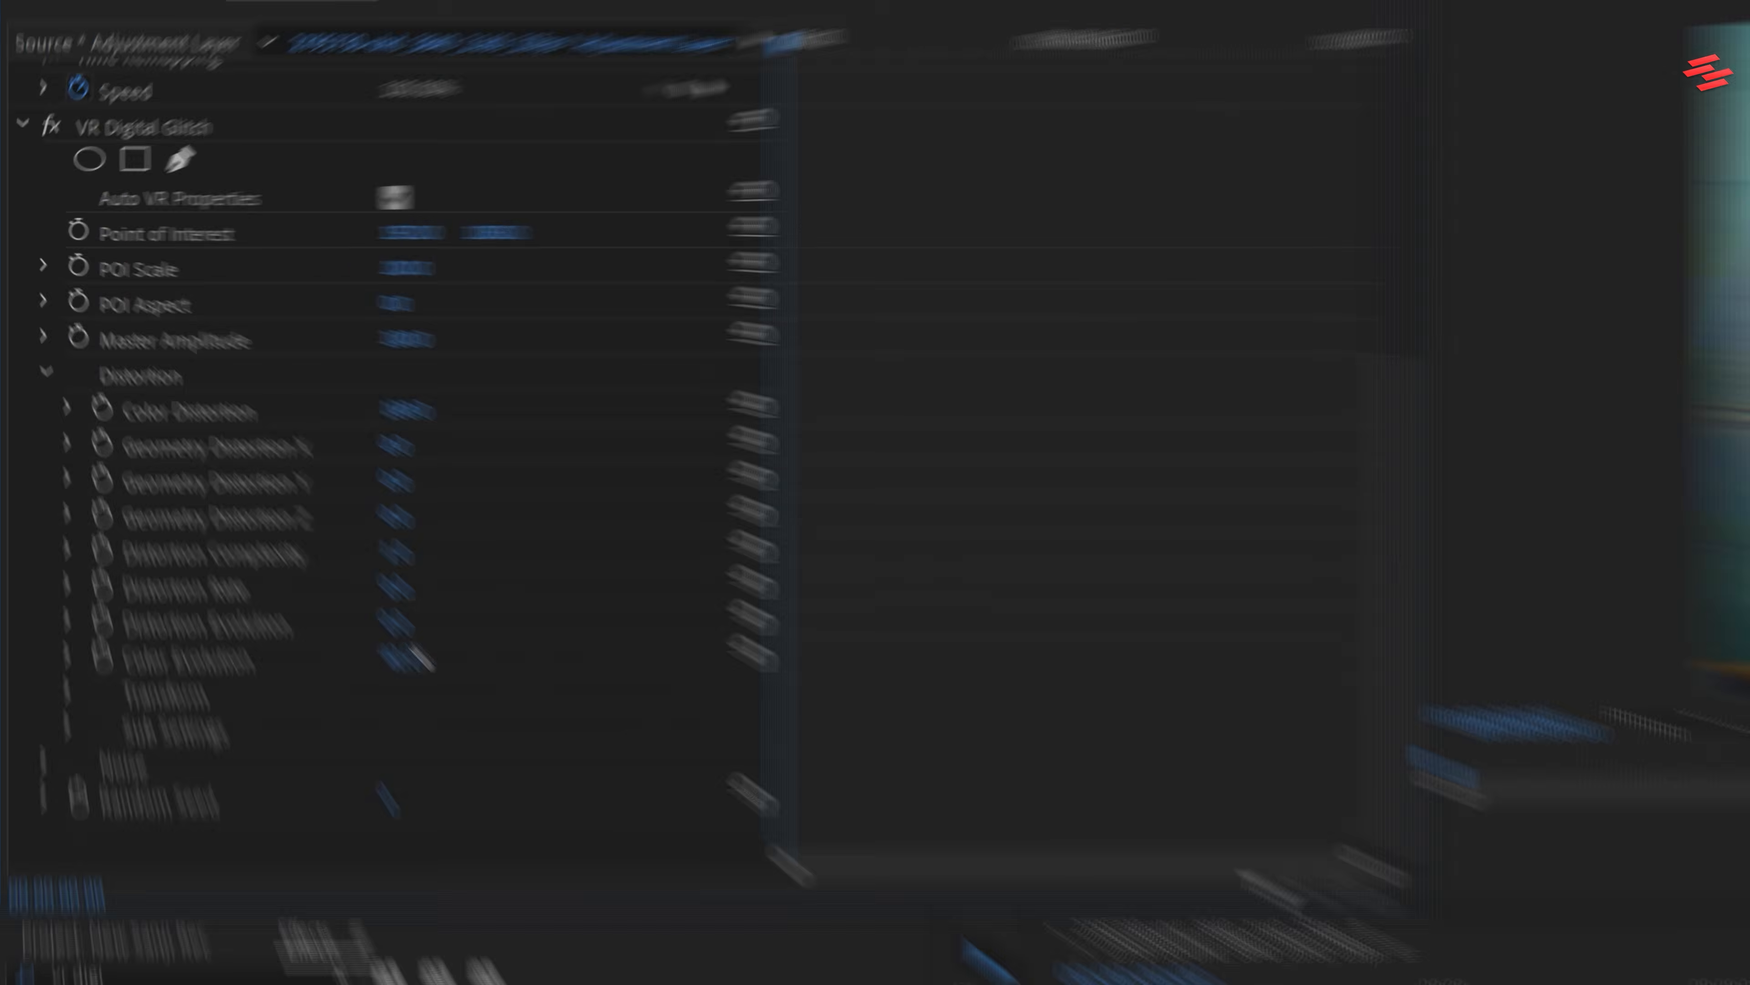
Play the sequence to preview the VR Digital Glitch color distortion on the footage
left_click(786, 655)
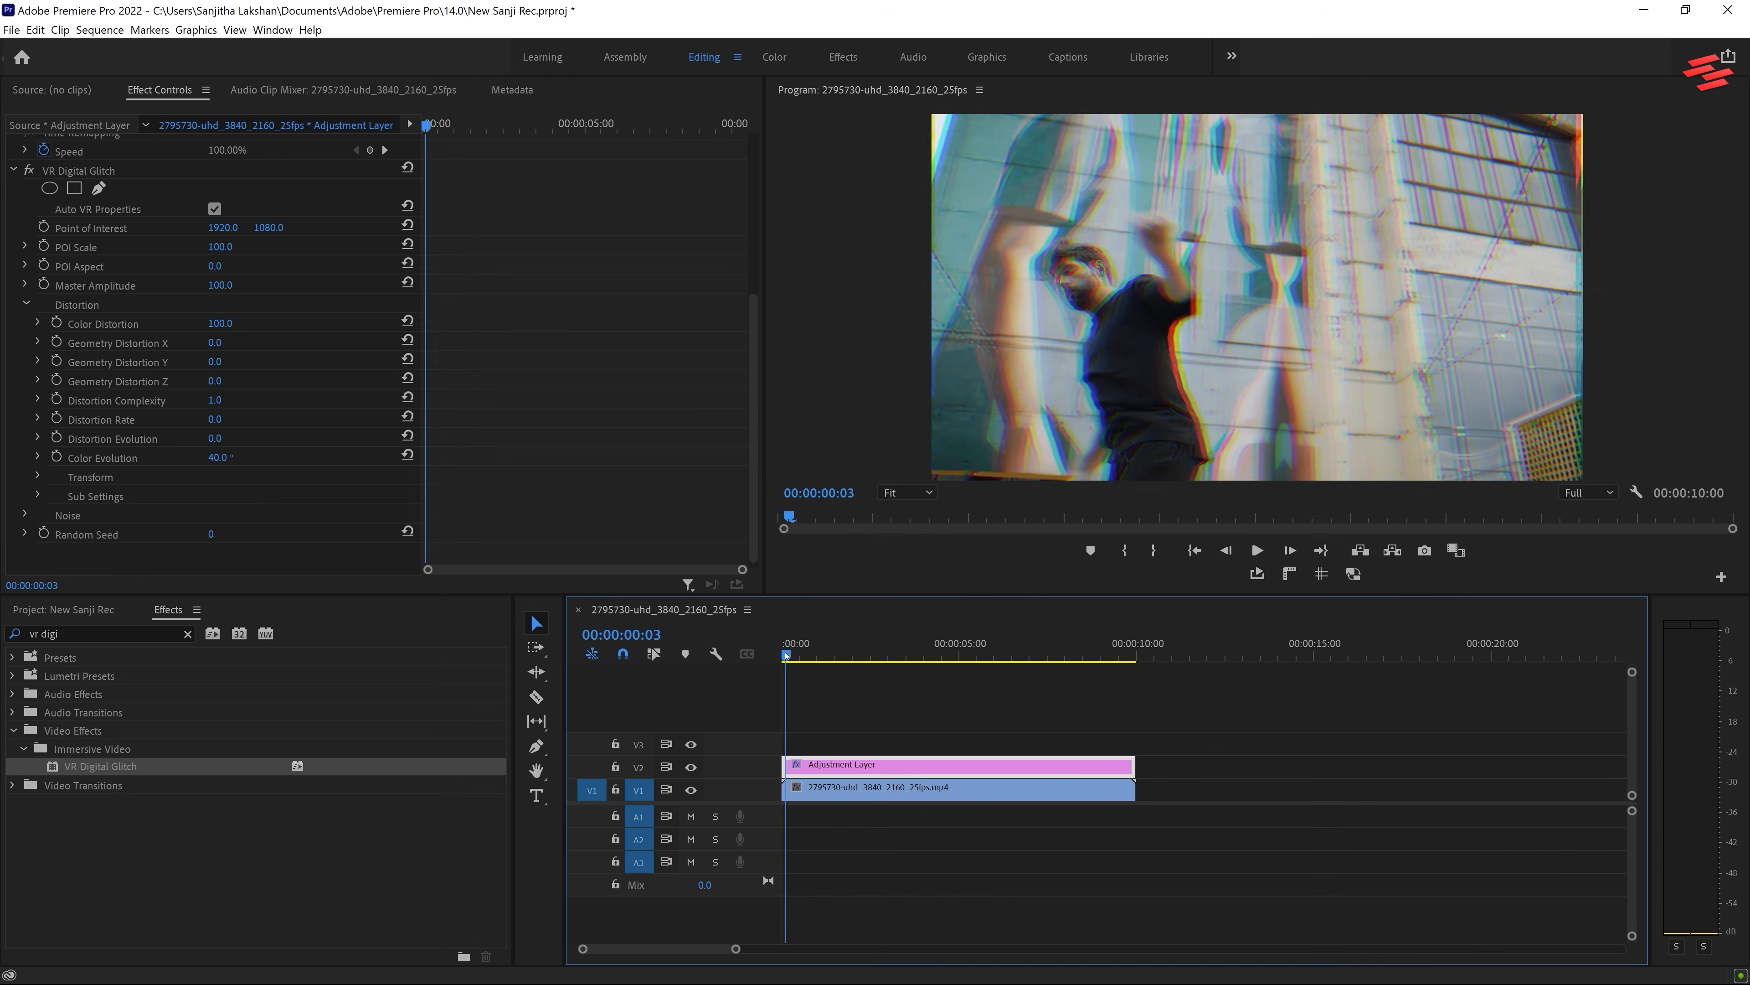
key("space")
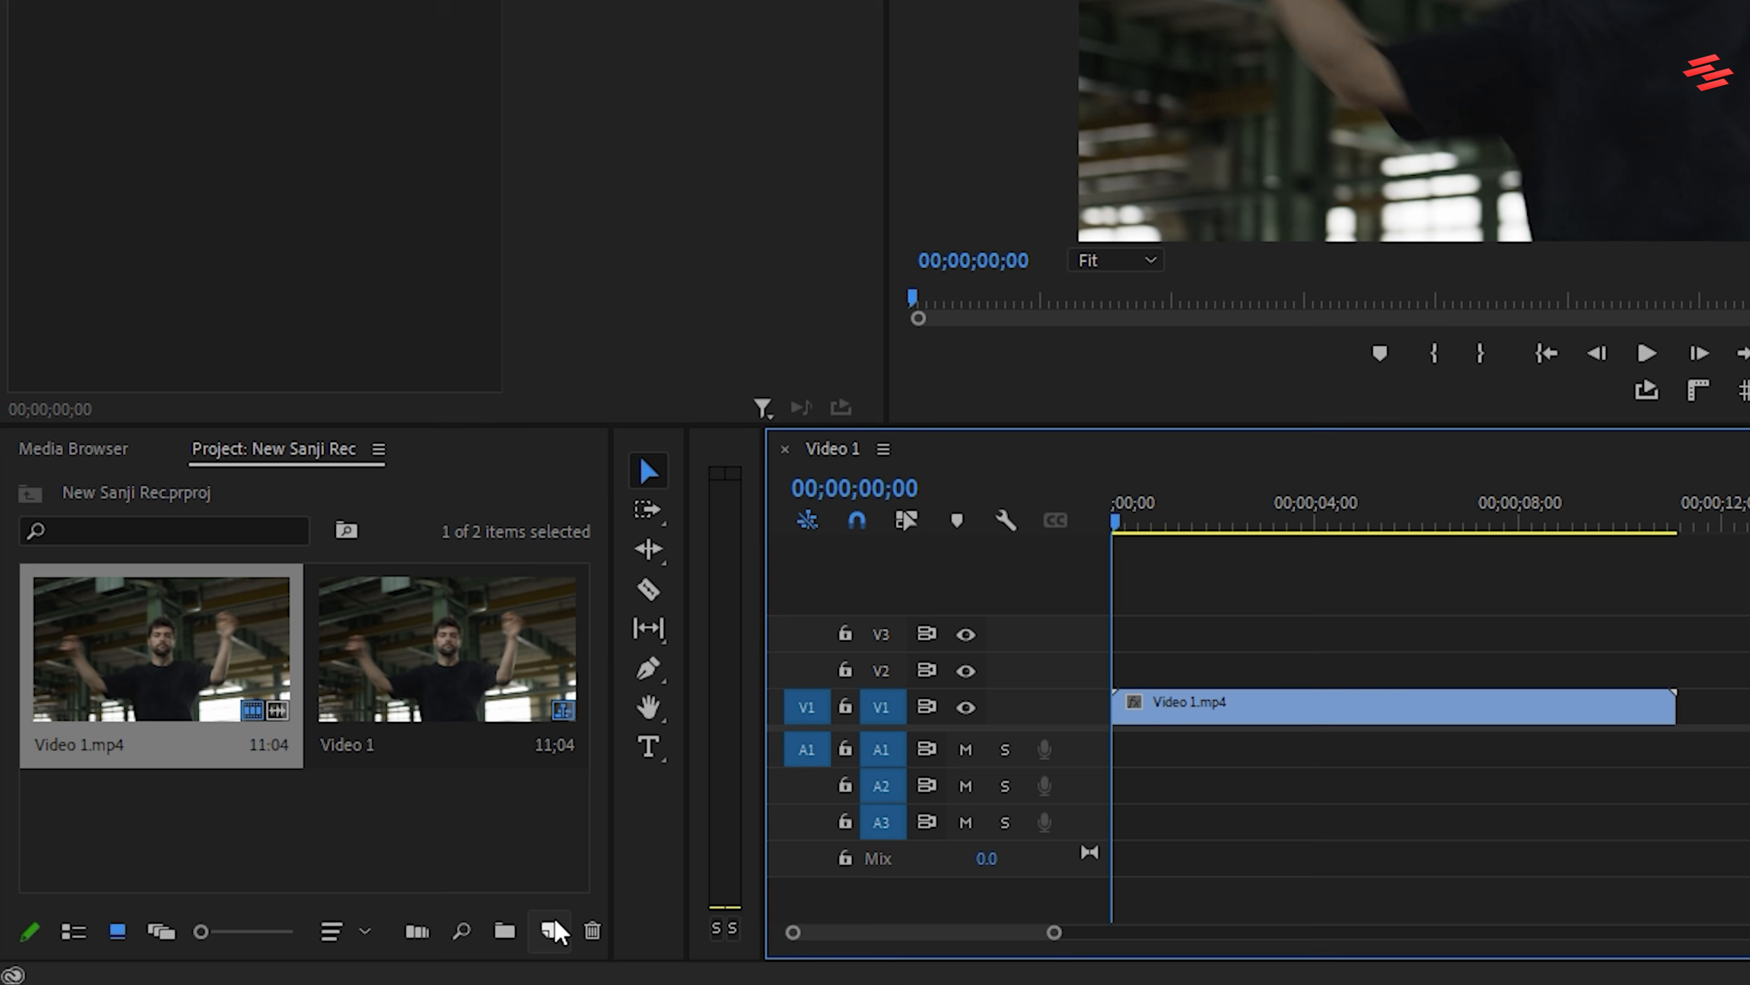
Create a new 1920 × 1080 adjustment layer with a 29.97 fps Drop-Frame timebase and square pixels
left_click(344, 947)
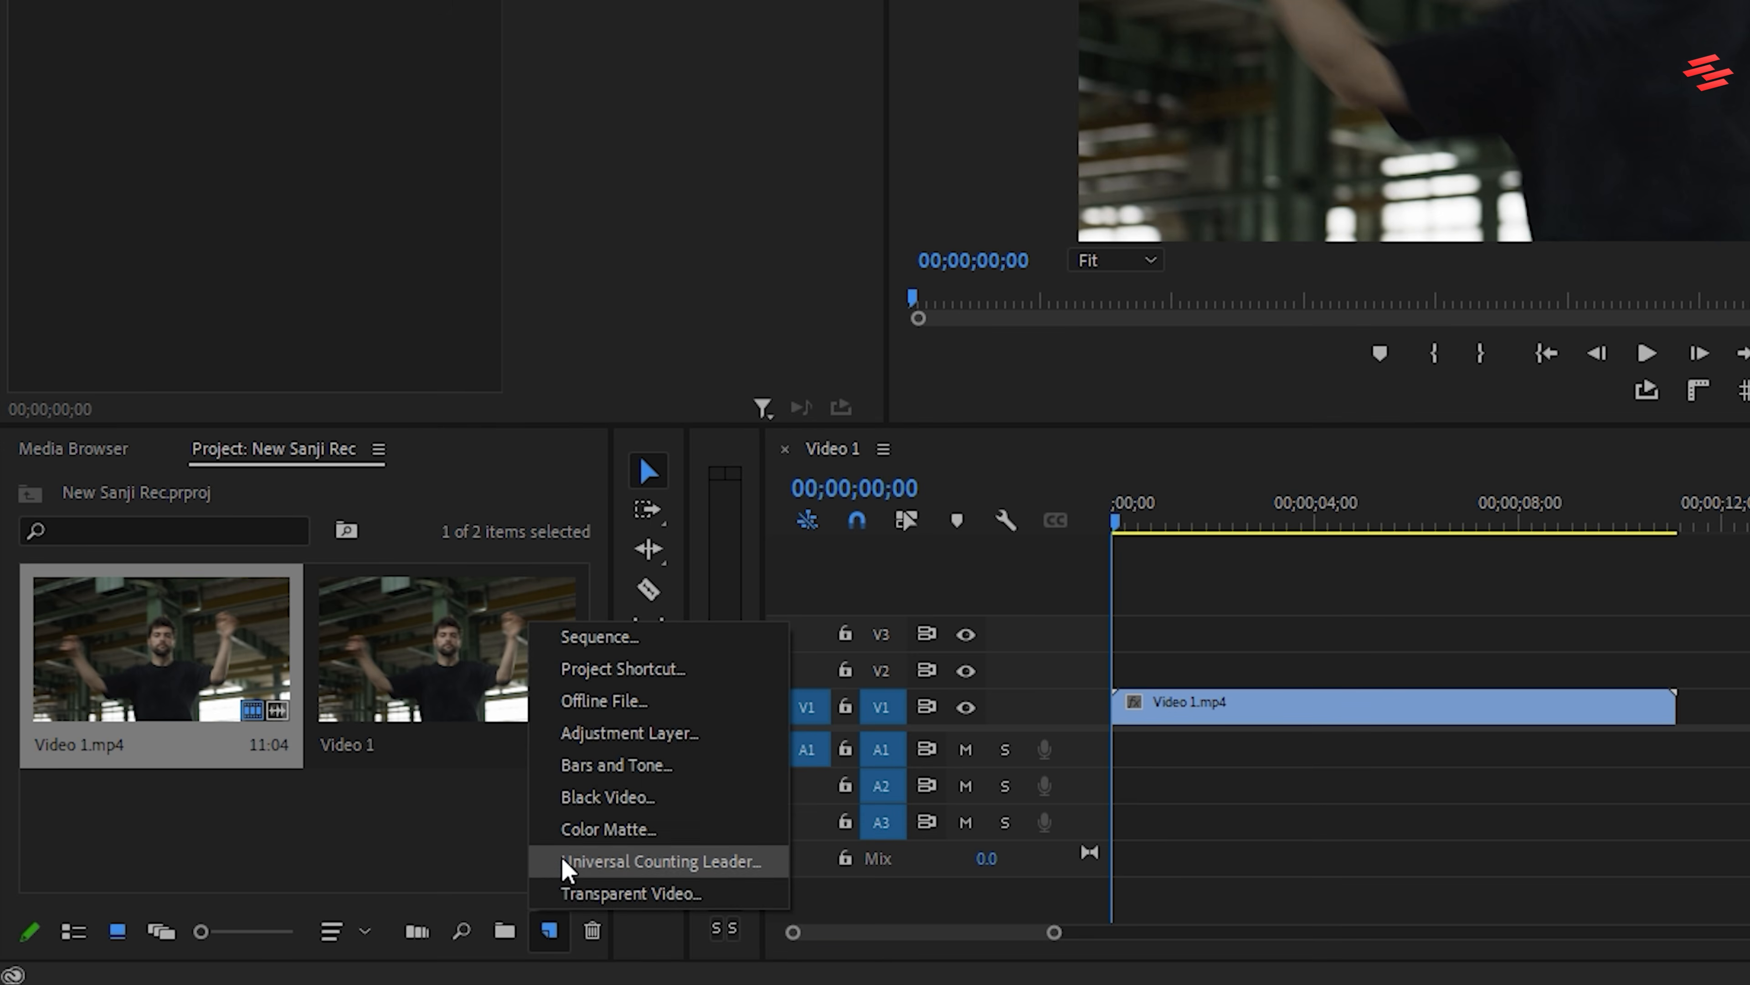
left_click(596, 736)
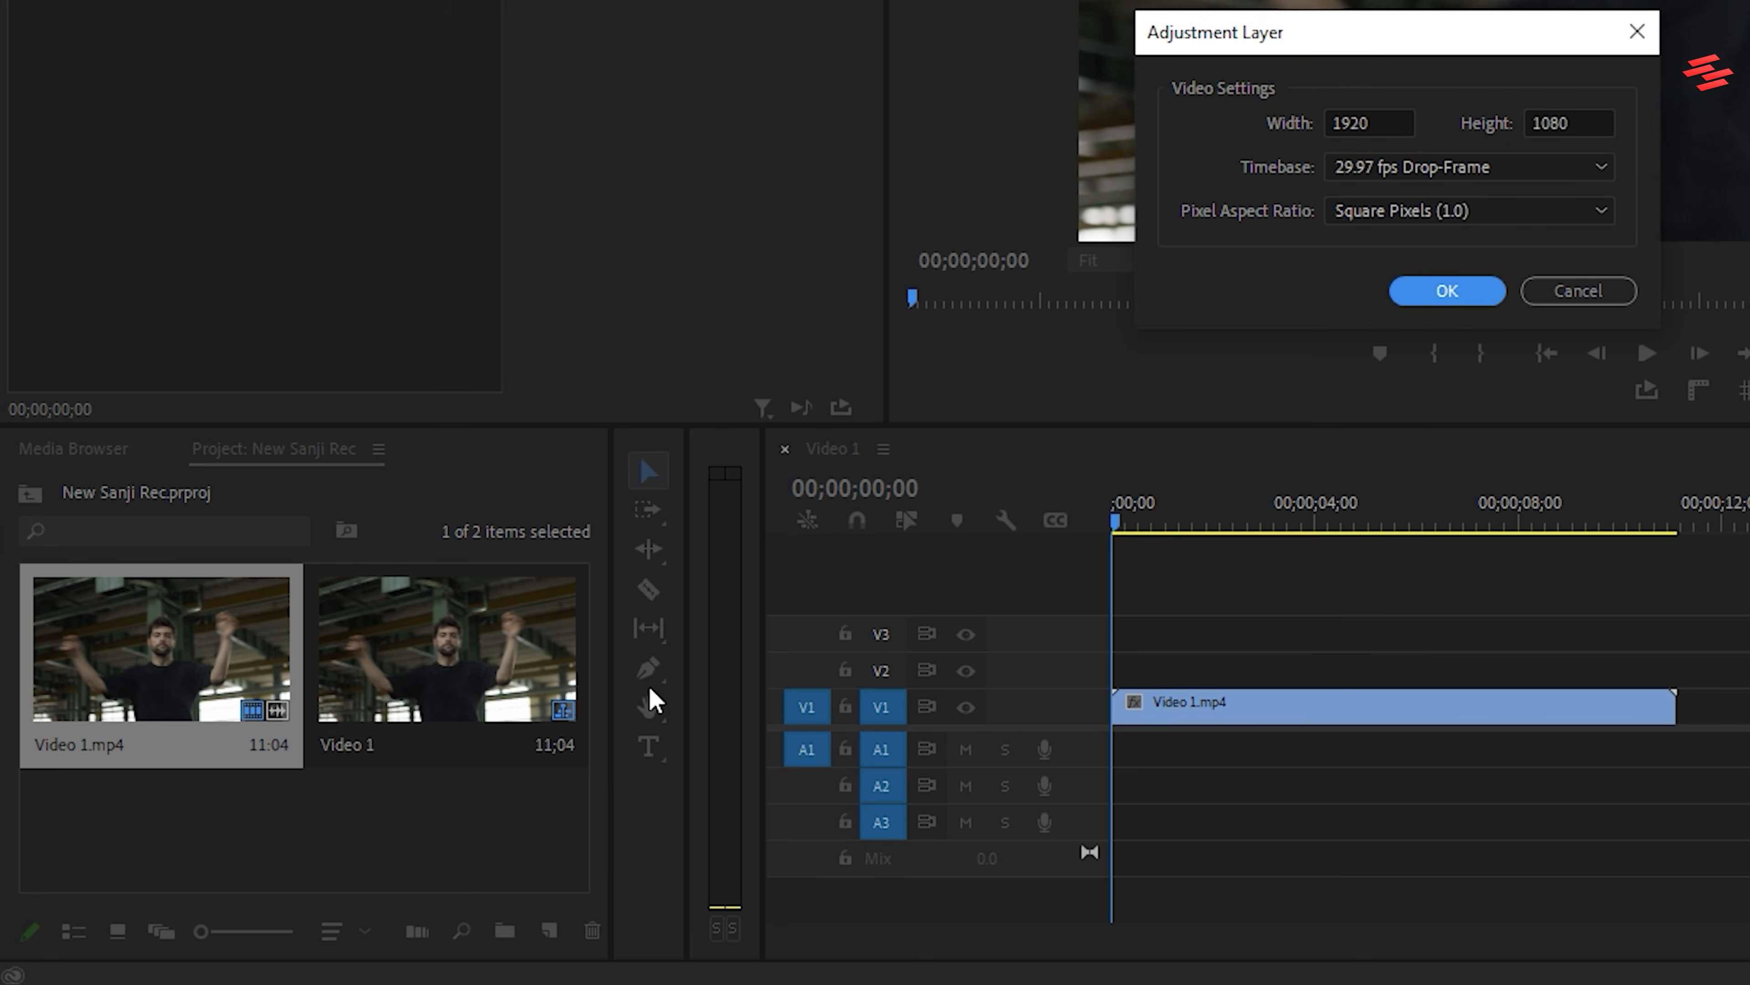
left_click(1446, 290)
Place the adjustment layer on V2 at the sequence start and extend it to the end of Video 1.mp4
left_click_drag(218, 770, 1137, 670)
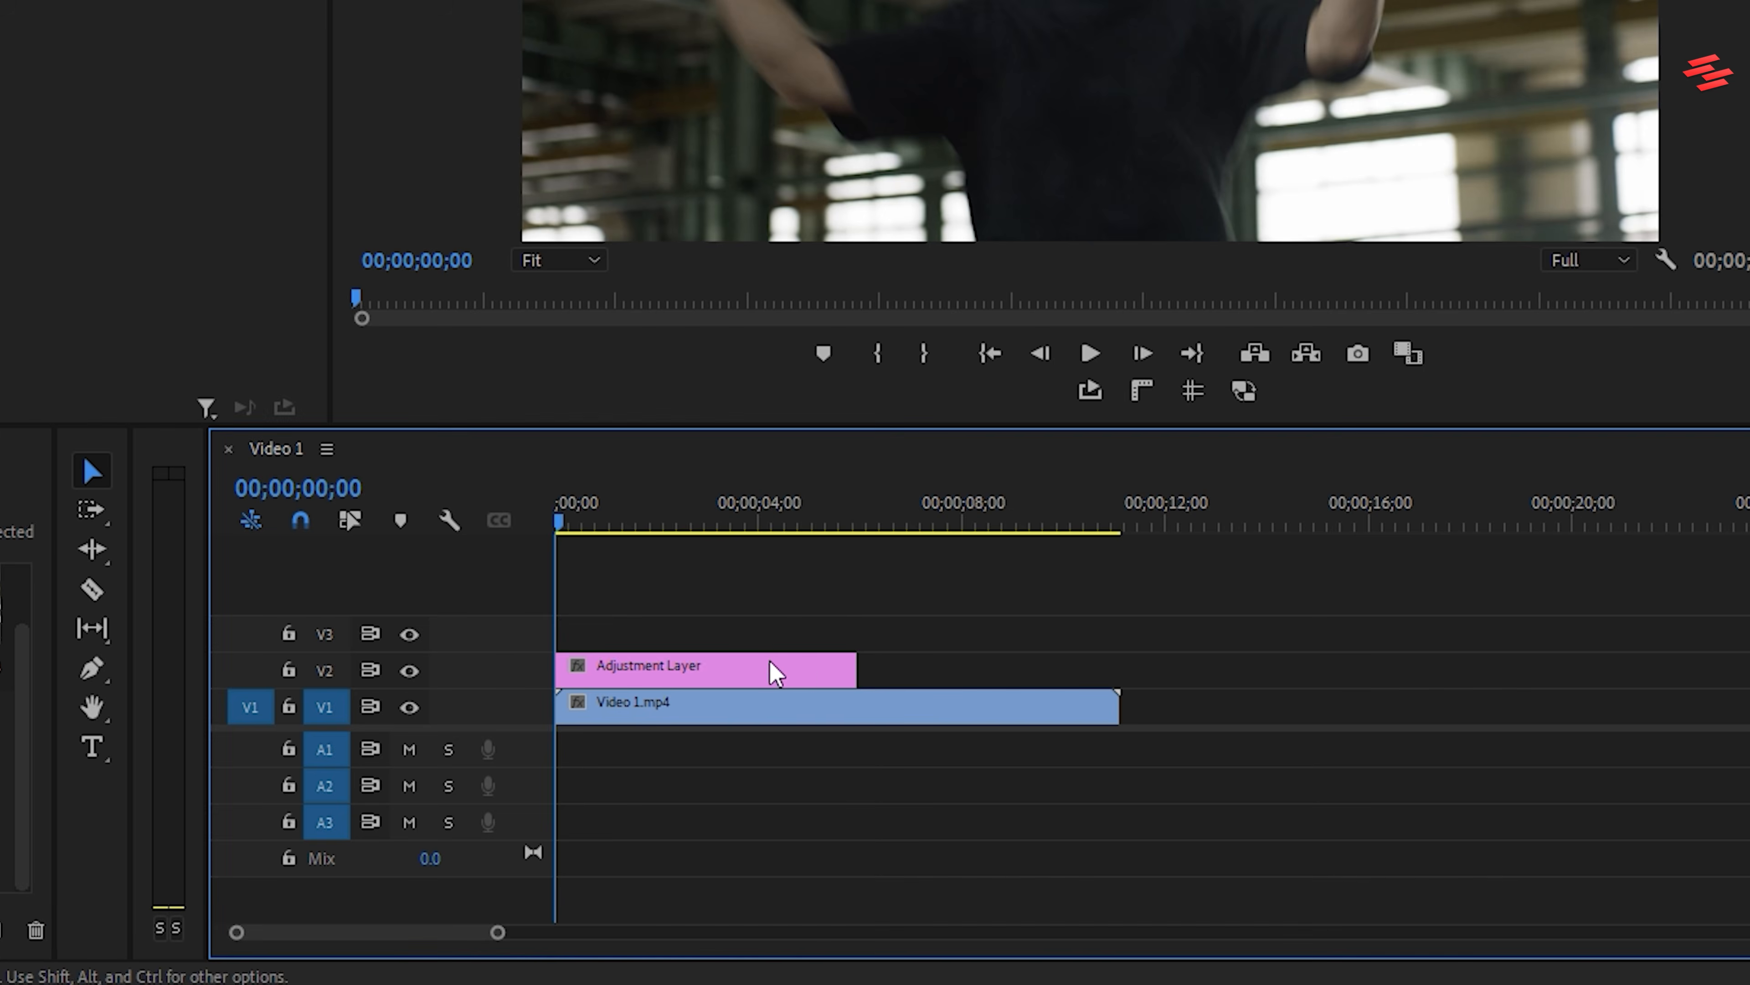
left_click_drag(1410, 665, 1659, 662)
left_click_drag(1102, 661, 1104, 663)
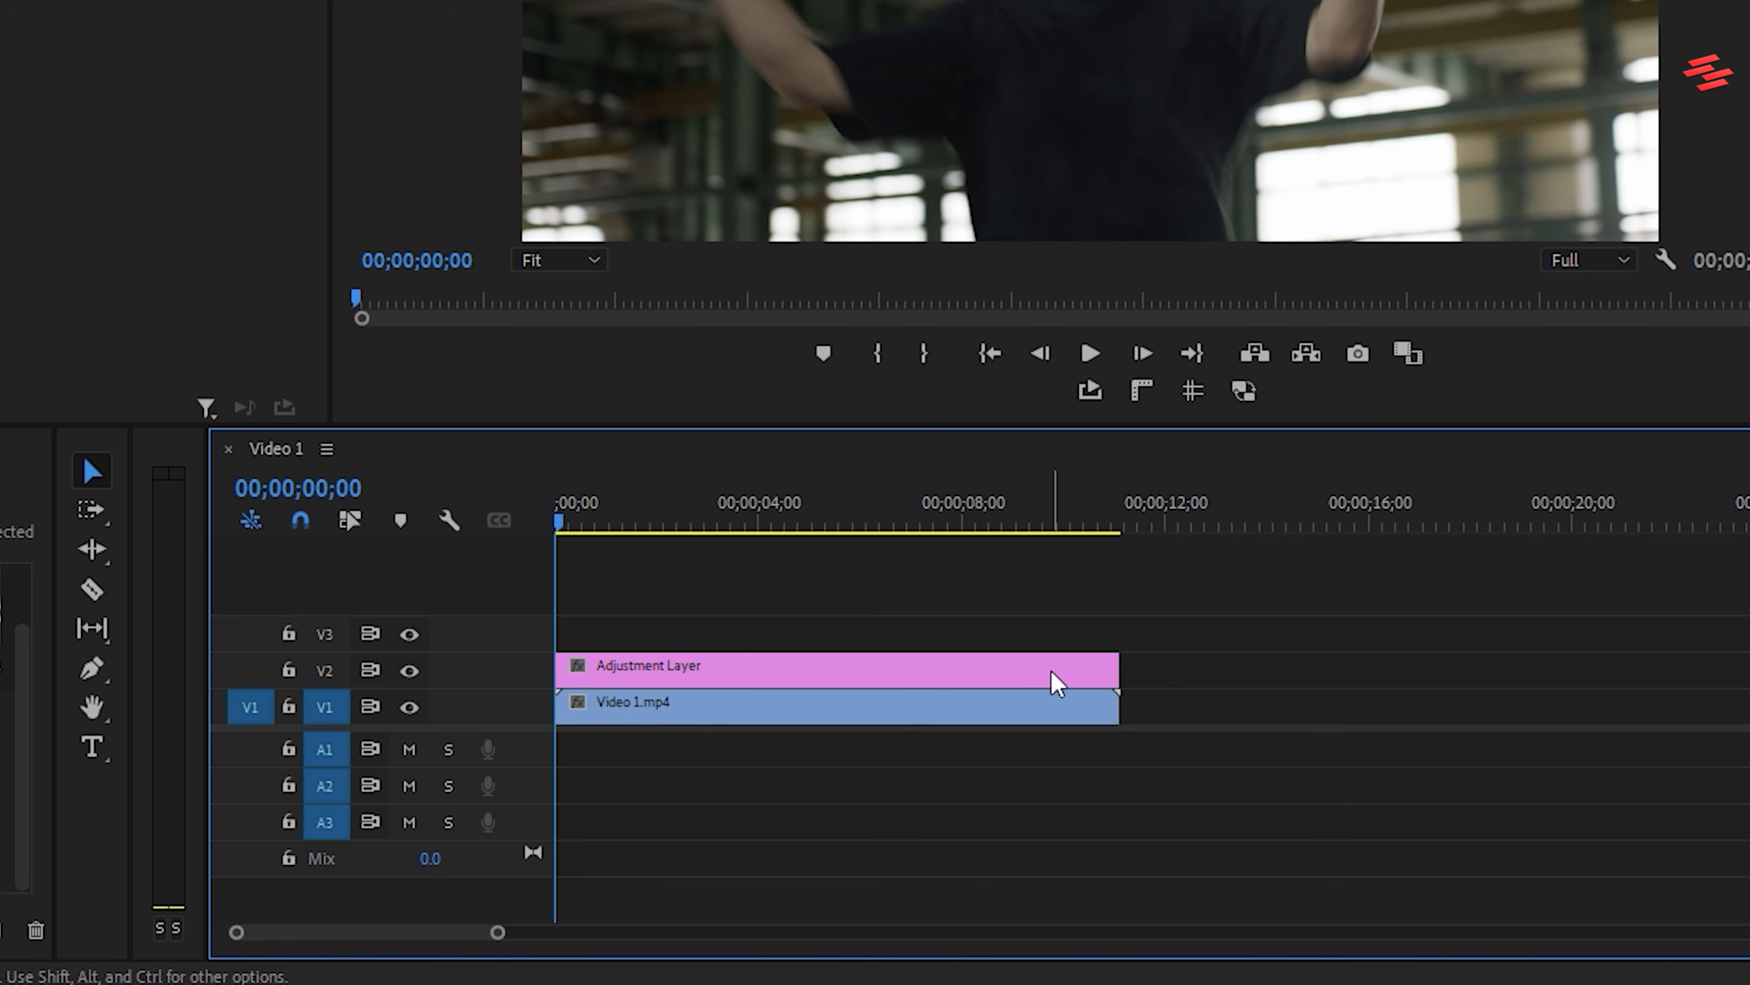
Apply the Directional Blur and Mosaic video effects to the adjustment layer on V2, searching for "directi" and "mosaic"
left_click(1049, 671)
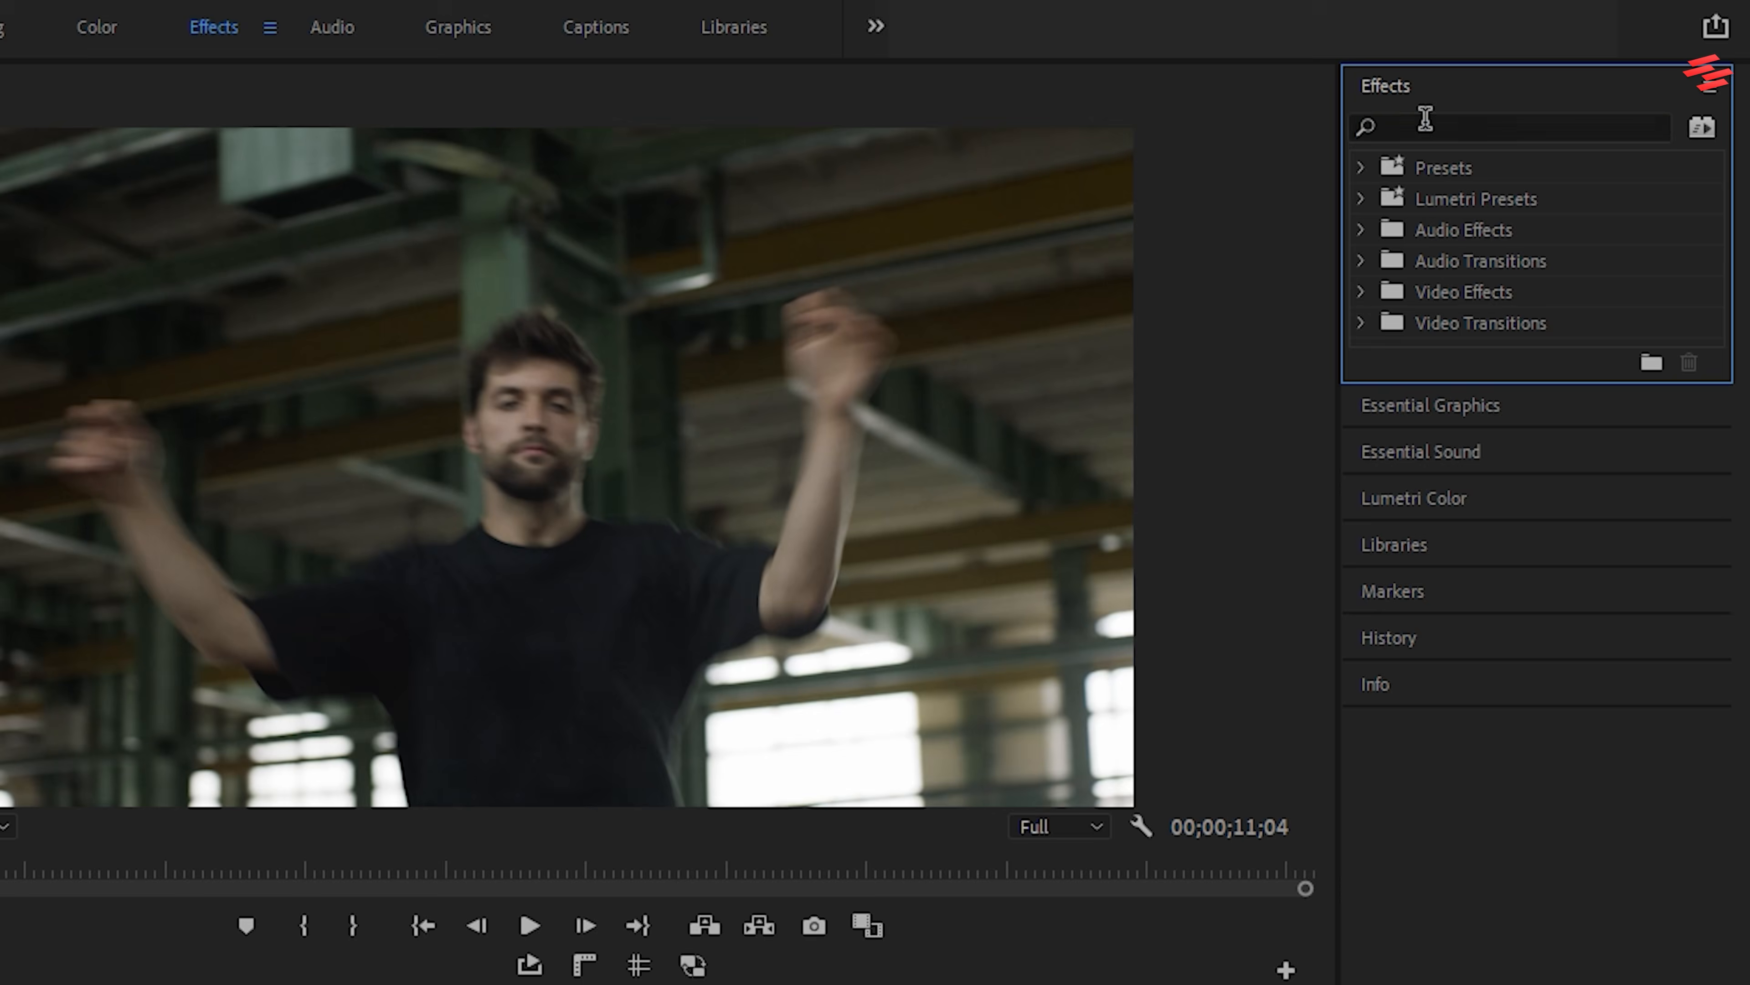
left_click(1425, 118)
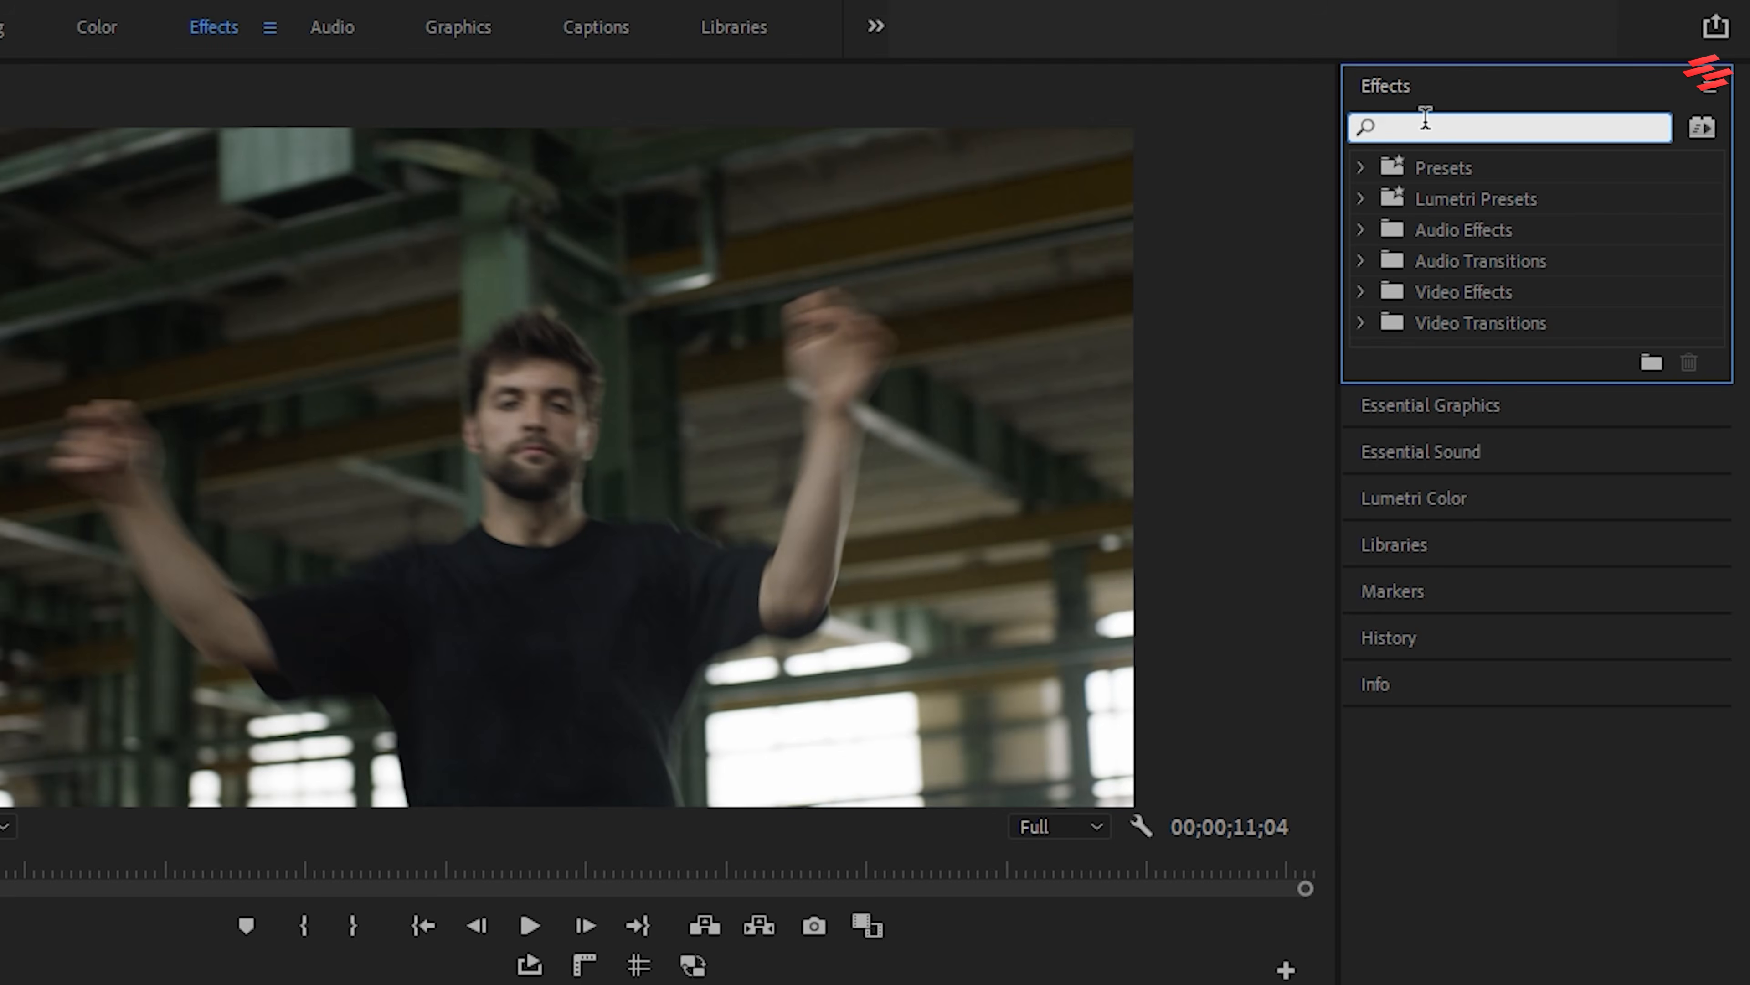
type("directi")
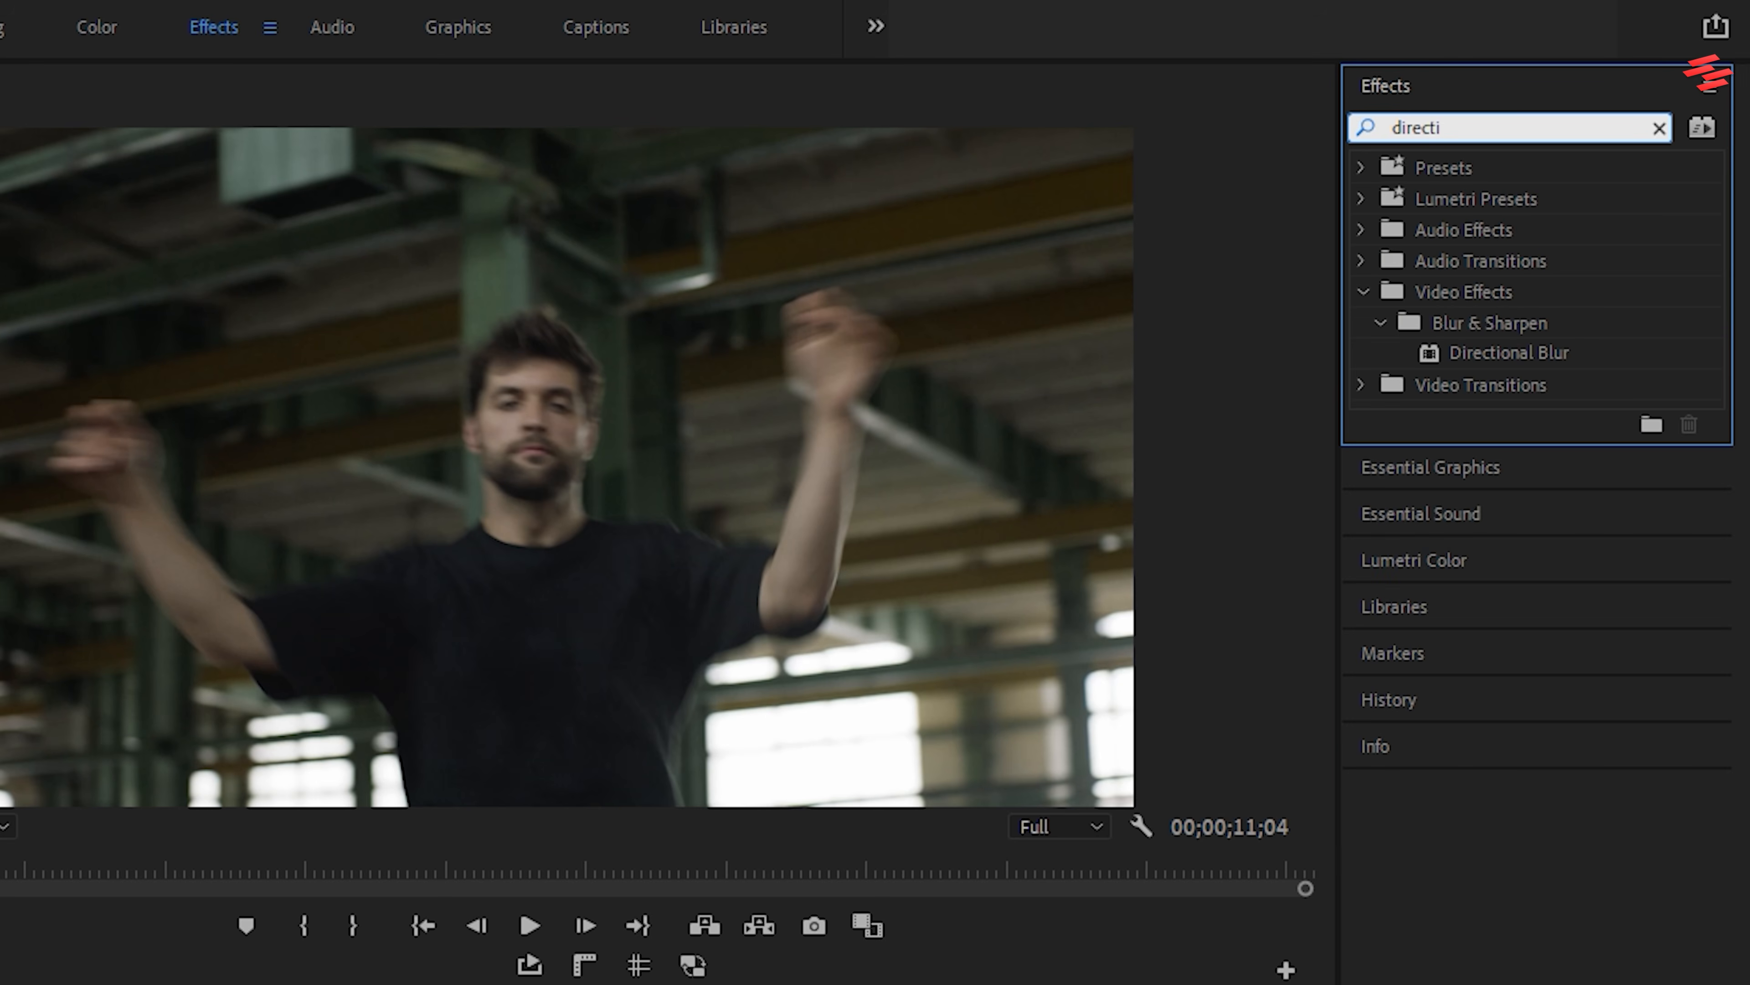
left_click(1514, 353)
left_click_drag(1481, 129, 1328, 128)
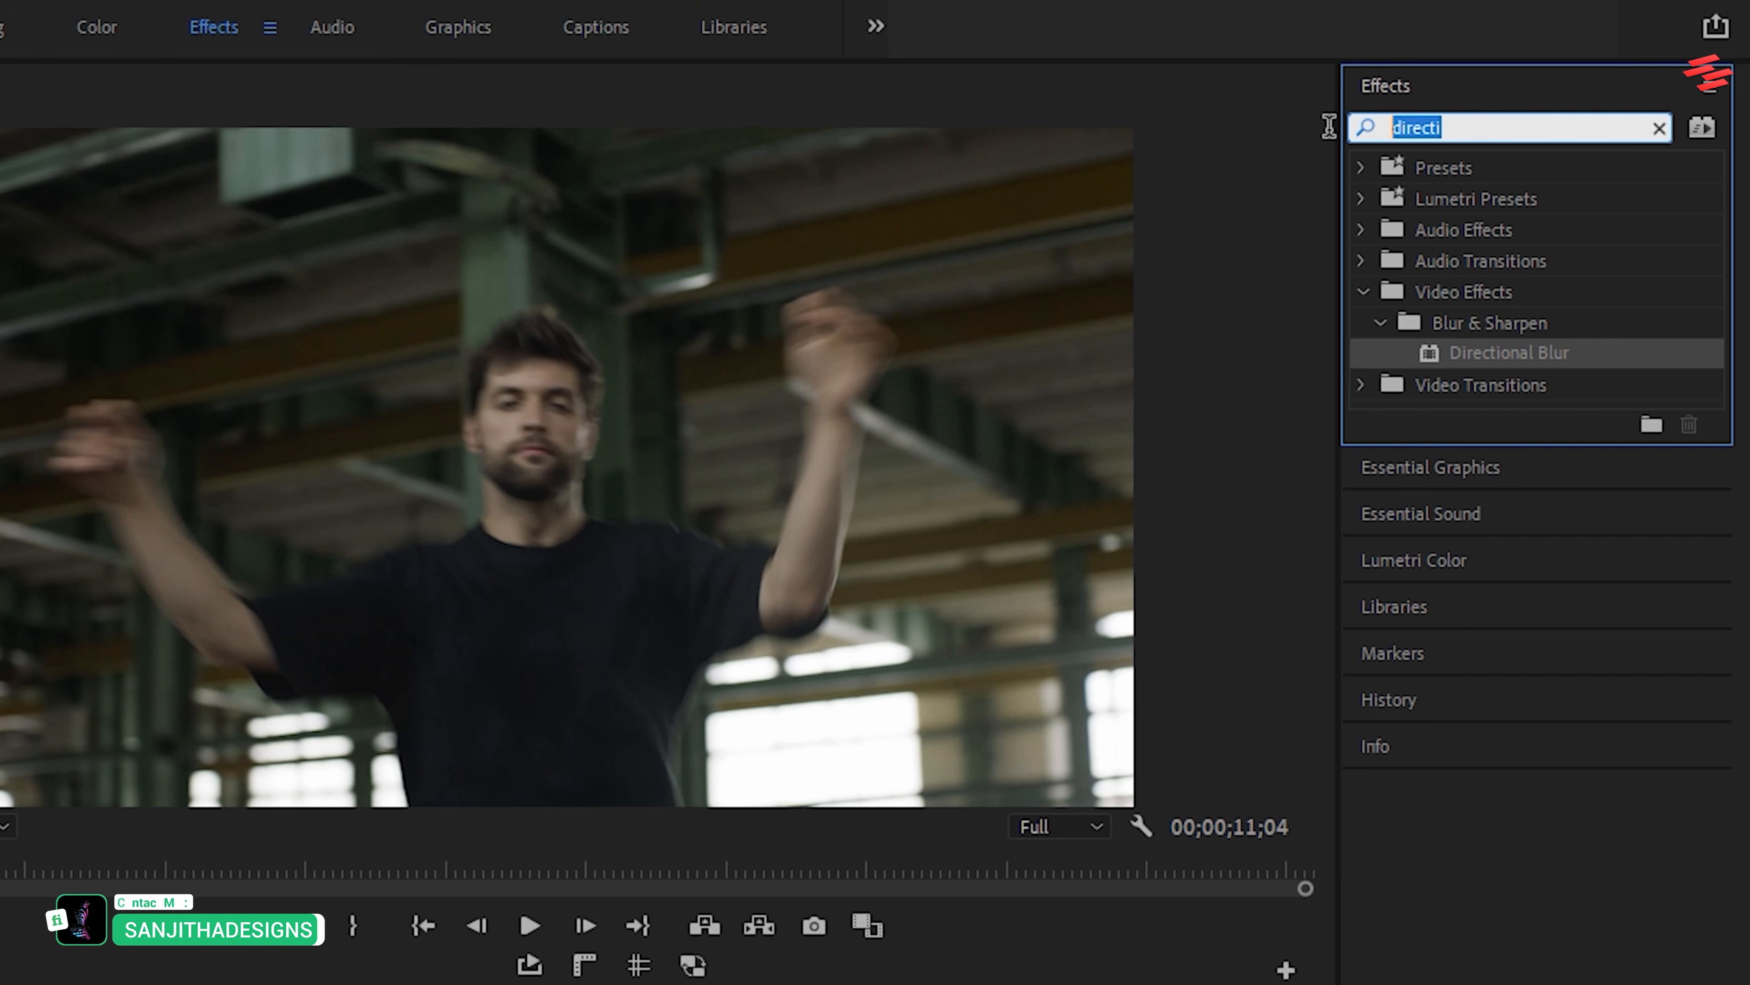
type("mosaic")
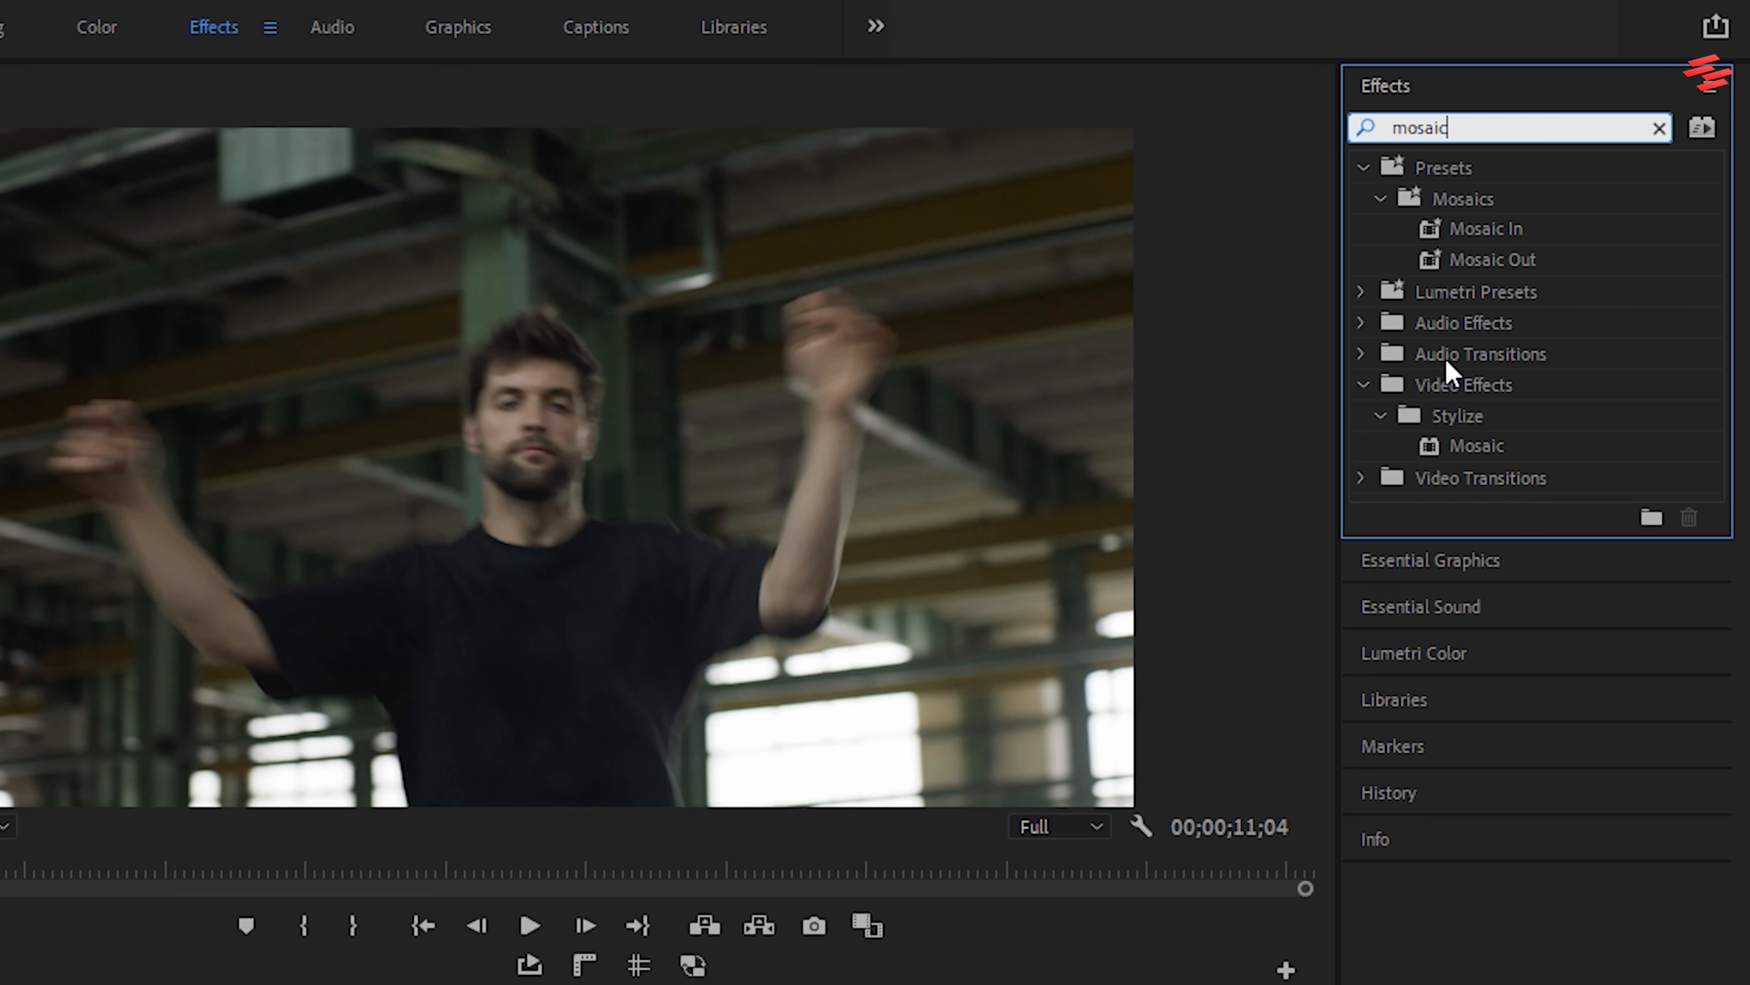
double_click(1480, 448)
Find the Tint and Brightness & Contrast effects by searching "tint" and "brigh", and apply both to the adjustment layer
left_click_drag(1482, 123, 1356, 128)
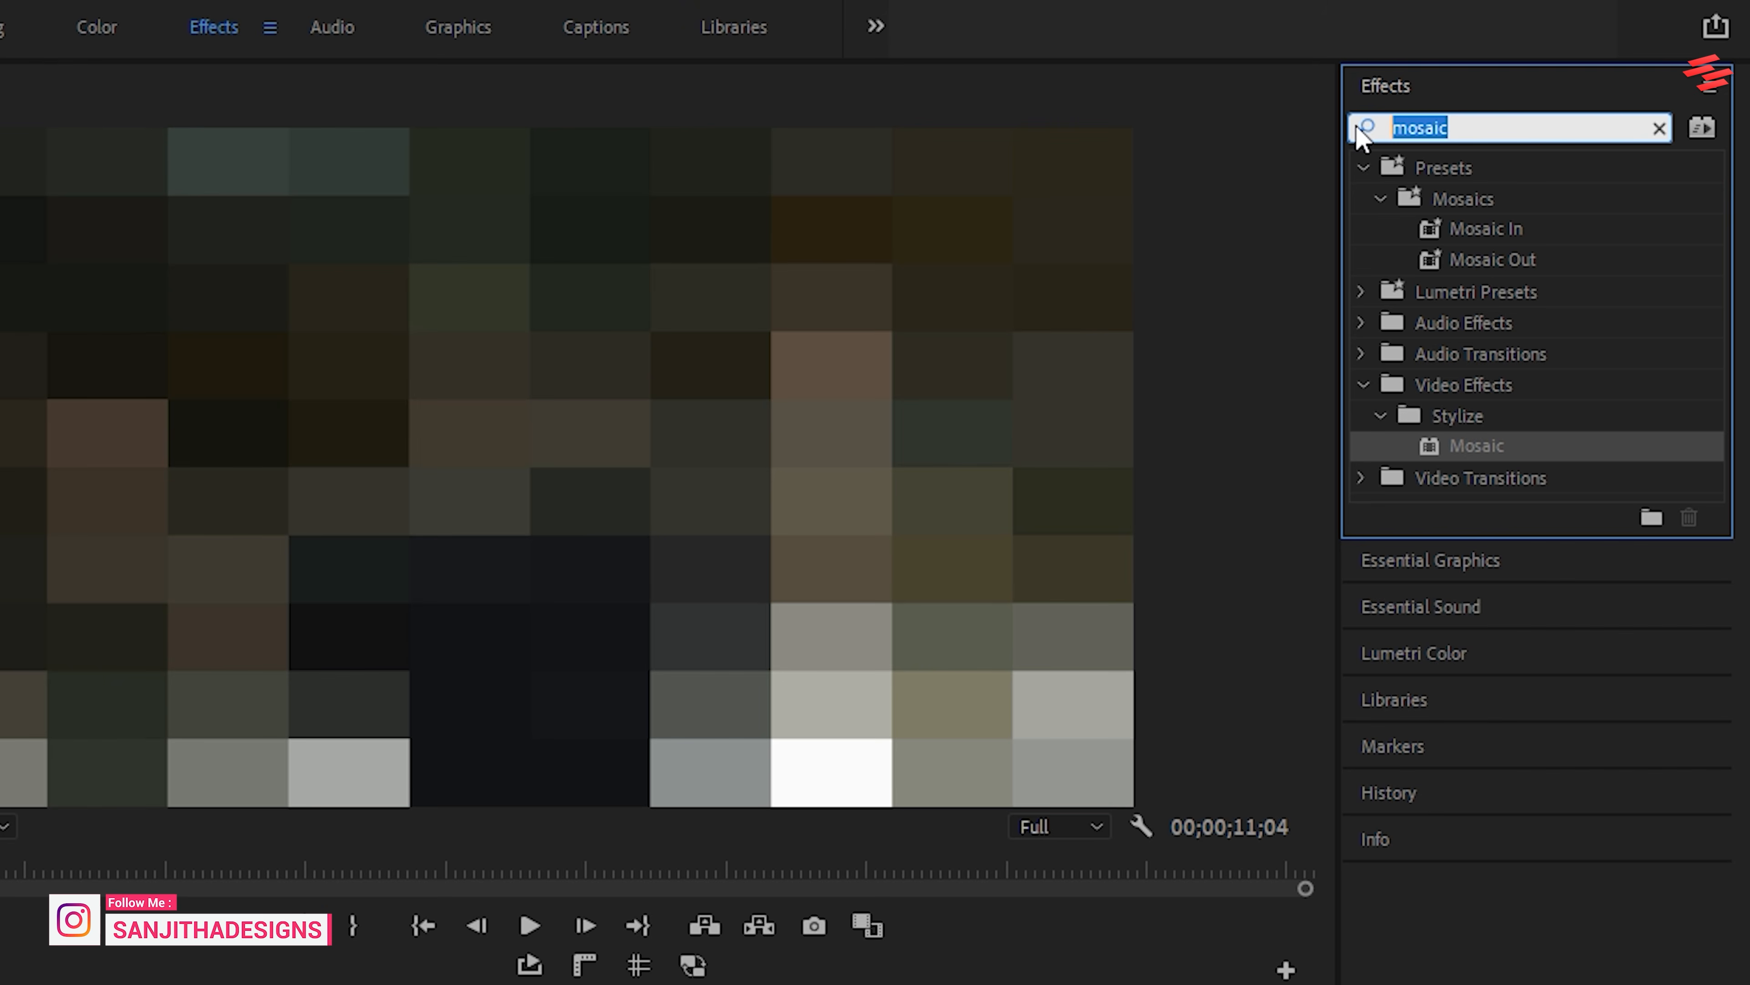
type("tint")
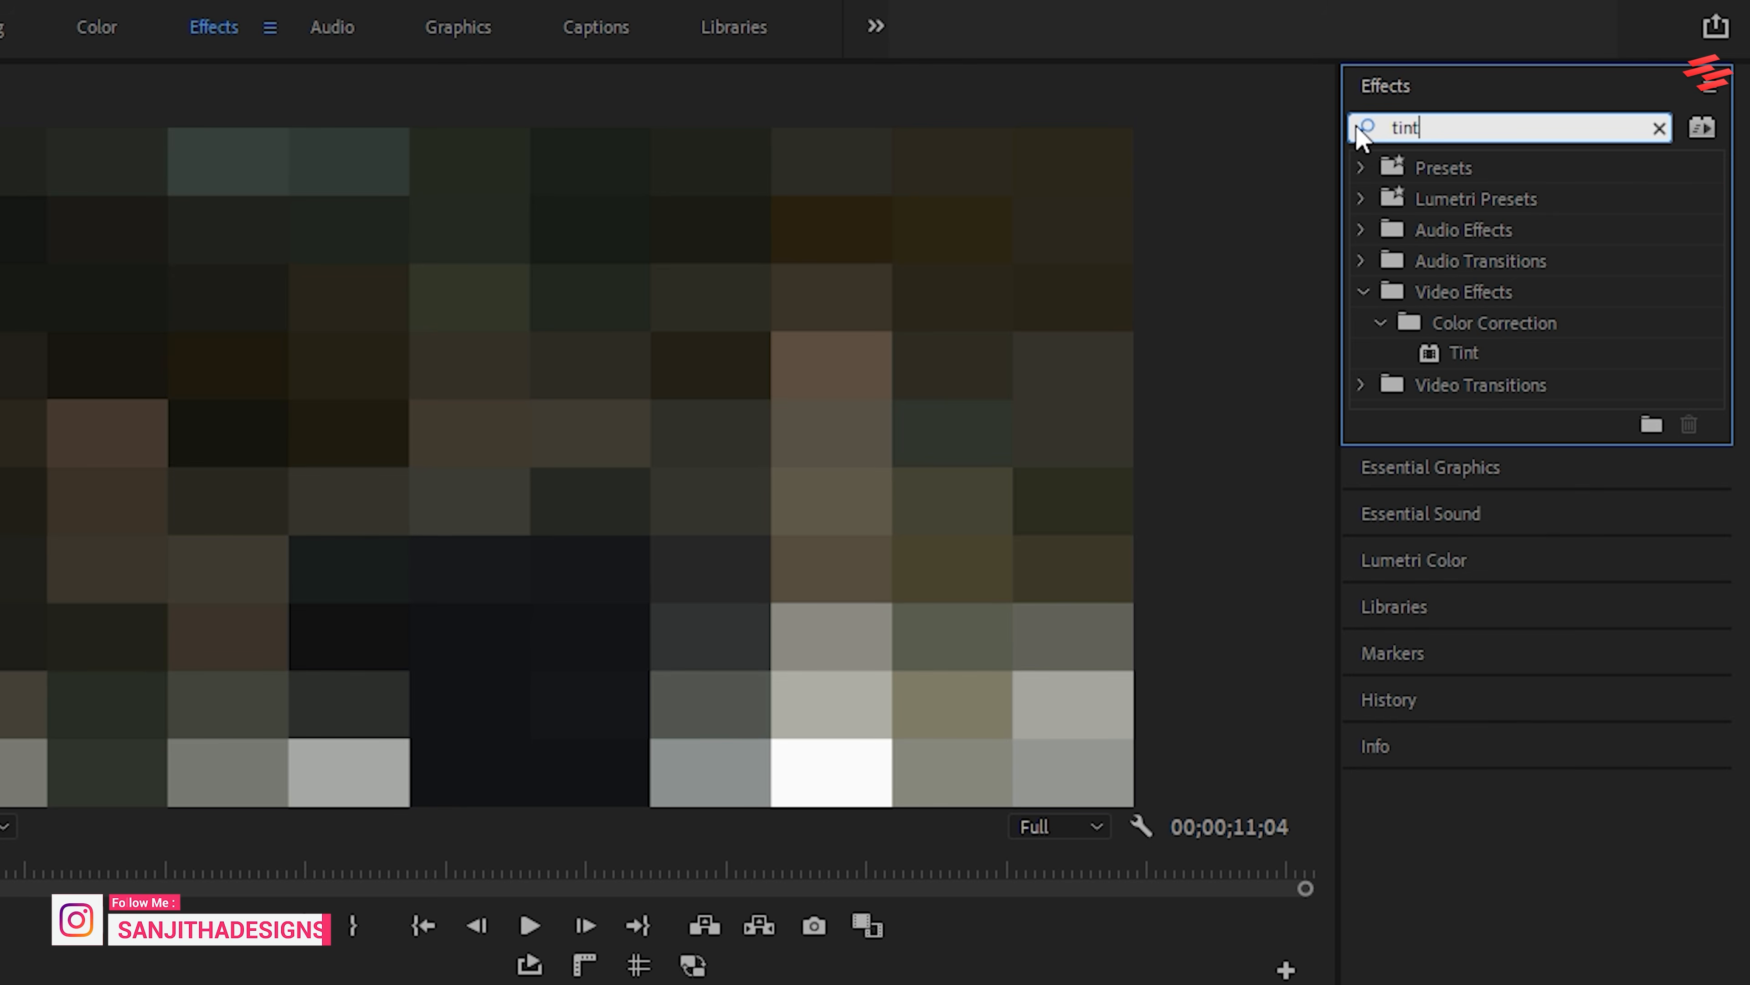
double_click(1468, 357)
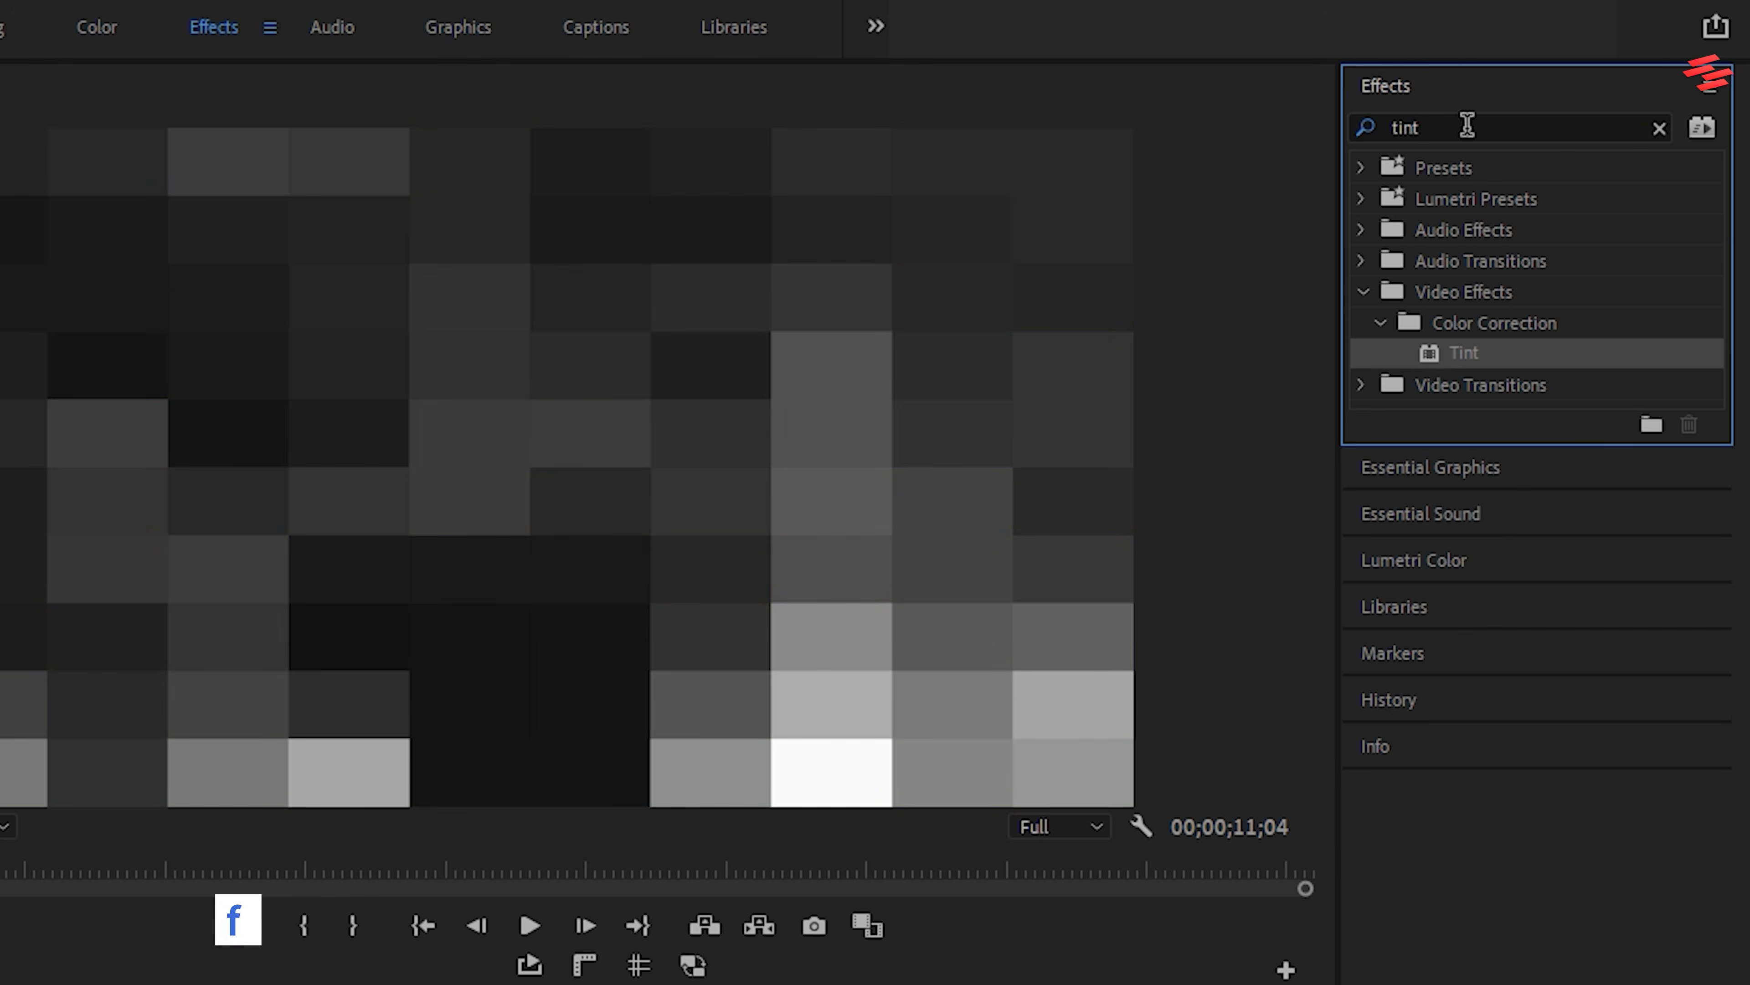
left_click_drag(1460, 126, 1360, 129)
type("brigh")
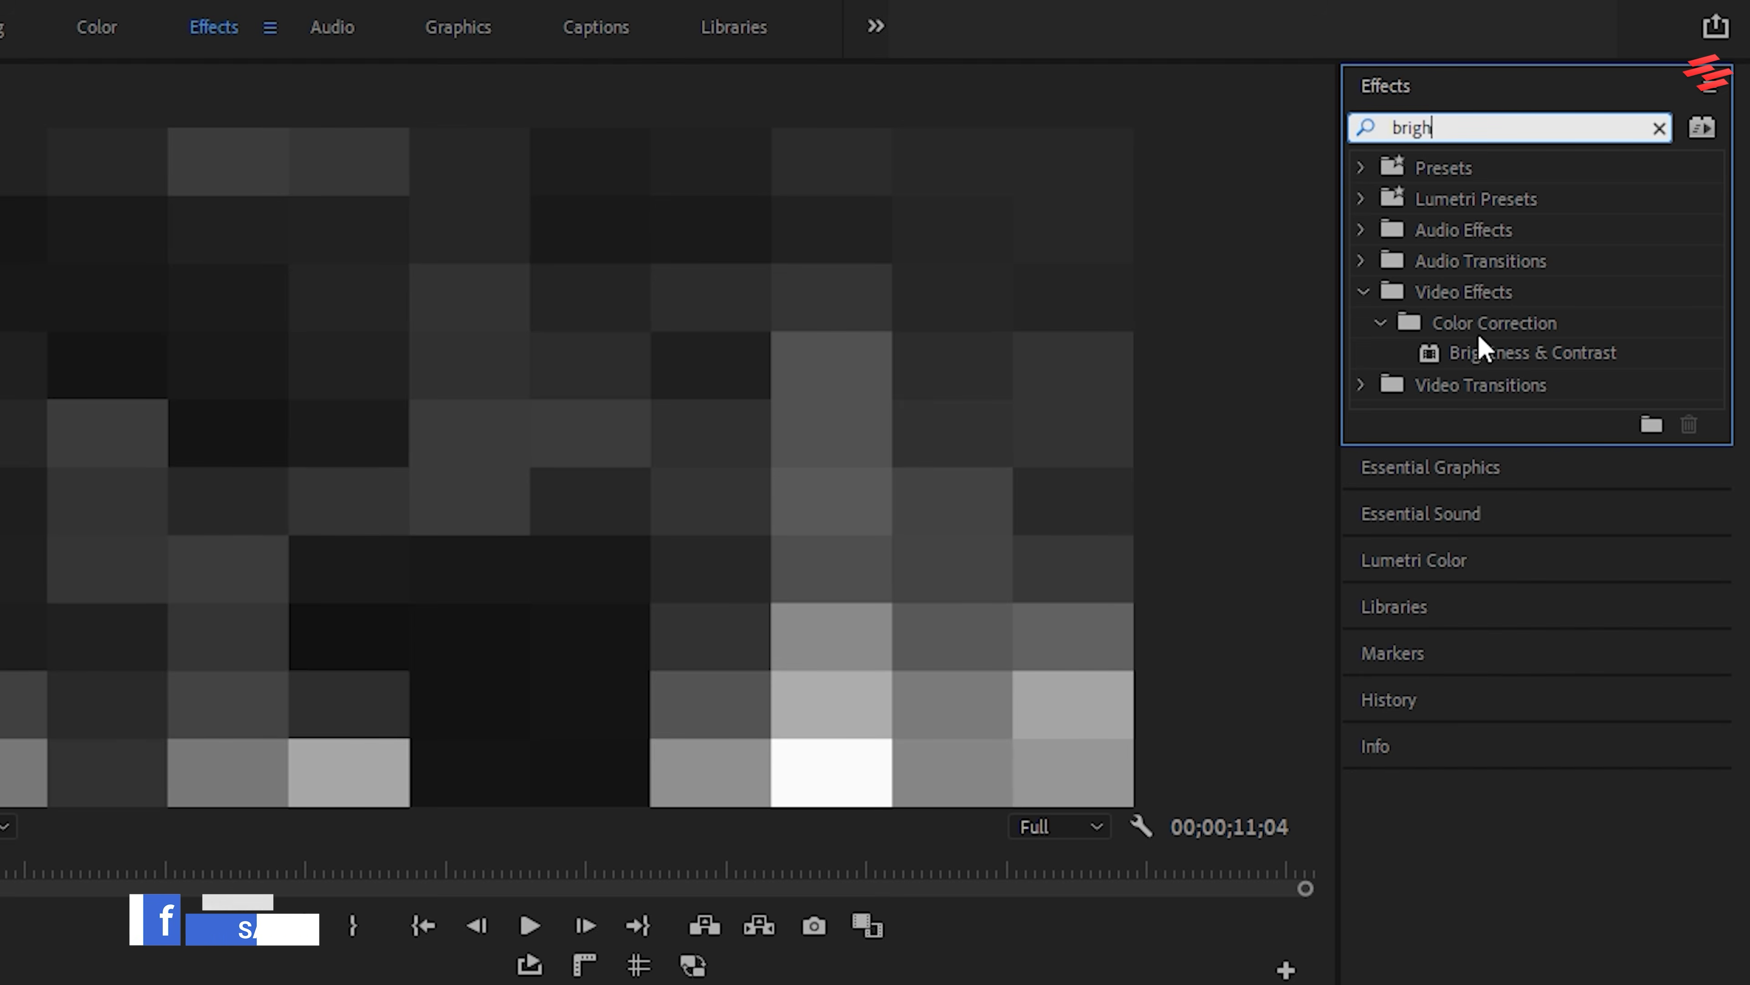
left_click(1483, 355)
Search the effects for "noise" and apply the second Noise effect under Noise & Grain to the adjustment layer
left_click_drag(1436, 129, 1354, 142)
type("noise")
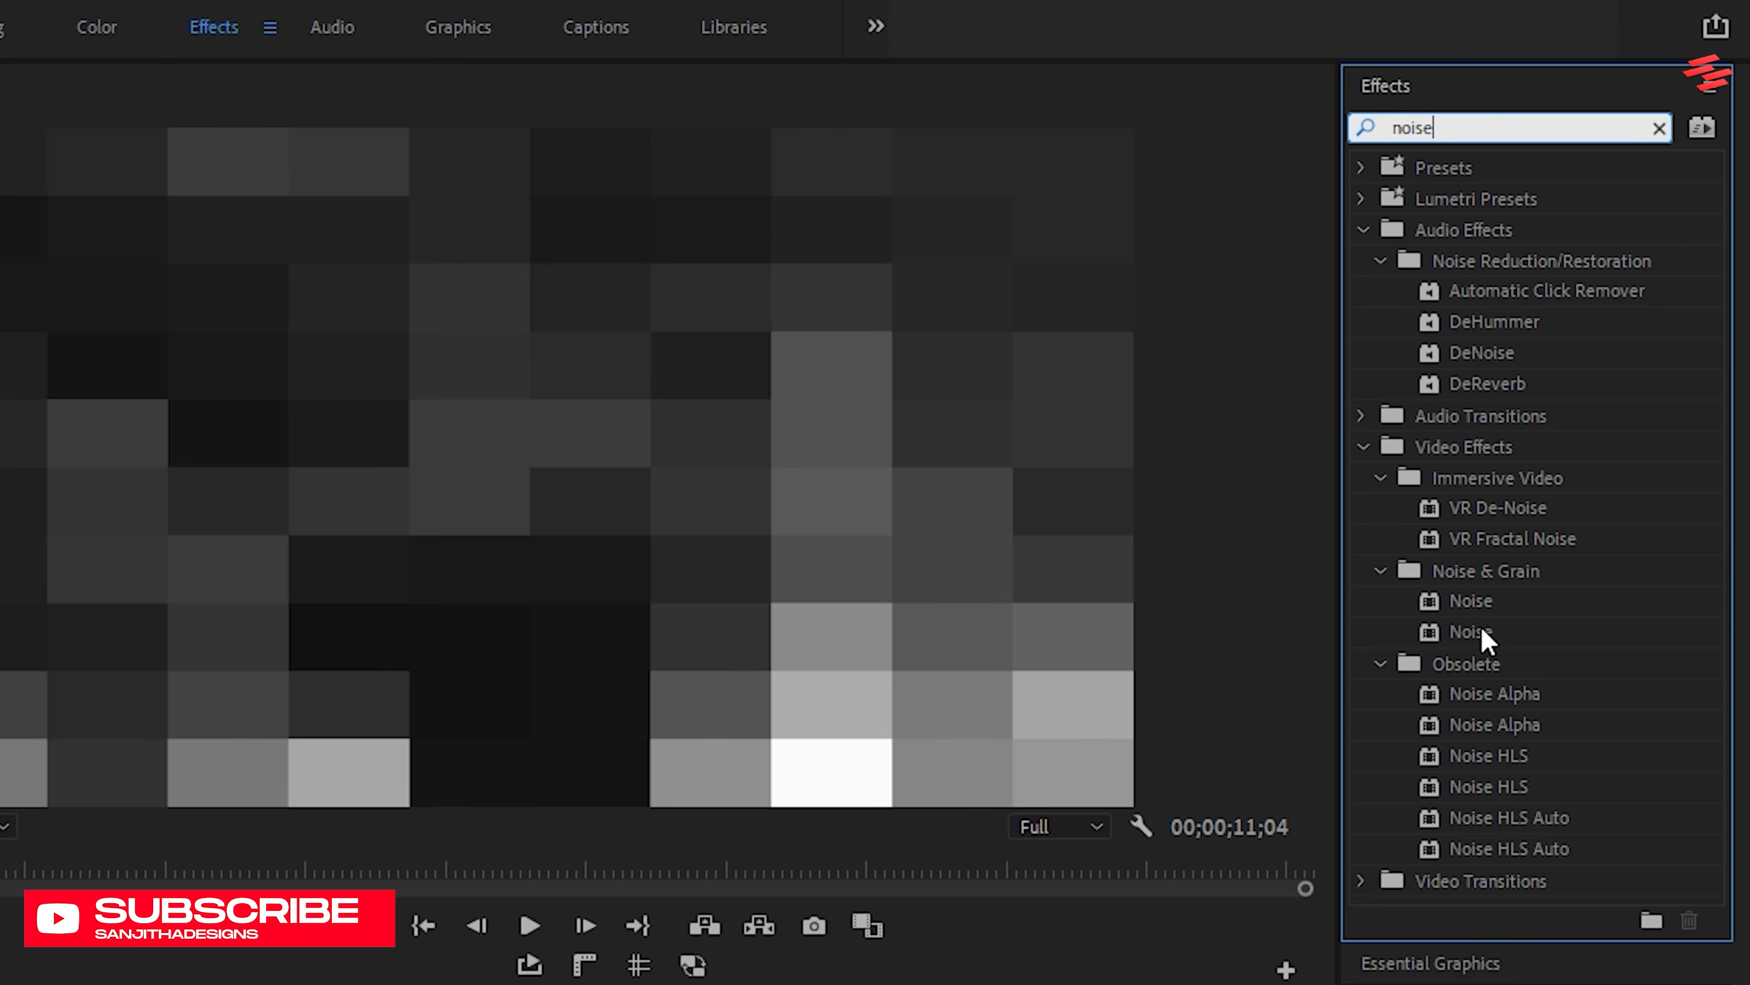
left_click(1481, 633)
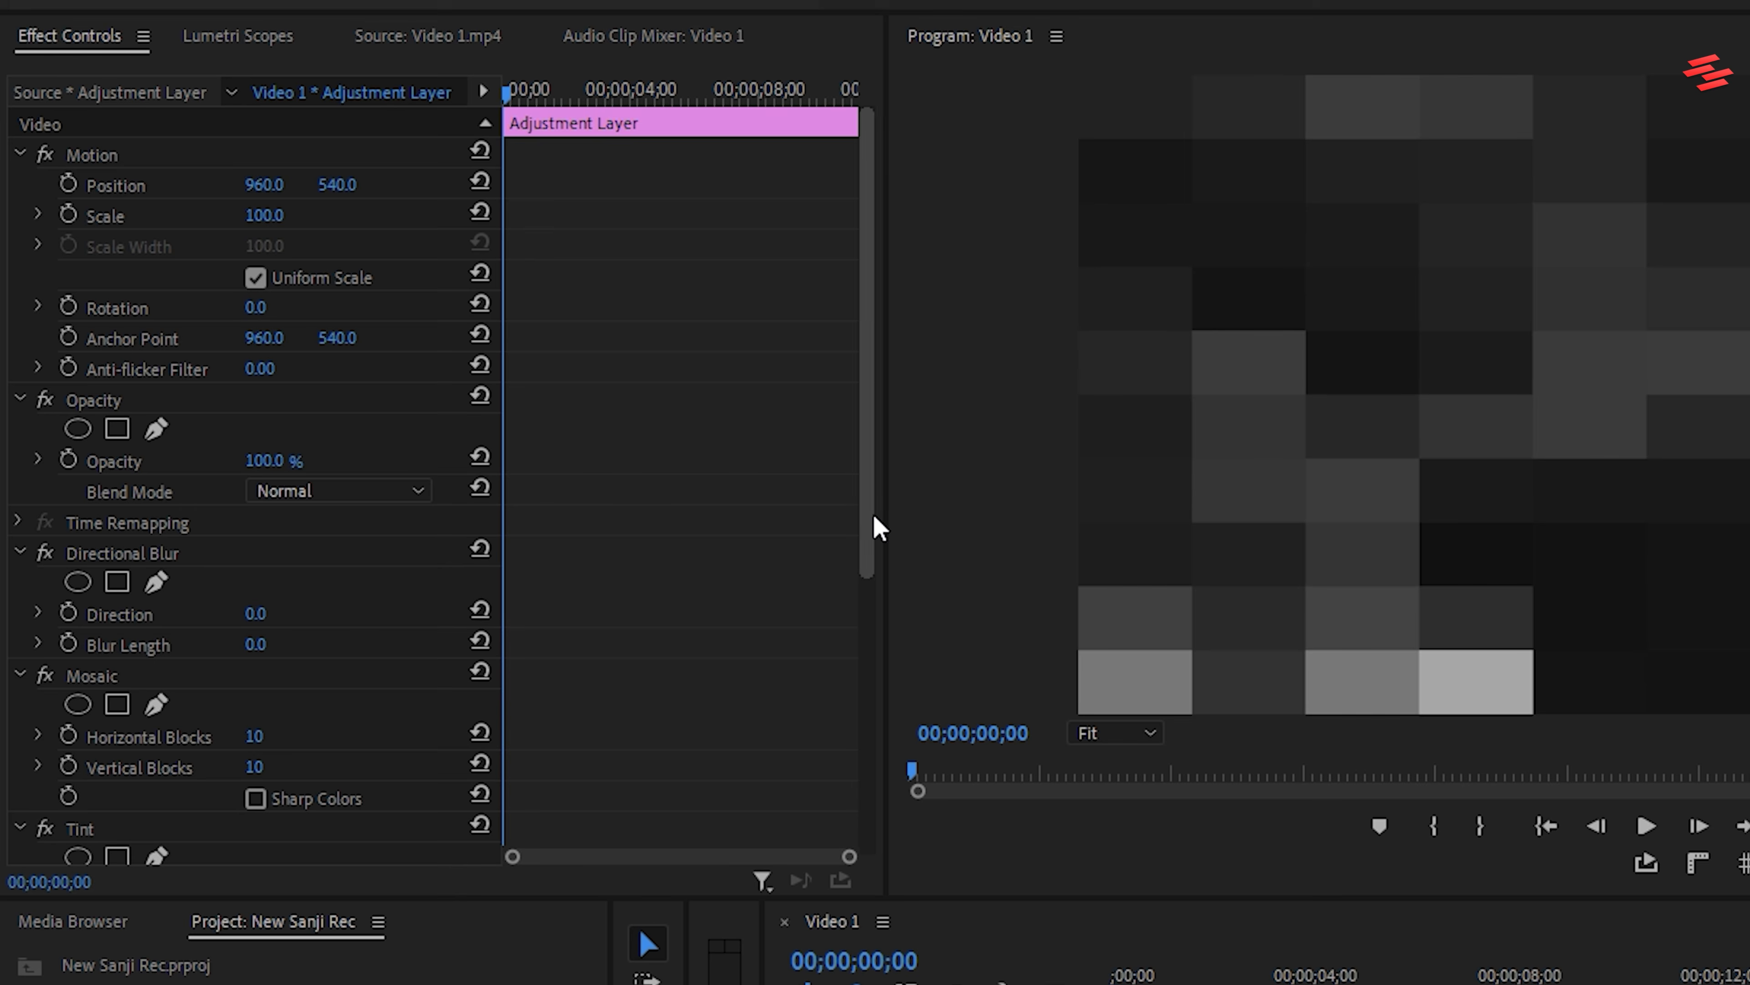
Collapse the settings of Directional Blur, Mosaic, Tint, Brightness & Contrast and Noise
scroll(874, 531, "down", 1)
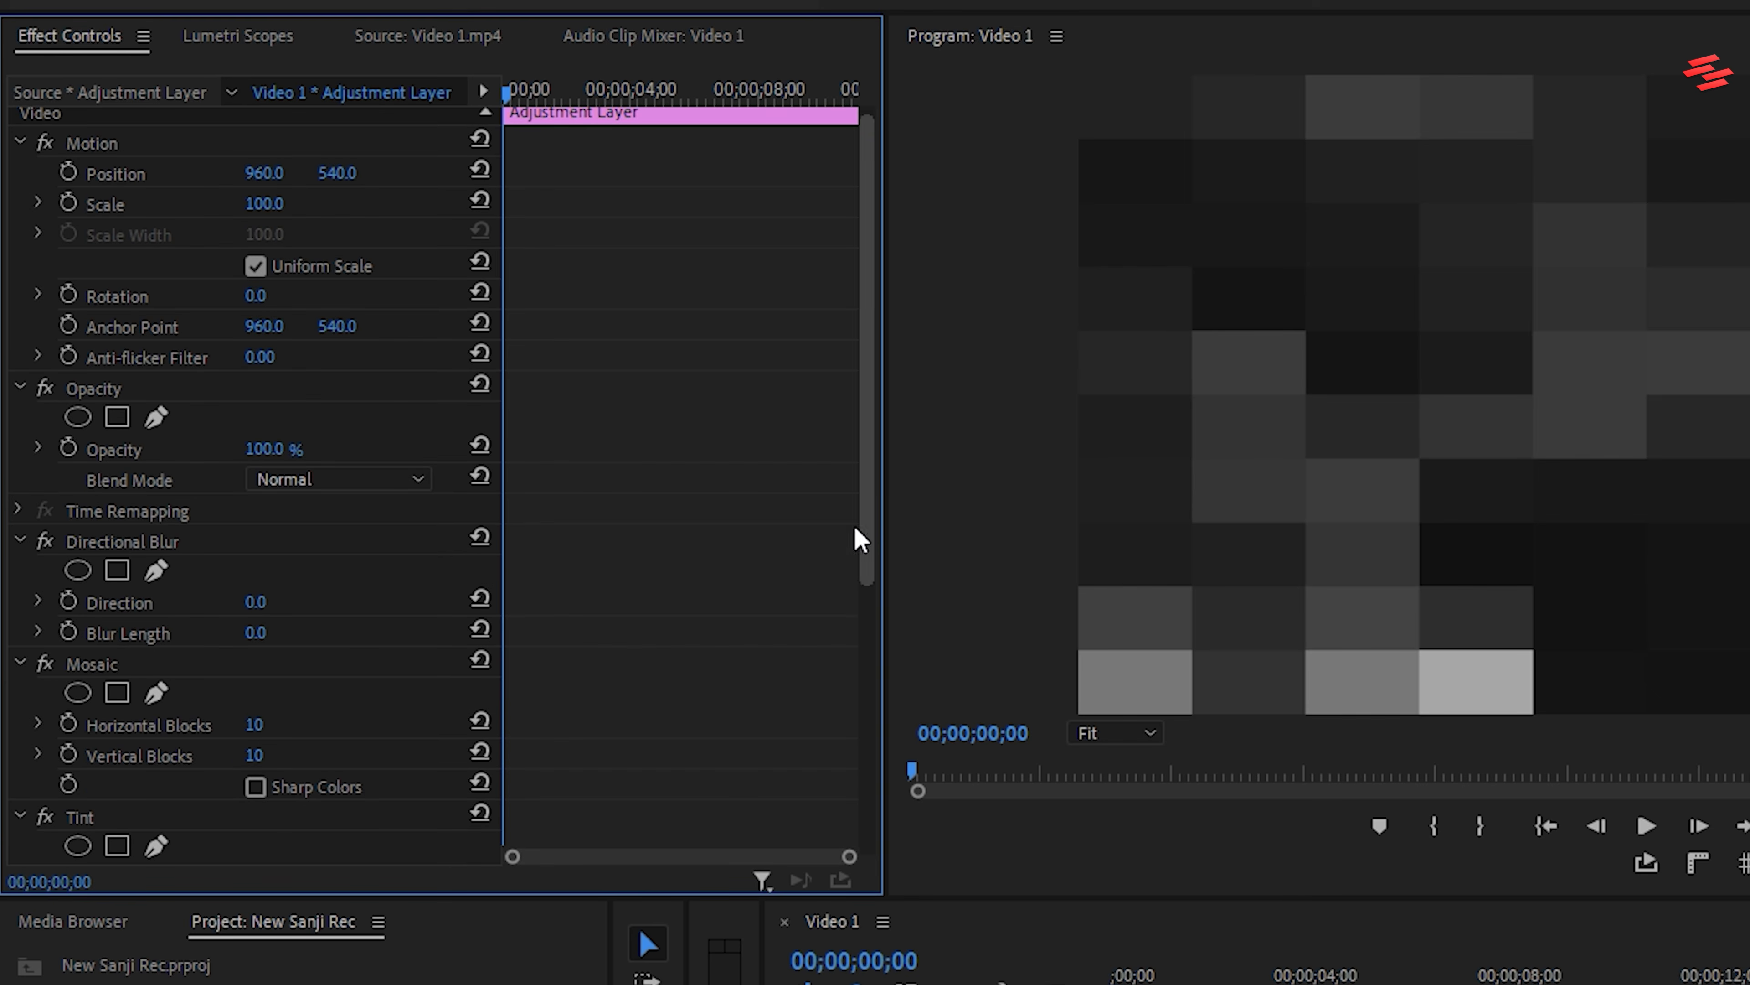
left_click(19, 541)
left_click(20, 571)
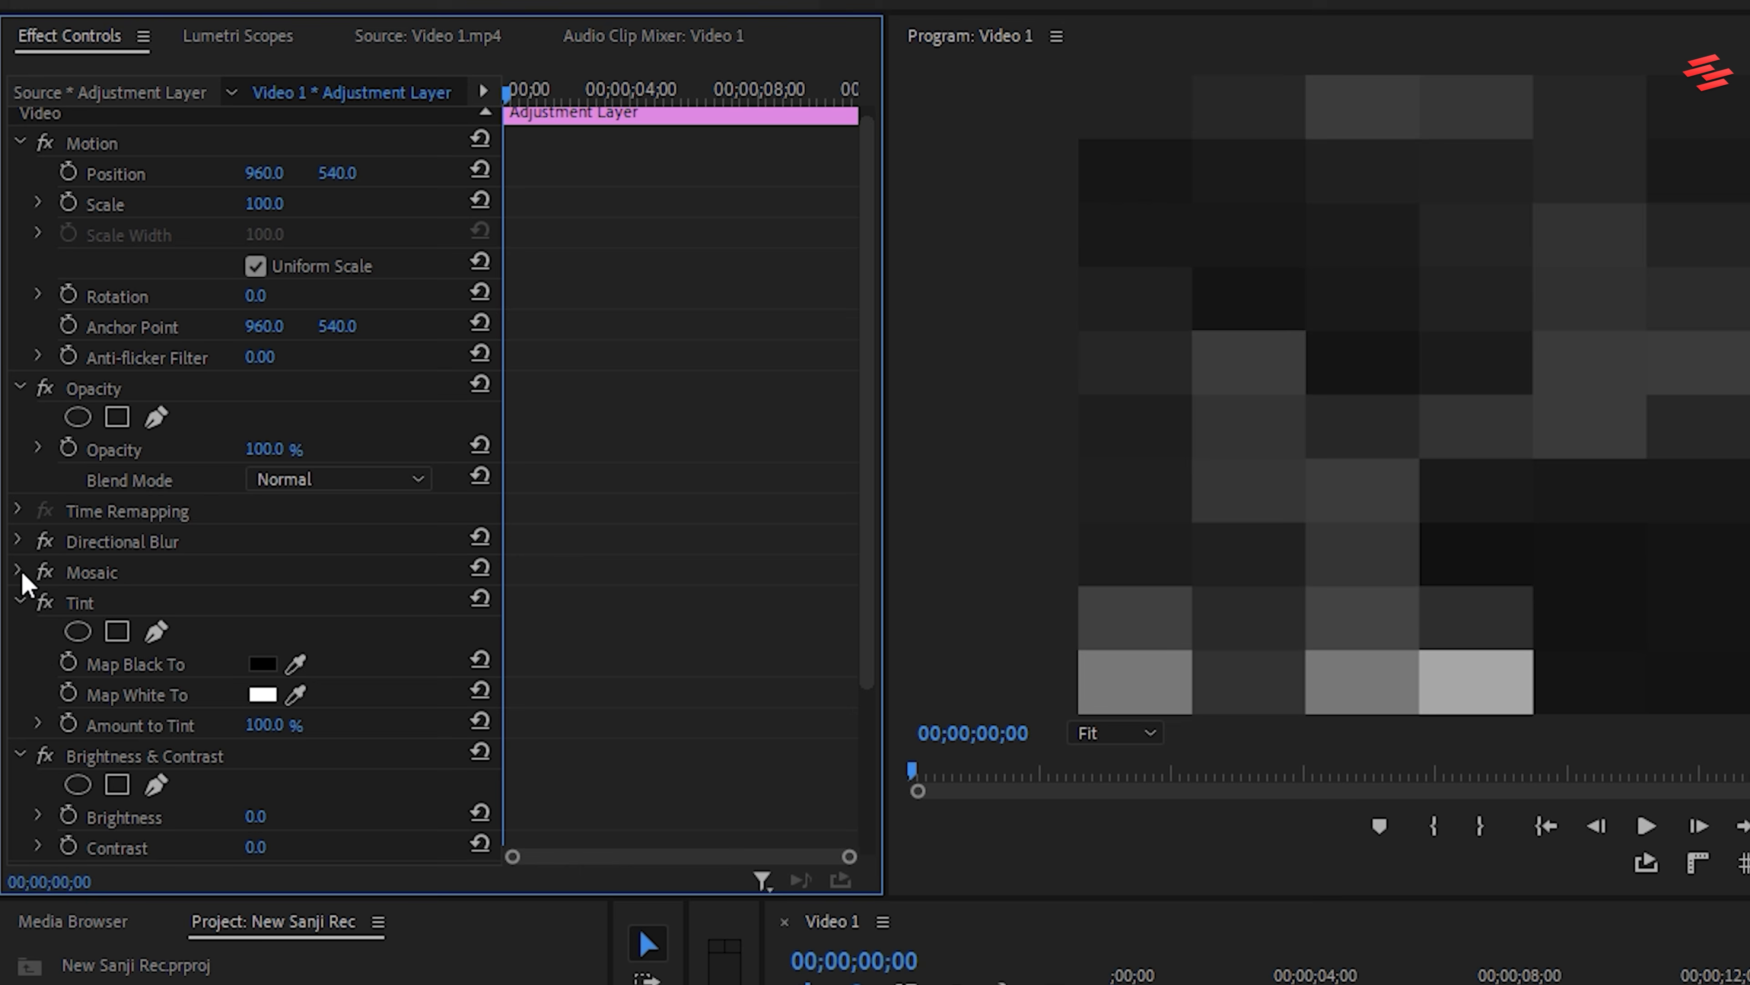
left_click(19, 602)
left_click(19, 633)
left_click(19, 664)
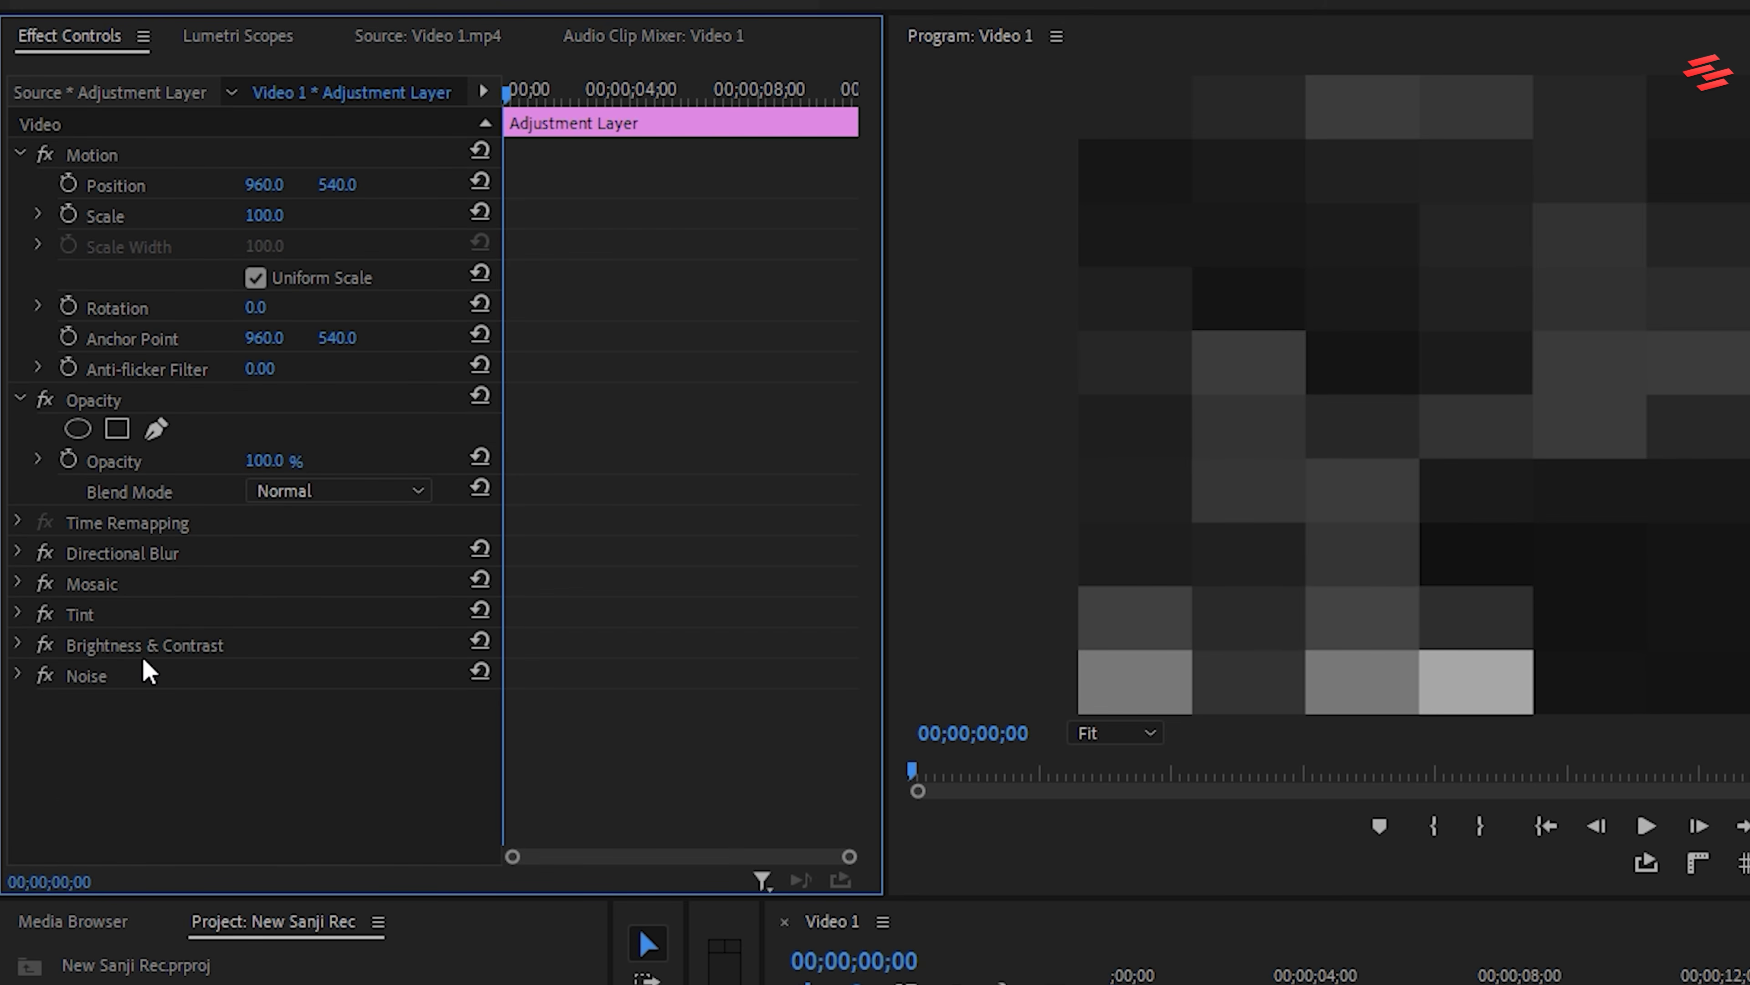
Set Directional Blur's Direction to 90° and its Blur Length to 100
left_click(20, 553)
left_click(277, 605)
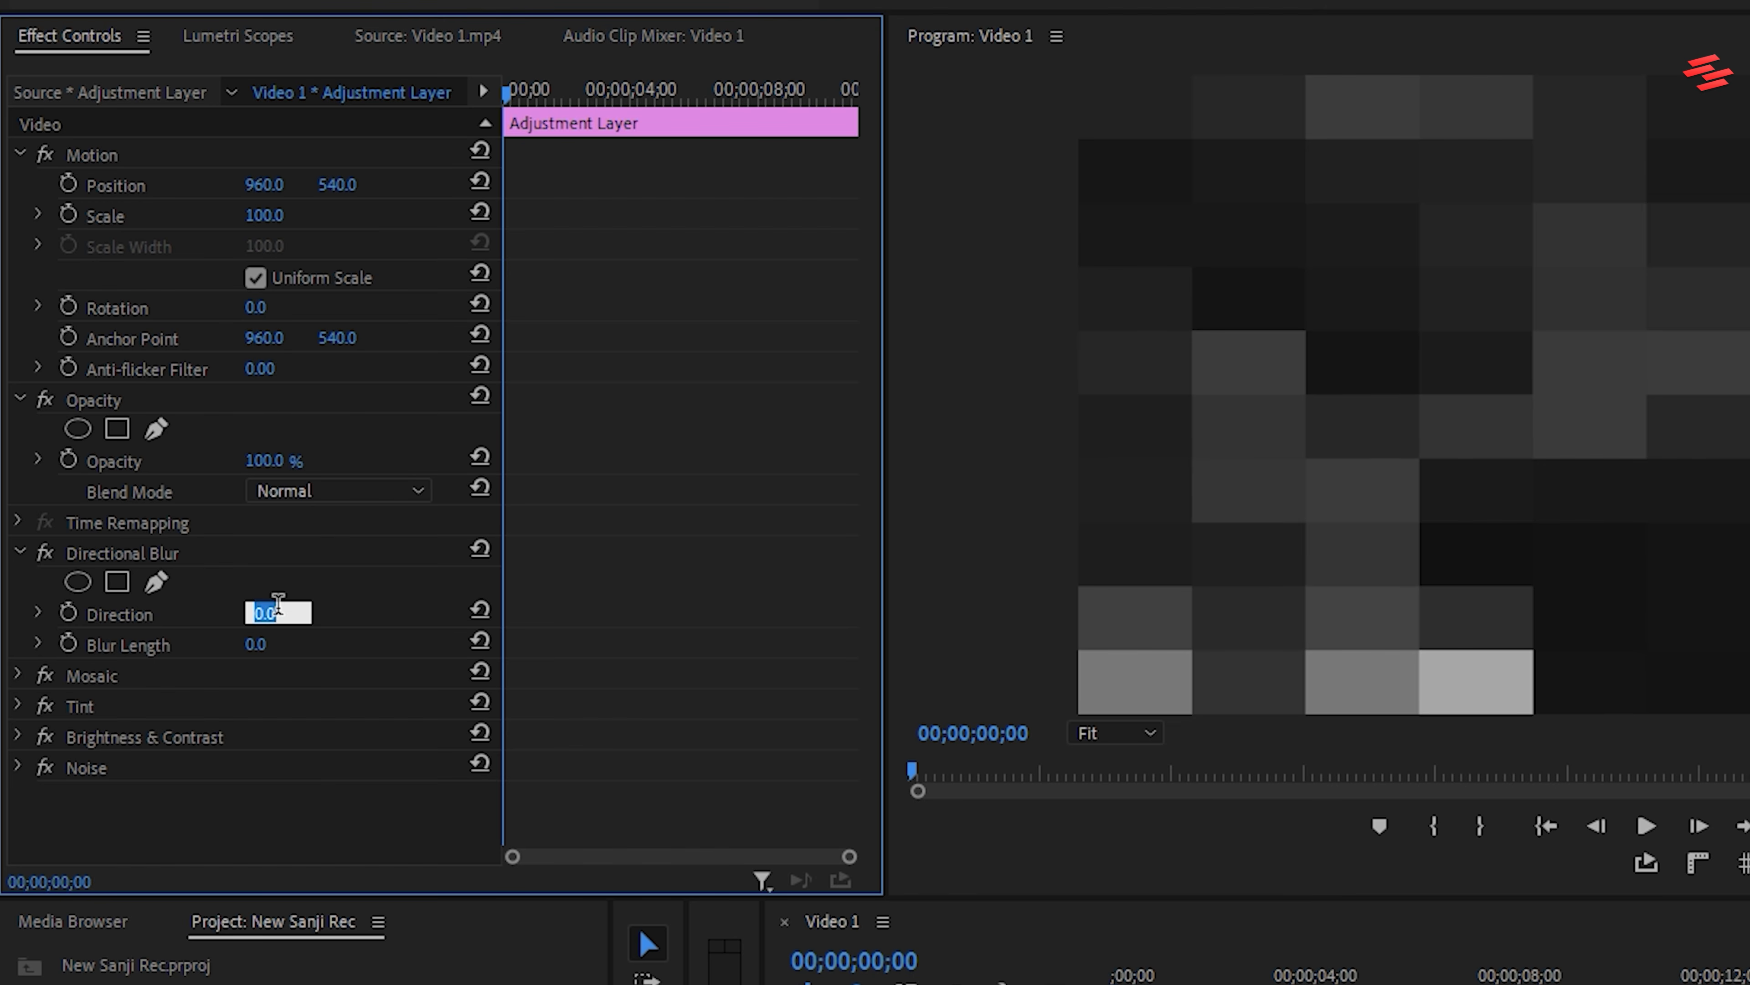
key("Return")
left_click(285, 633)
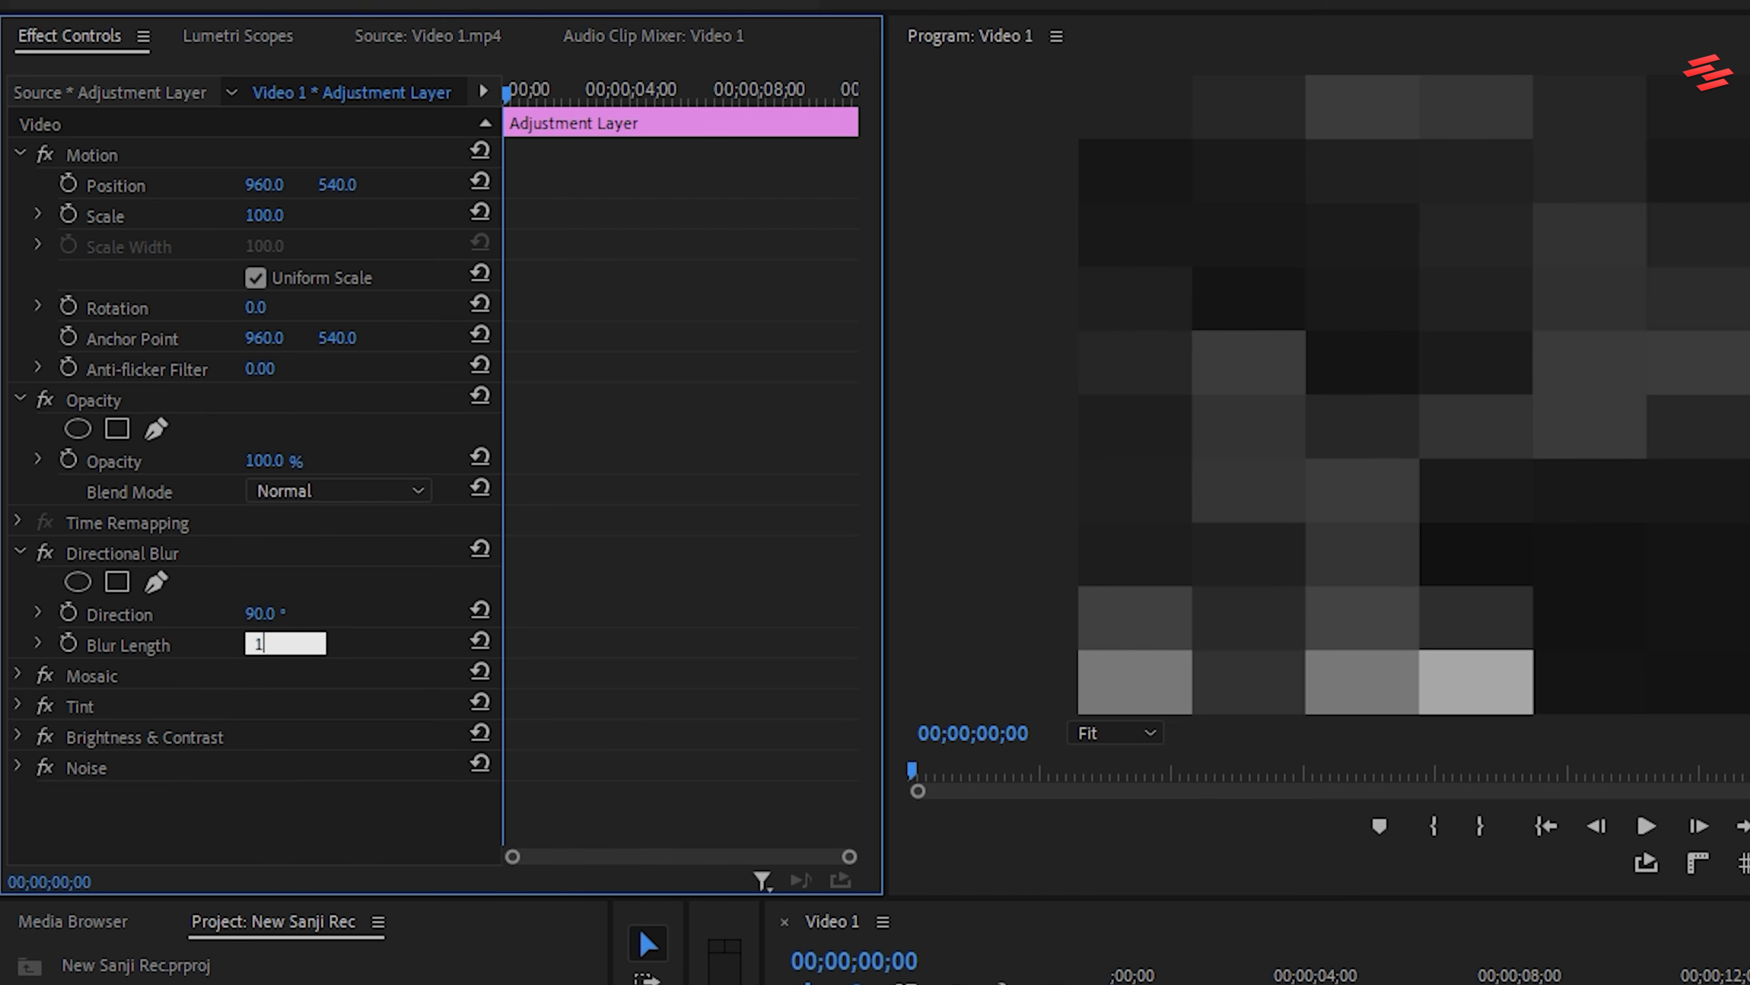
type("100")
key("Return")
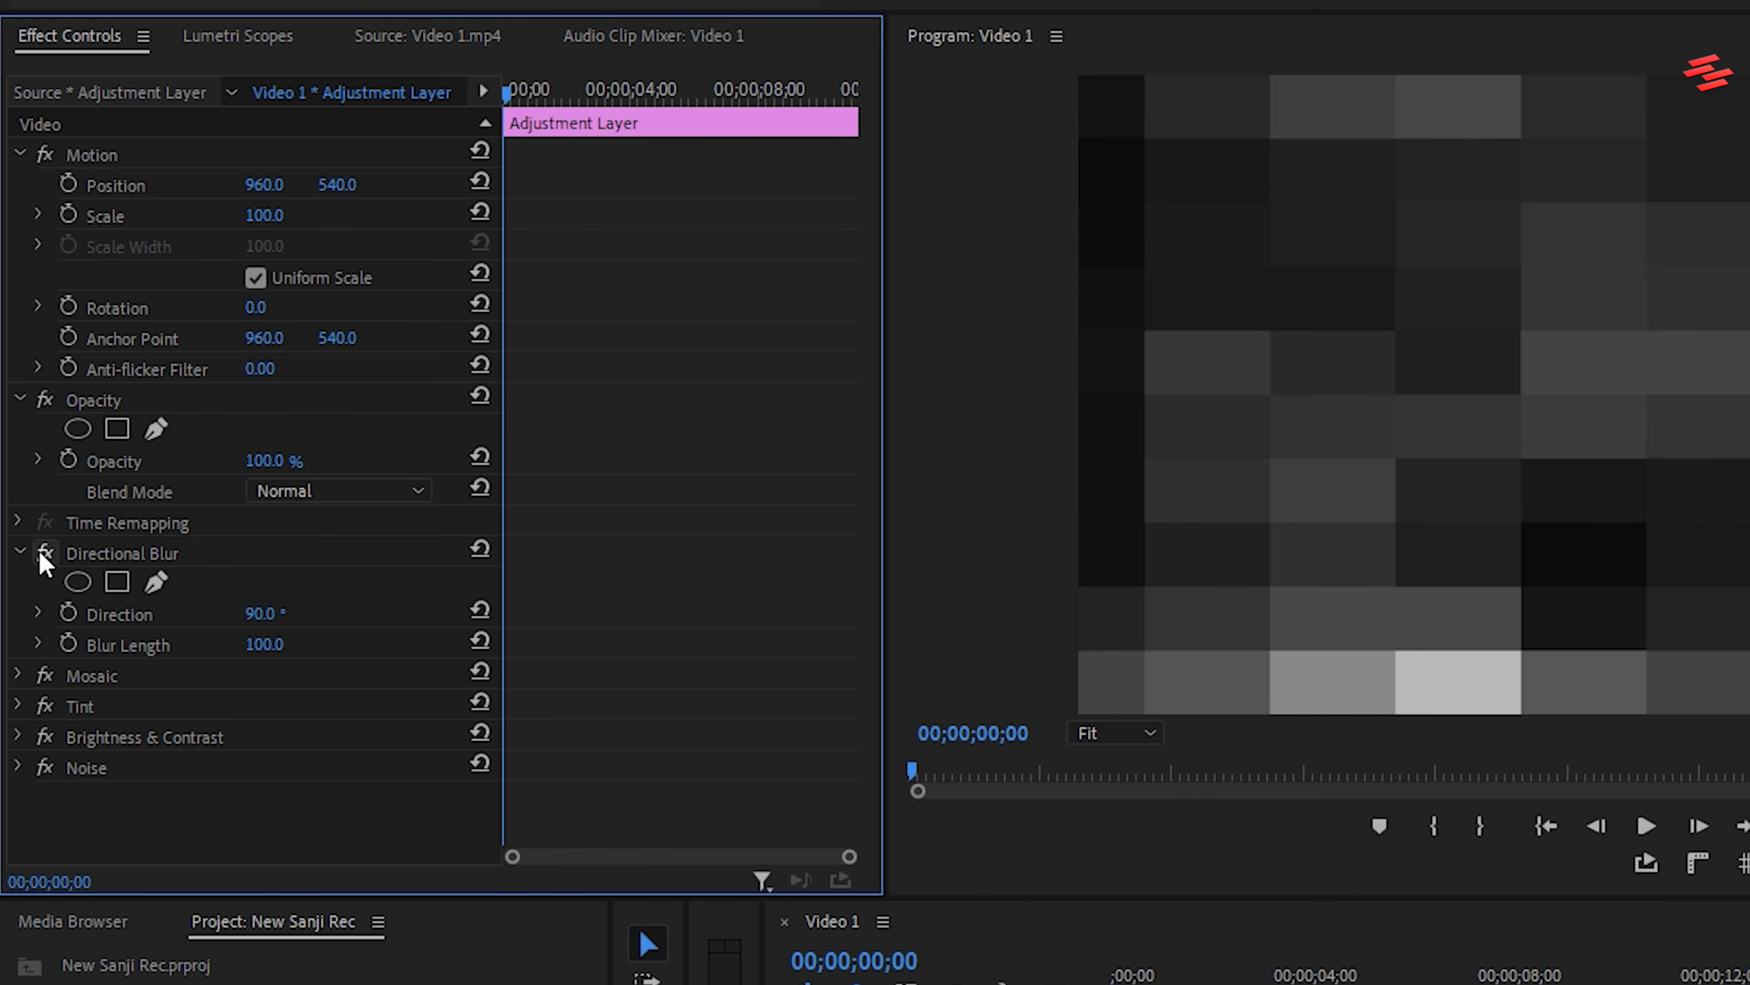
left_click(20, 552)
Set Mosaic's Horizontal Blocks to 200 and Vertical Blocks to 50, and enable Sharp Colors
left_click(20, 583)
left_click(256, 643)
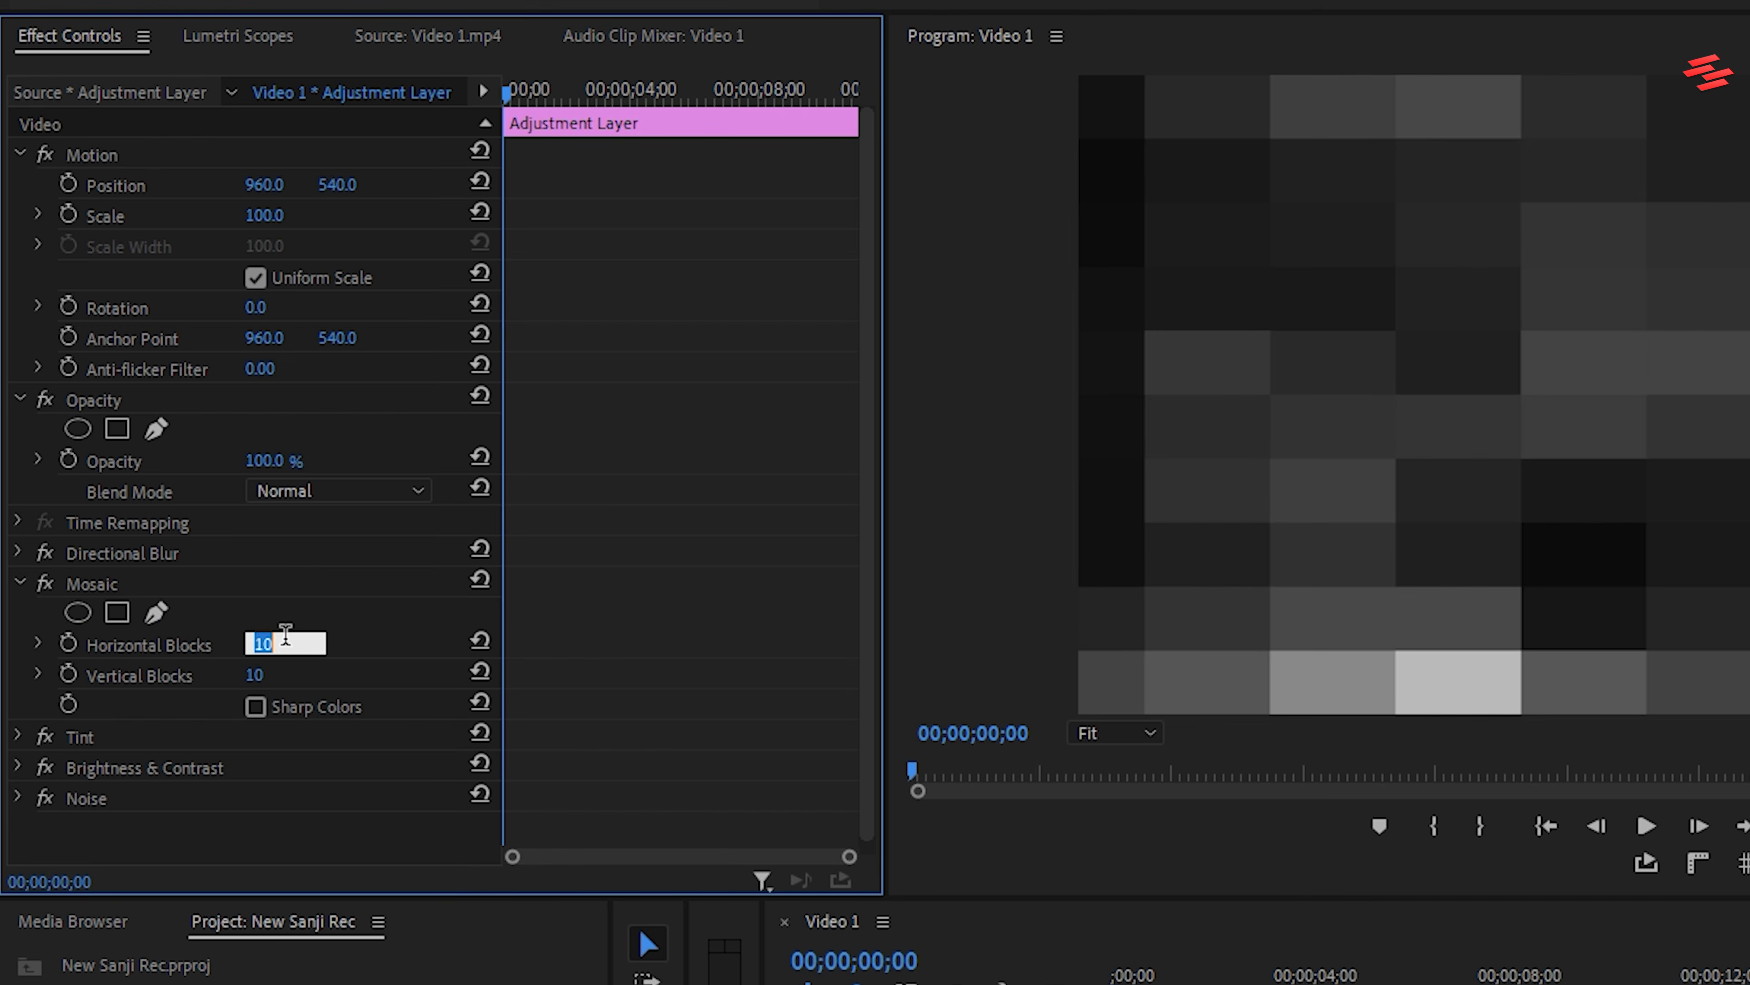
key("Return")
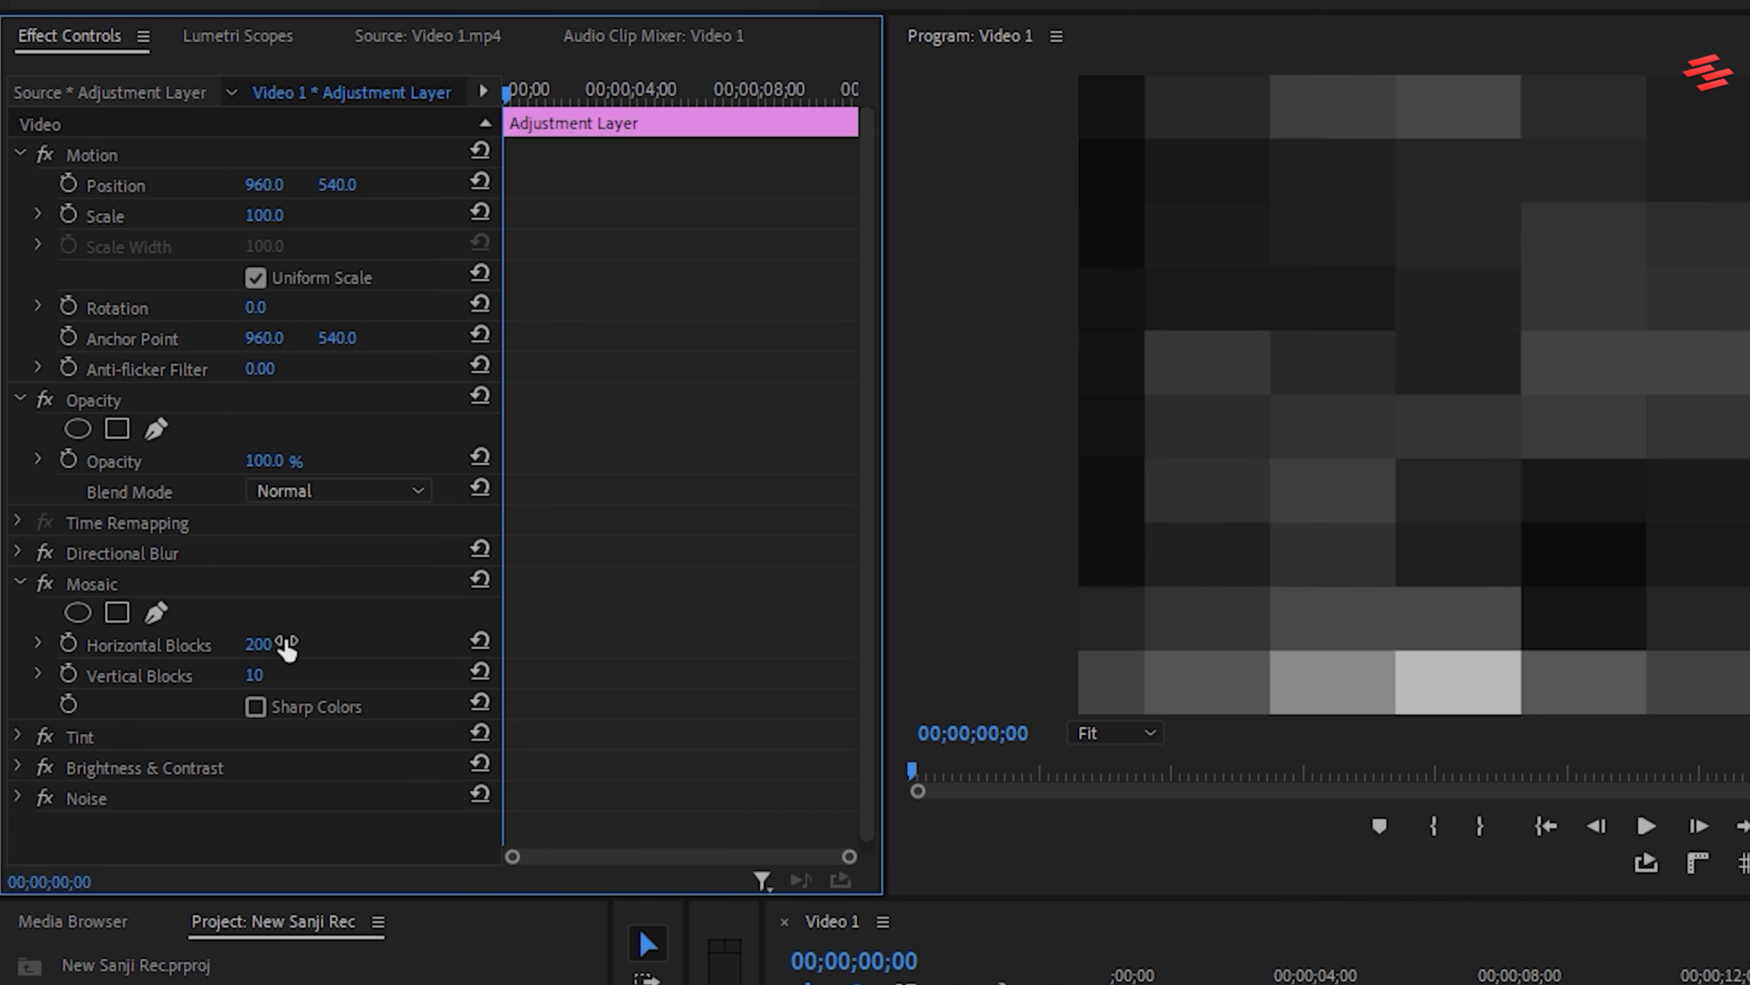
left_click(285, 670)
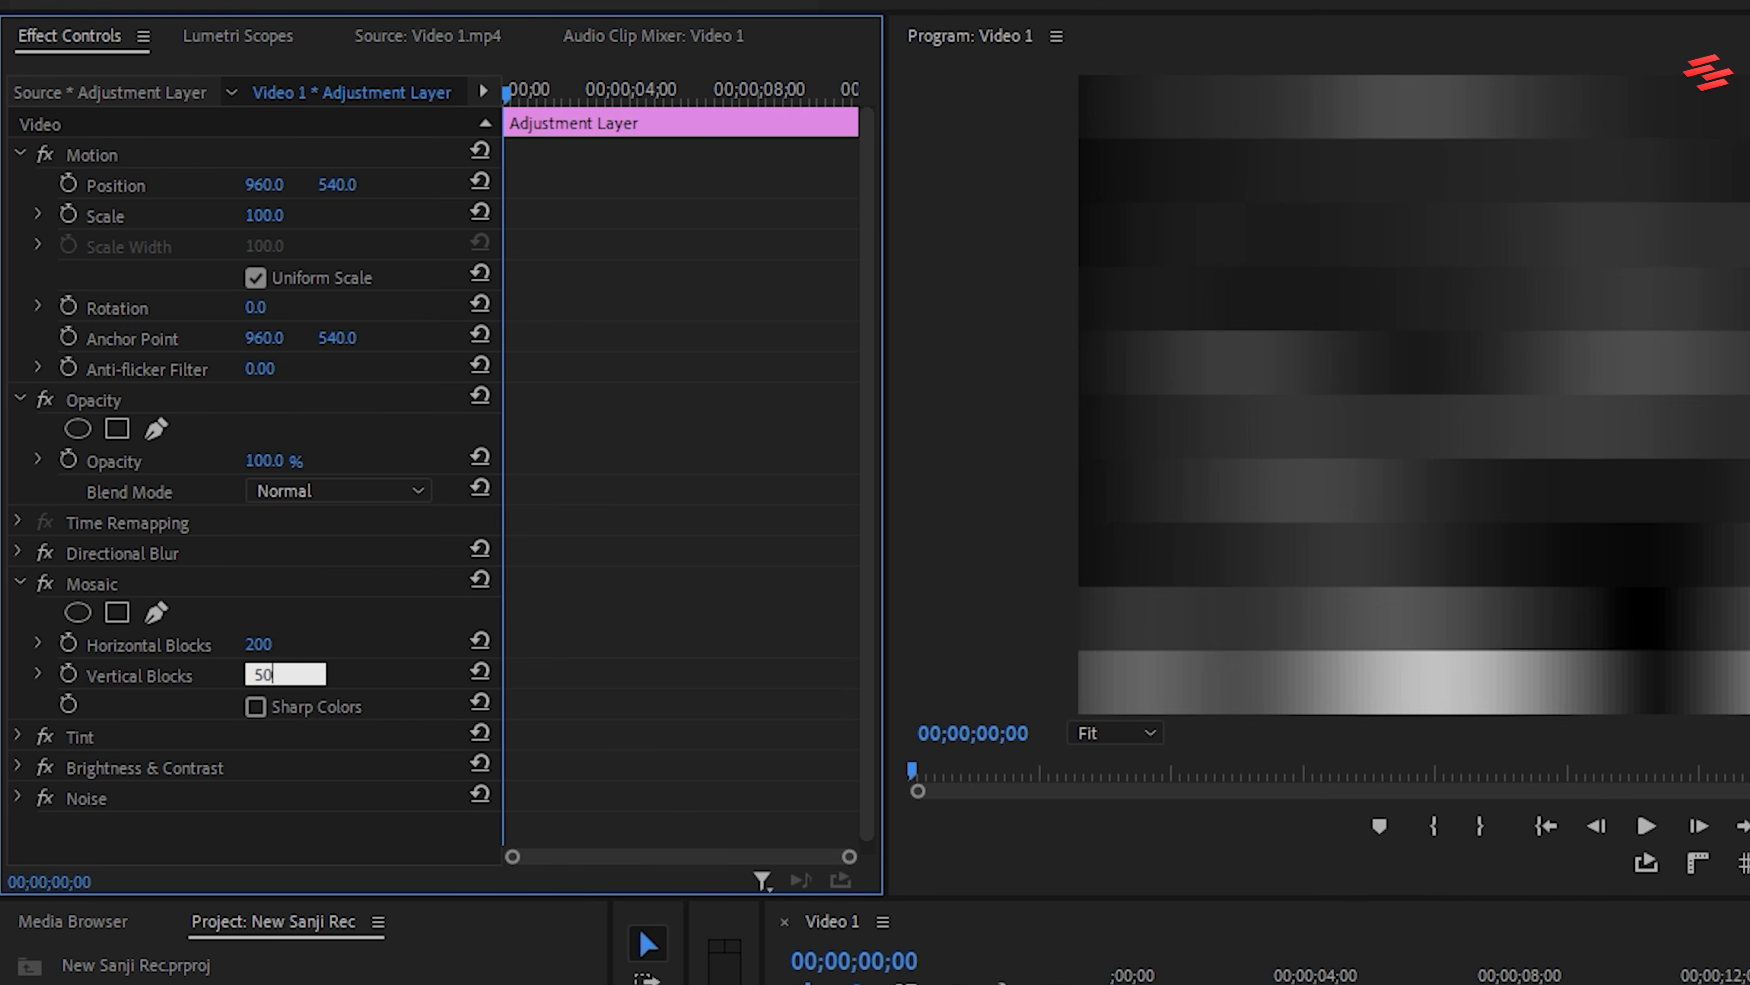
type("50")
key("Return")
left_click(256, 706)
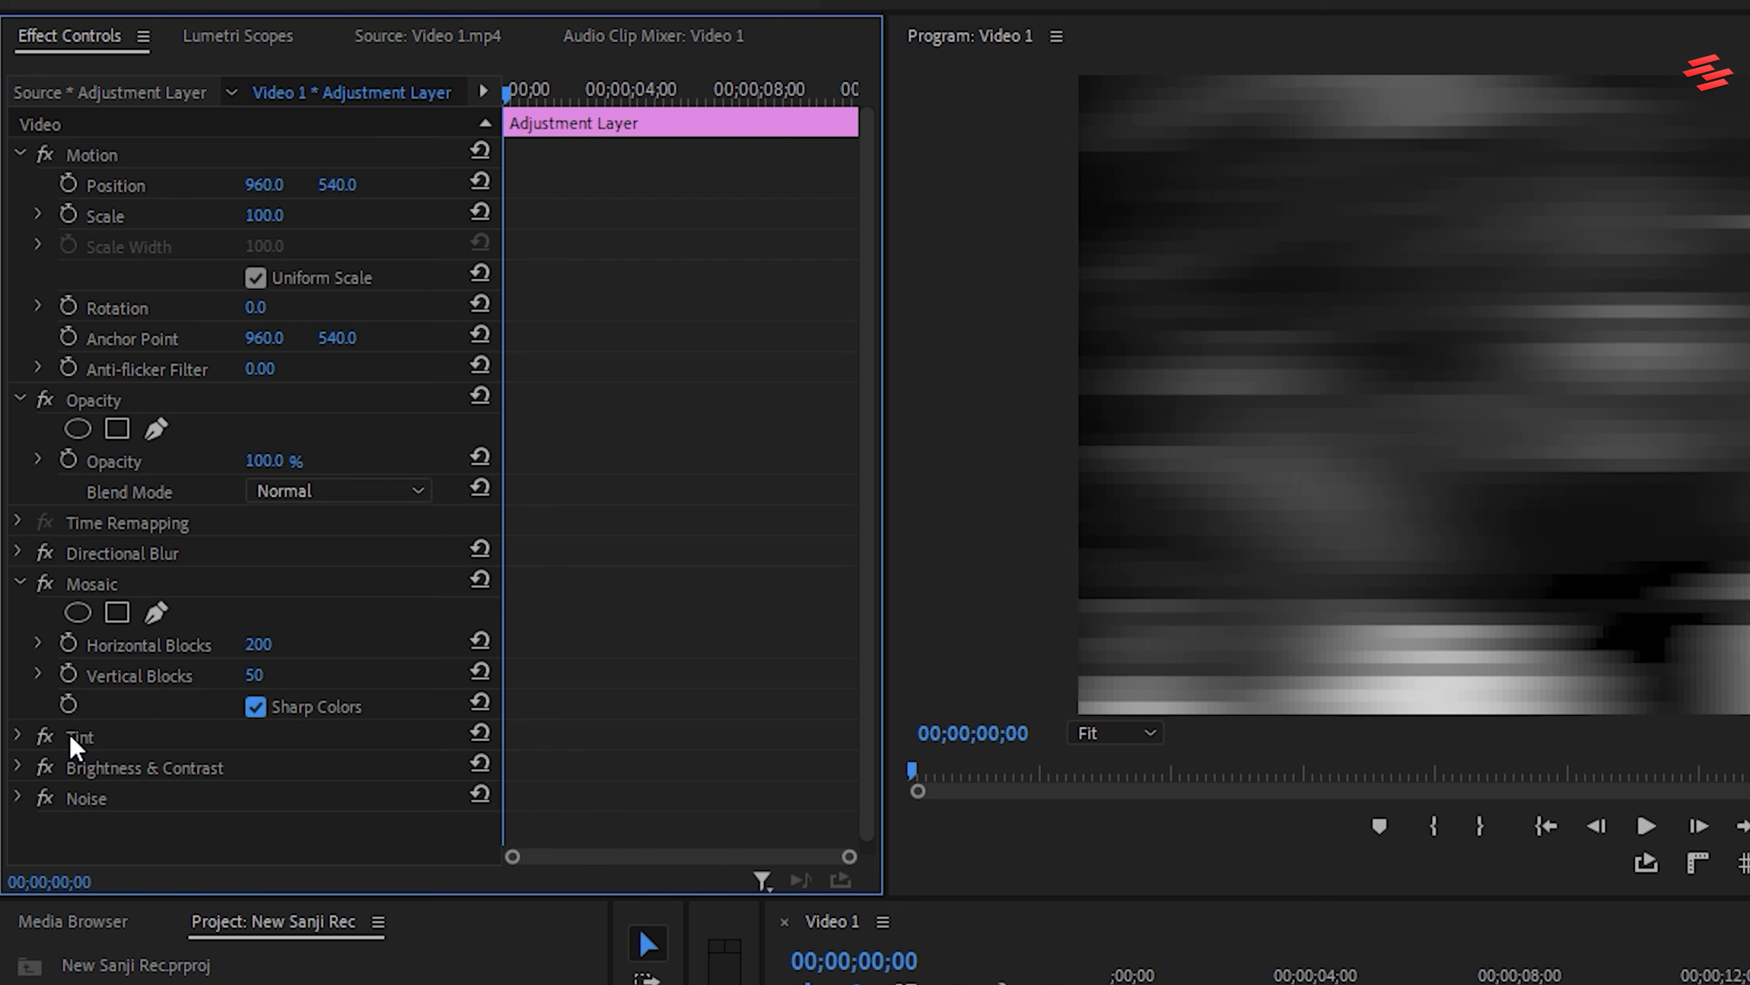
left_click(21, 583)
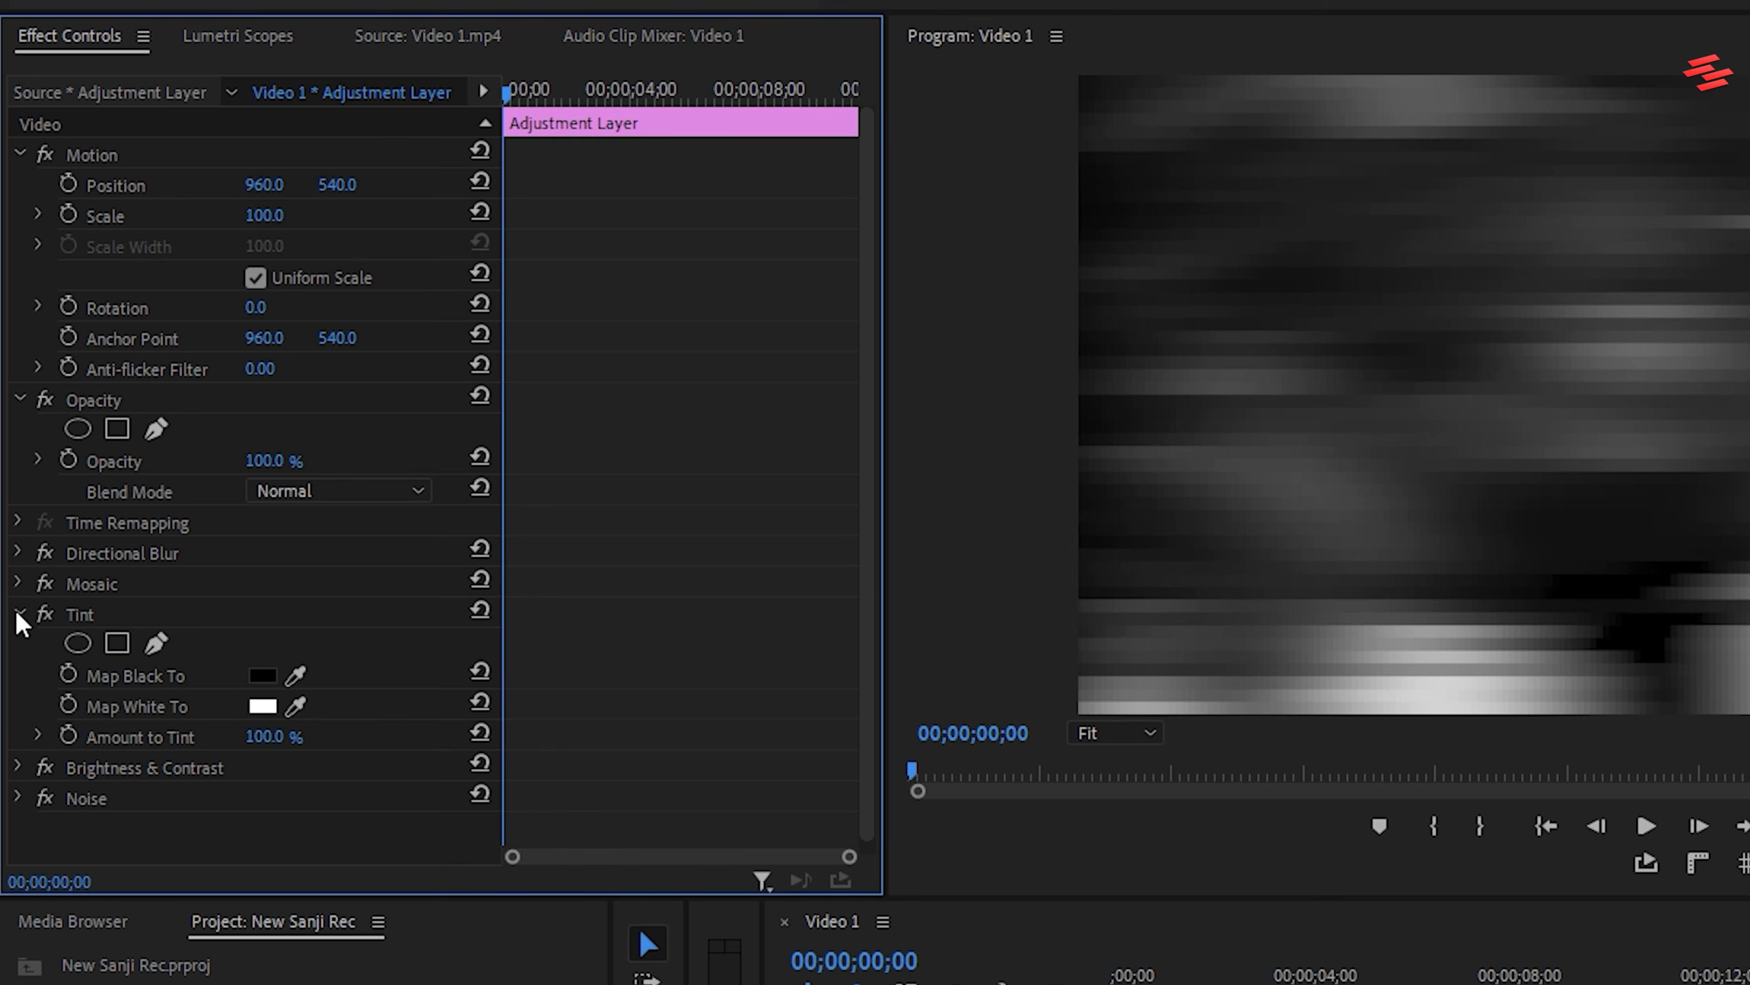
Leave Tint at its defaults and set the Contrast of Brightness & Contrast to 40
left_click(19, 613)
left_click(19, 644)
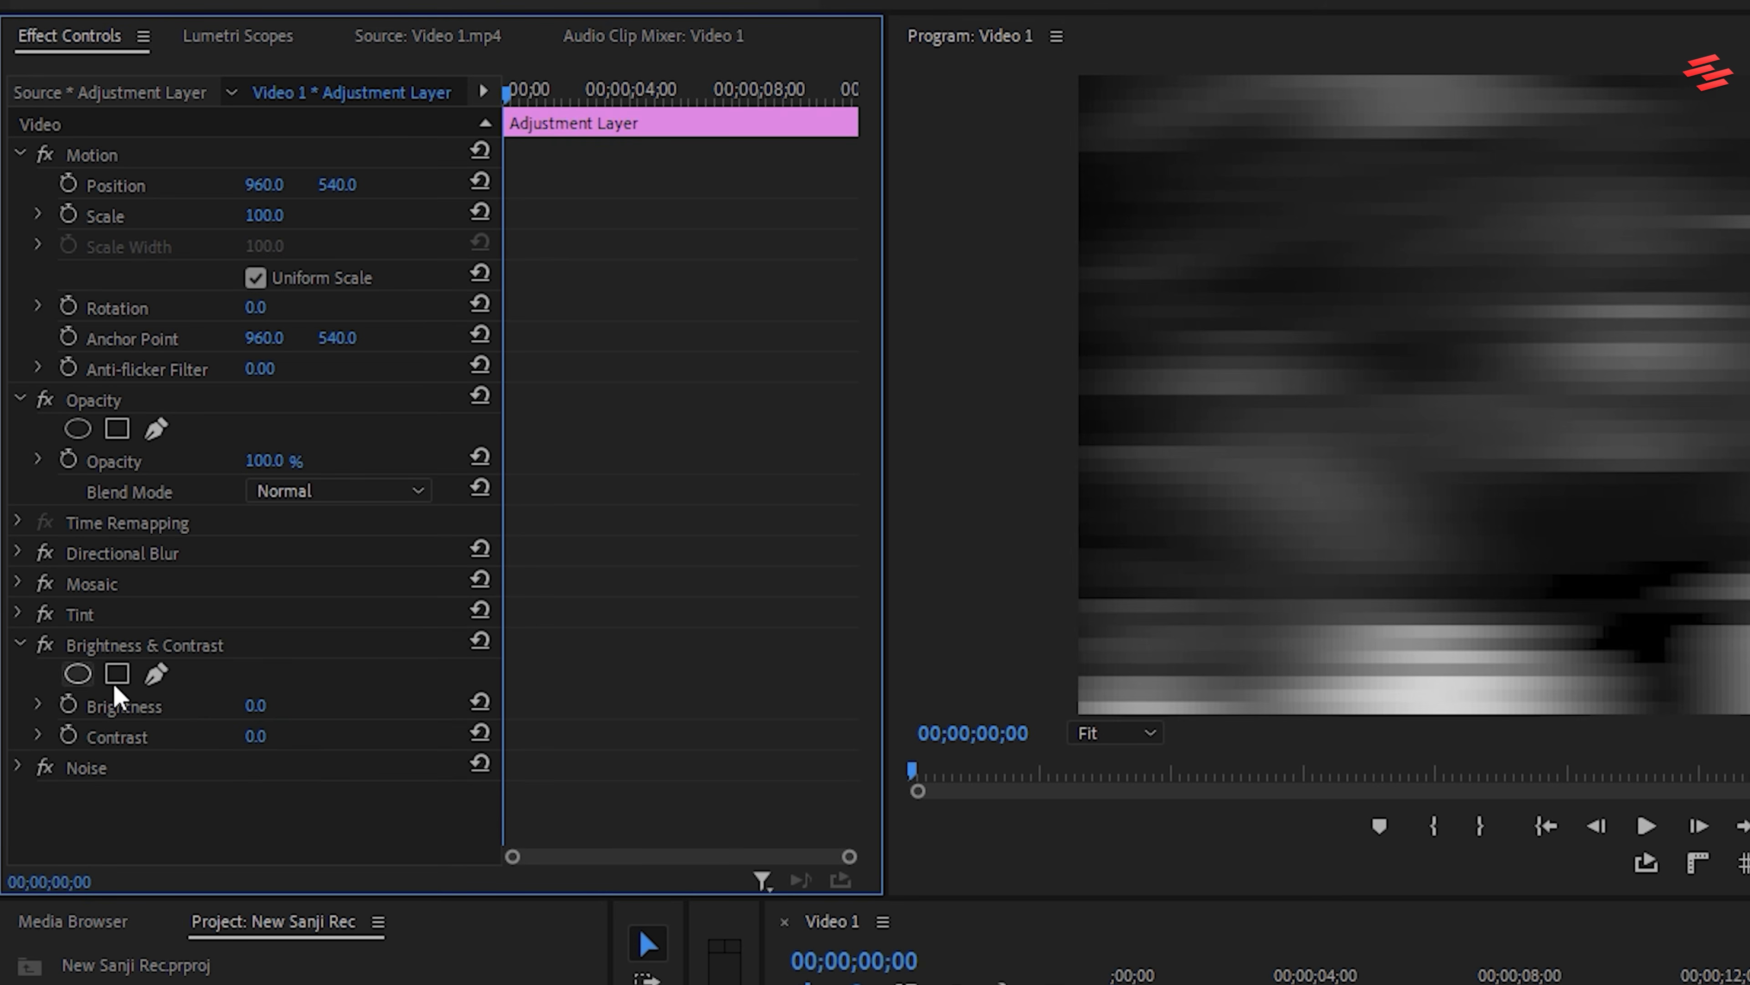
left_click(258, 735)
key("Return")
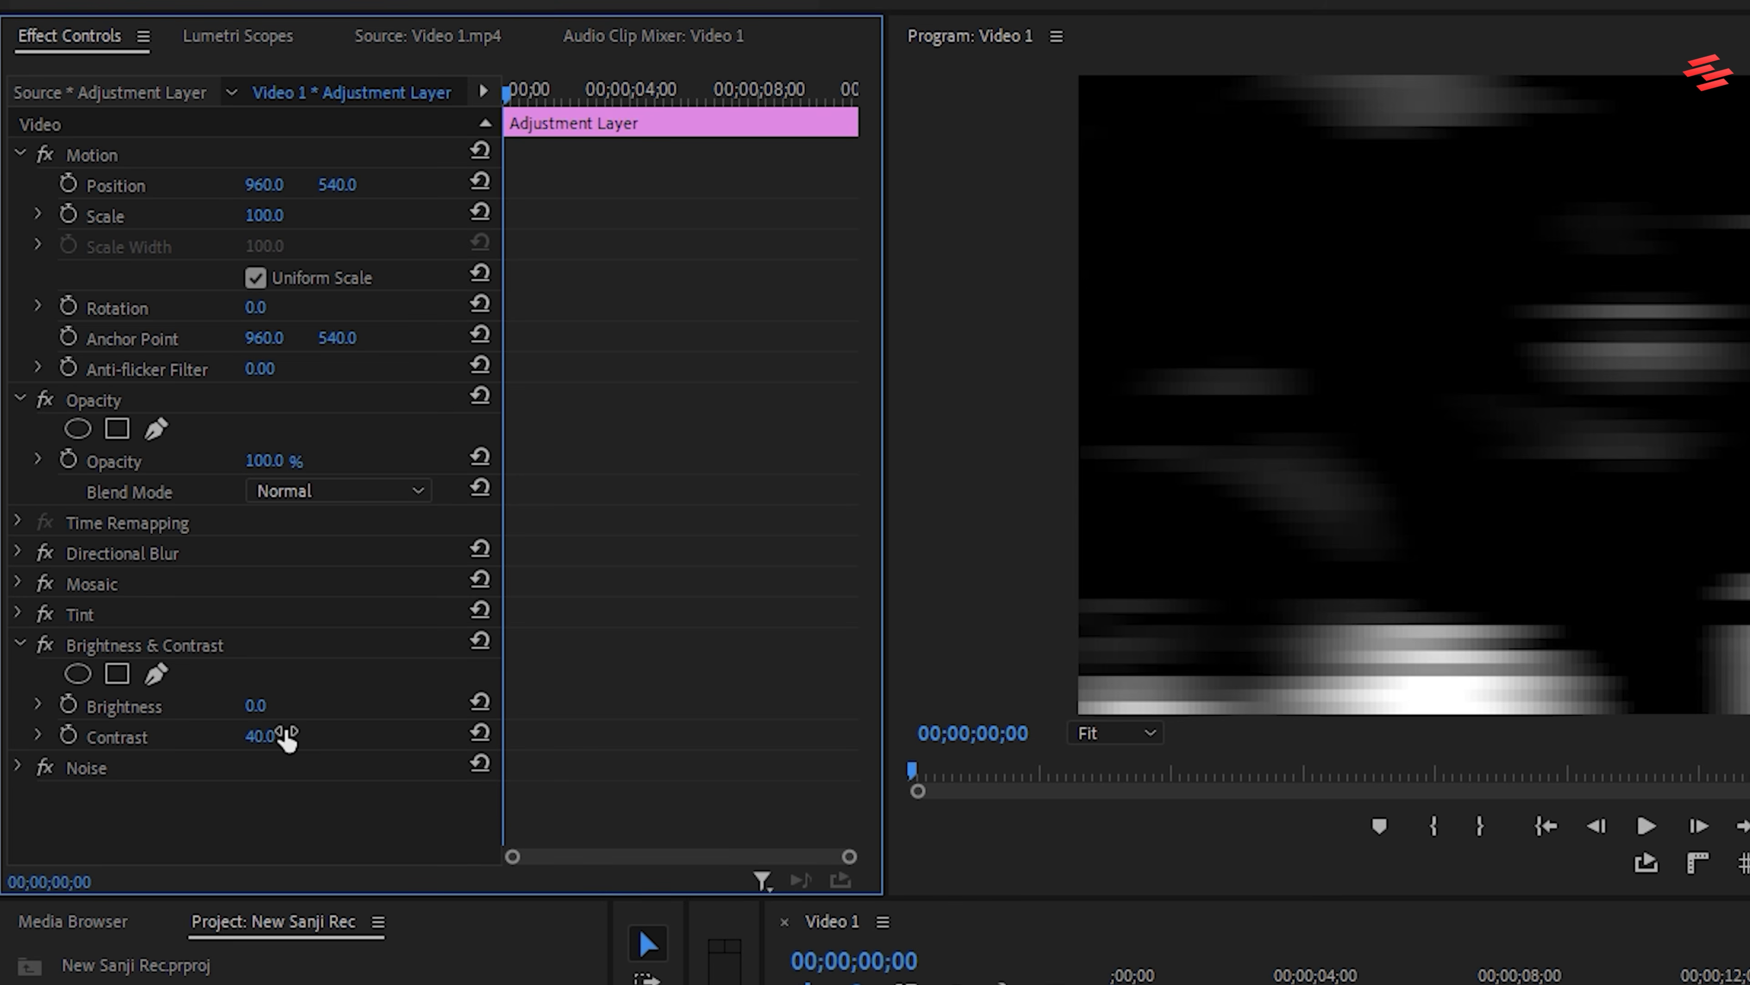
left_click(19, 644)
Turn off Use Color Noise in the Noise effect and set Amount of Noise to 100%
left_click(20, 675)
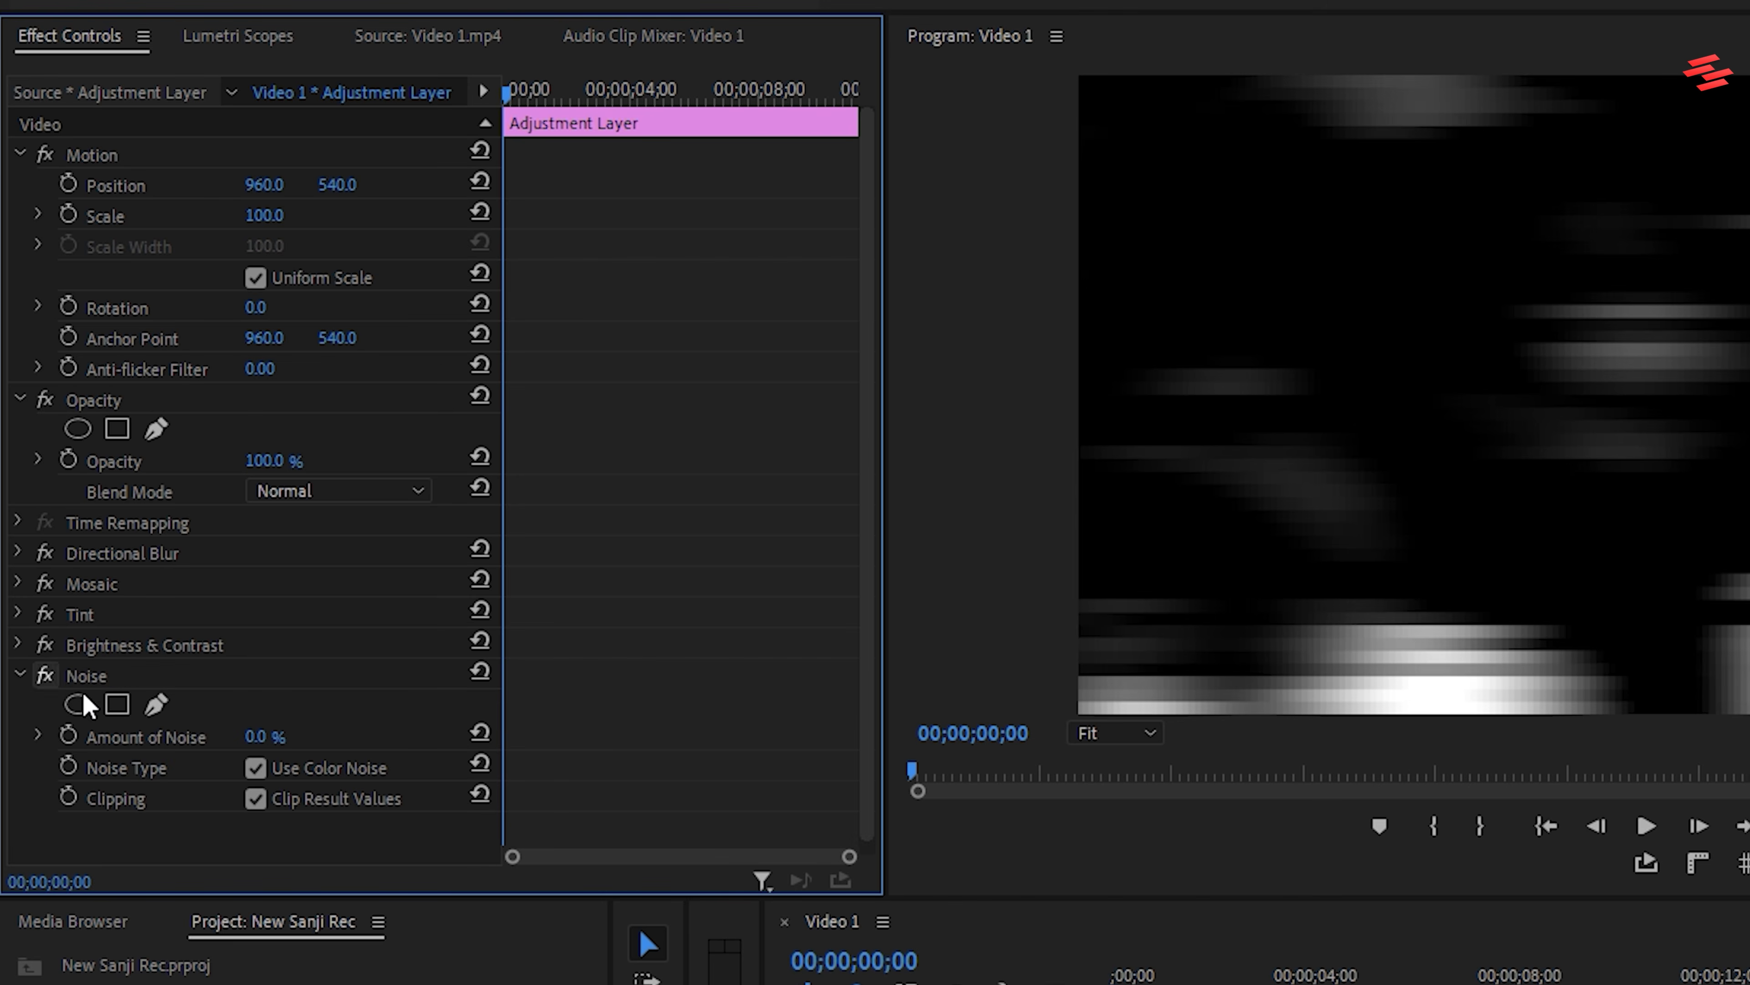
left_click(284, 730)
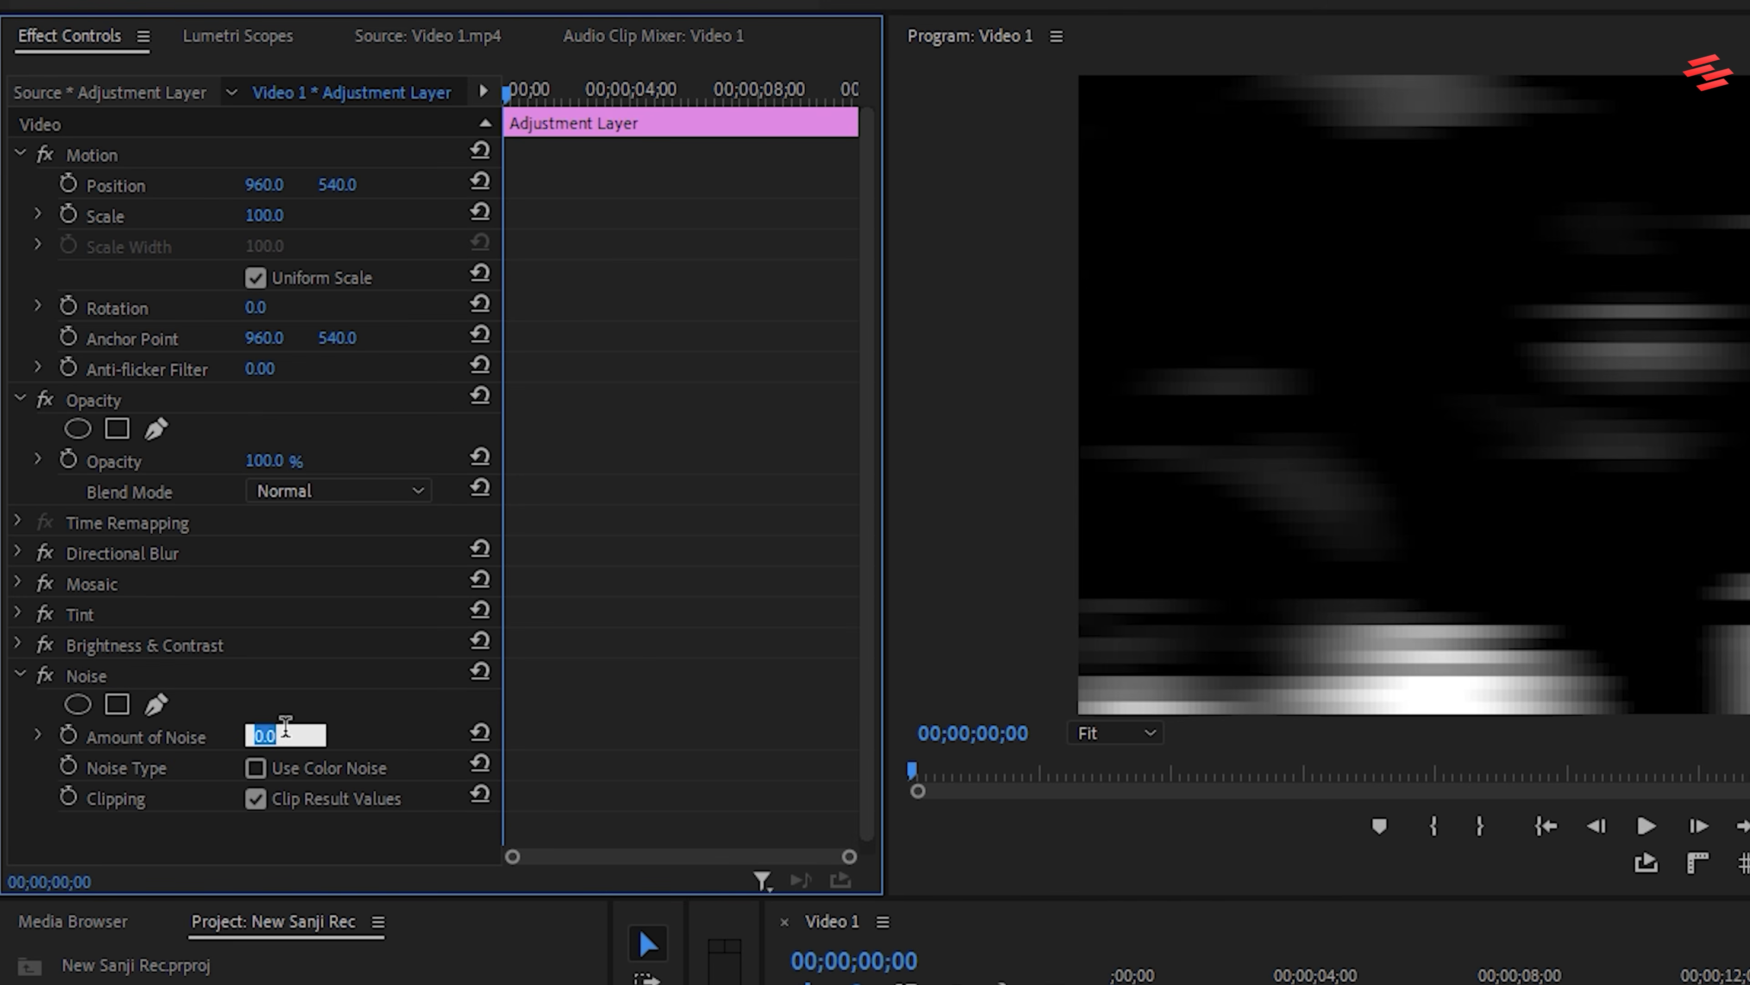
key("Return")
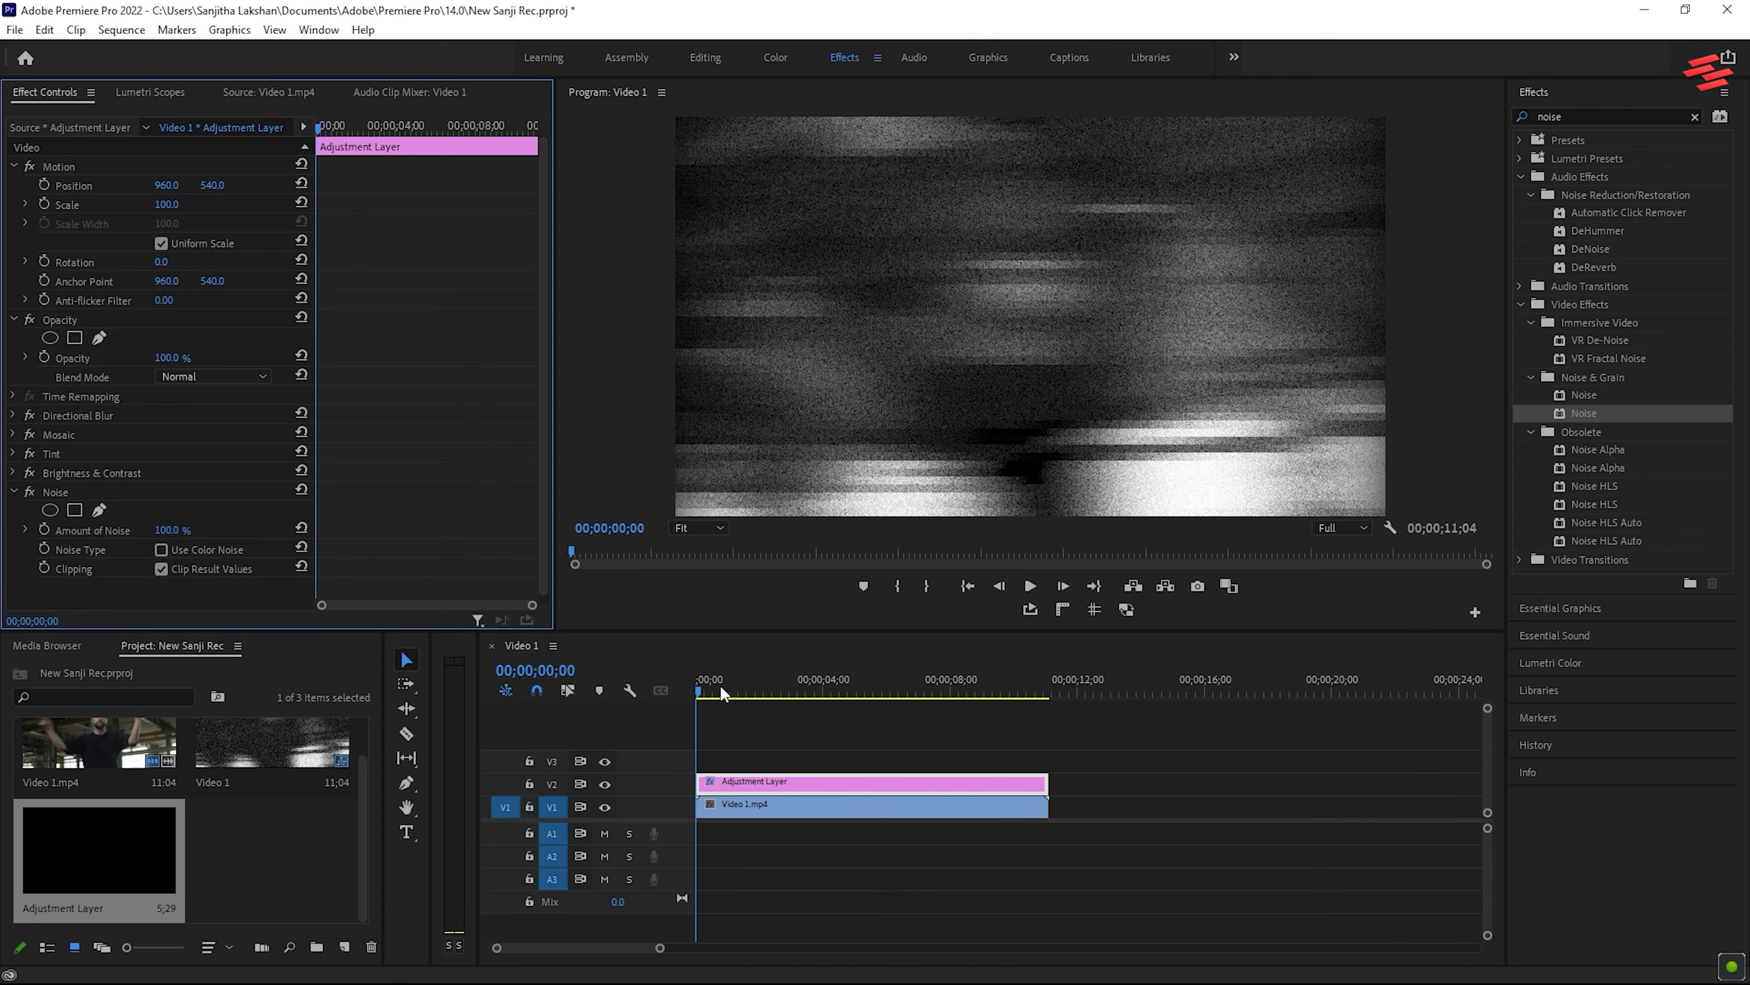
Play part of the sequence to preview the combined blur, mosaic and noise effects
key("space")
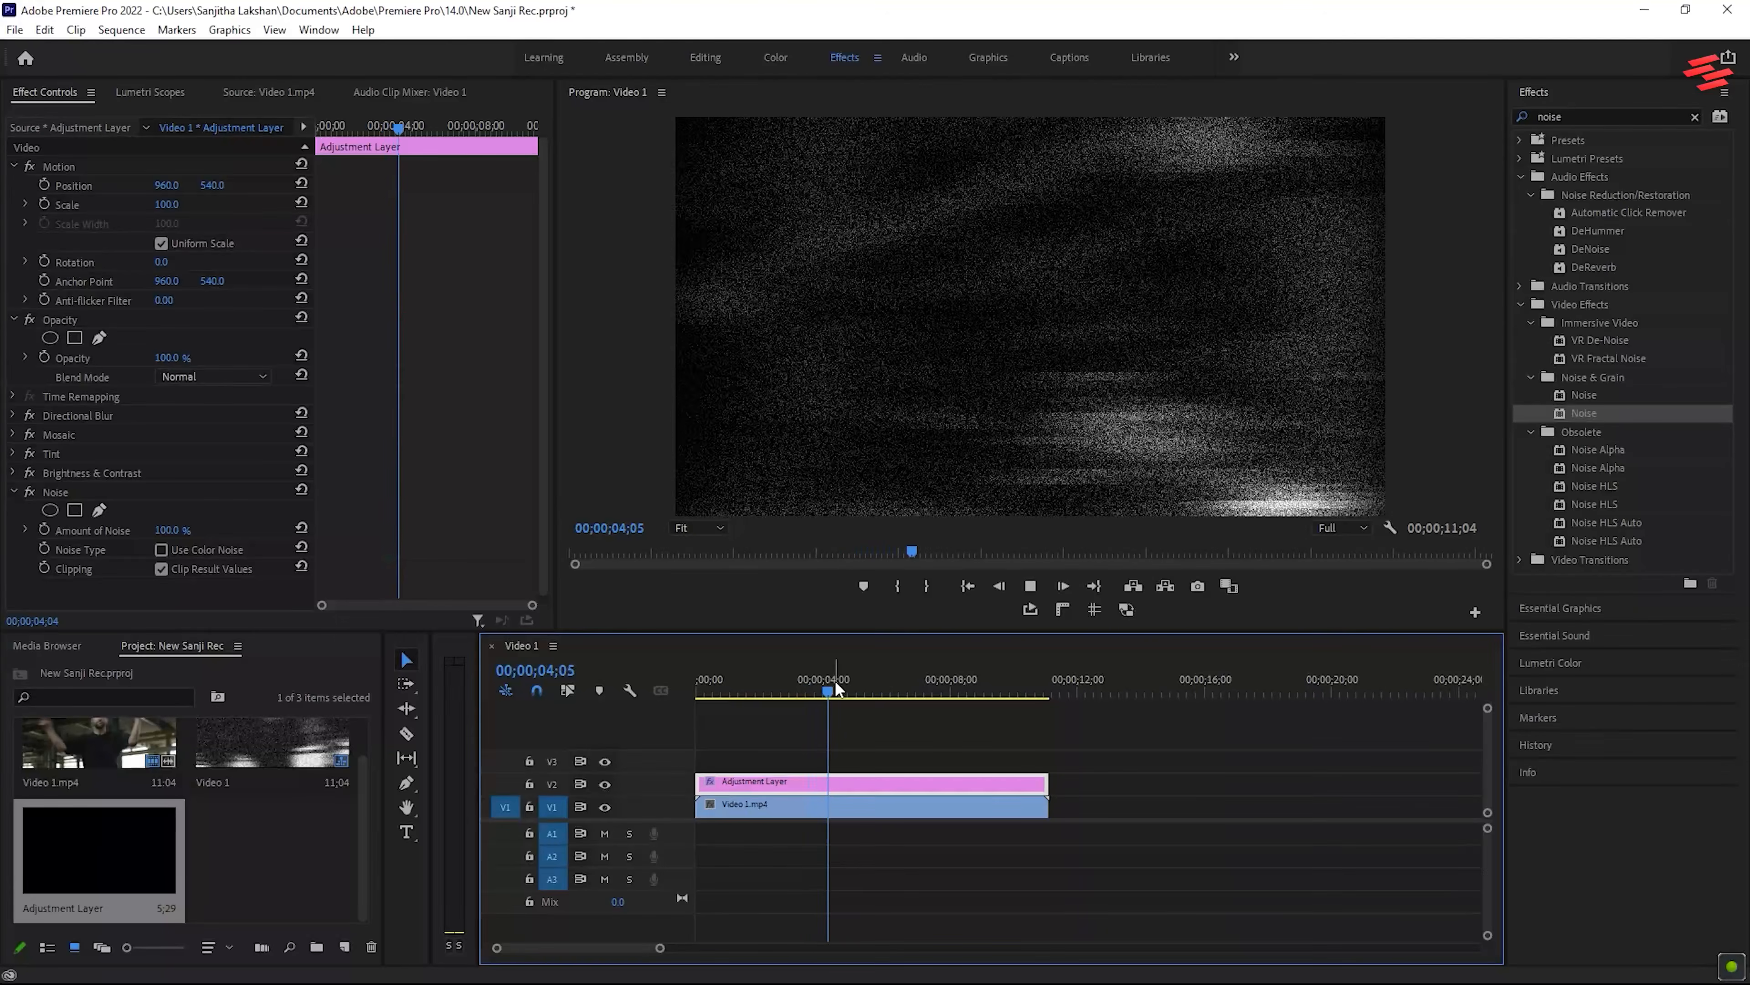
key("space")
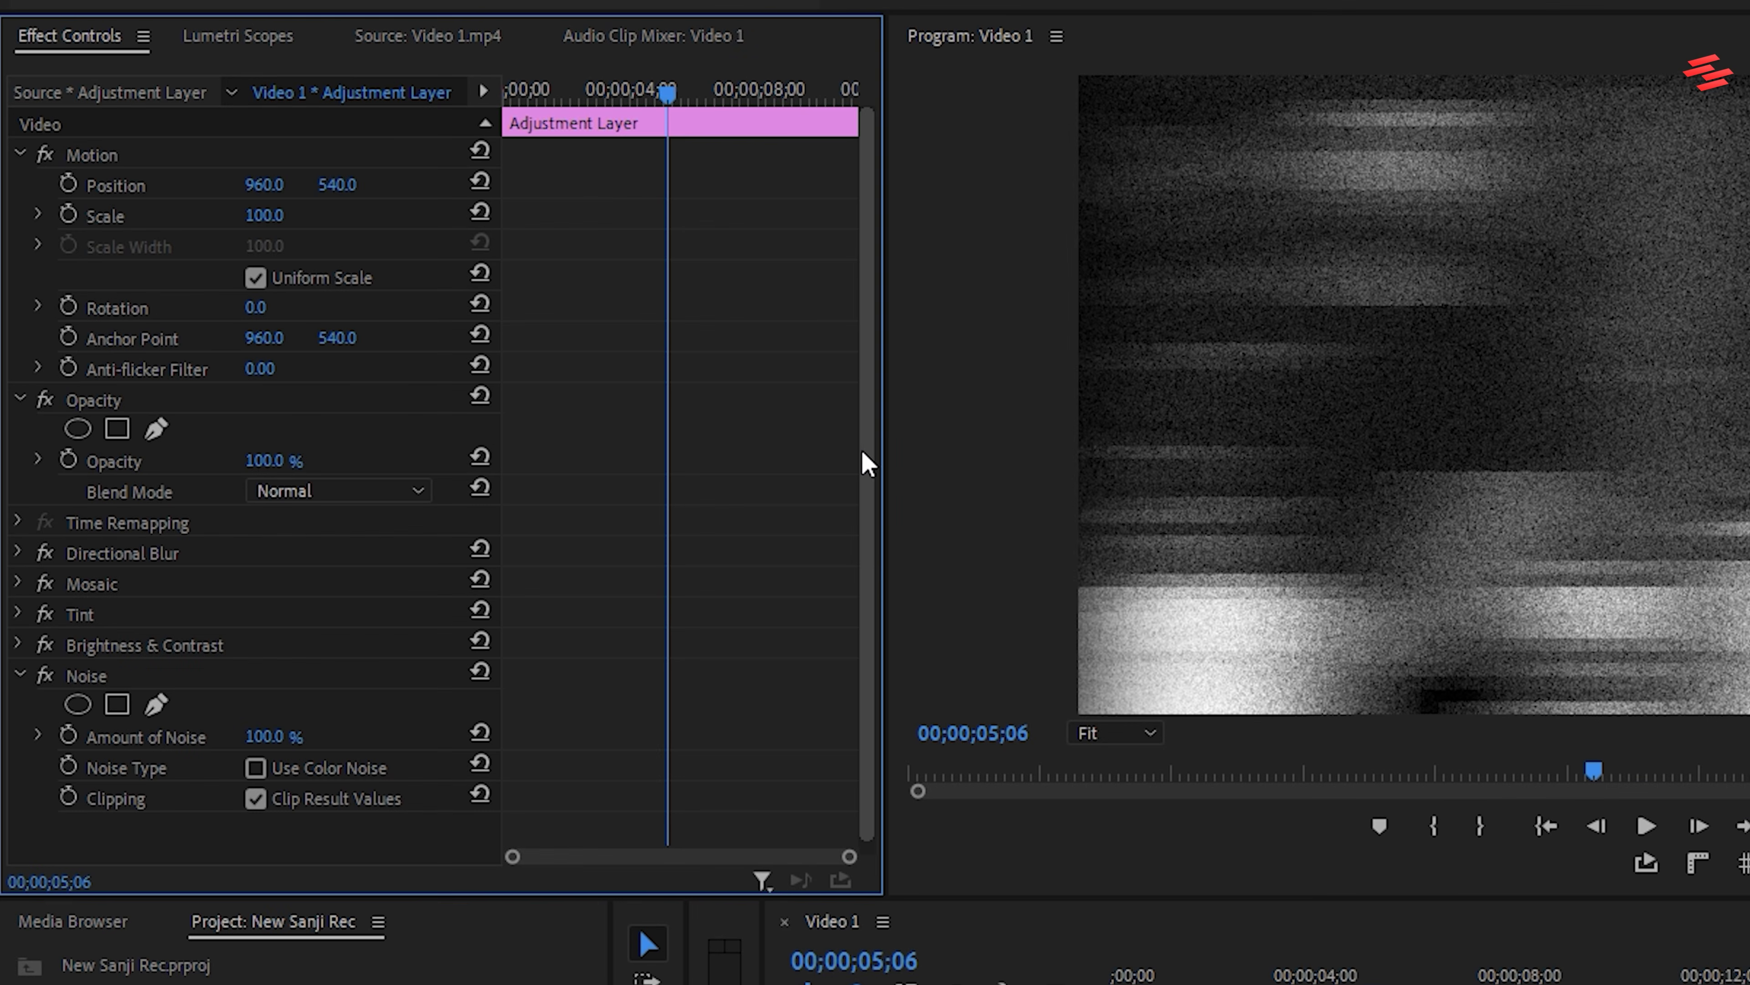
Set the adjustment layer's Opacity to 80% and play the sequence from its beginning
left_click(284, 458)
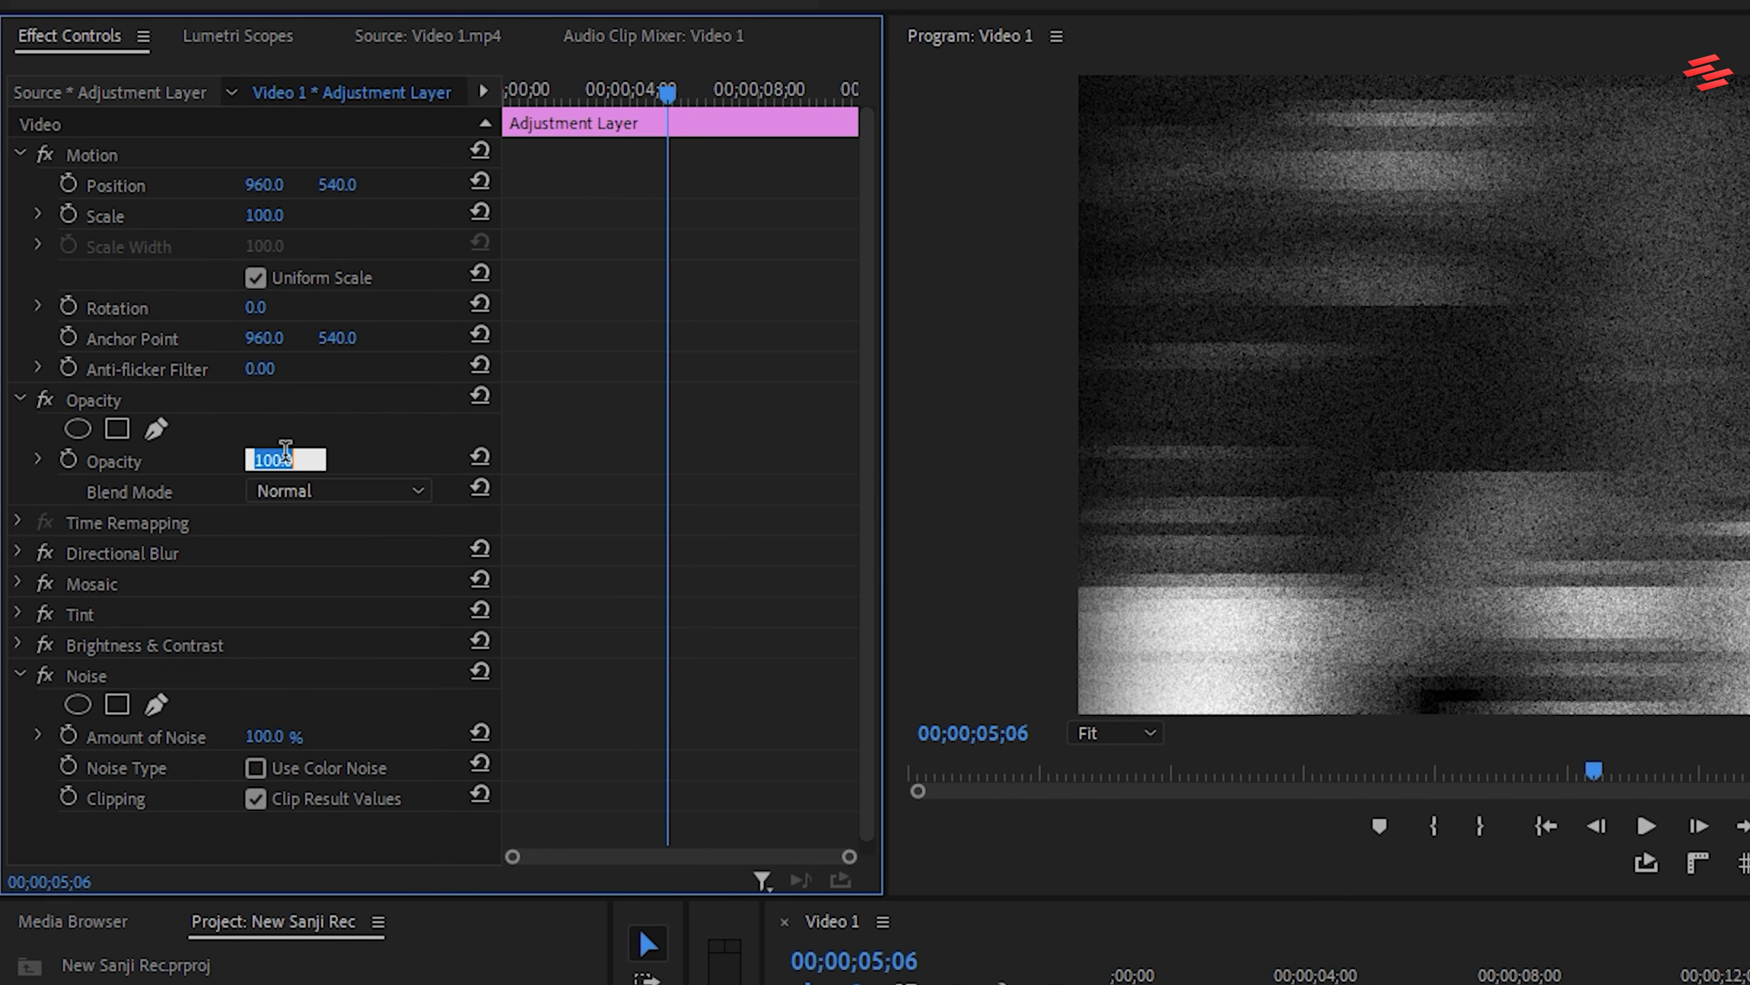
type("80")
key("Return")
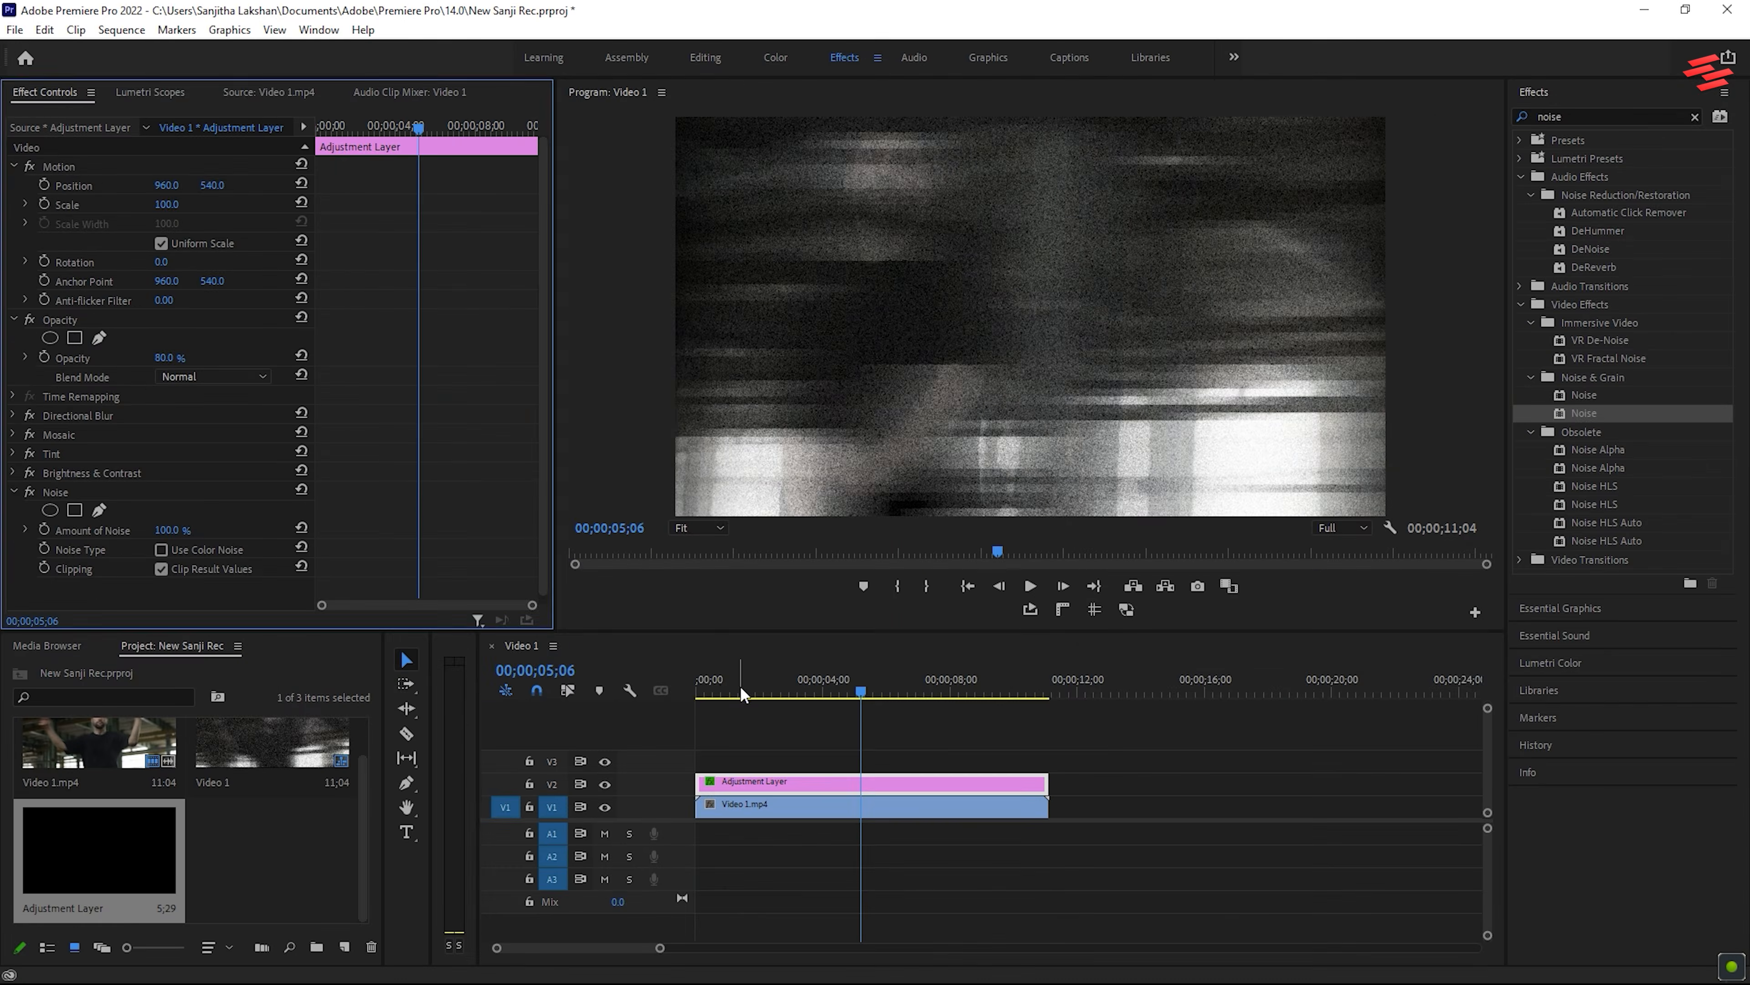
key("Home")
key("space")
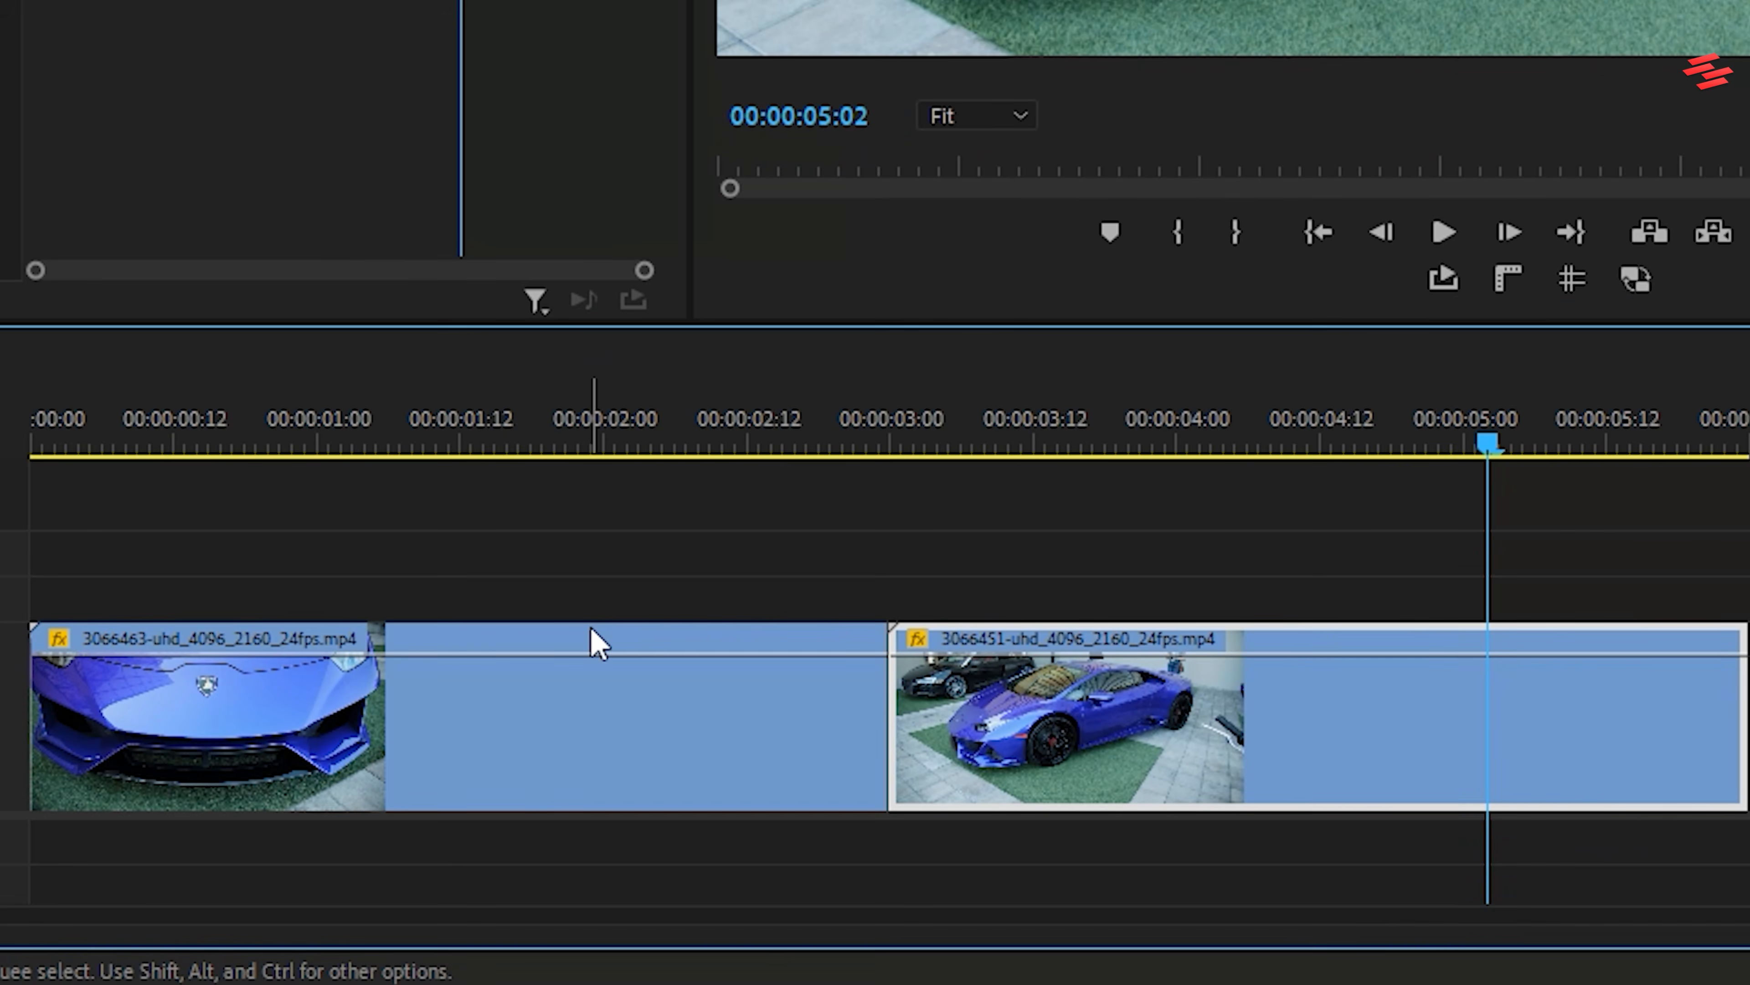
Nest each of the two car clips on V1 into its own nested sequence, keeping the default names
left_click(500, 742)
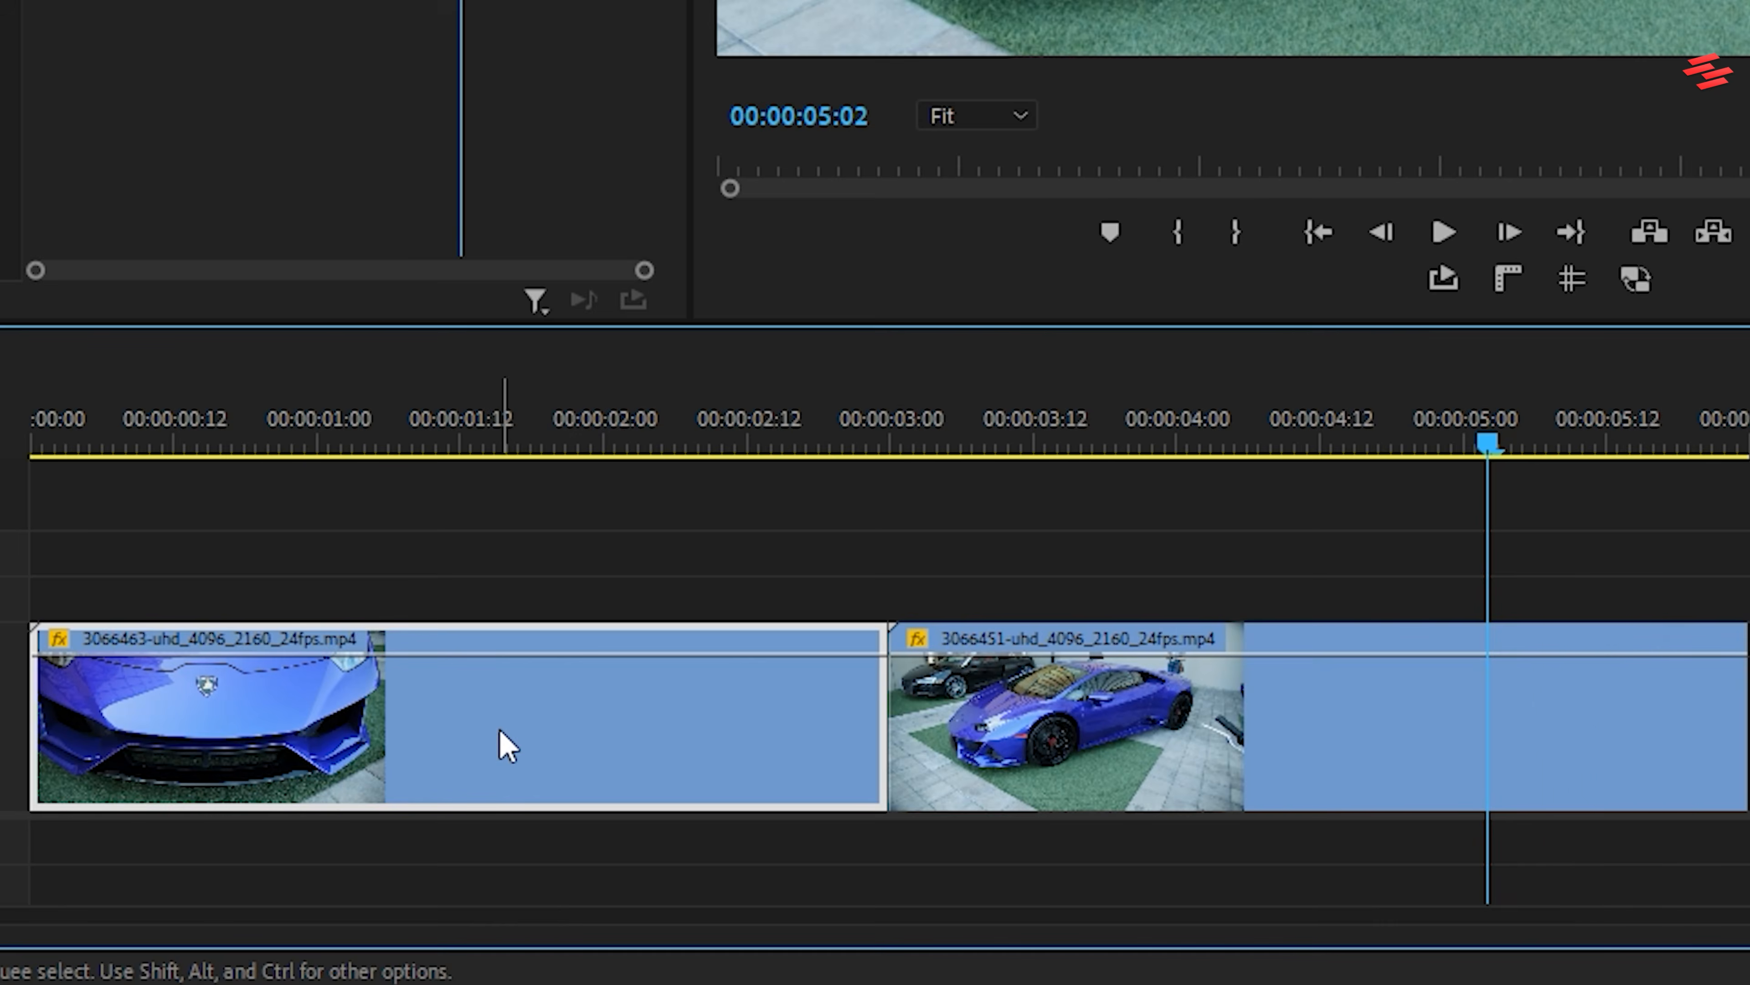
right_click(501, 742)
left_click(587, 124)
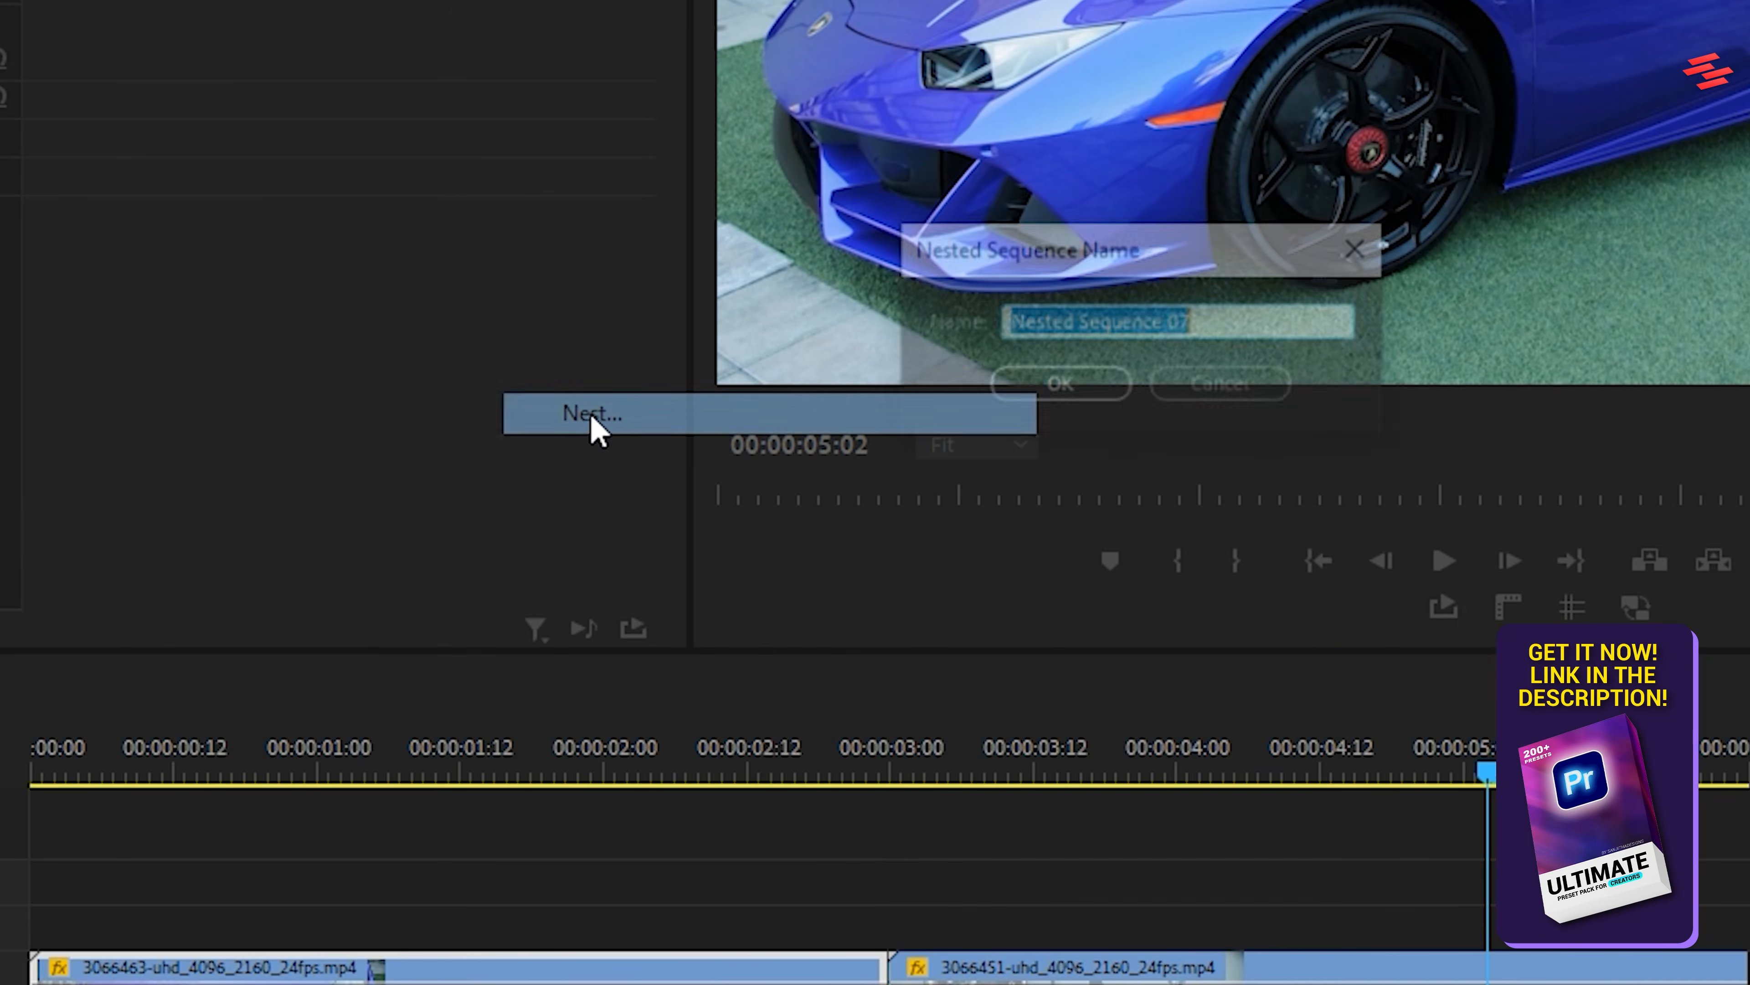
left_click(1065, 111)
right_click(1263, 820)
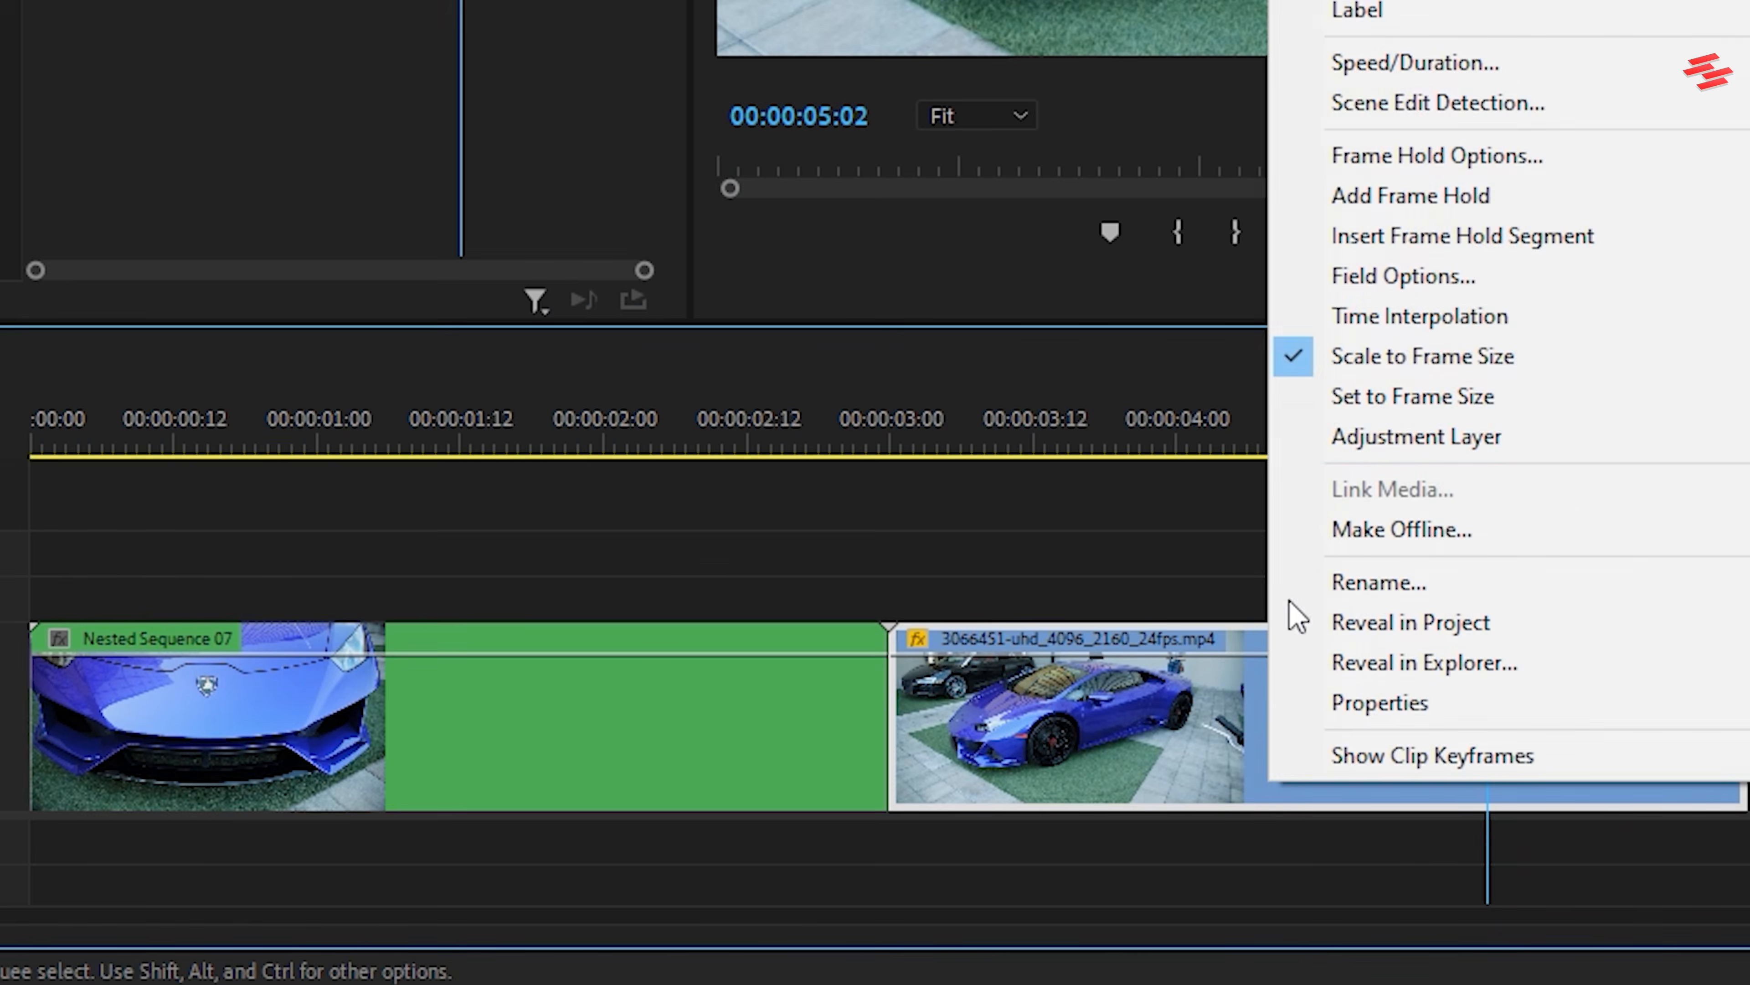
left_click(1106, 207)
left_click(827, 384)
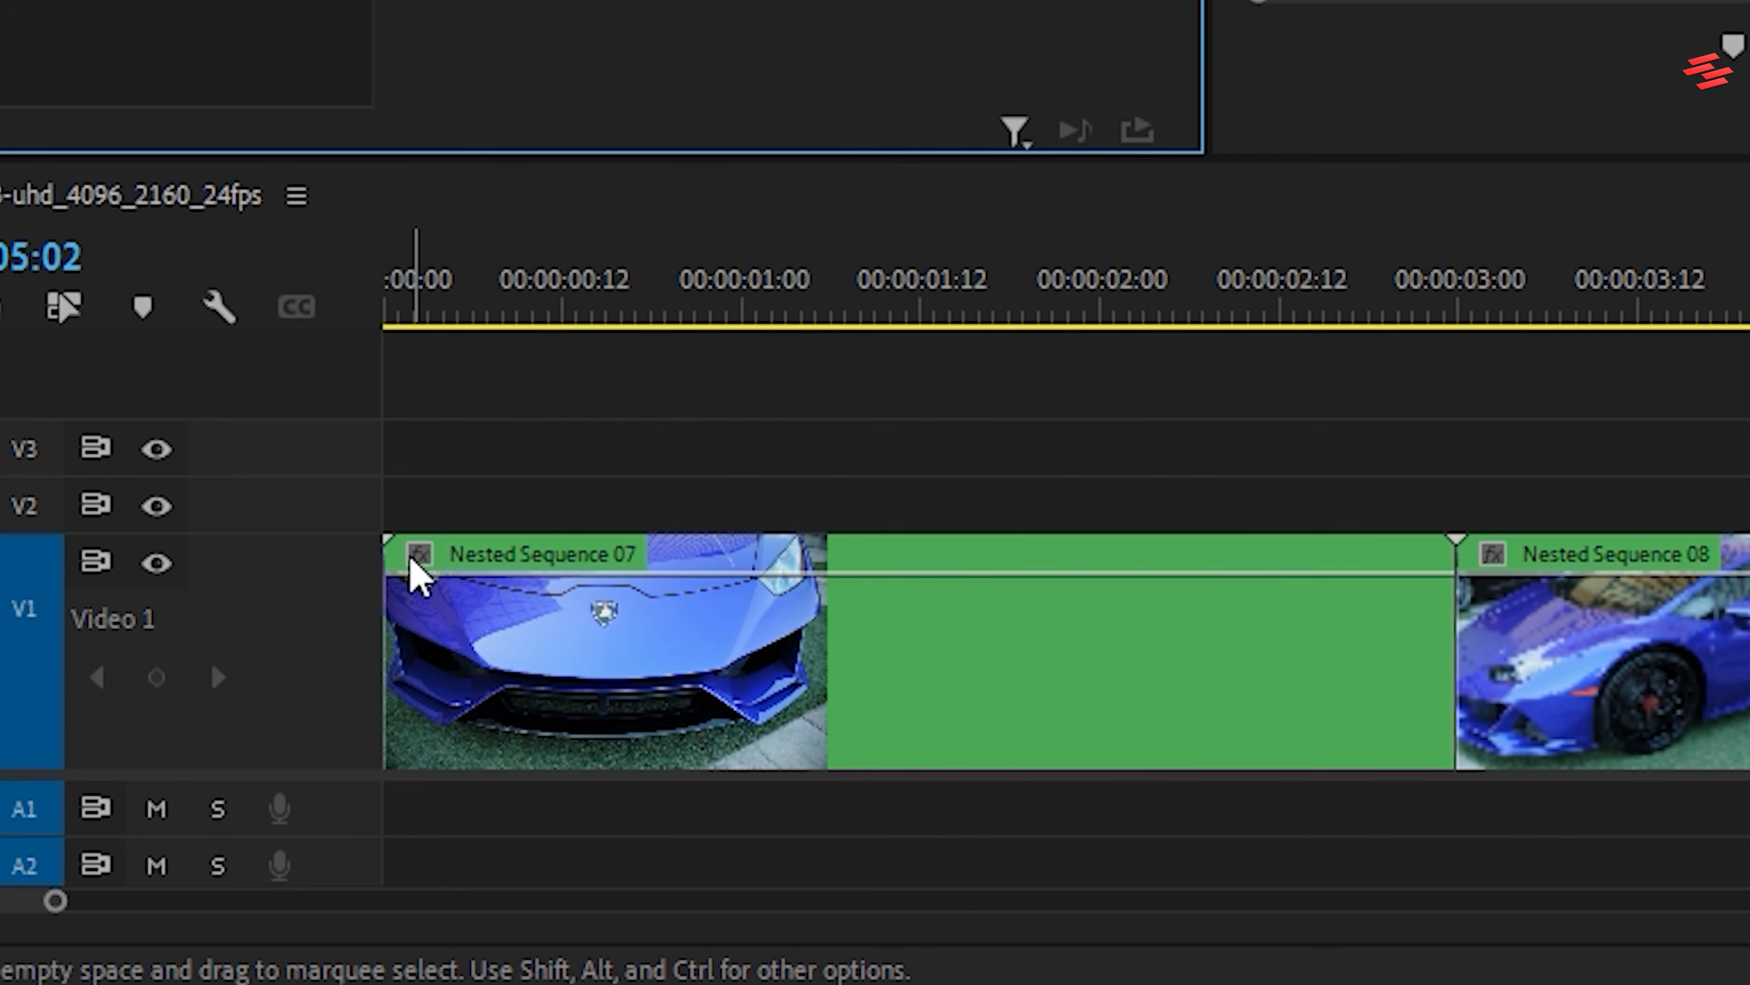
Display the Time Remapping Speed line on both nested clips
right_click(419, 554)
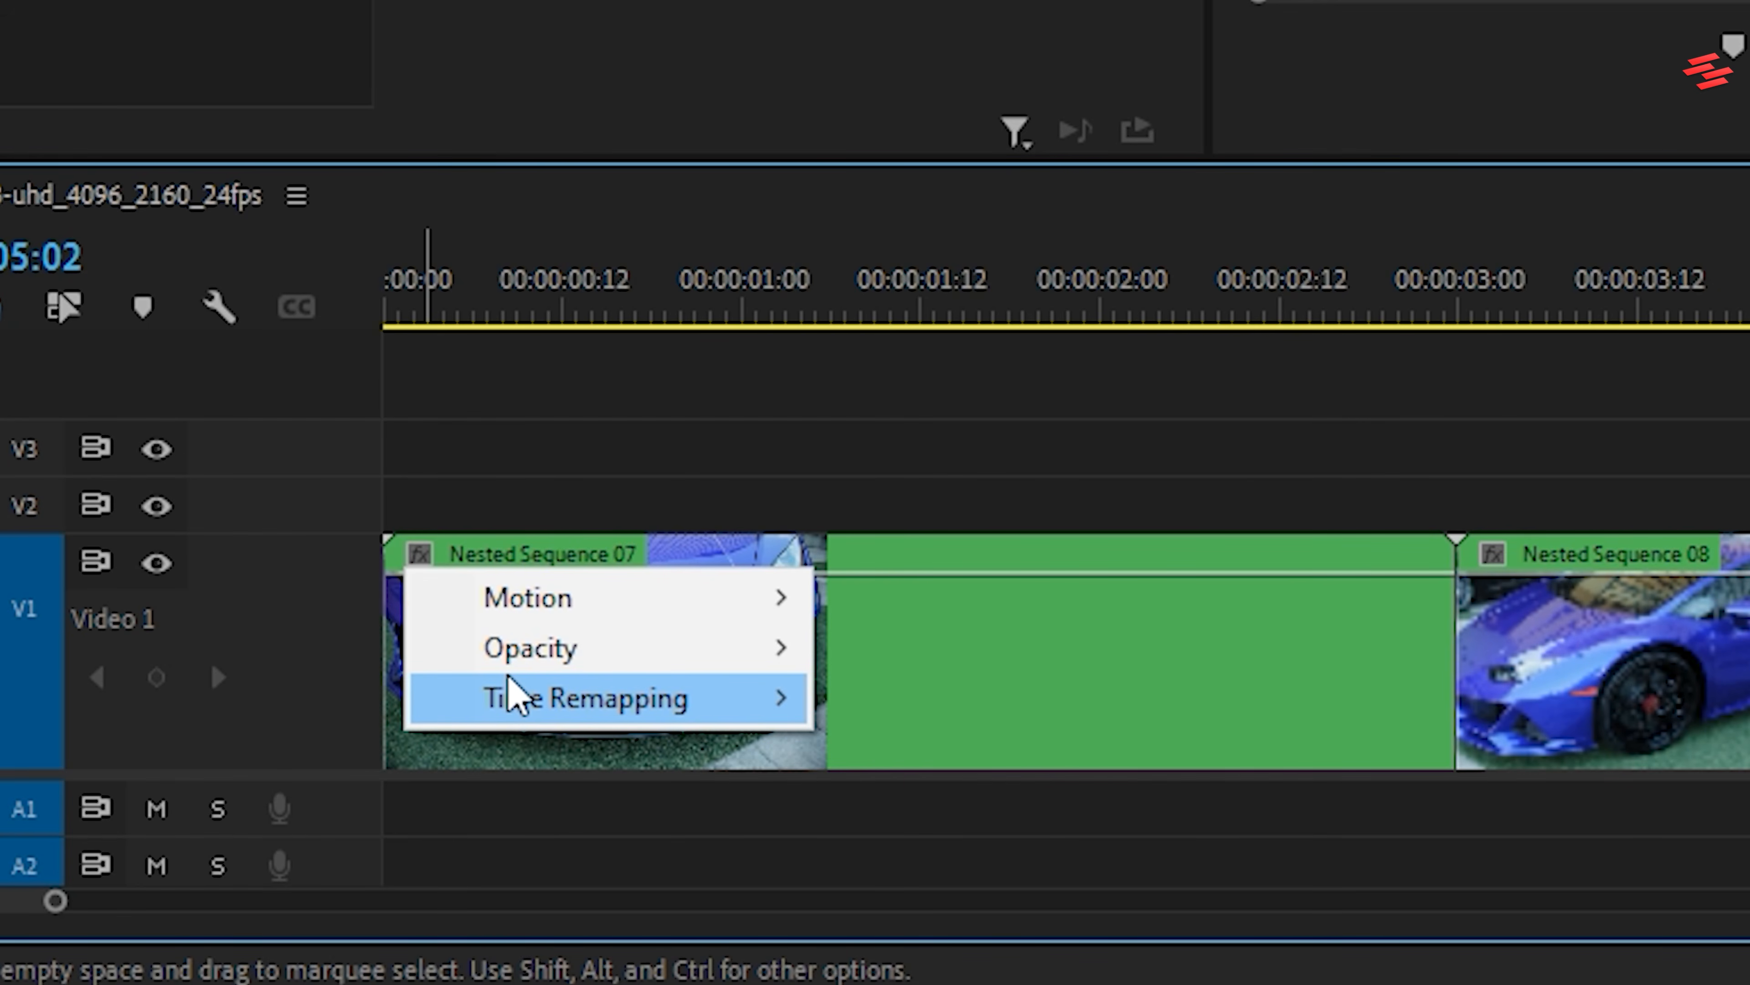
mouse_move(510, 696)
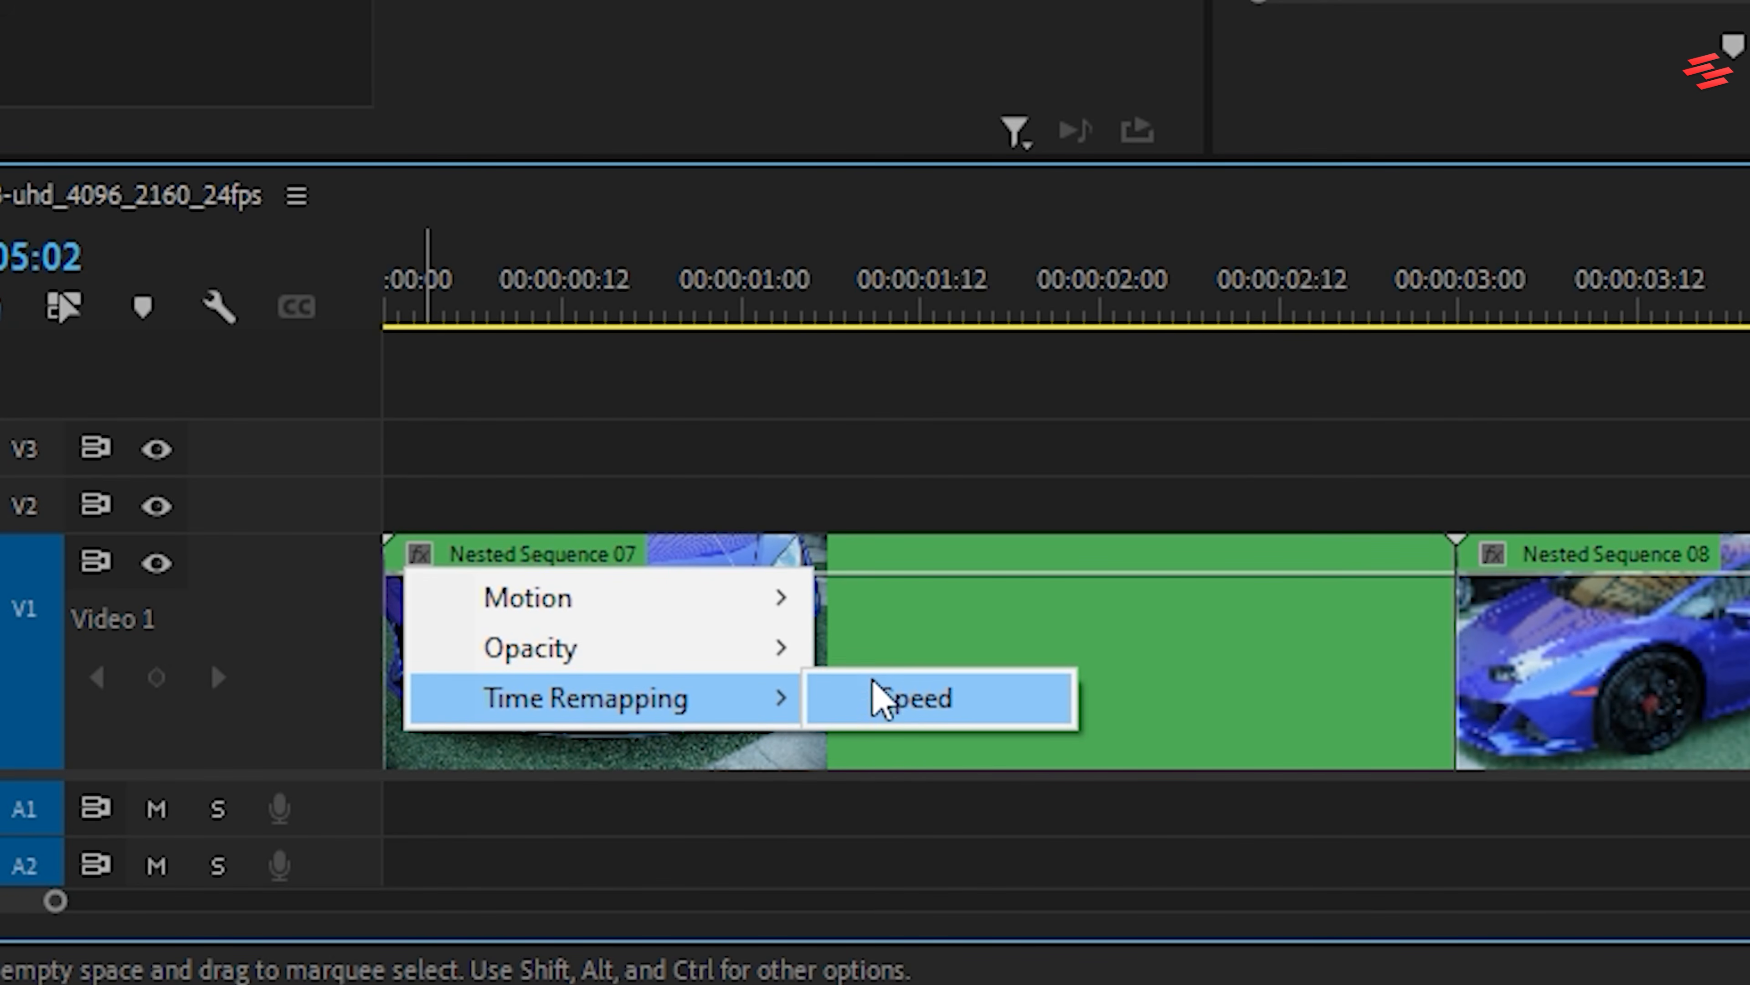
left_click(910, 698)
right_click(916, 557)
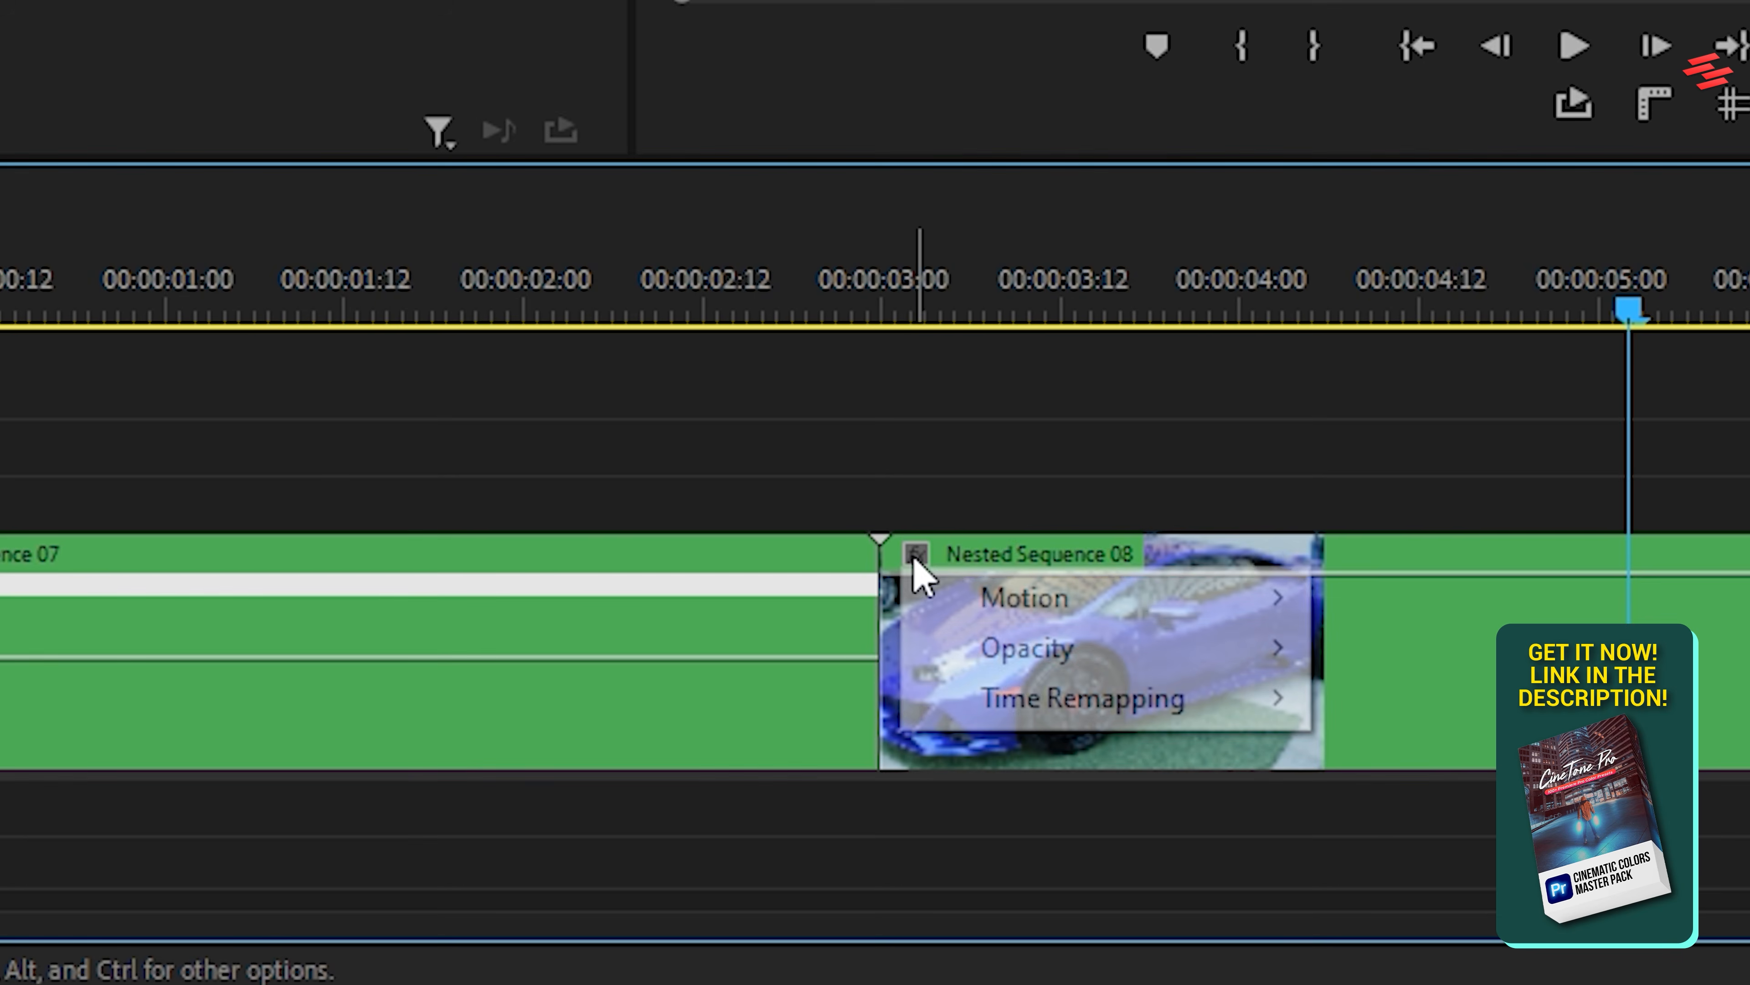
mouse_move(1018, 696)
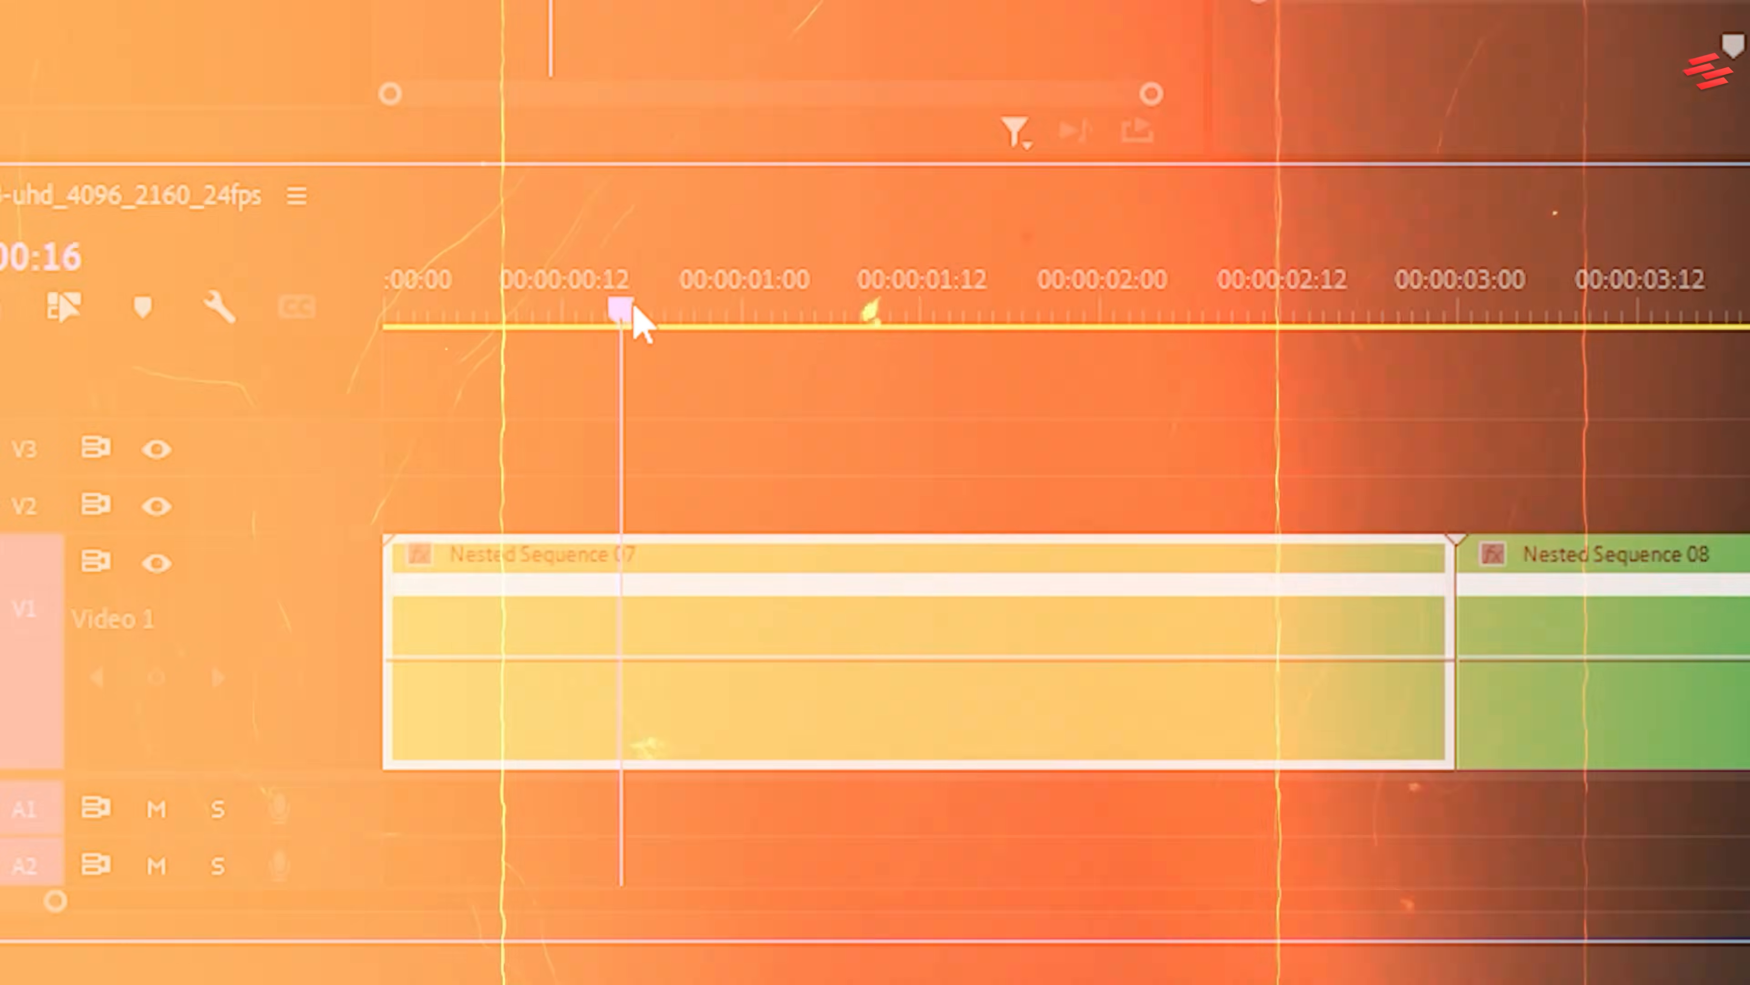
Speed-ramp the first nested clip from a keyframe at 00:00:01:00, raising the speed after it to about 800% with a short smoothed transition
left_click_drag(637, 321, 758, 325)
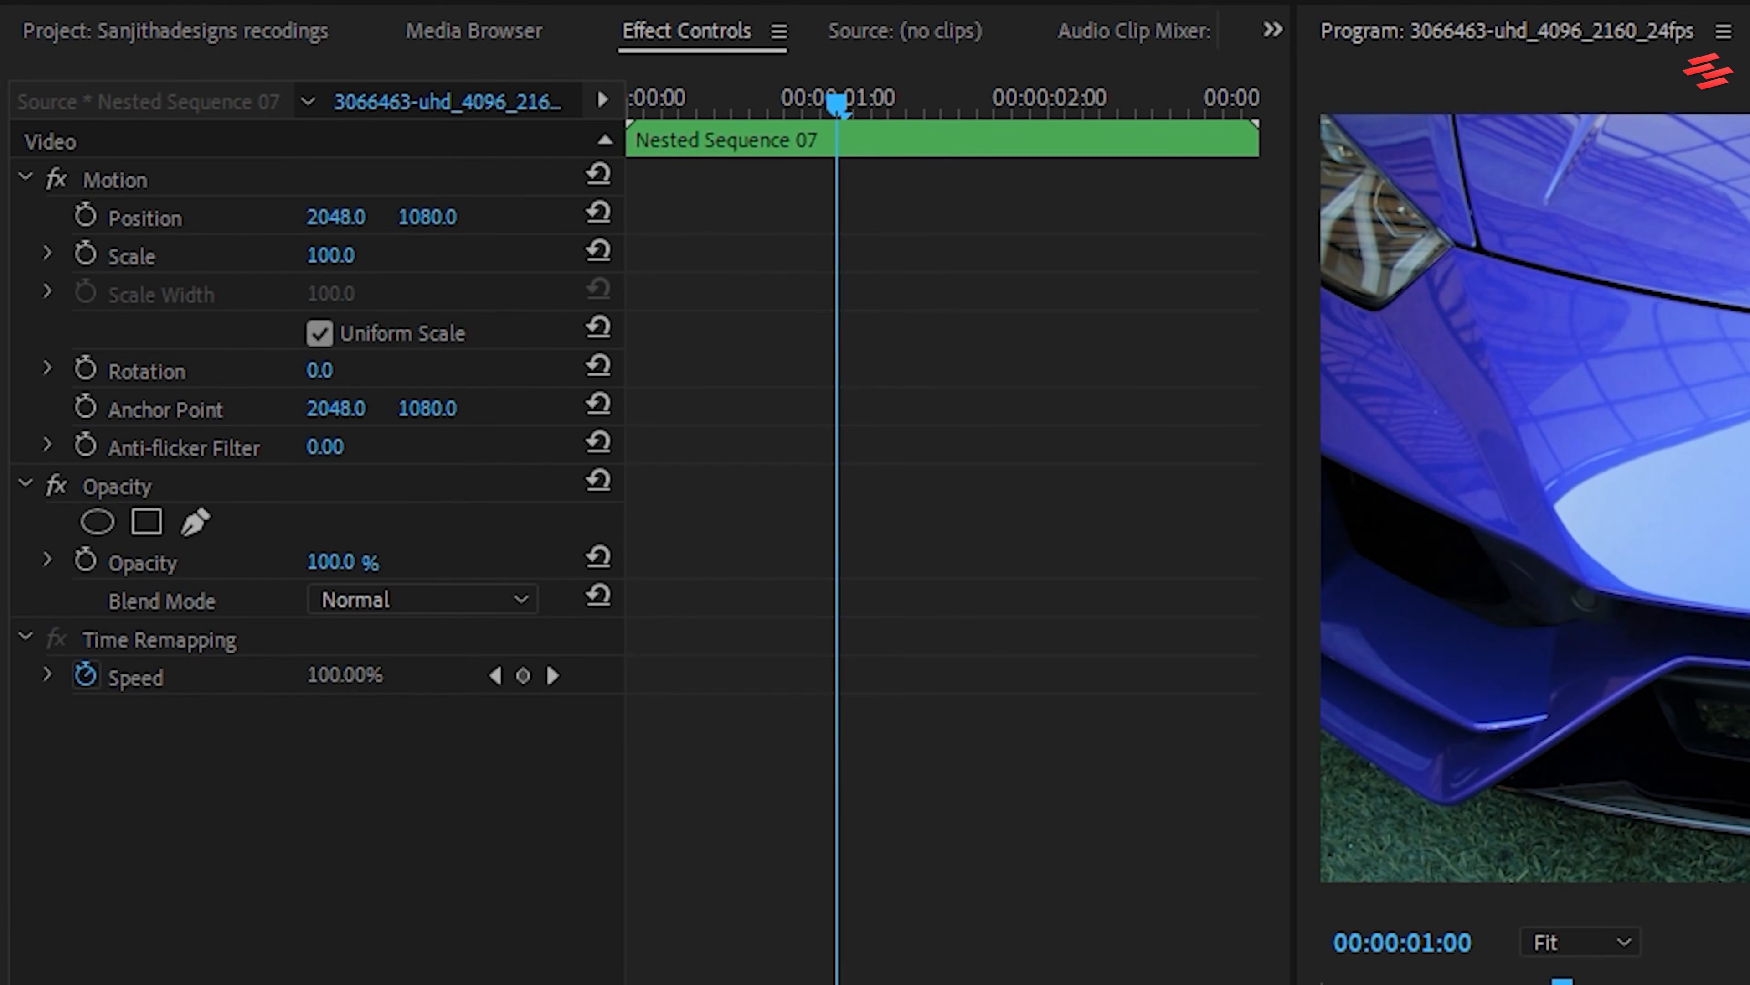
left_click(522, 675)
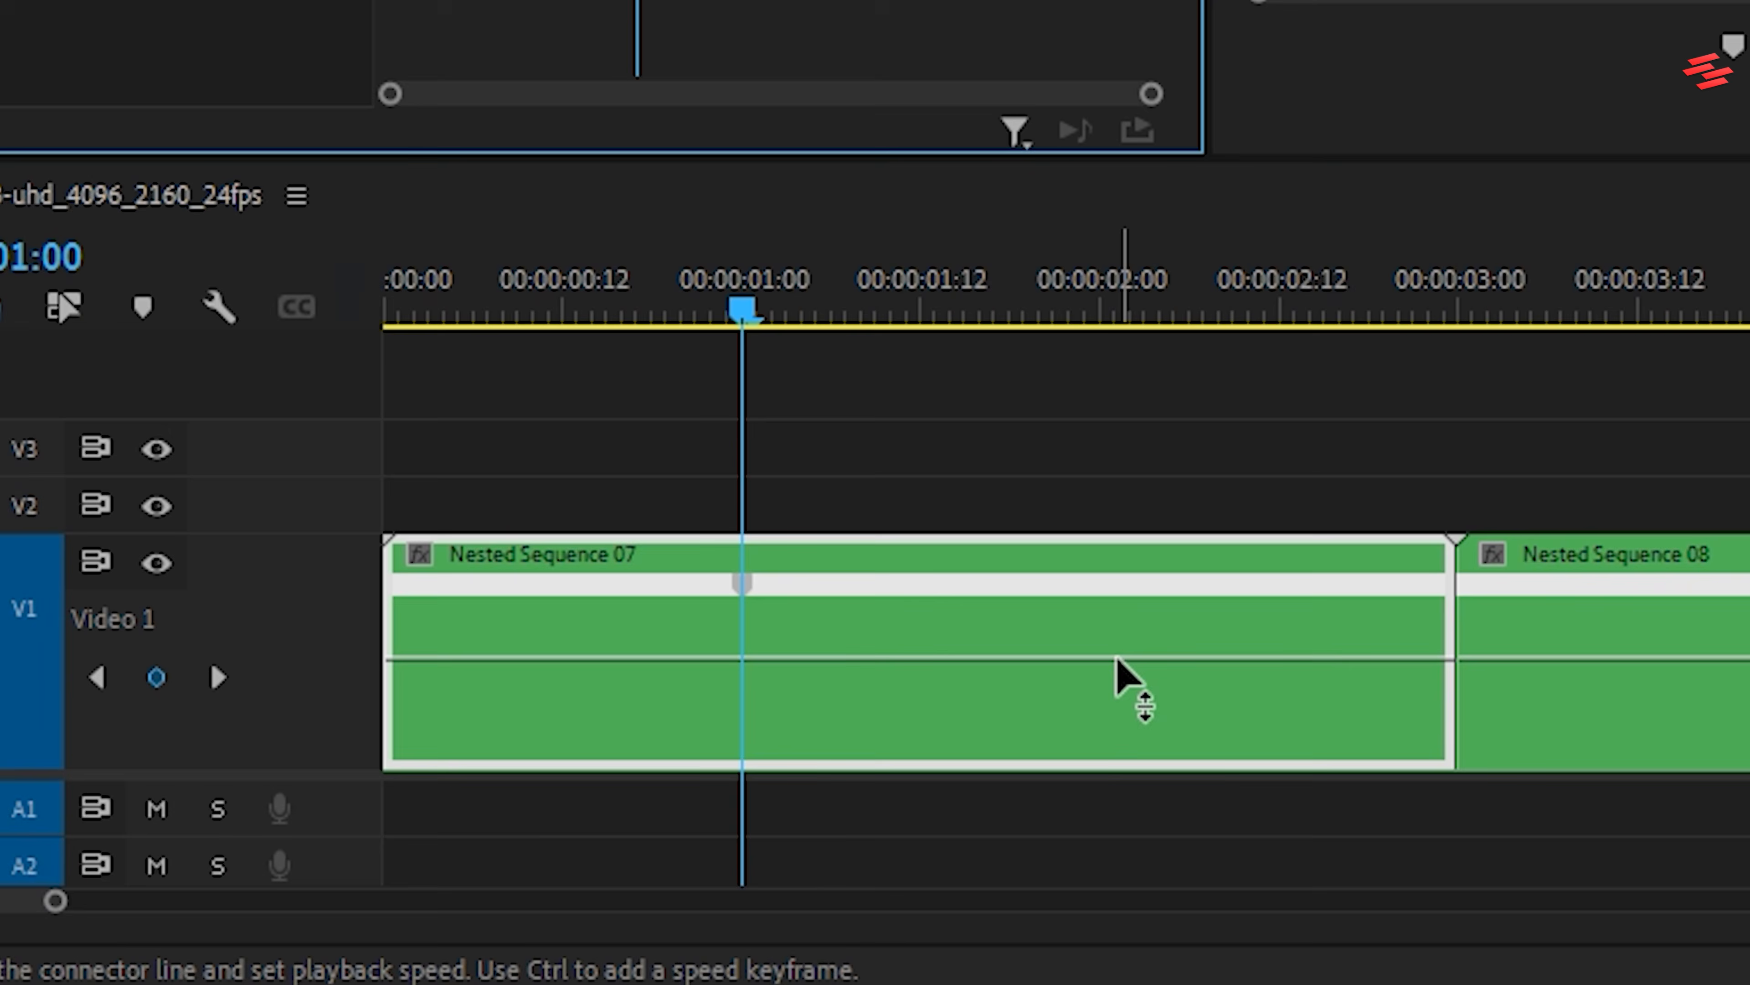
left_click_drag(1122, 658, 1123, 752)
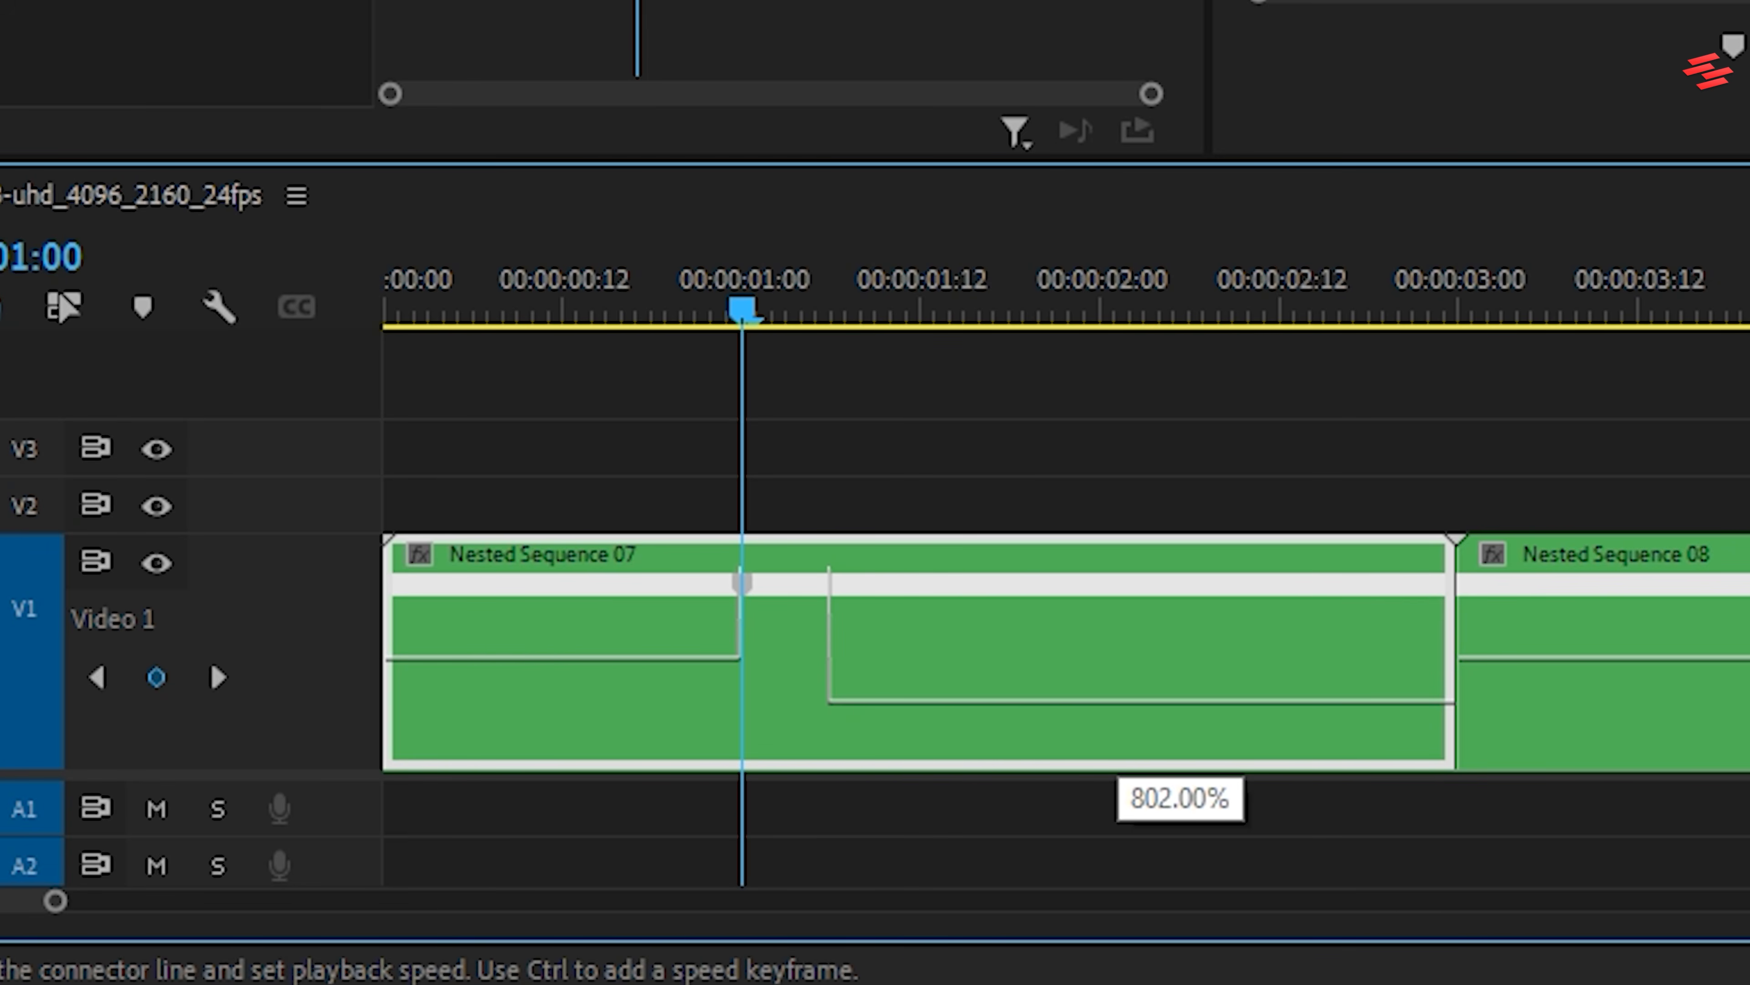
left_click_drag(1124, 752, 1123, 754)
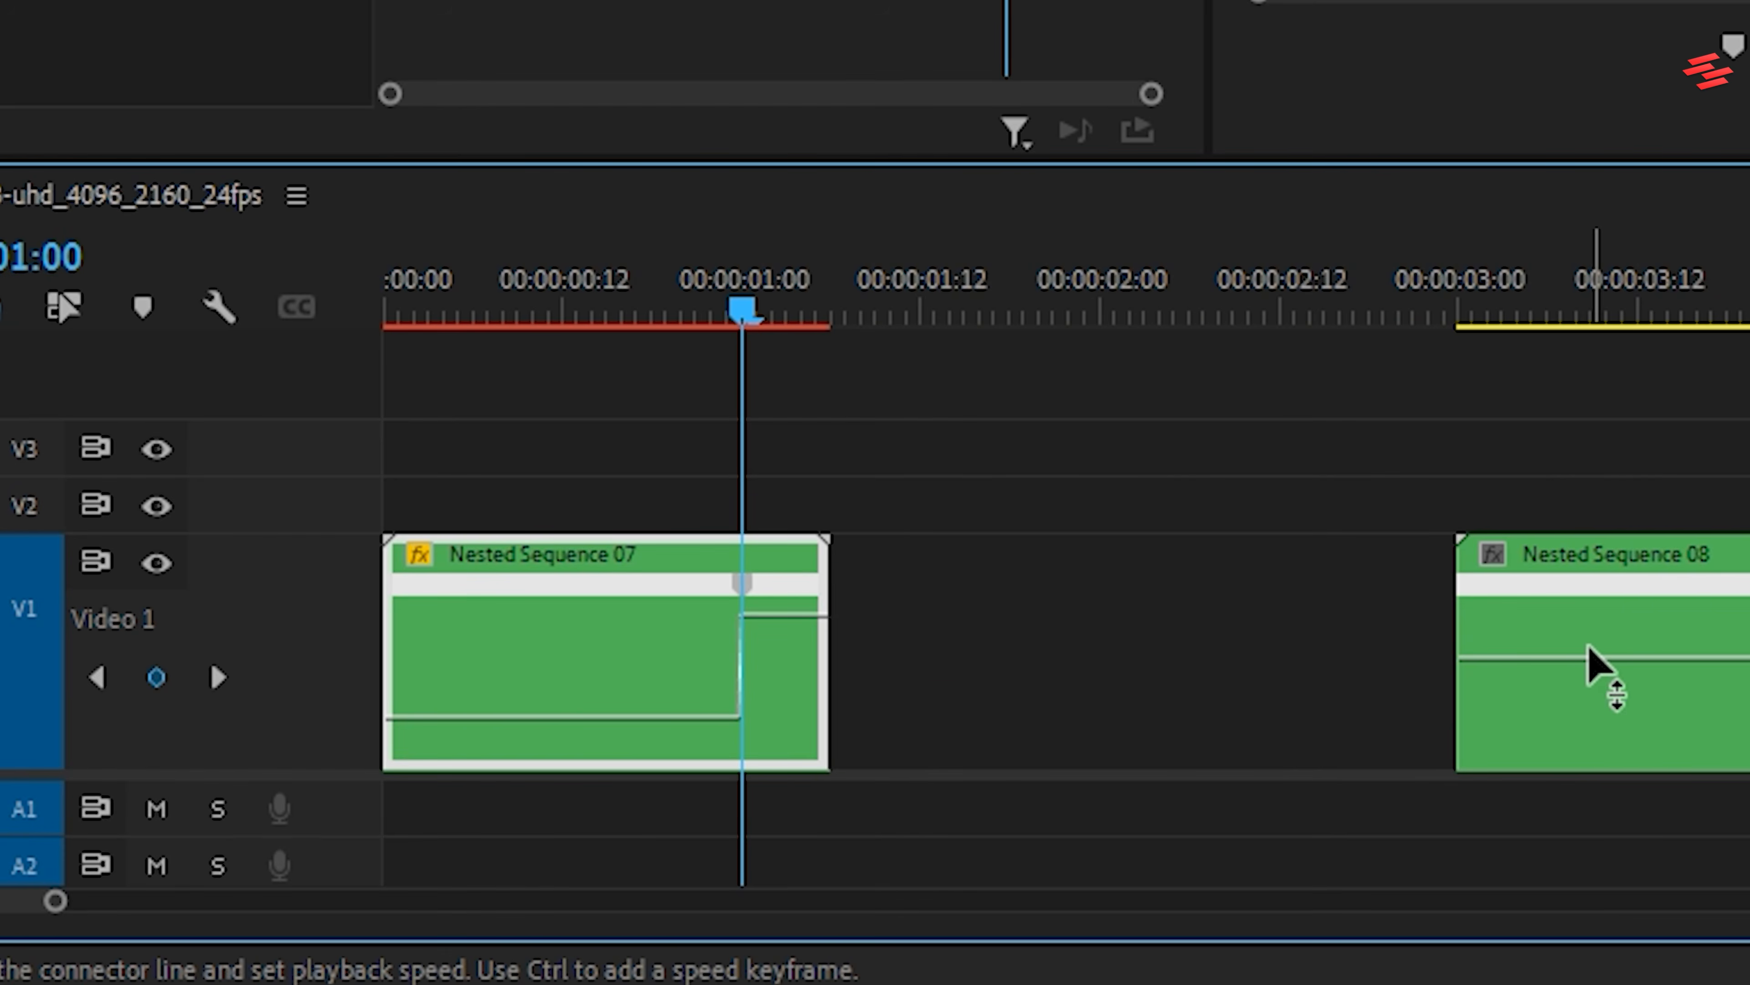
left_click_drag(755, 586, 892, 686)
left_click(770, 652)
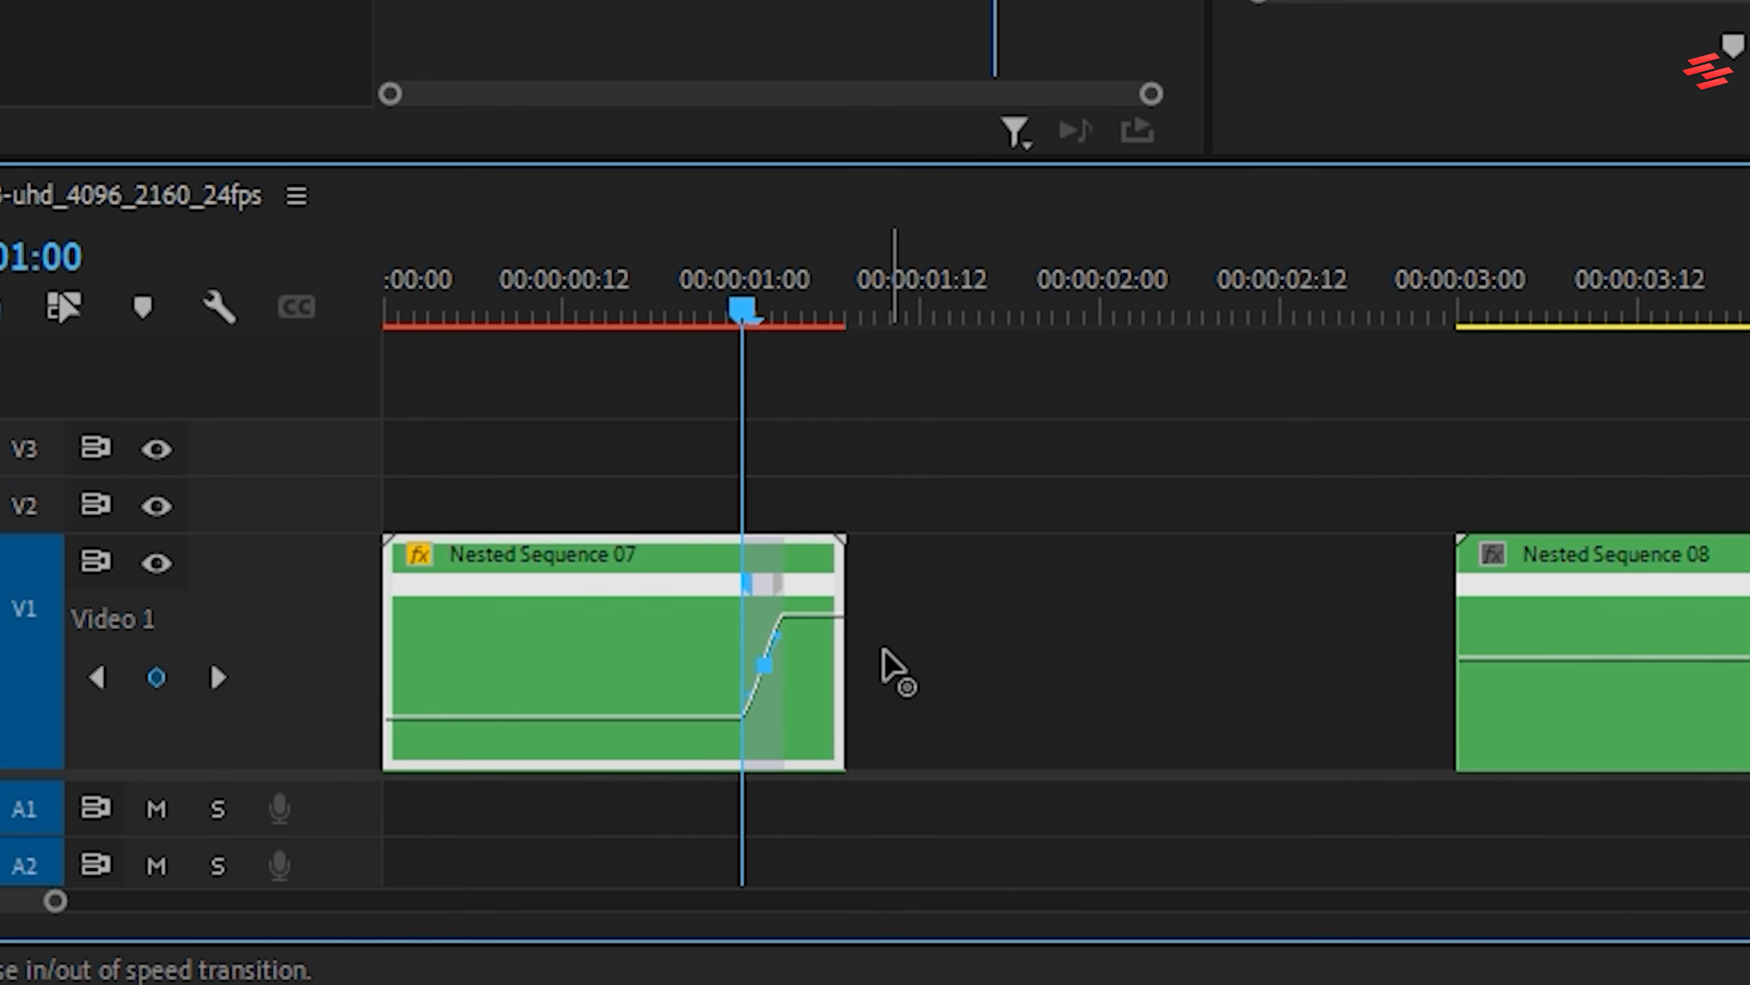
Speed-ramp the second nested clip with a keyframe at 00:00:05:00, accelerating the section before it and smoothing a short slowdown transition
left_click(1579, 313)
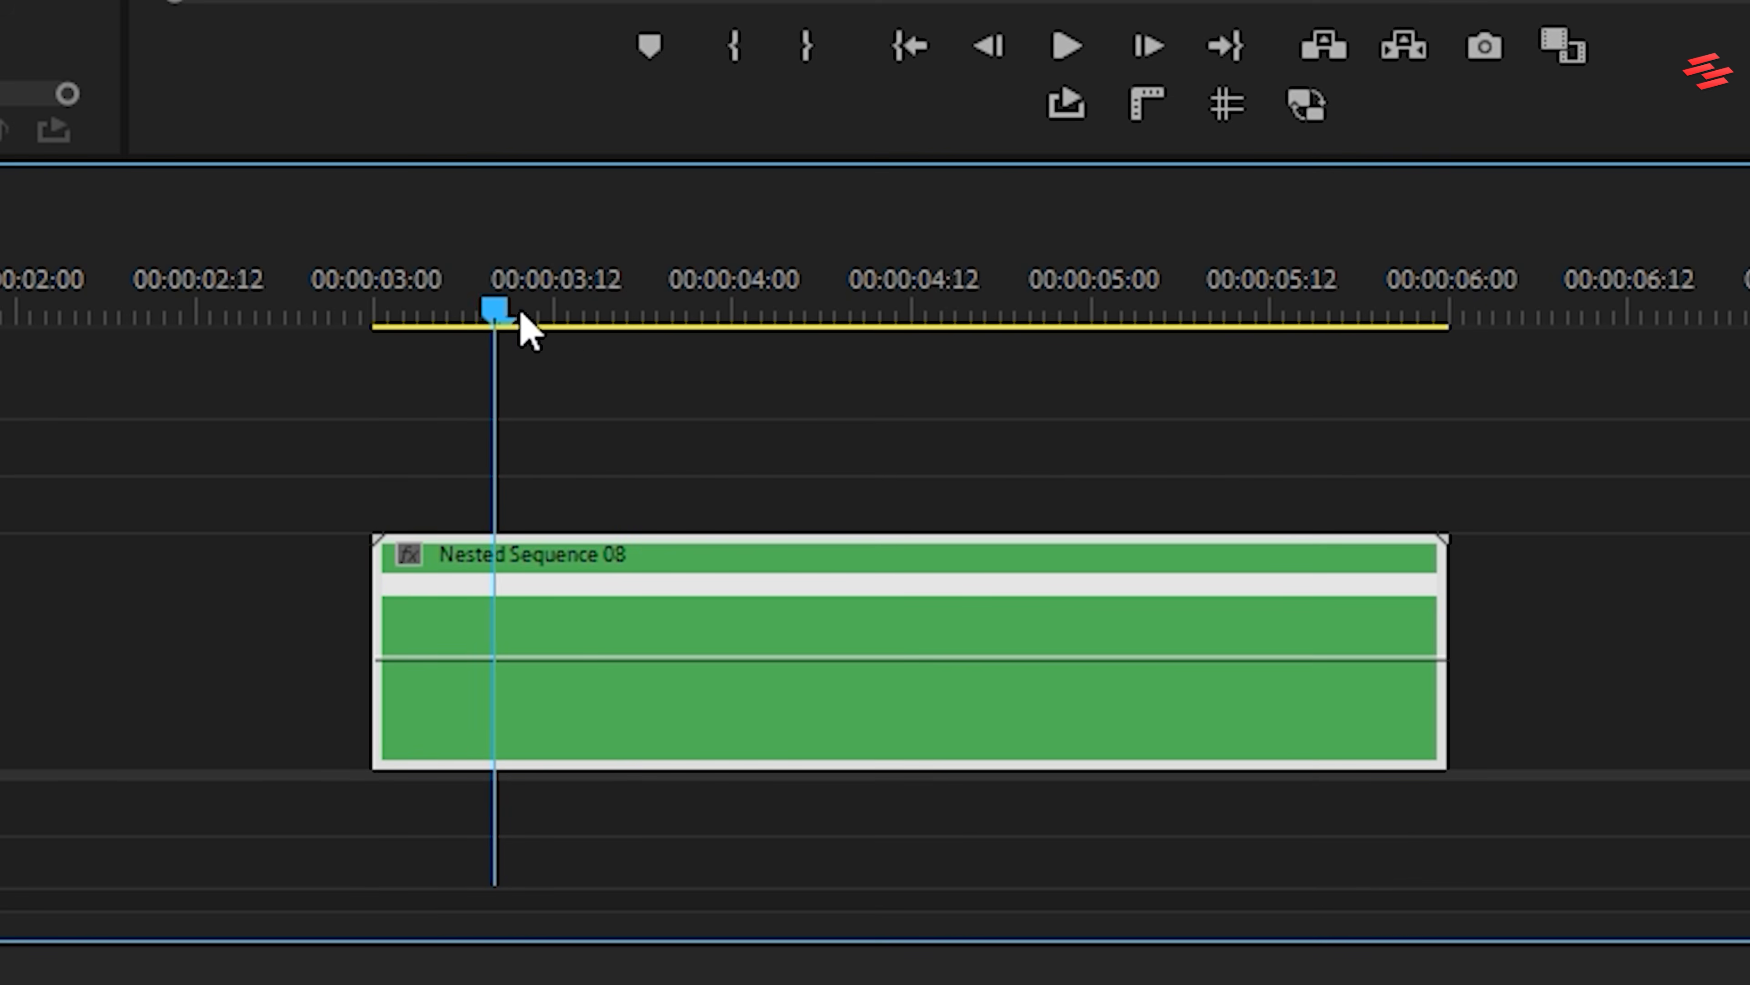
left_click_drag(520, 314, 1104, 323)
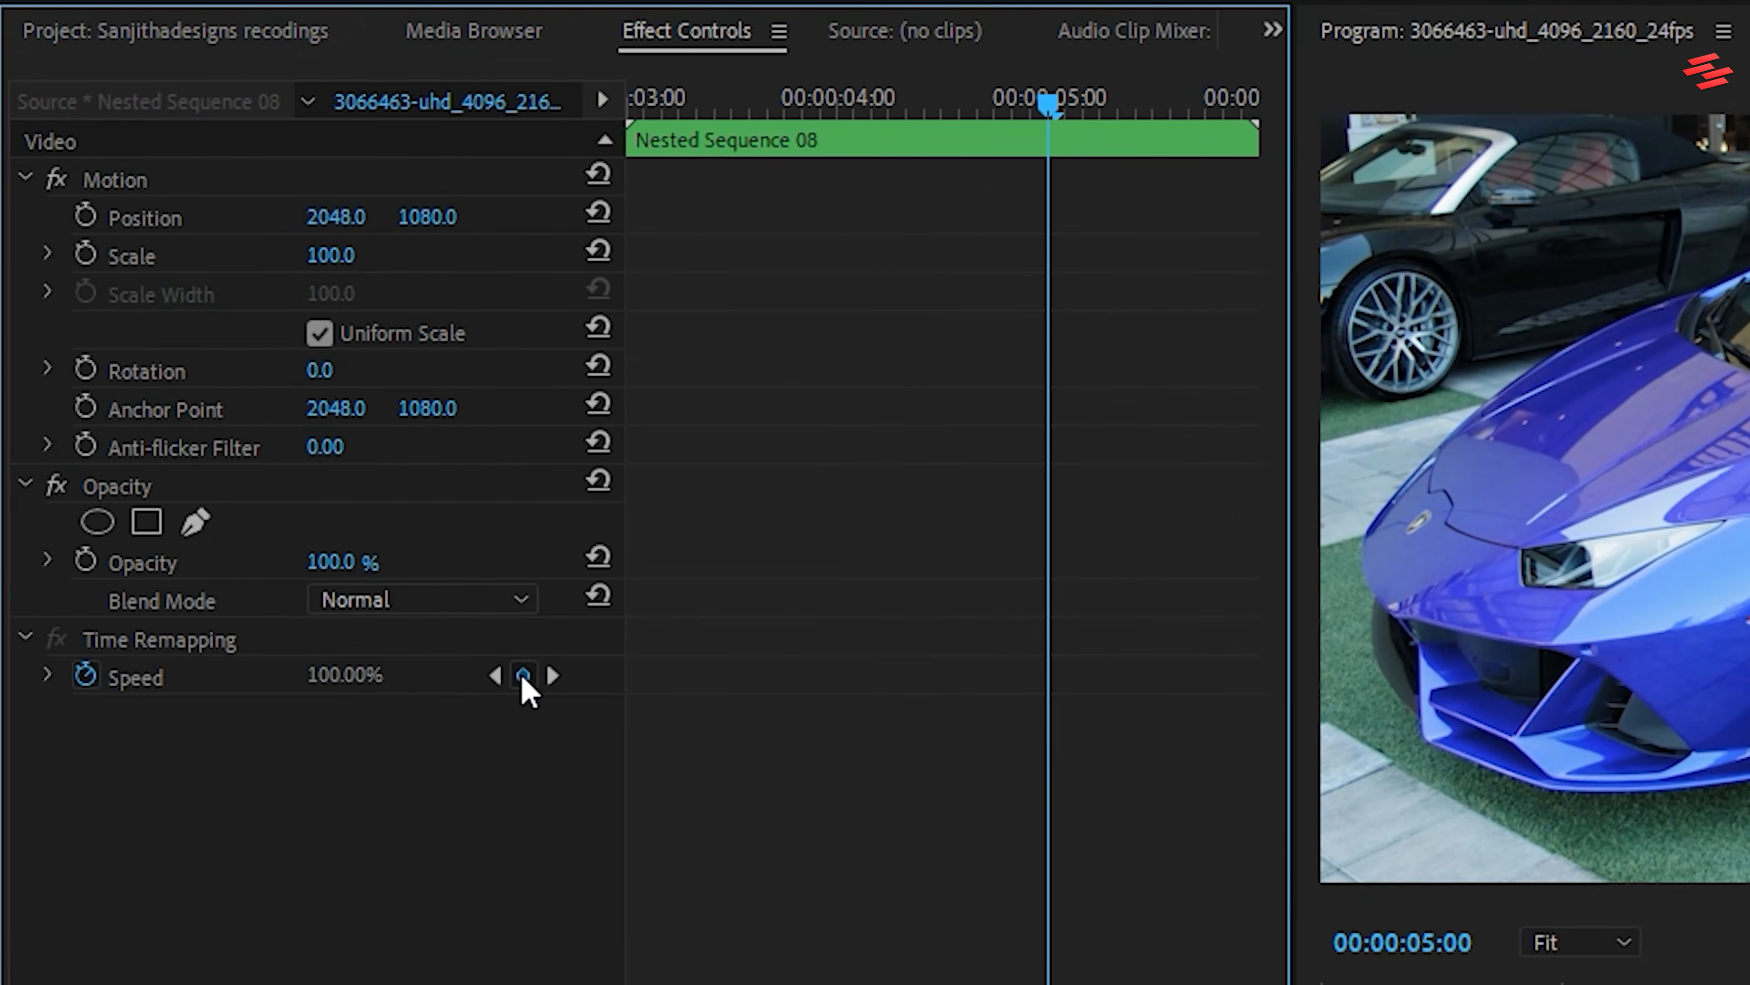
left_click(521, 674)
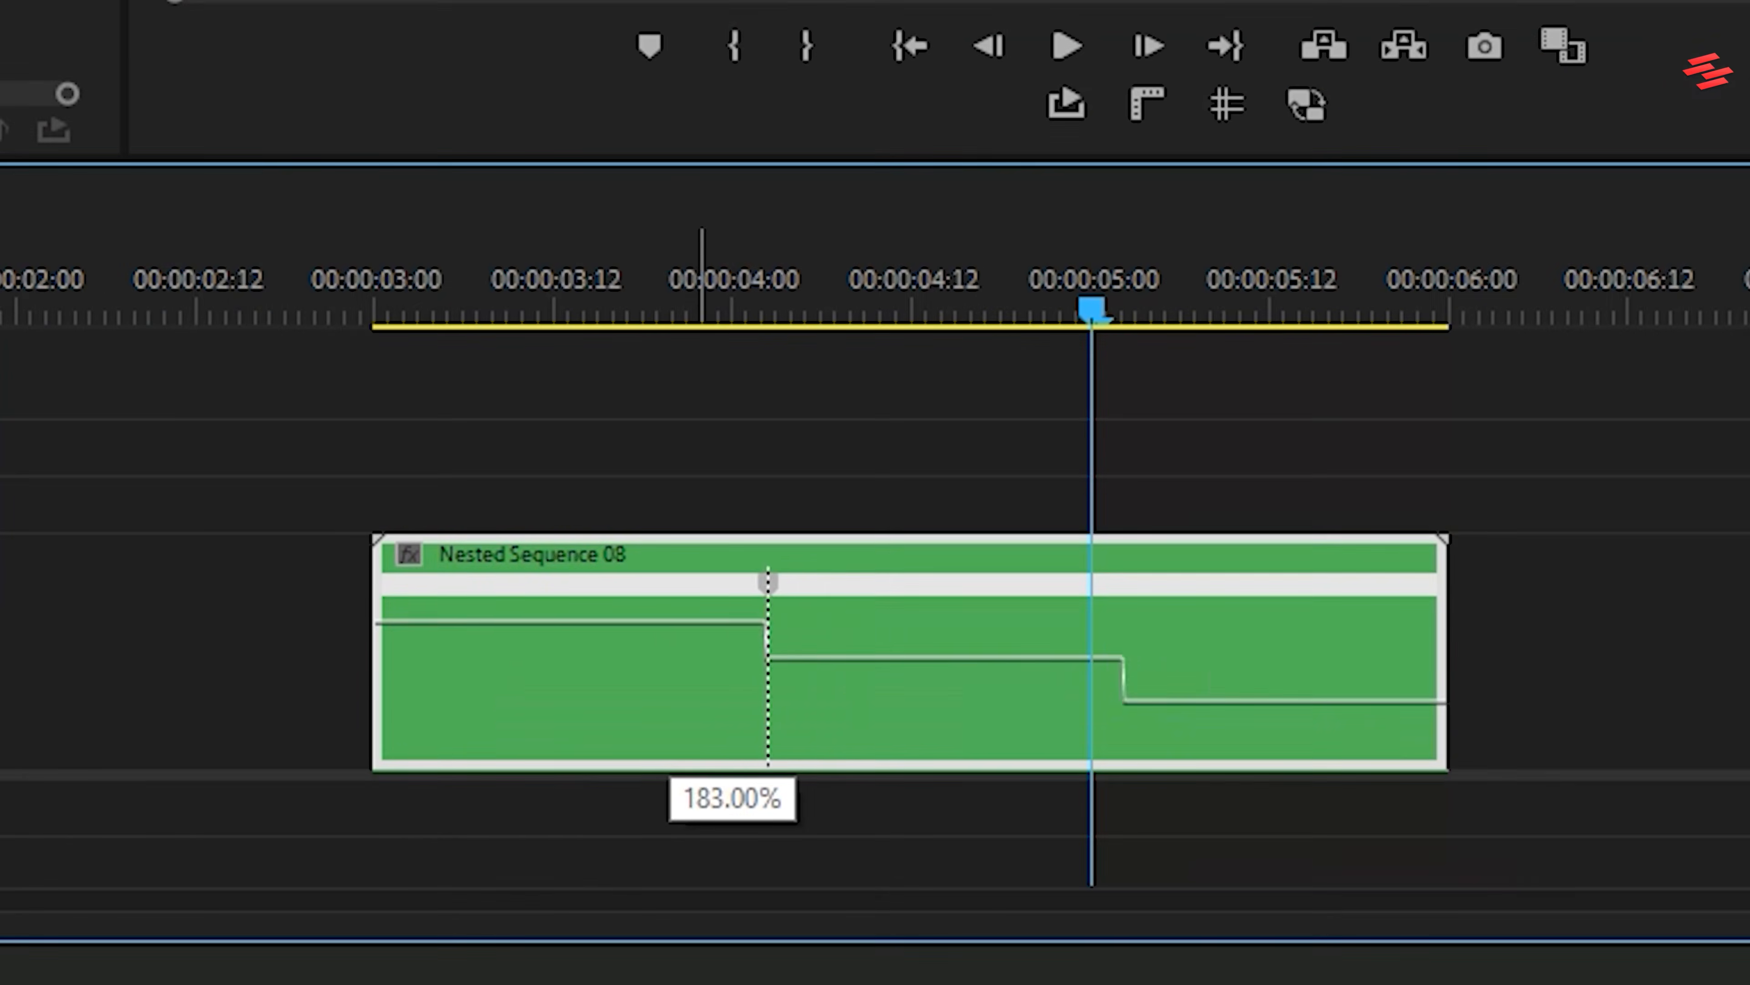
left_click_drag(767, 582, 422, 592)
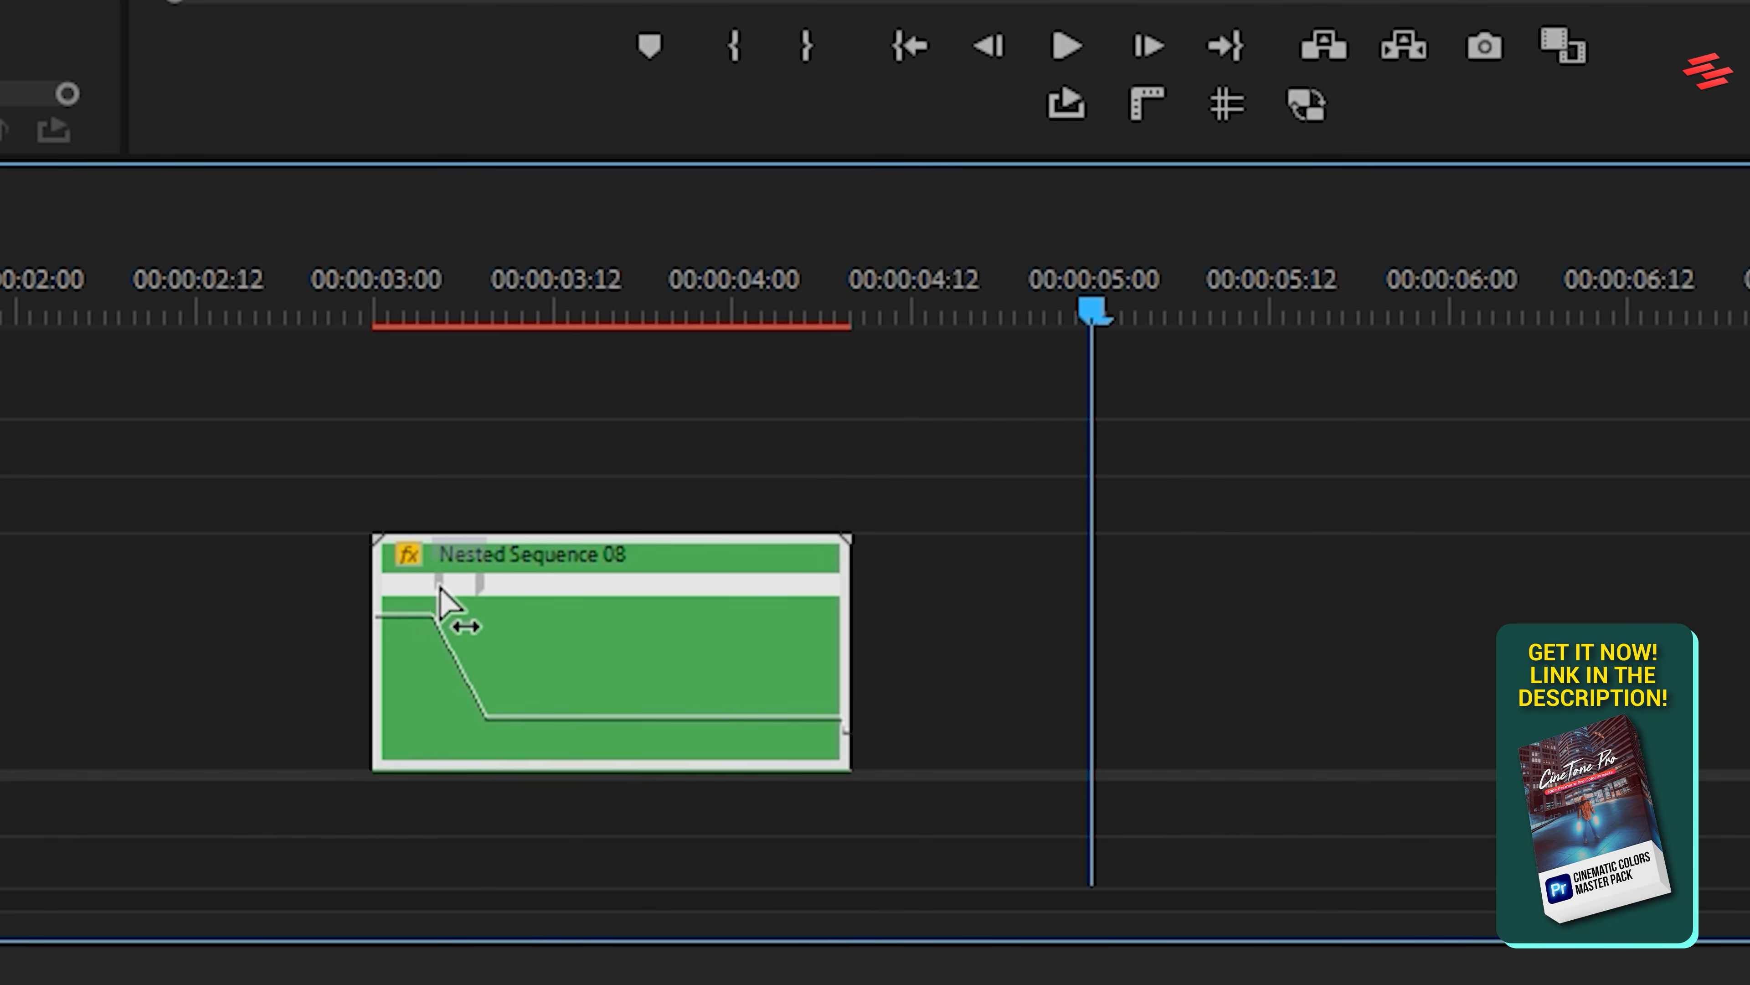
left_click(451, 652)
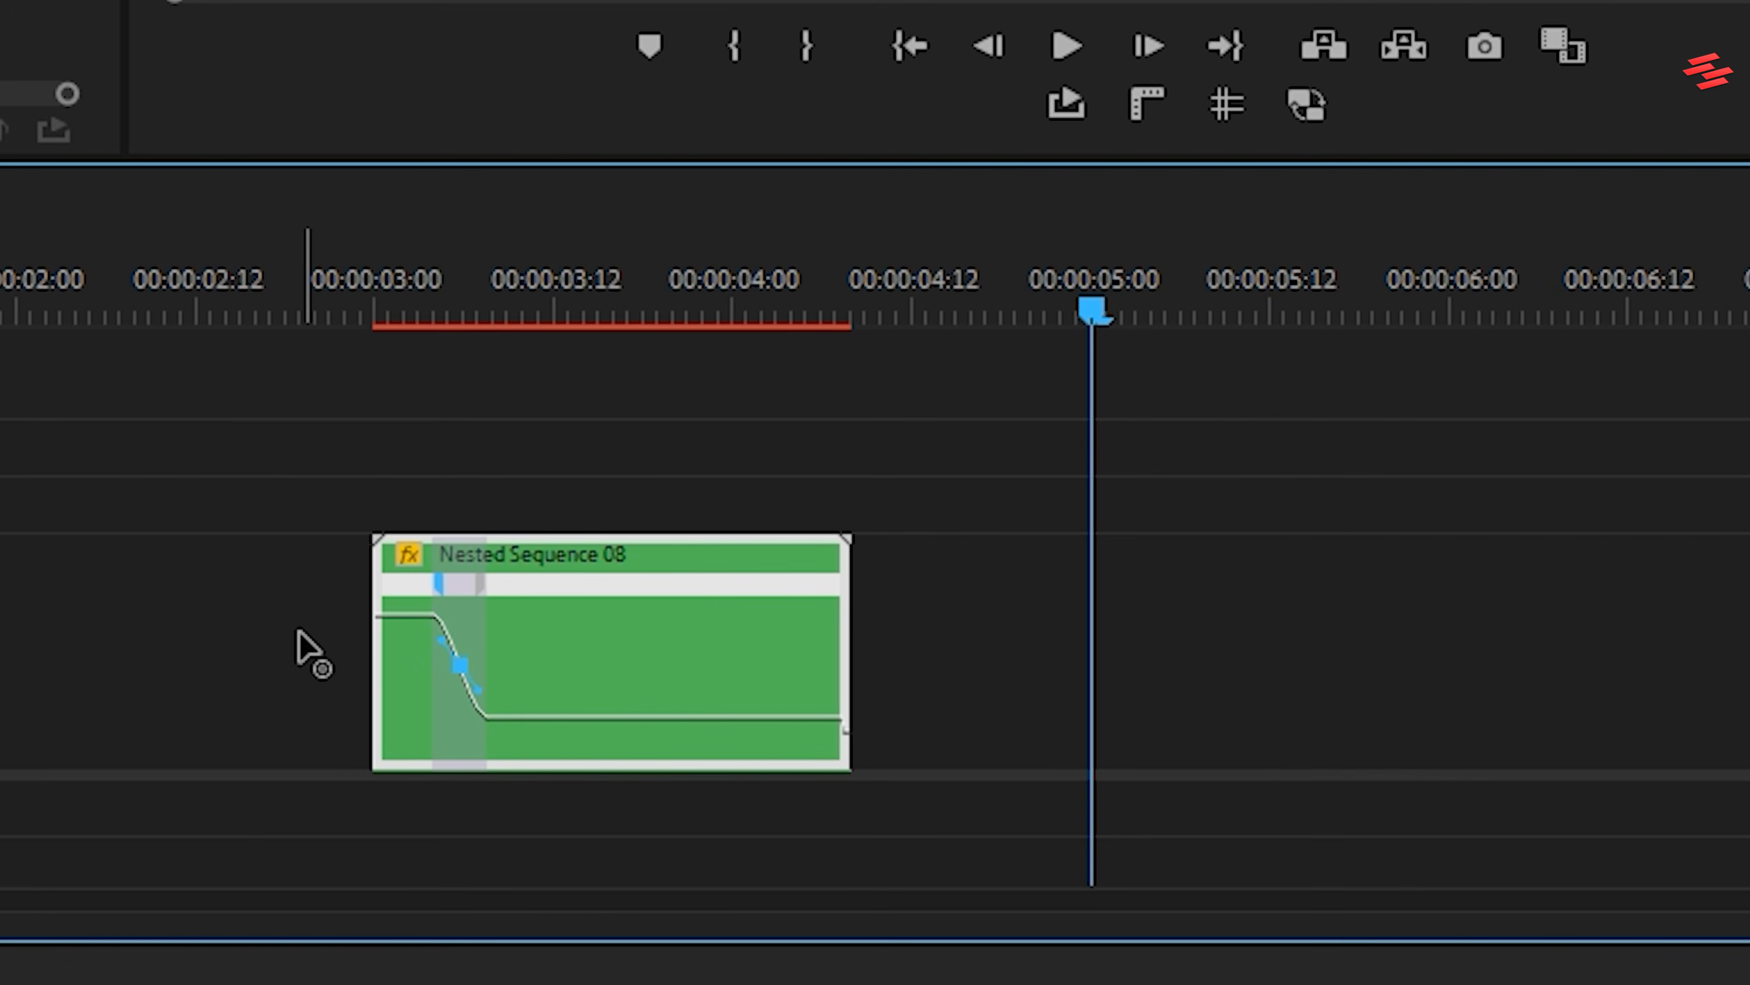
left_click_drag(481, 585, 471, 584)
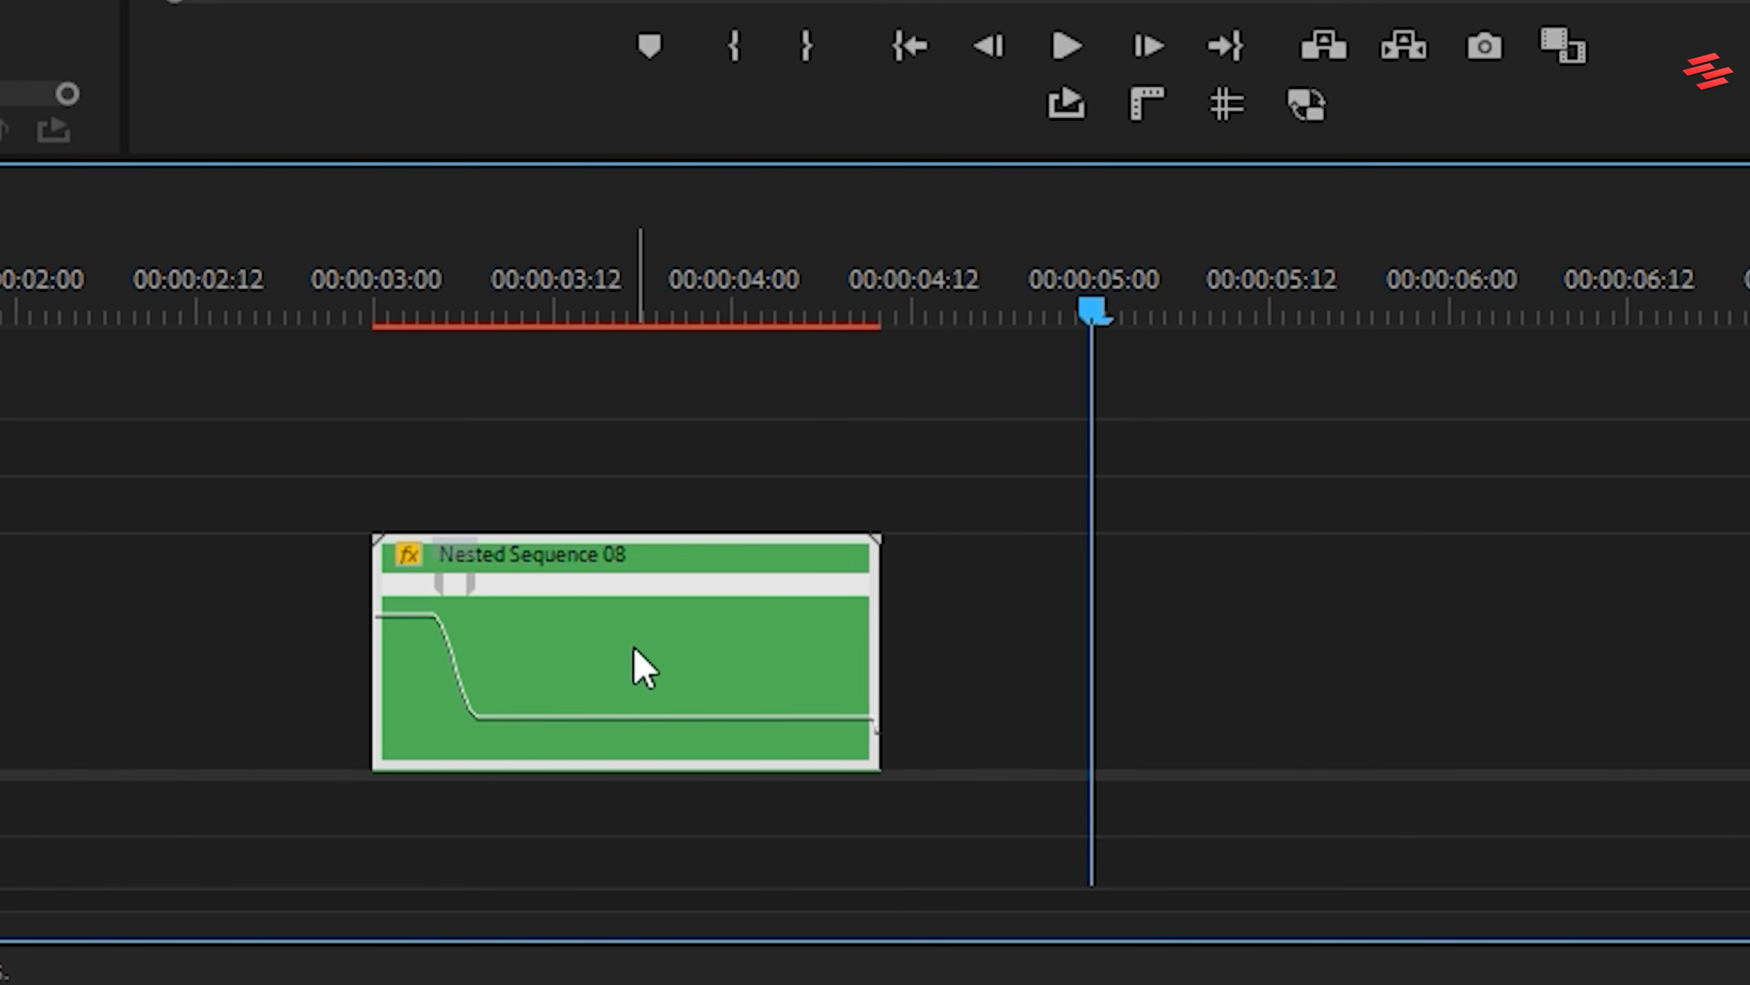
Move the second nested clip against the end of the first and play the sequence to preview the speed ramp
left_click_drag(637, 665, 50, 655)
left_click_drag(874, 648, 873, 648)
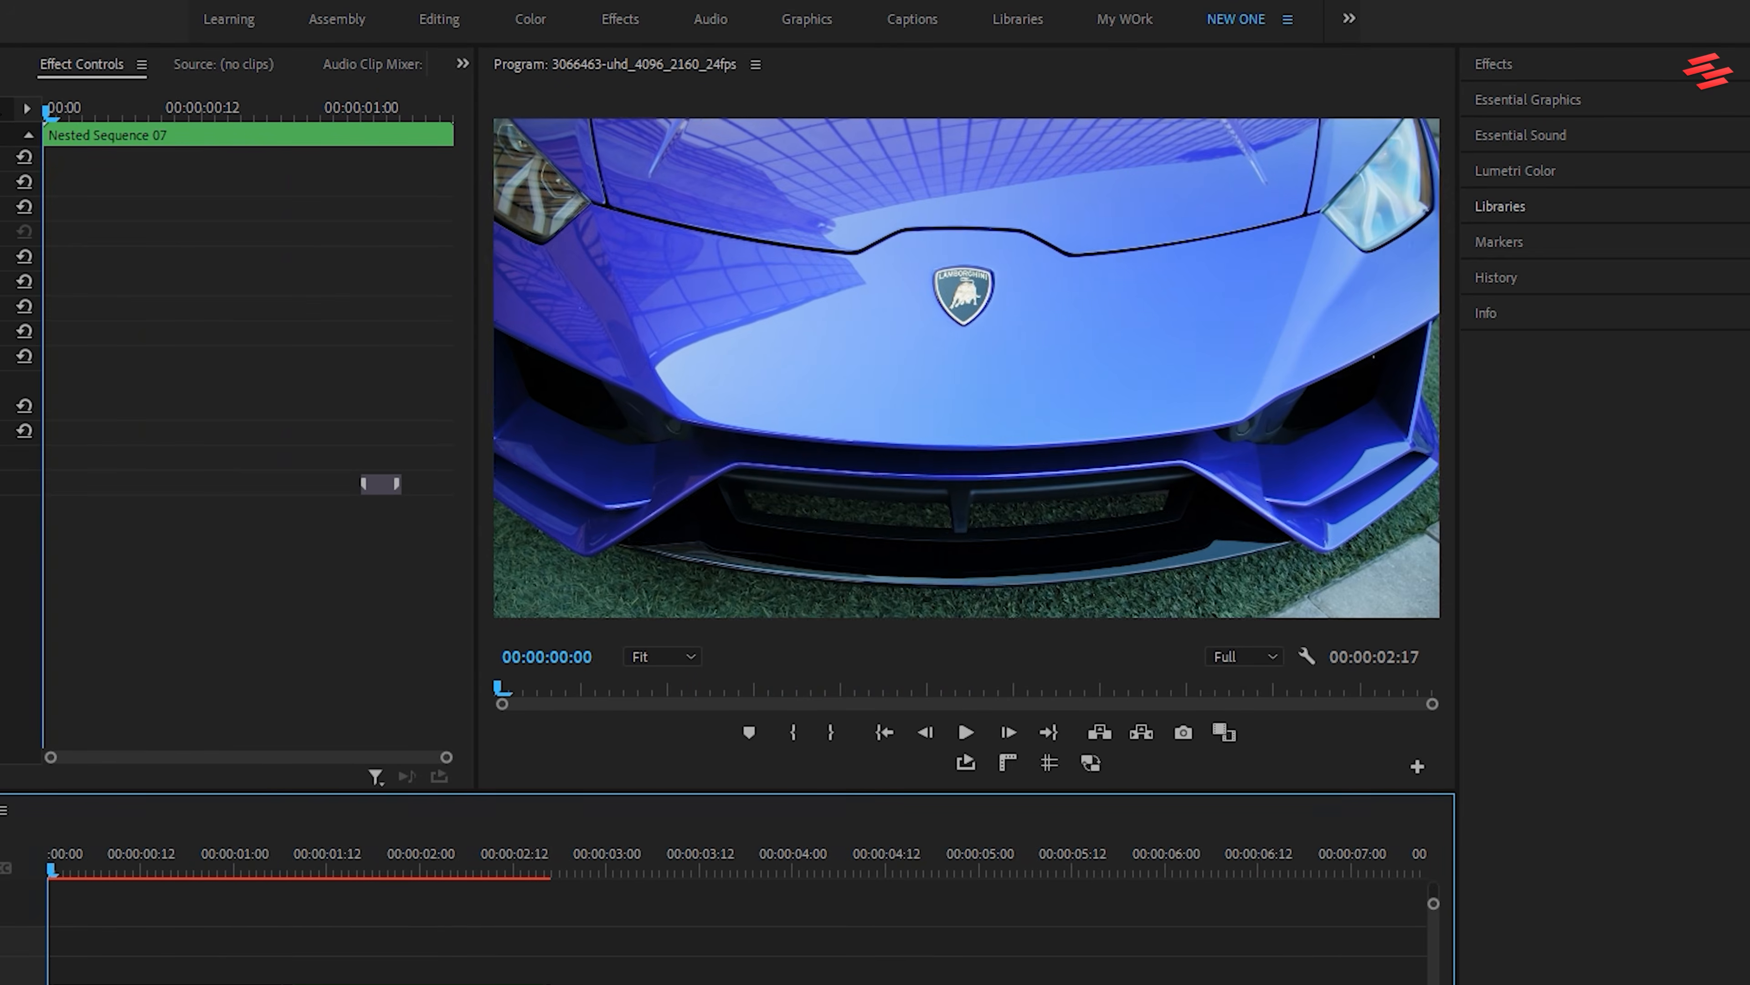
key("space")
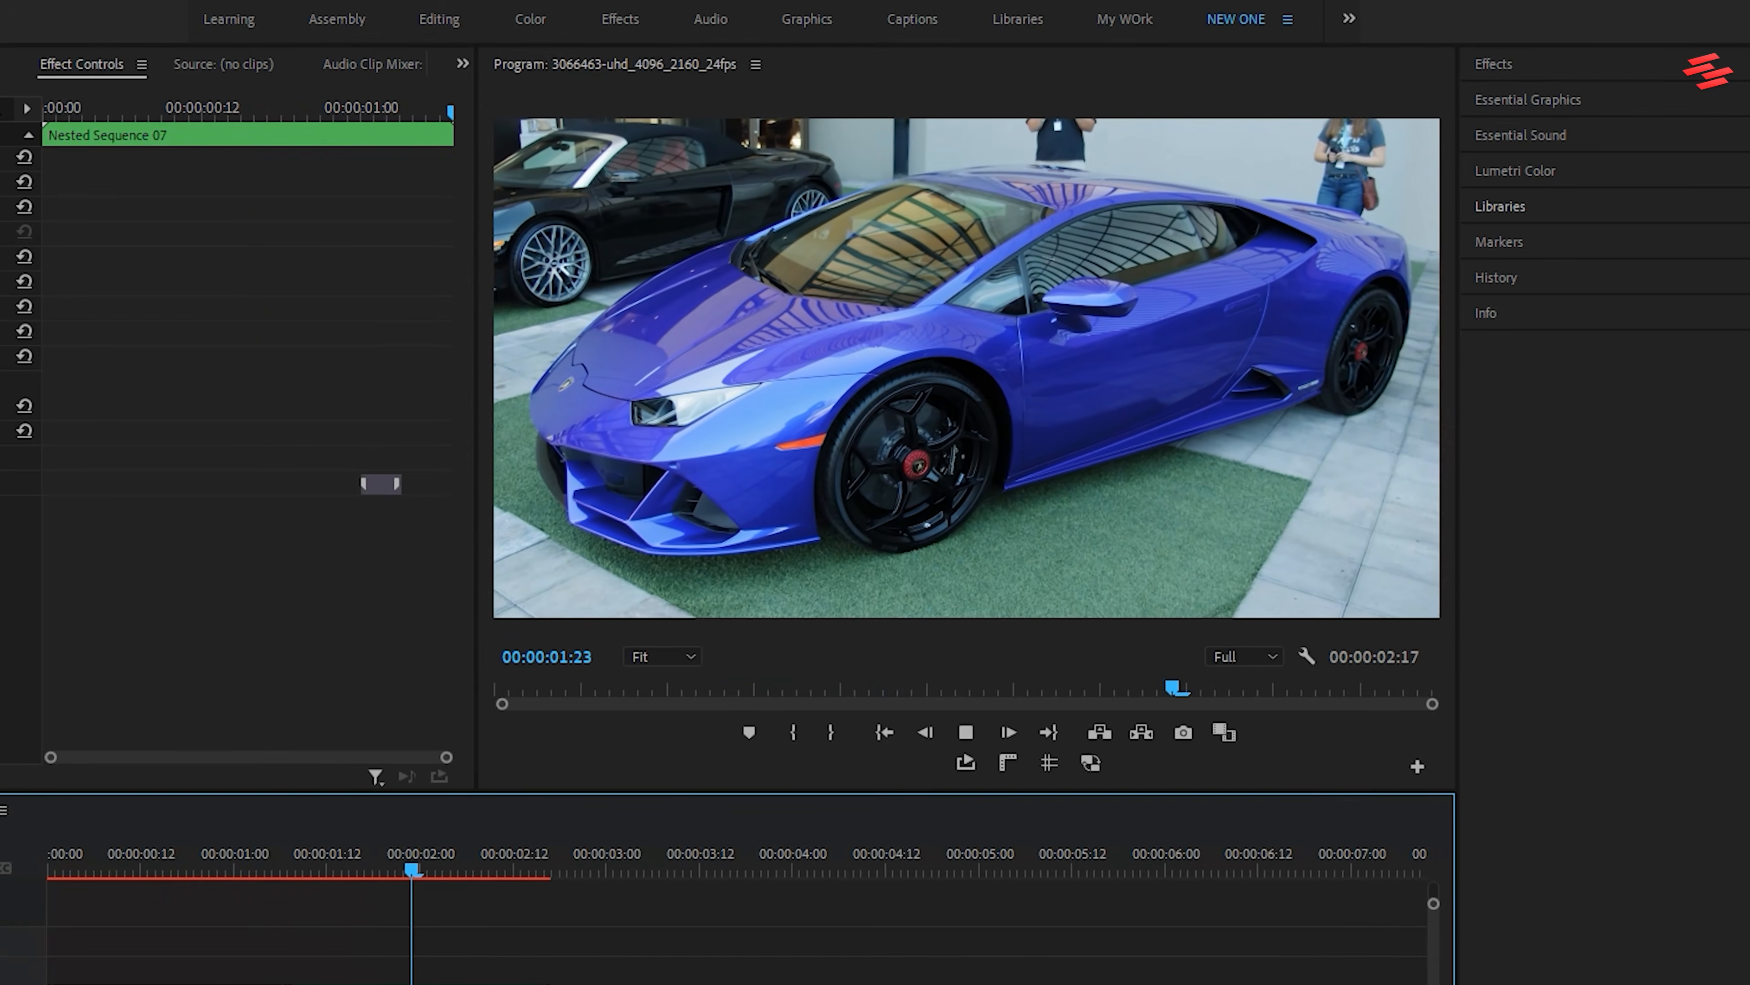
key("space")
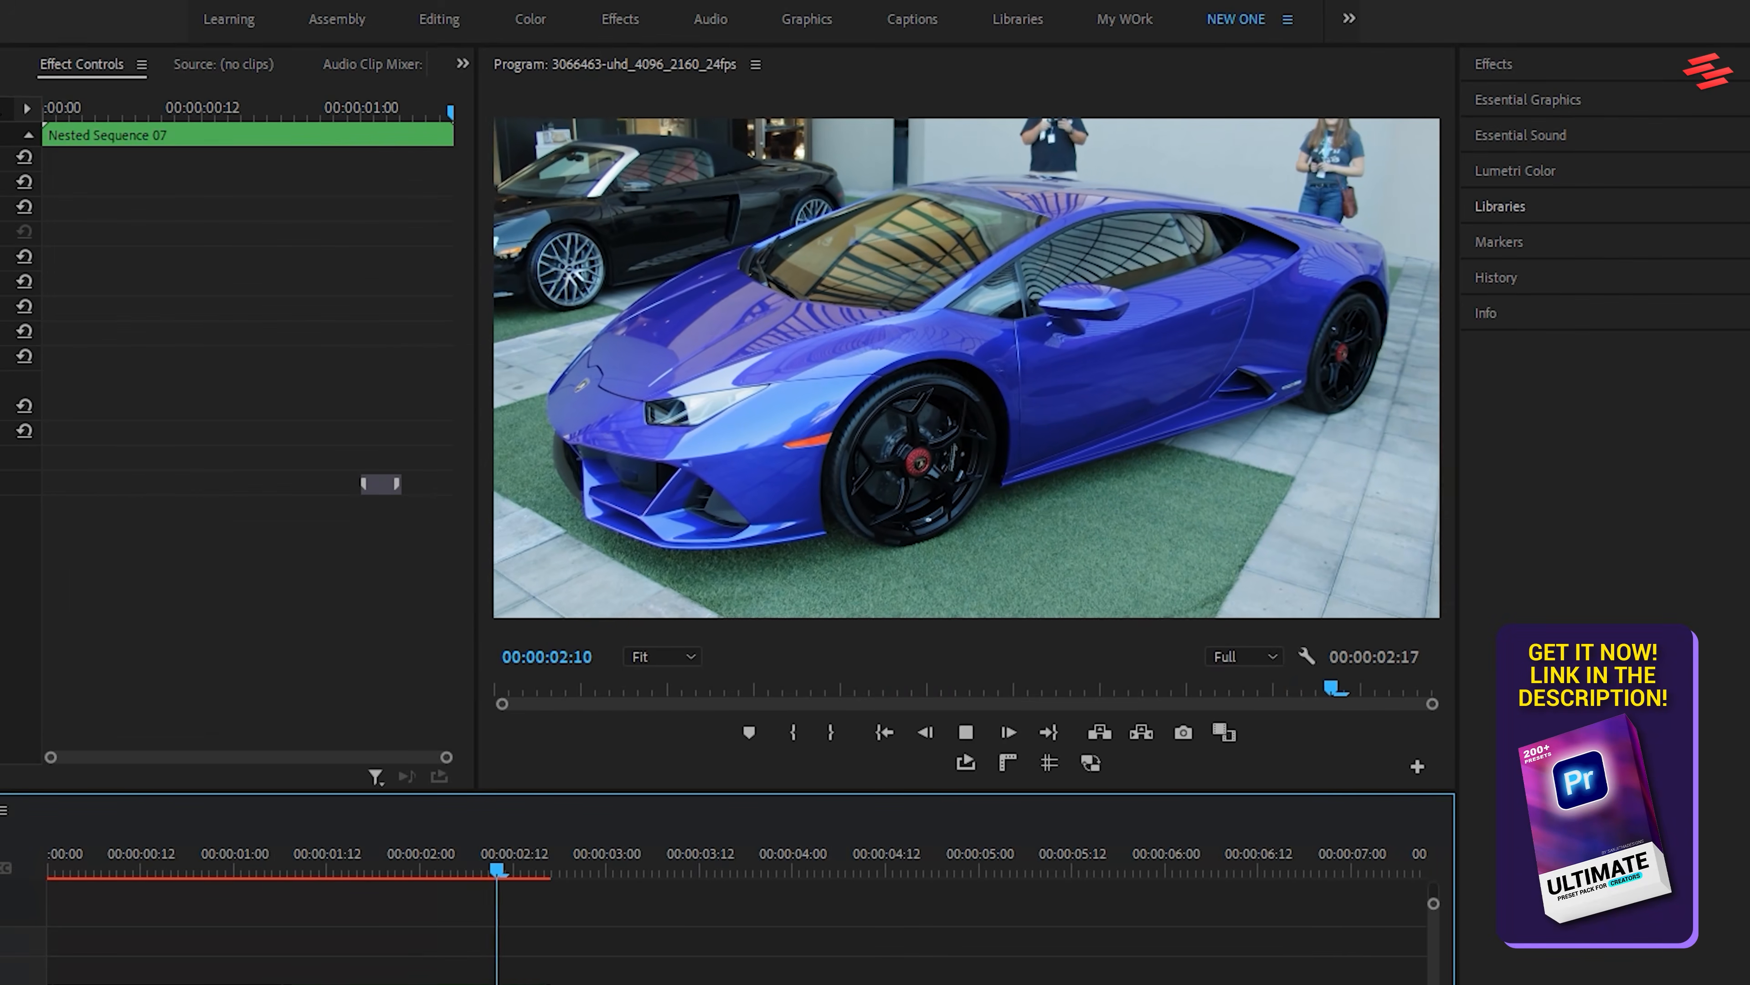
key("space")
key("space")
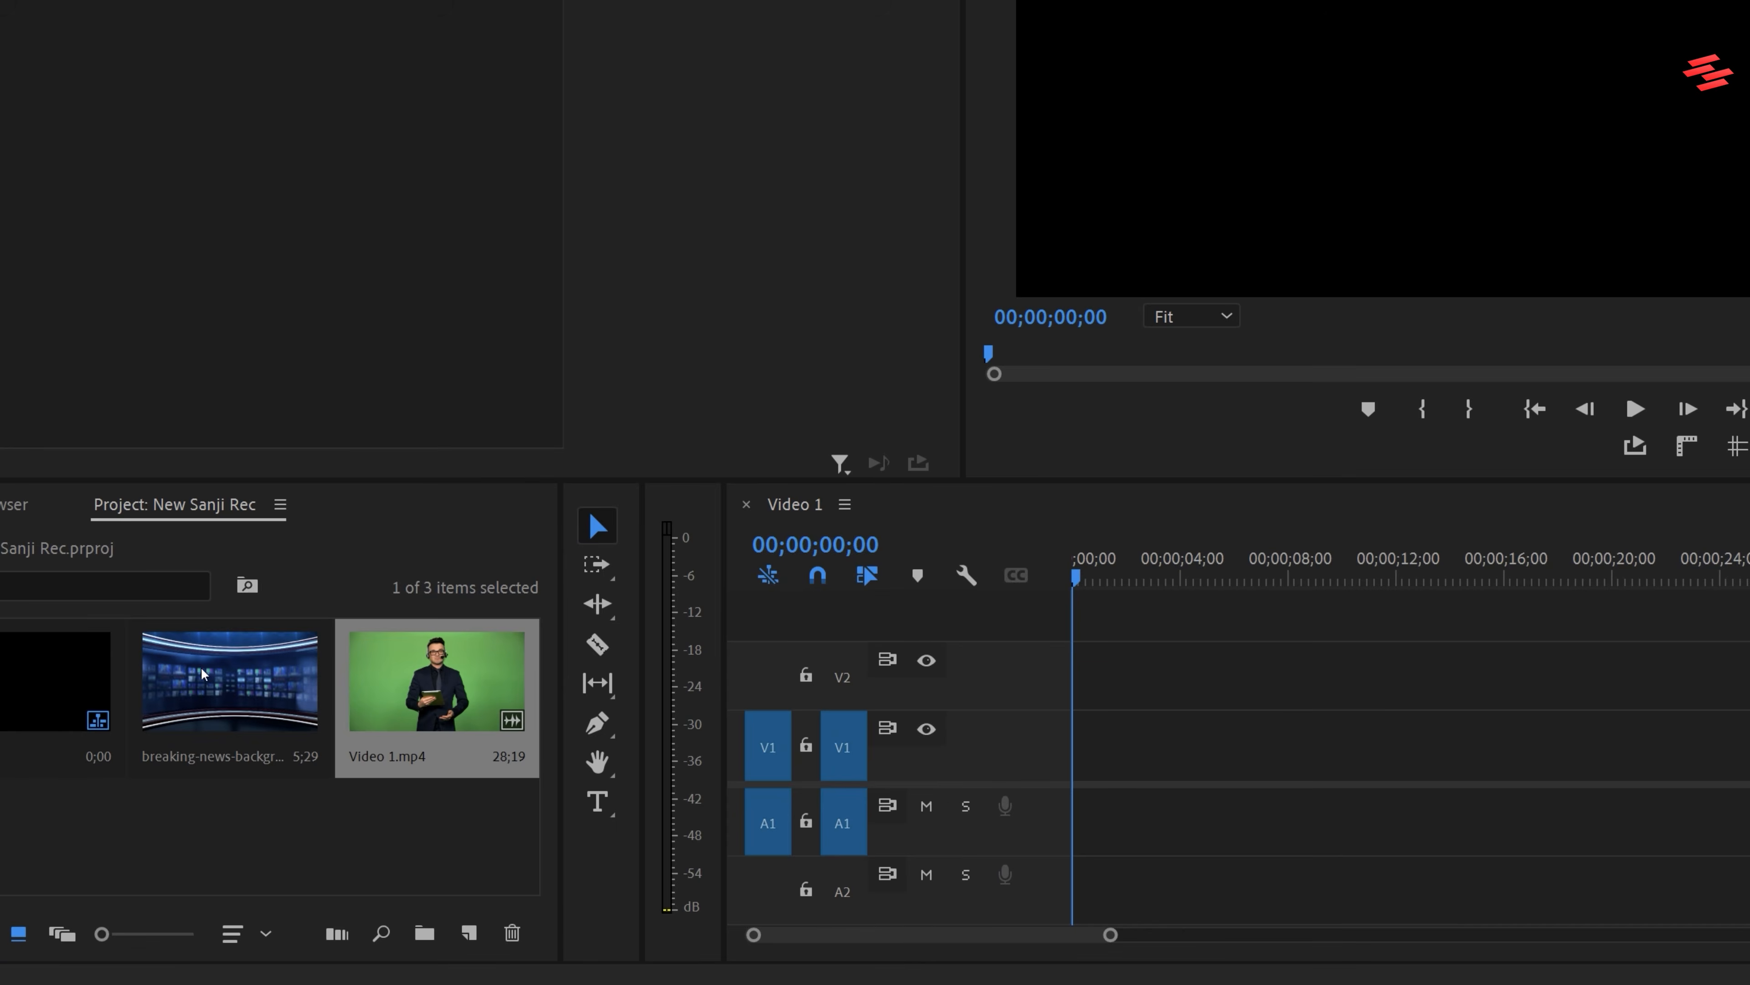
Place the breaking-news background on V1 and Video 1.mp4 on V2 at the sequence start, and extend the background to the video's end
left_click_drag(203, 674, 1066, 757)
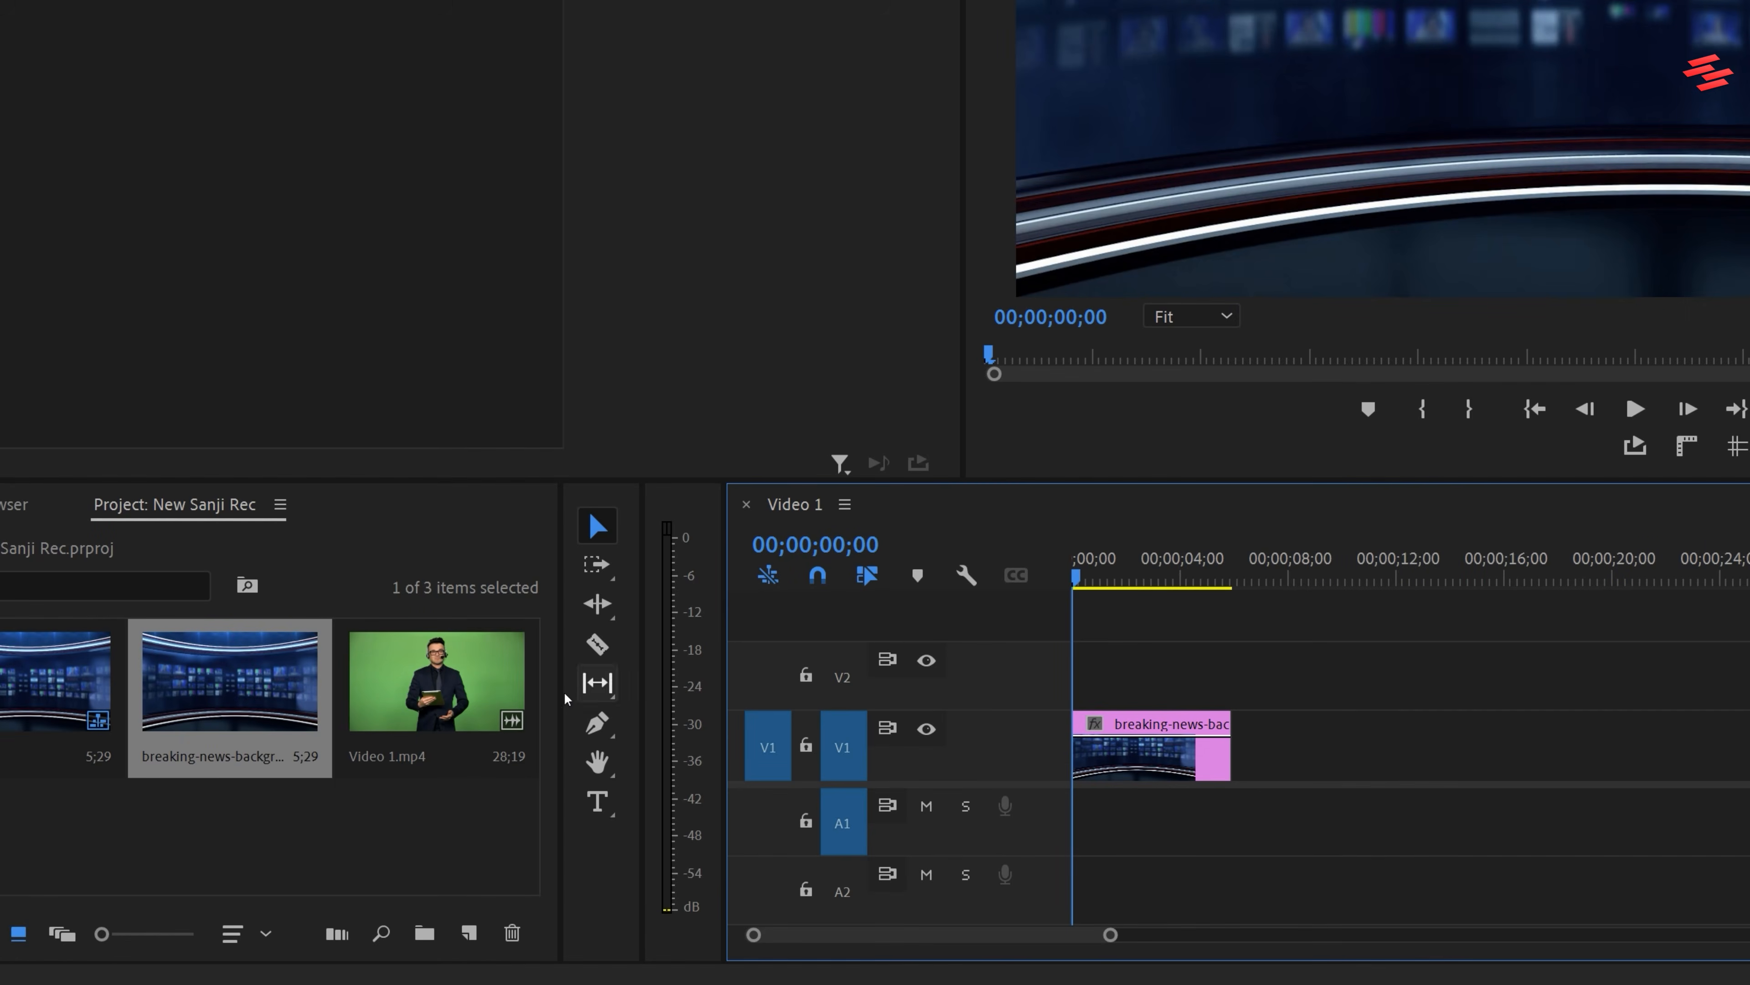
left_click(437, 682)
left_click_drag(437, 683, 1082, 675)
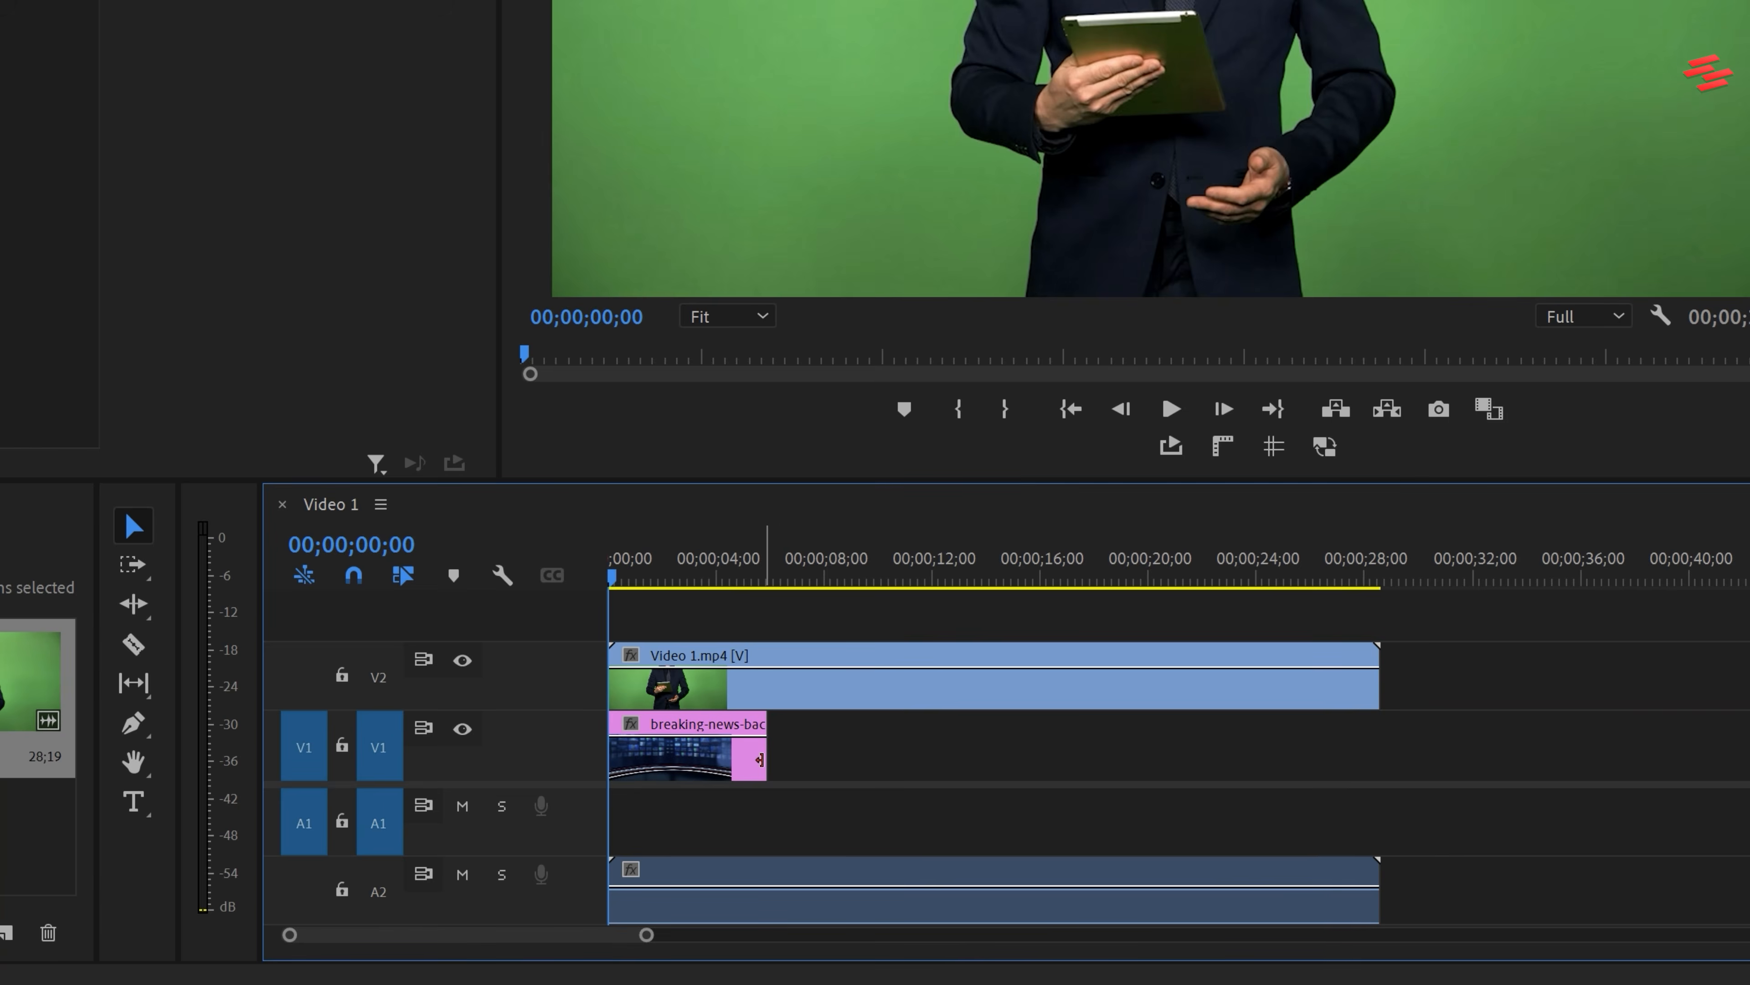
left_click_drag(760, 759, 1378, 759)
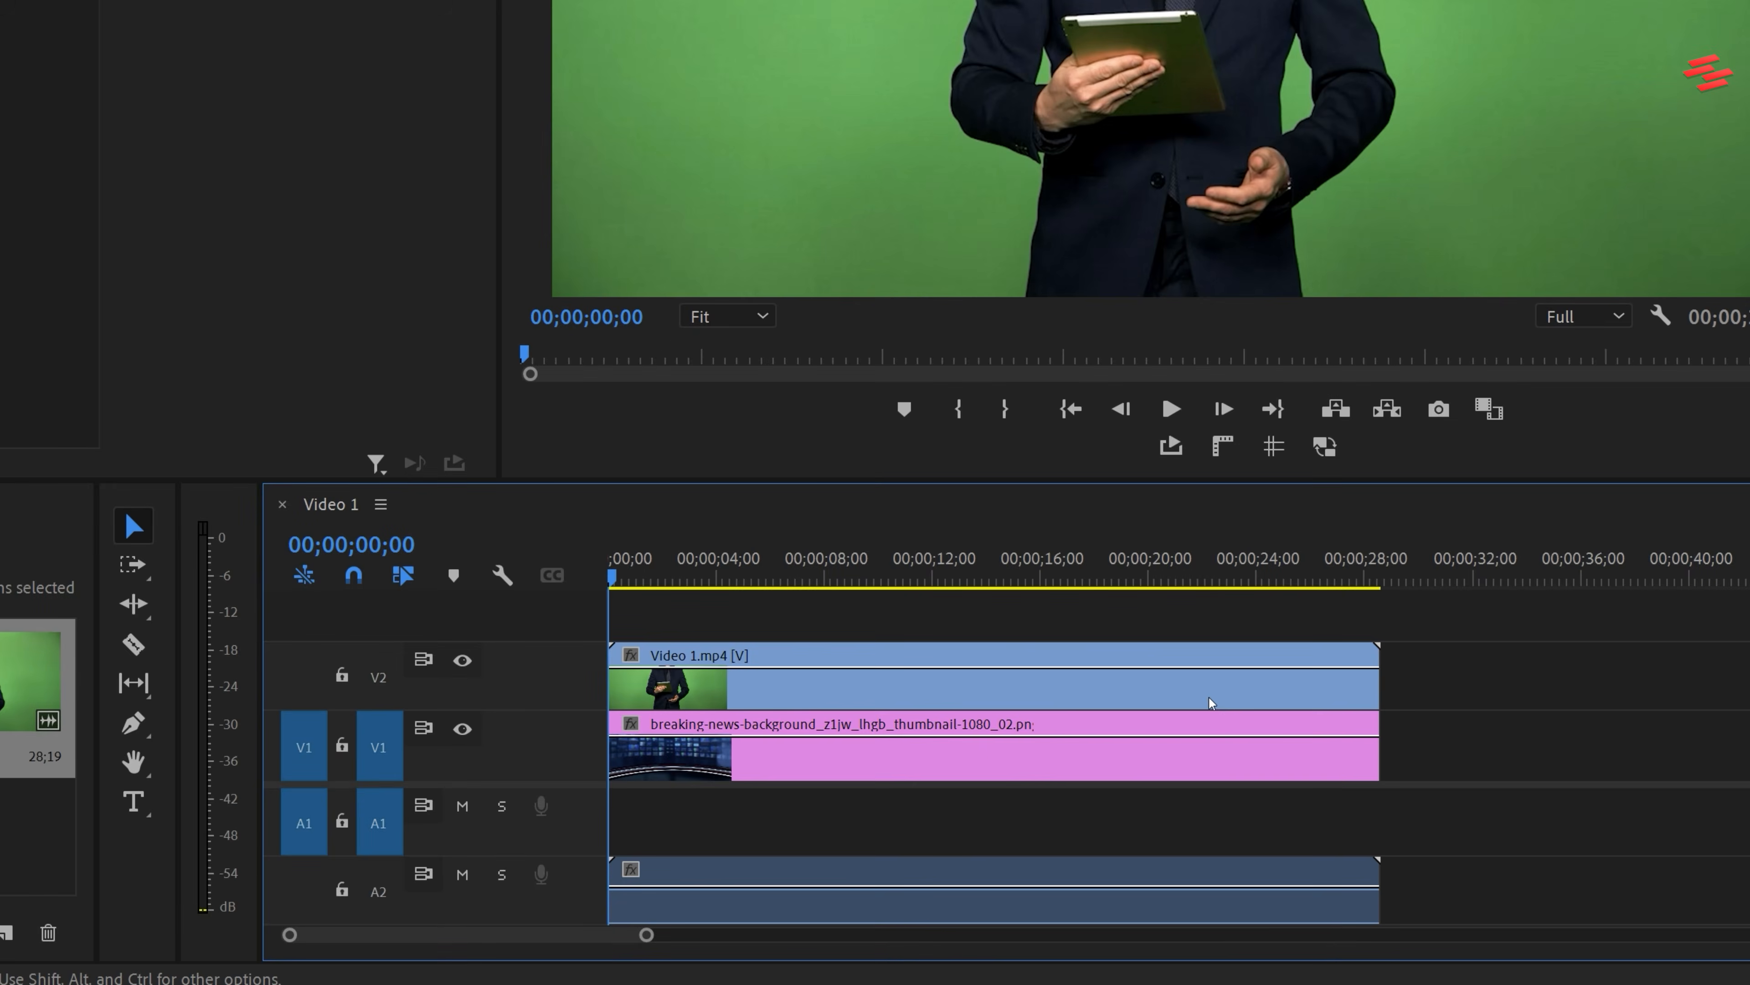
Search the effects for "ultra" and apply Ultra Key to Video 1.mp4 on V2
left_click(1206, 702)
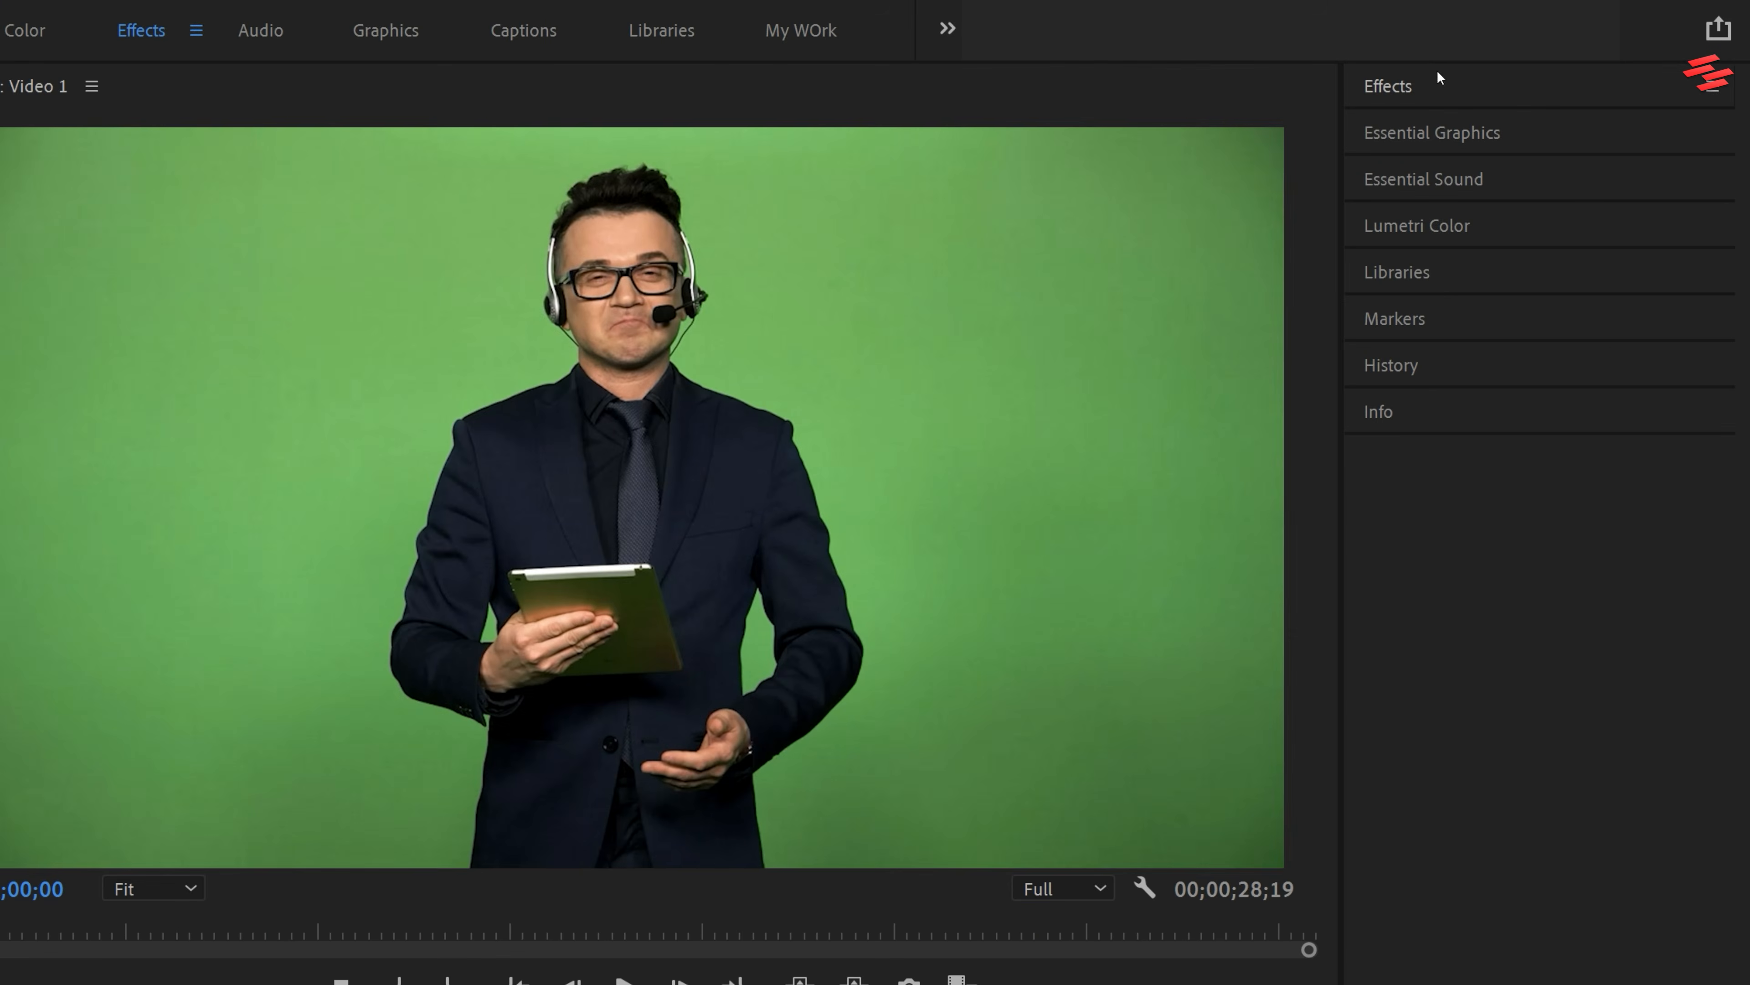
left_click(1445, 84)
left_click(1449, 123)
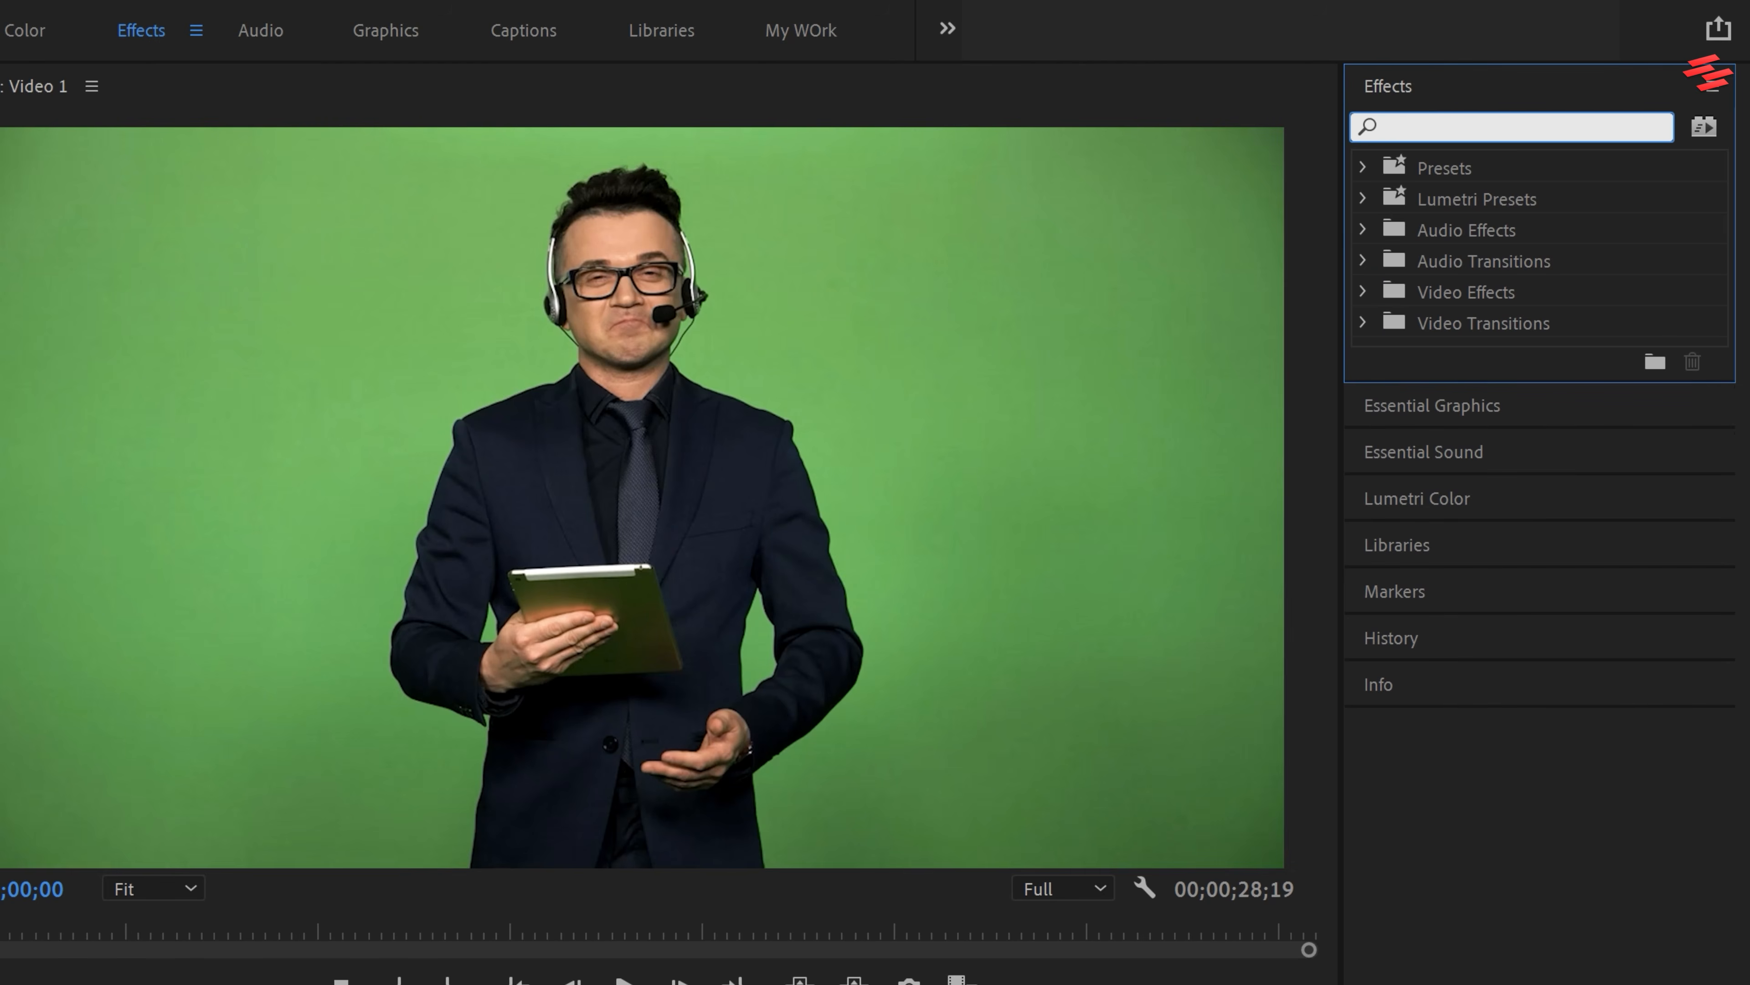
type("ultra")
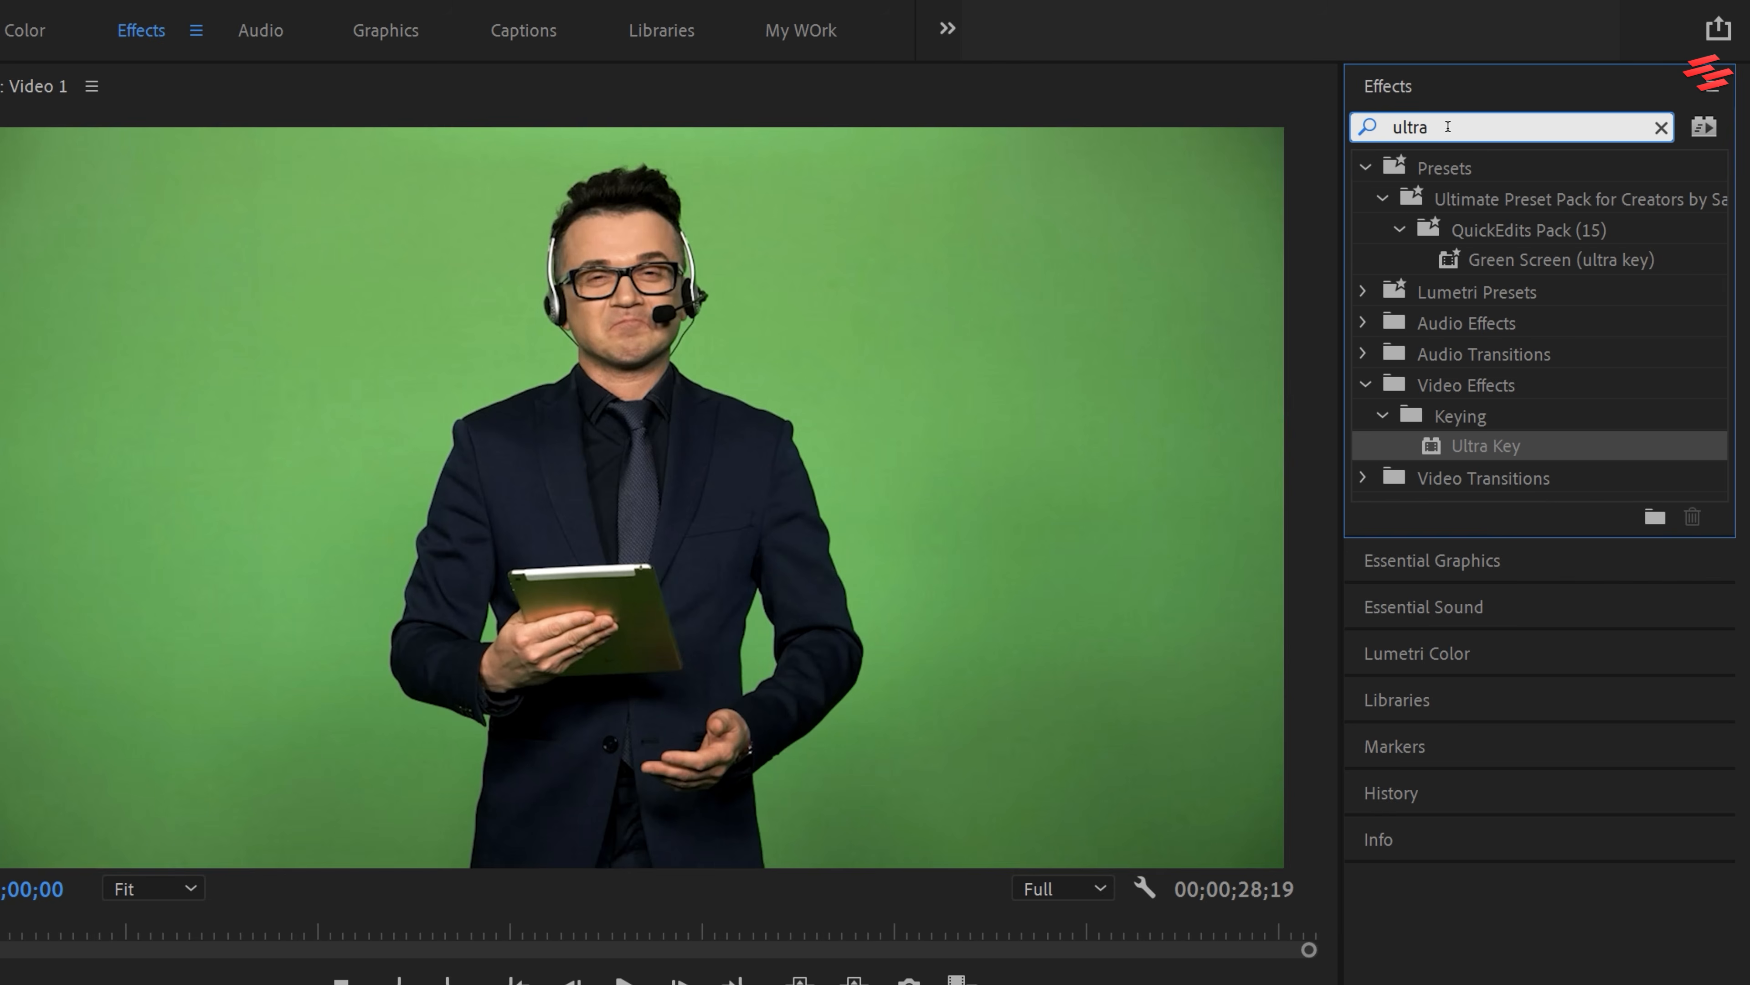
left_click(1480, 444)
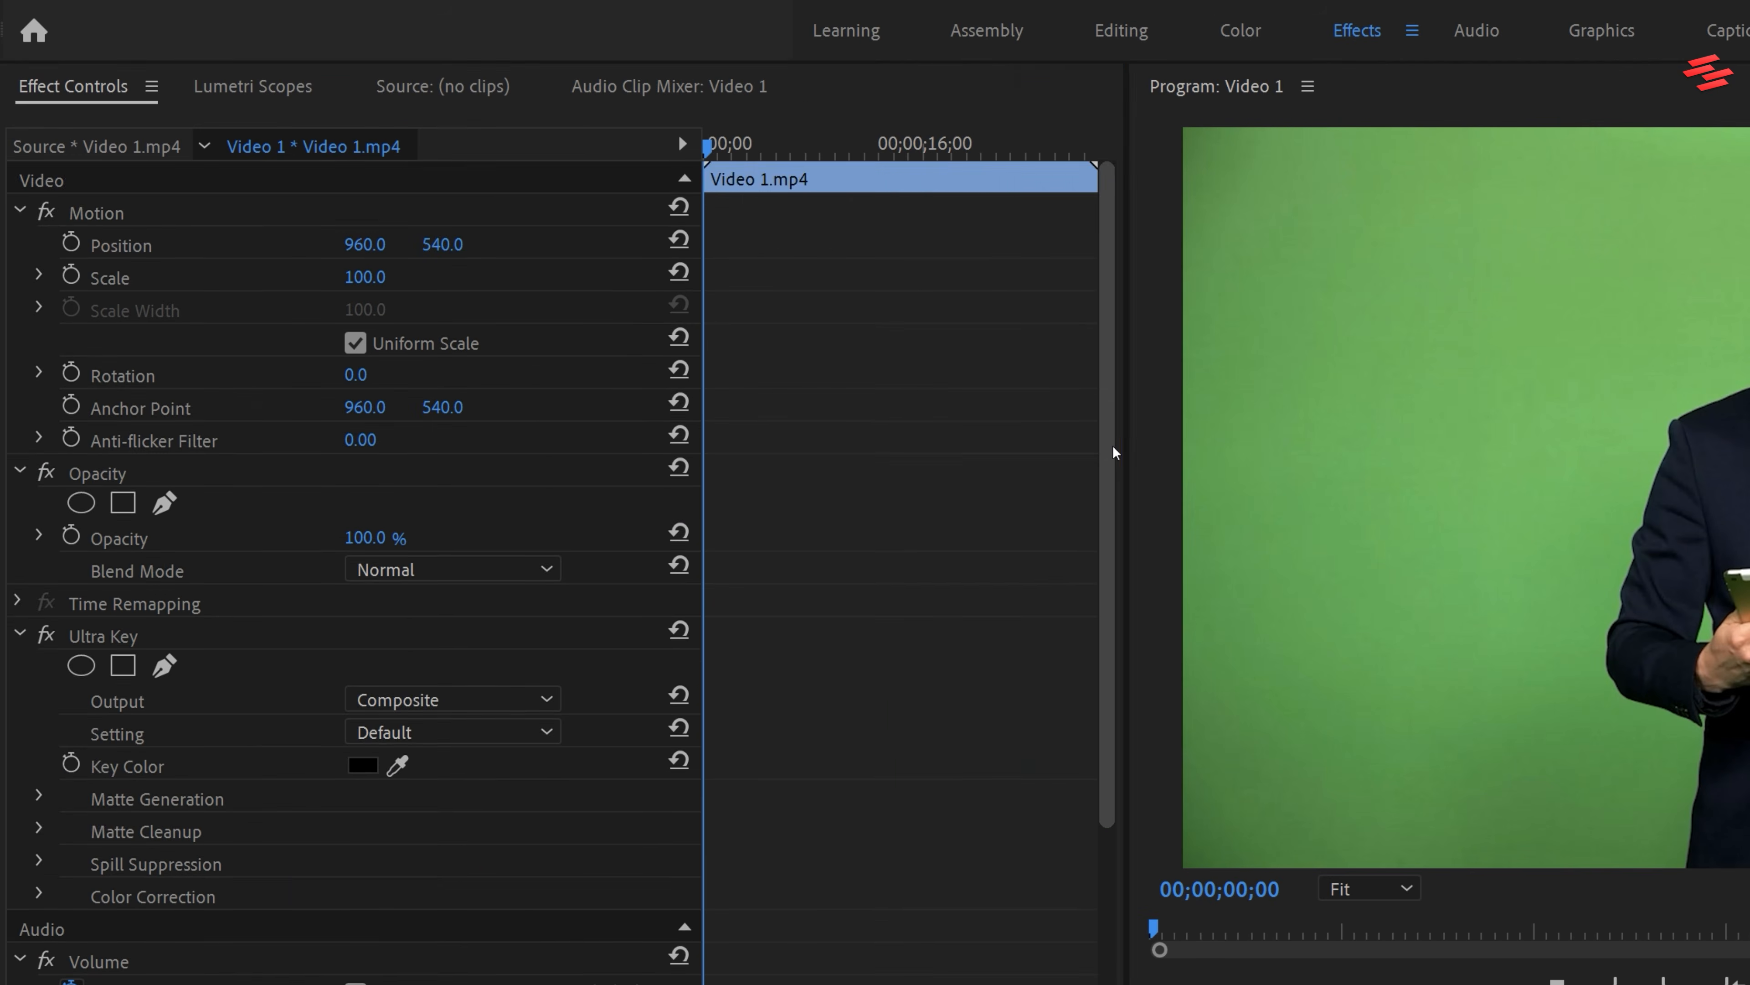
Set Ultra Key's Key Color by sampling the green backdrop beside the presenter in the program preview
left_click(1113, 448)
left_click_drag(1115, 452, 1112, 663)
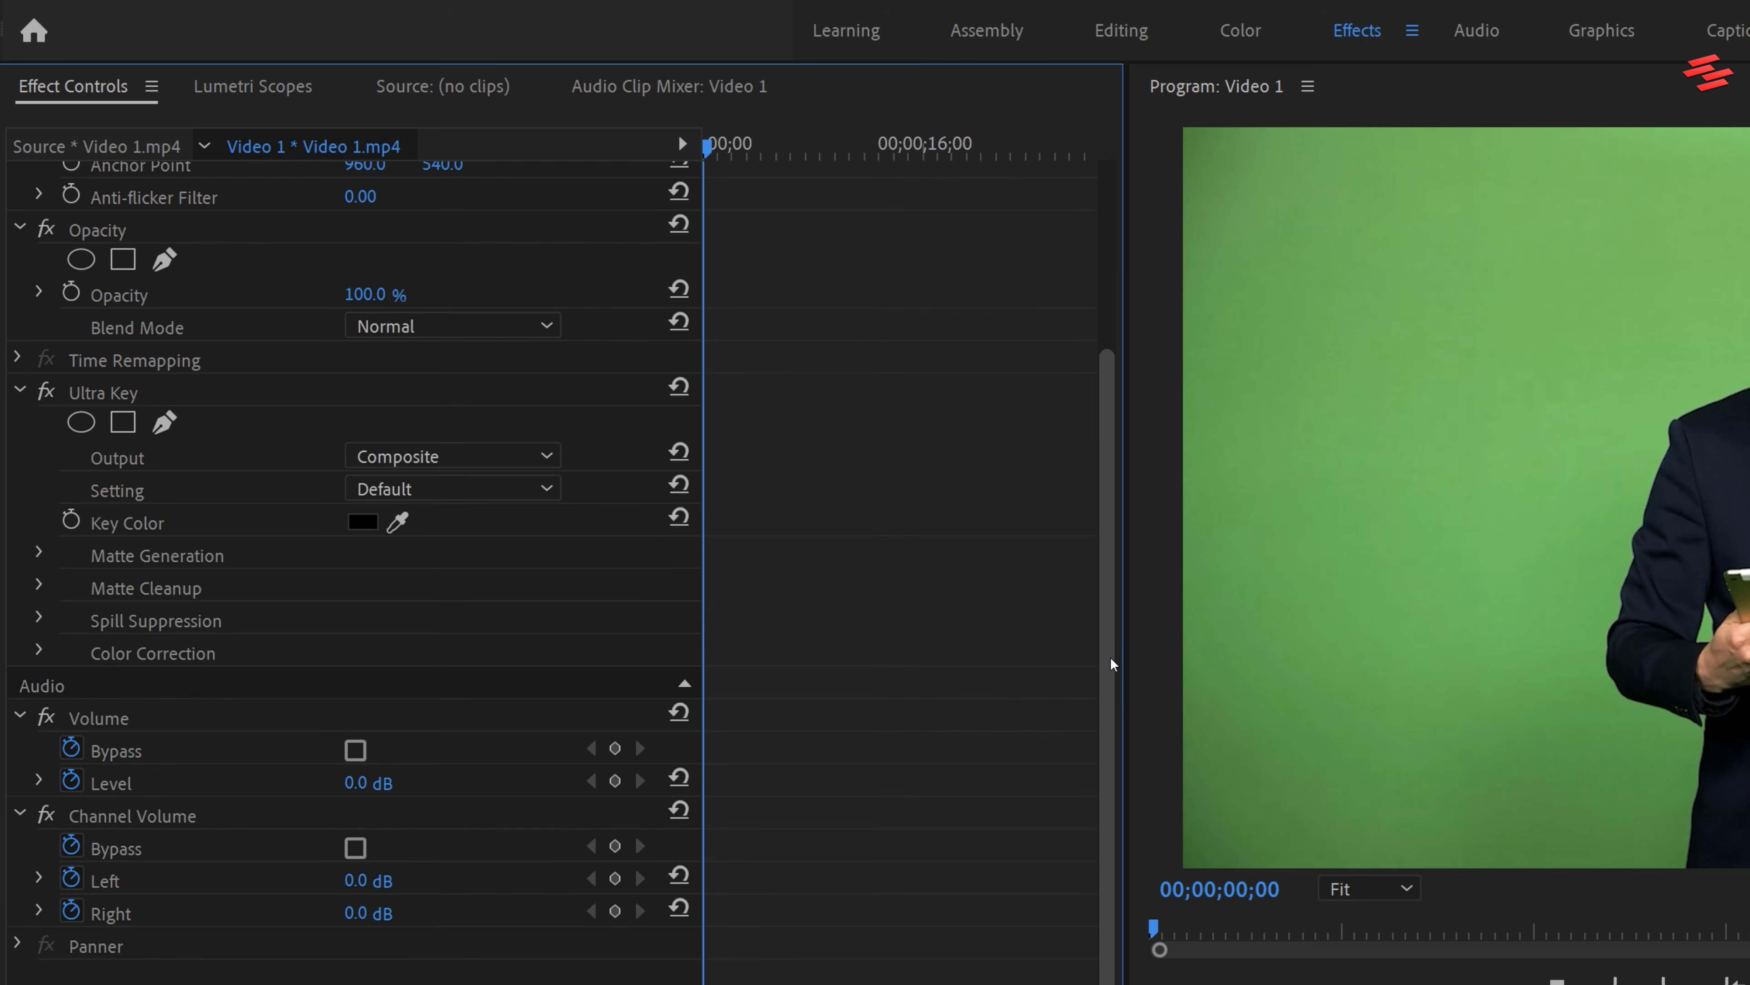
left_click(394, 521)
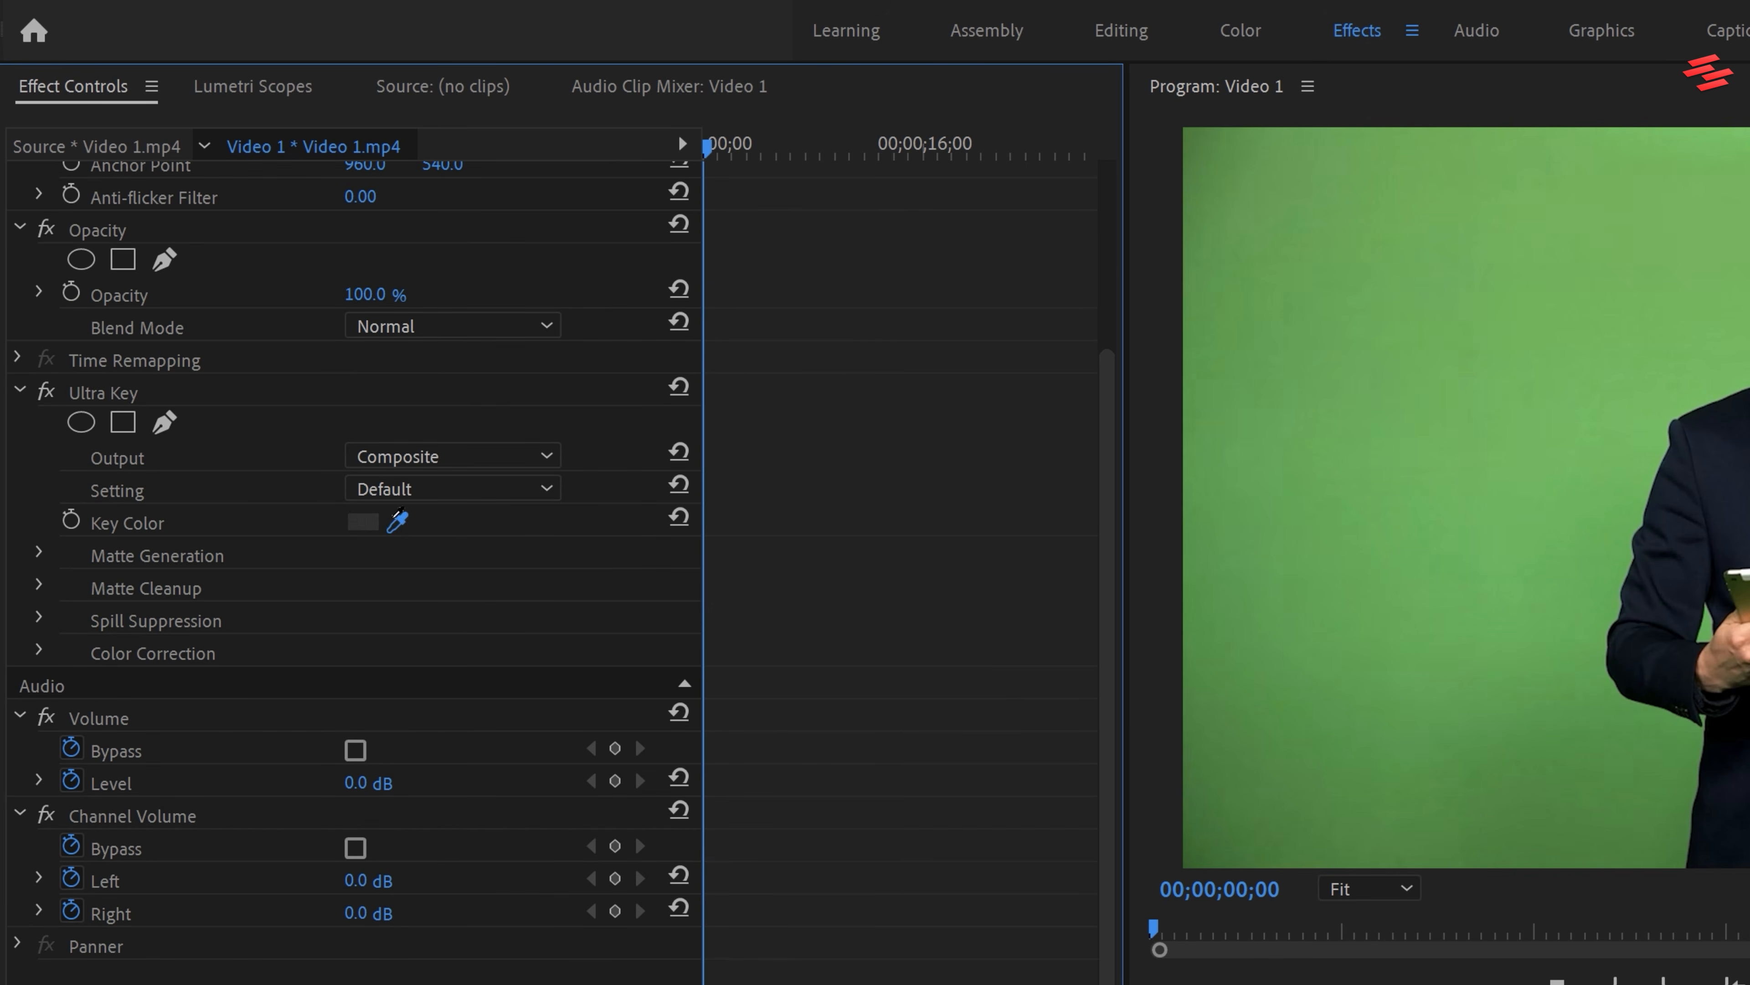
left_click(1556, 510)
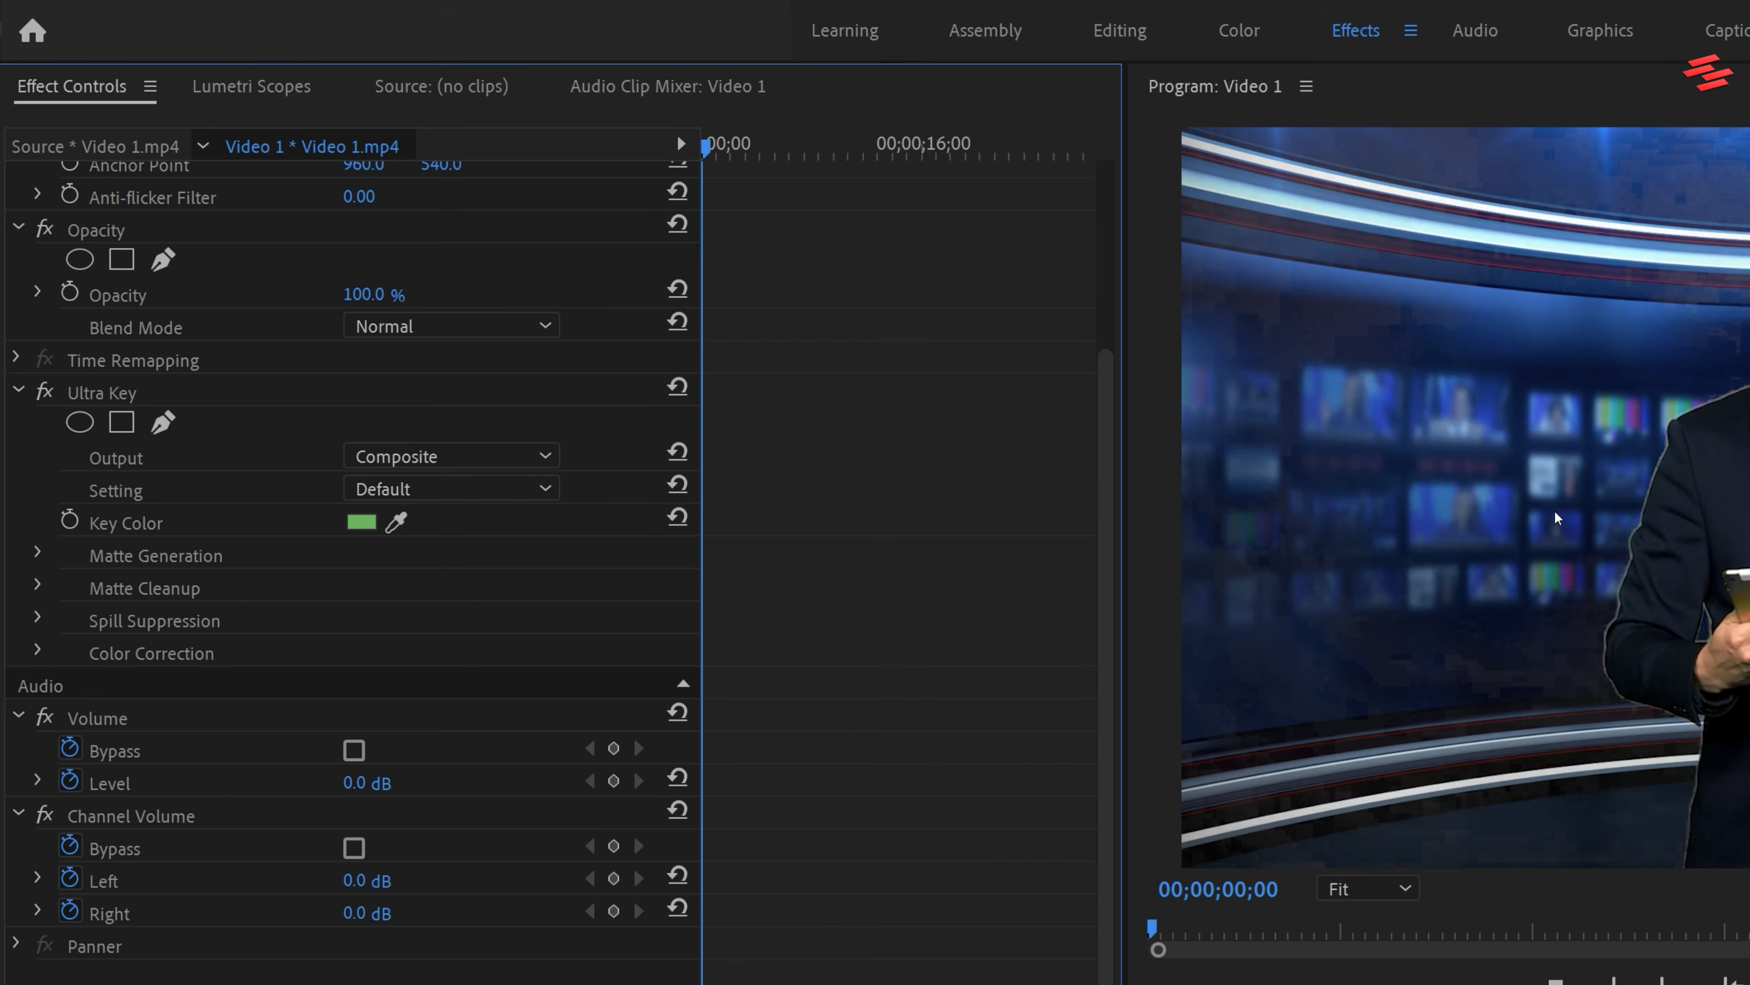
Switch Ultra Key's Output to Alpha Channel and set the Matte Generation Pedestal to 100
left_click(473, 455)
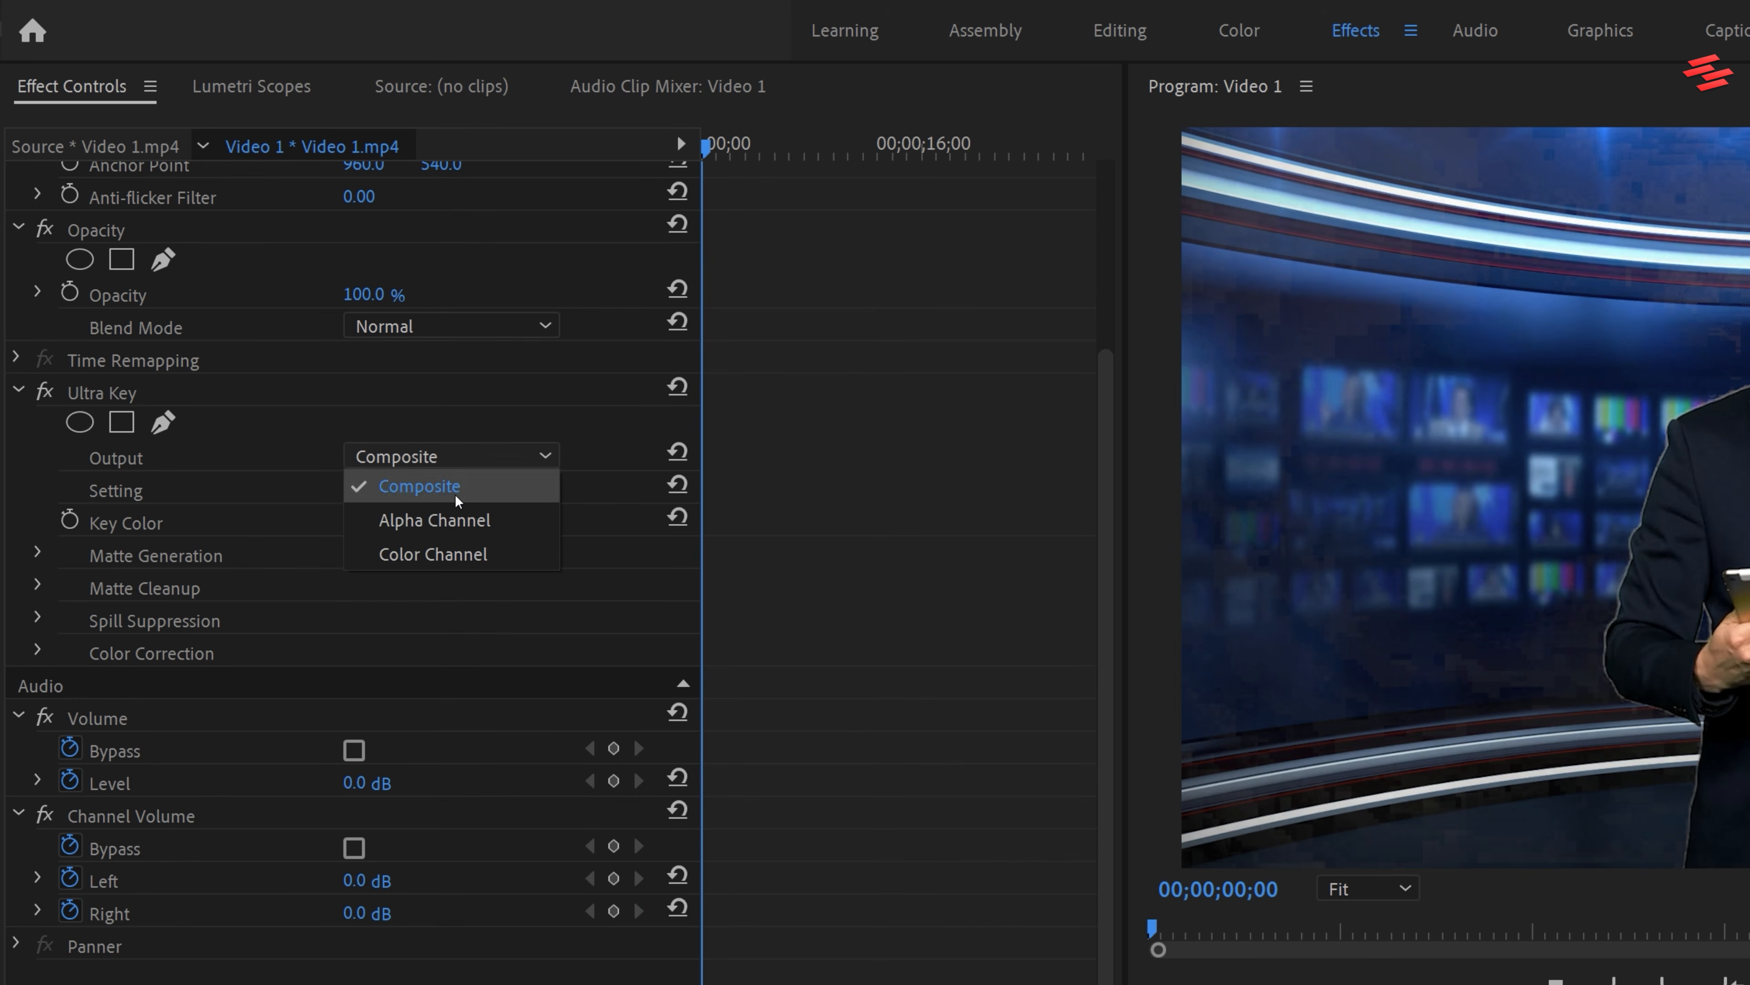
left_click(445, 513)
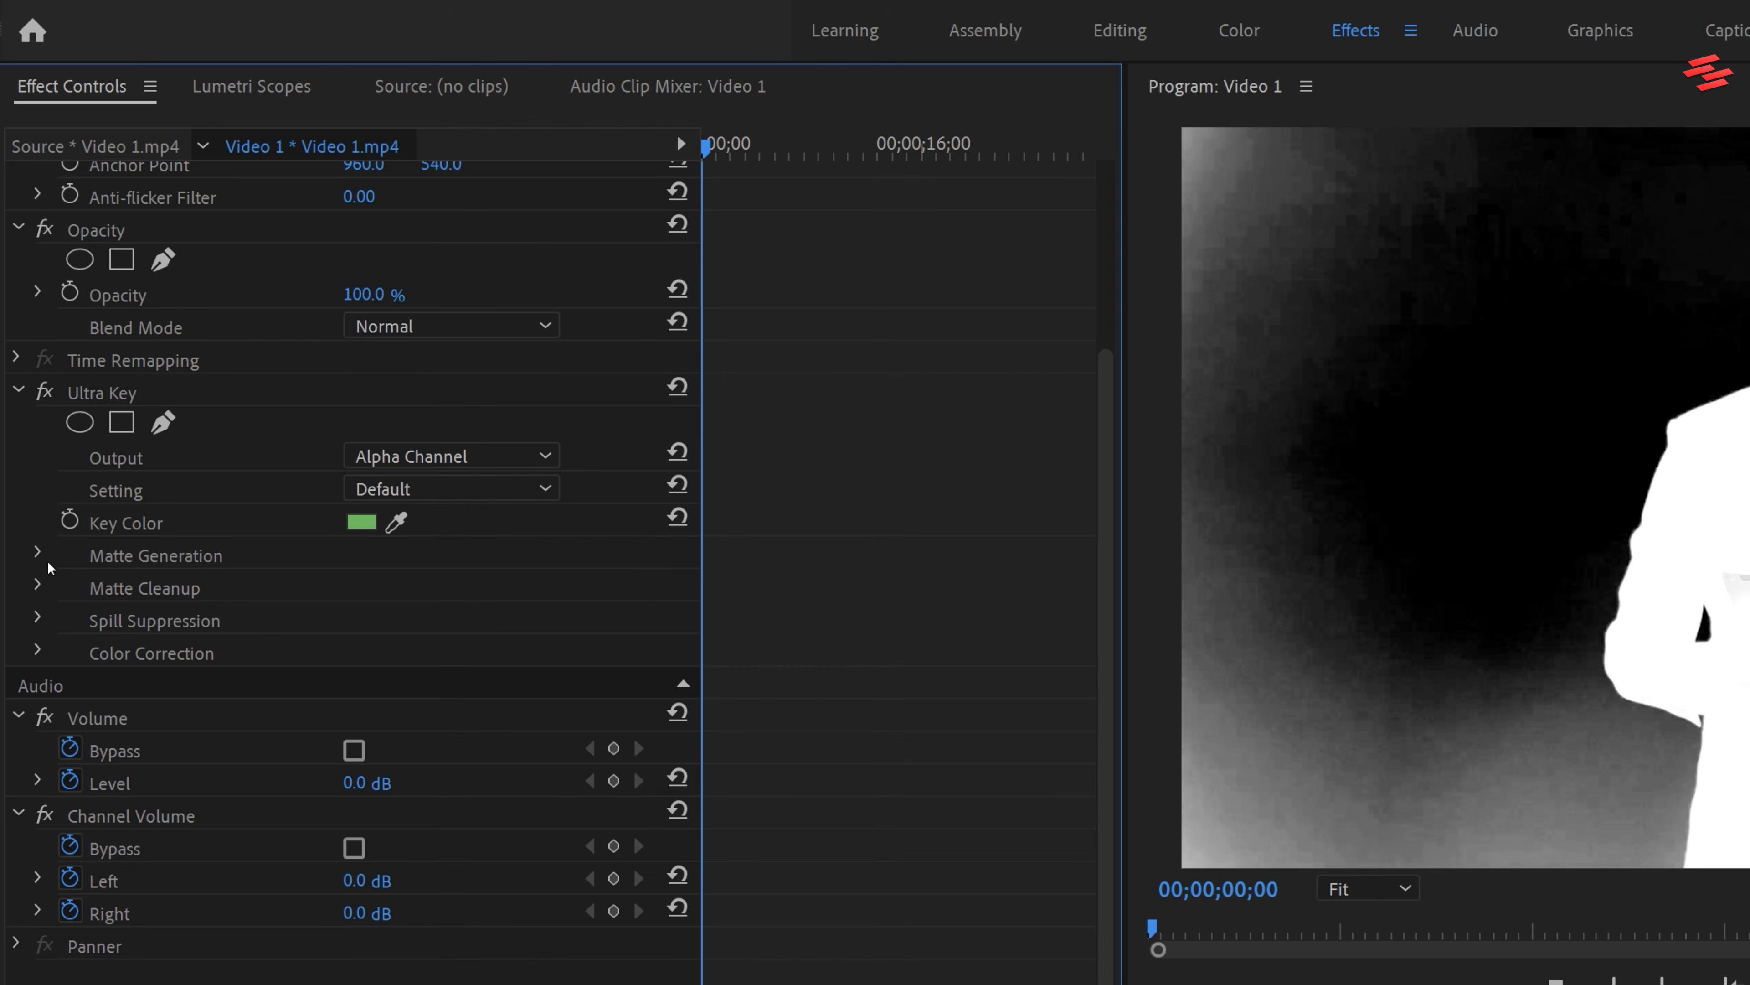
left_click(38, 553)
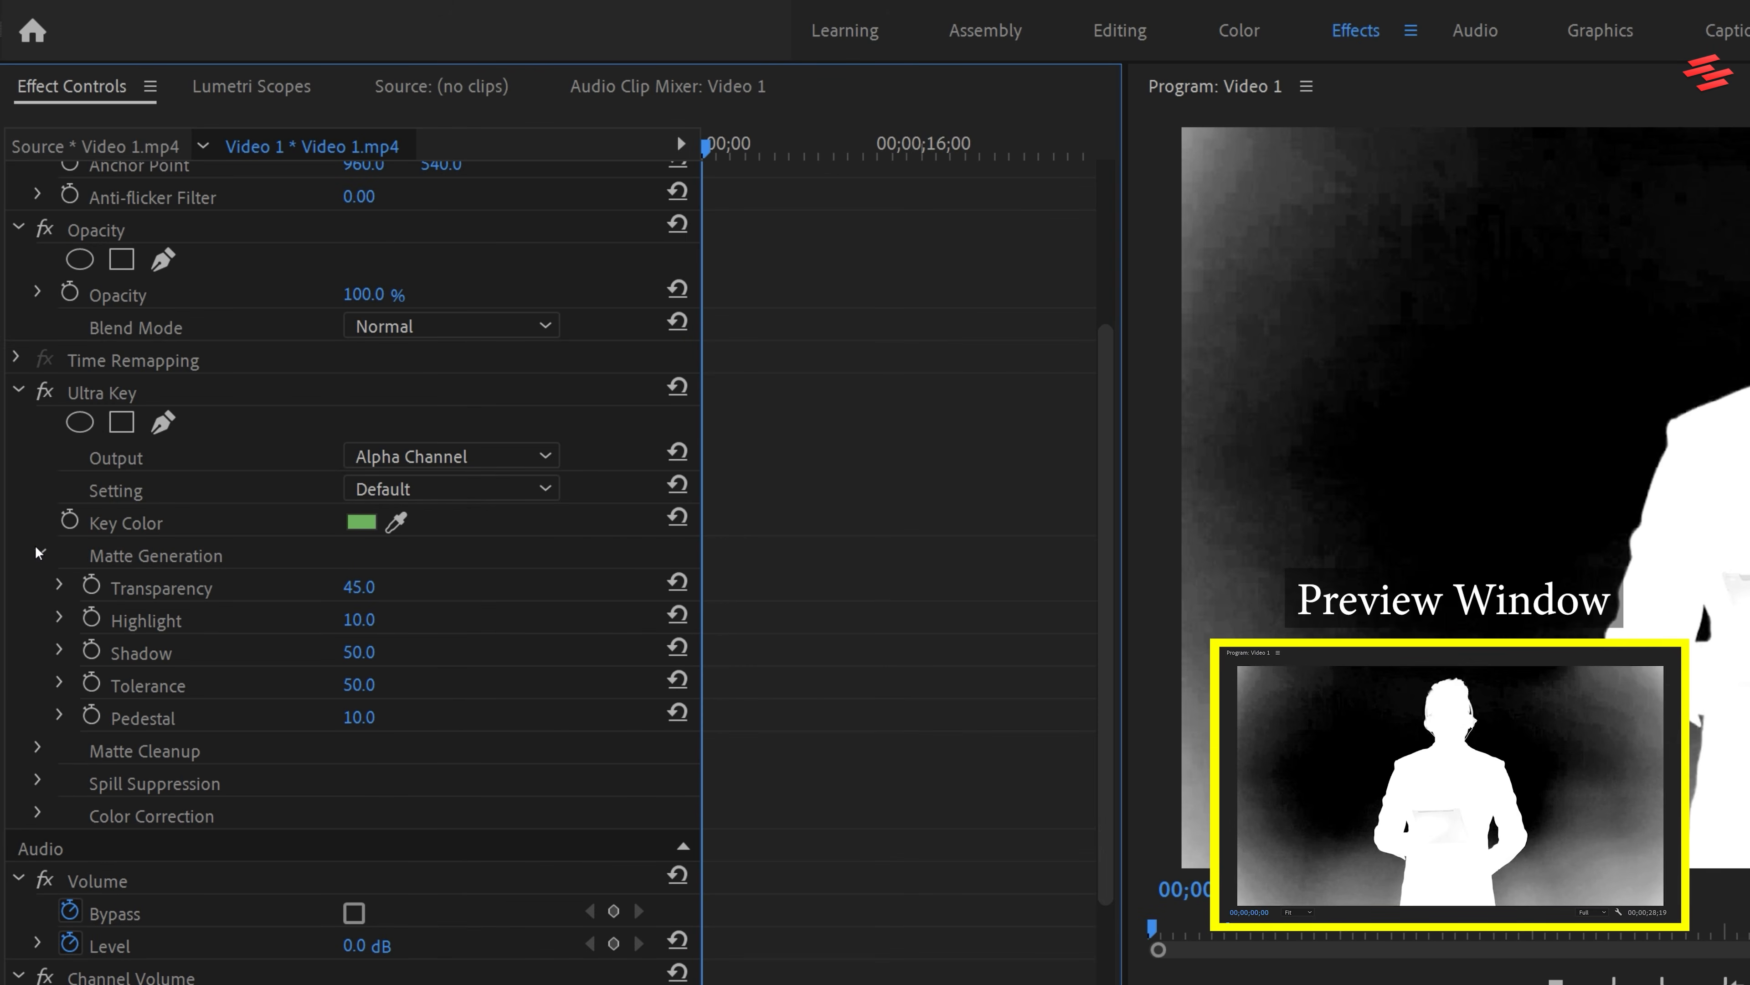
left_click(357, 718)
type("10")
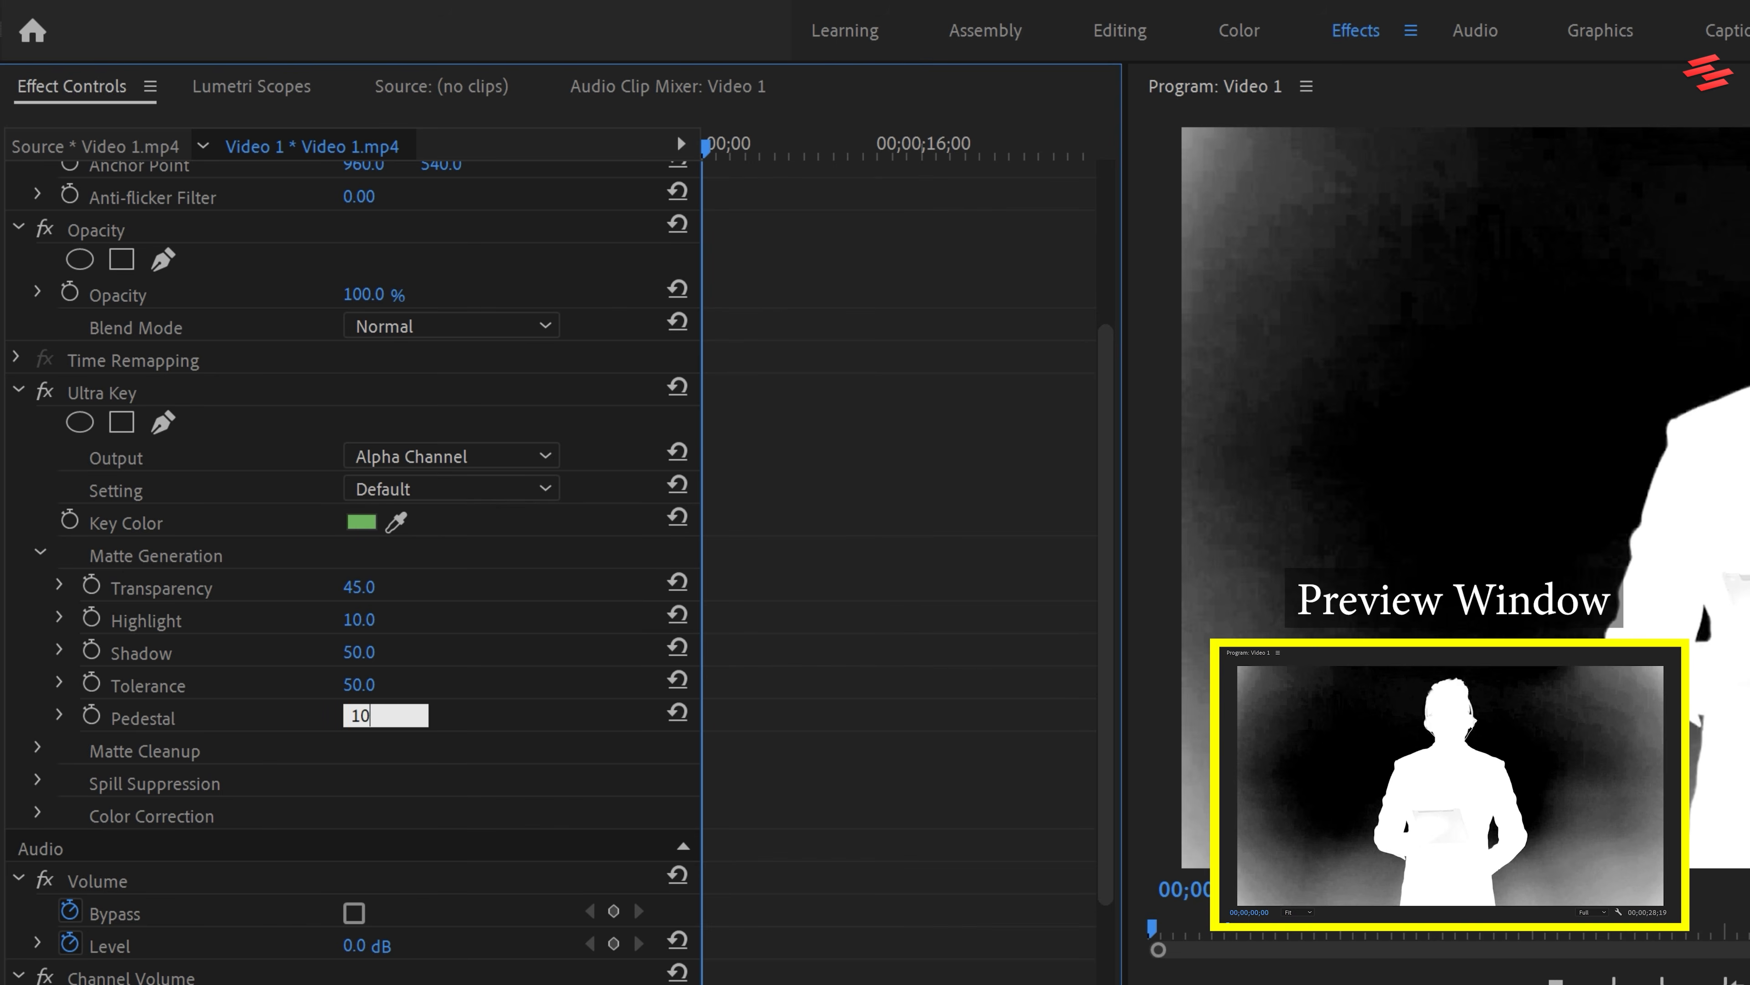
type("0")
key("Return")
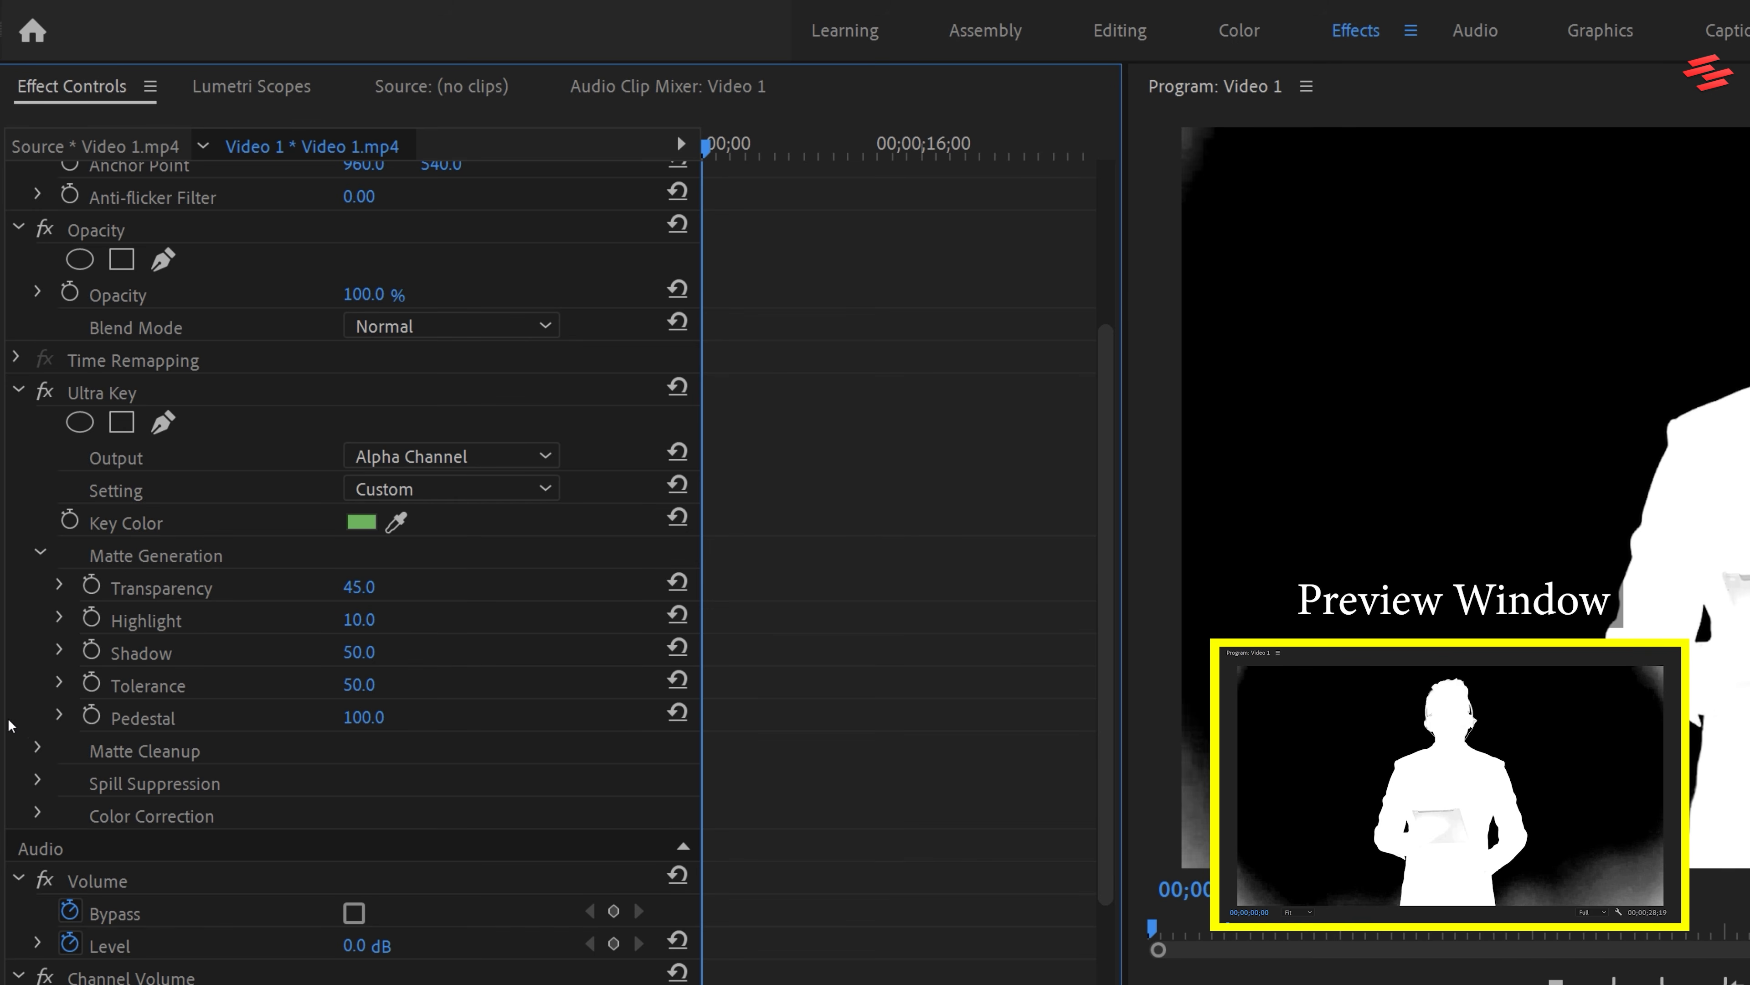
In Ultra Key's Matte Cleanup settings, set Choke to 25 and Contrast to 100
left_click(36, 748)
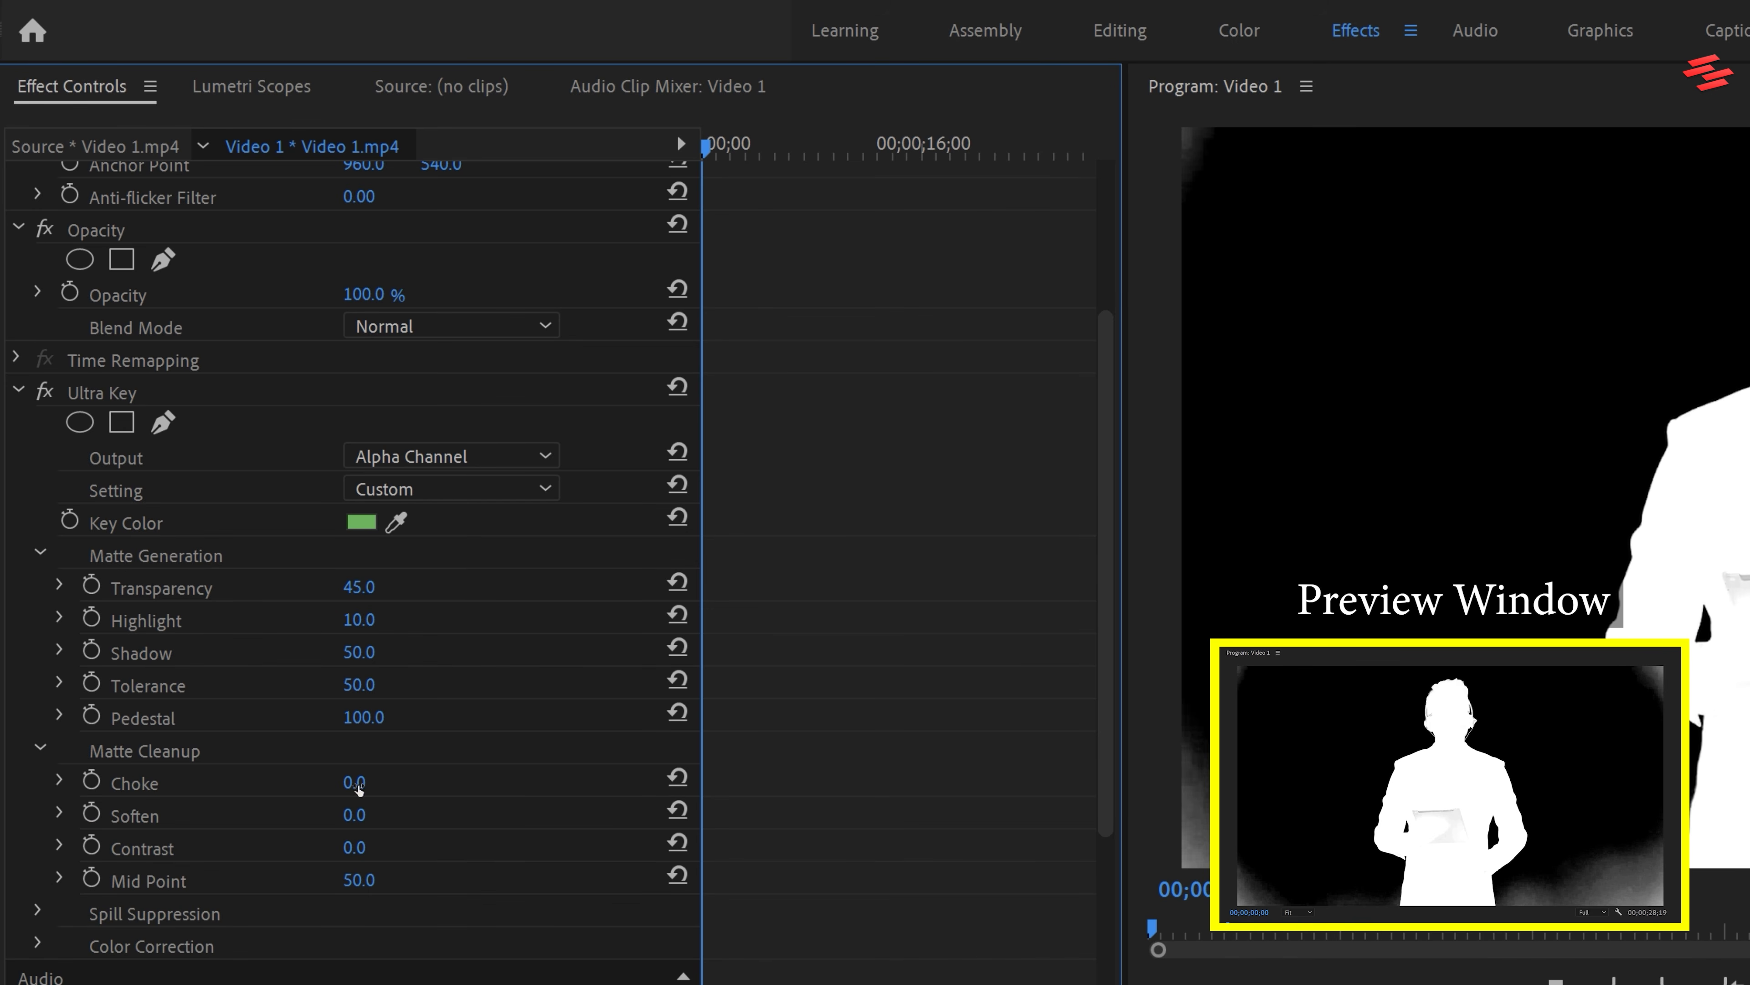
left_click(357, 783)
type("25")
key("Return")
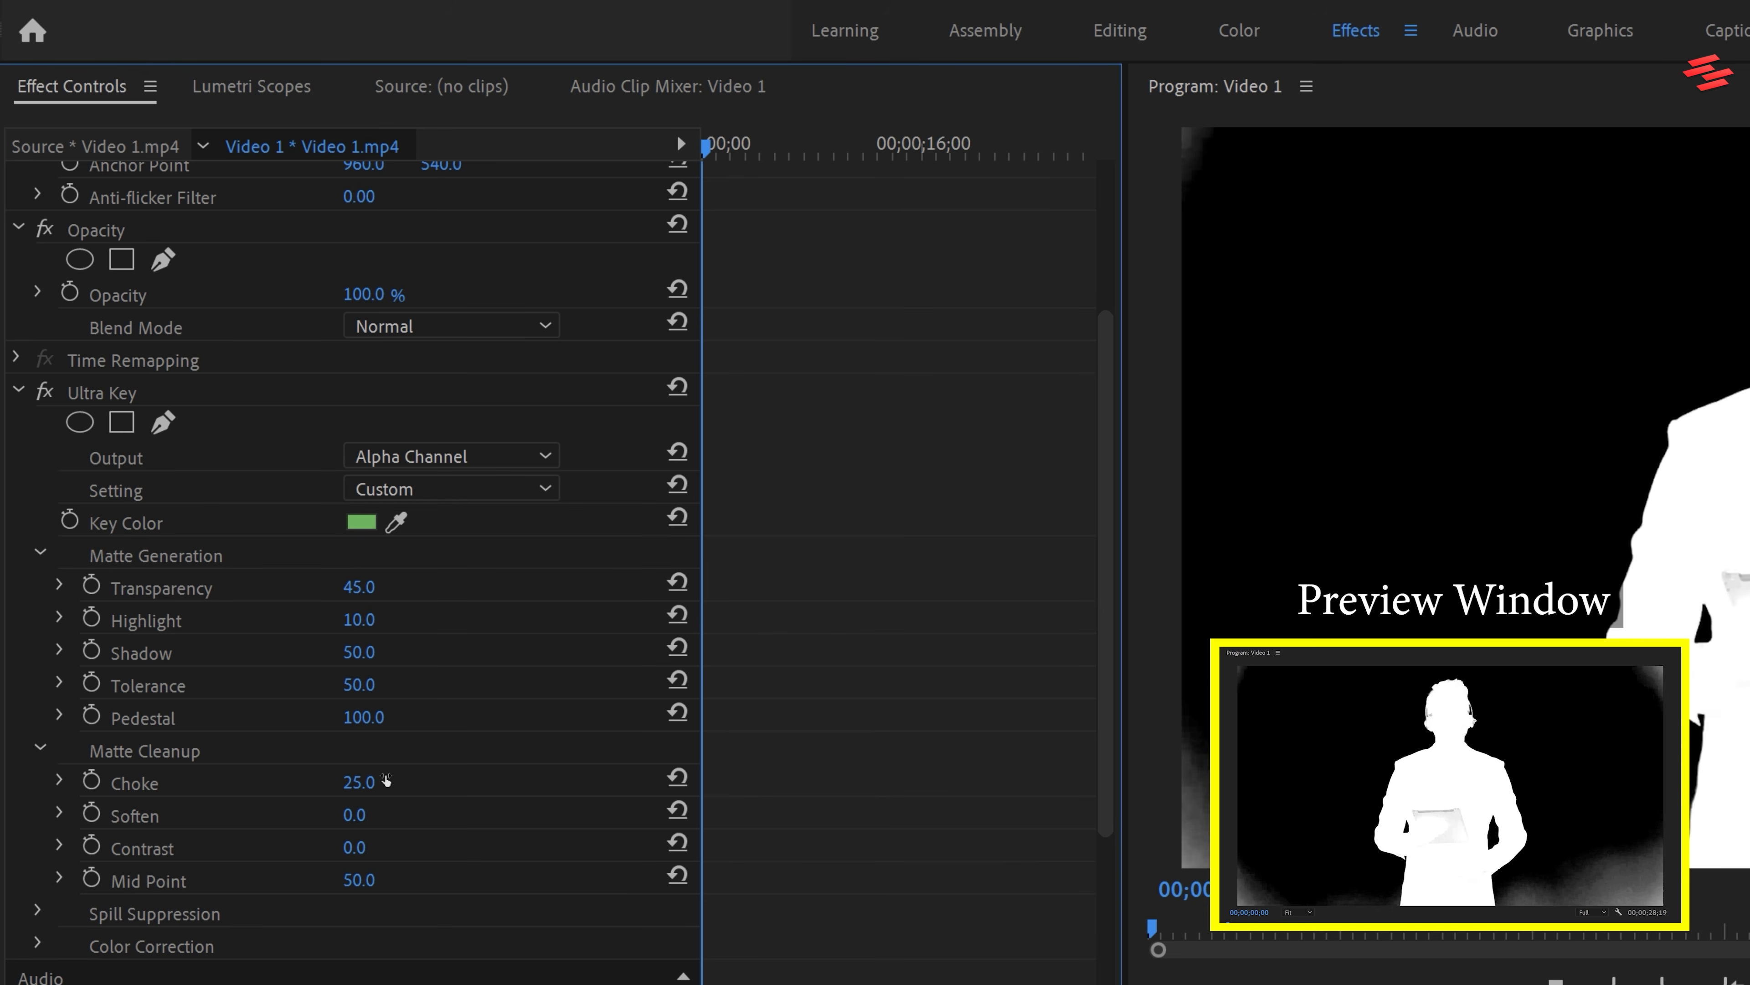
left_click(377, 843)
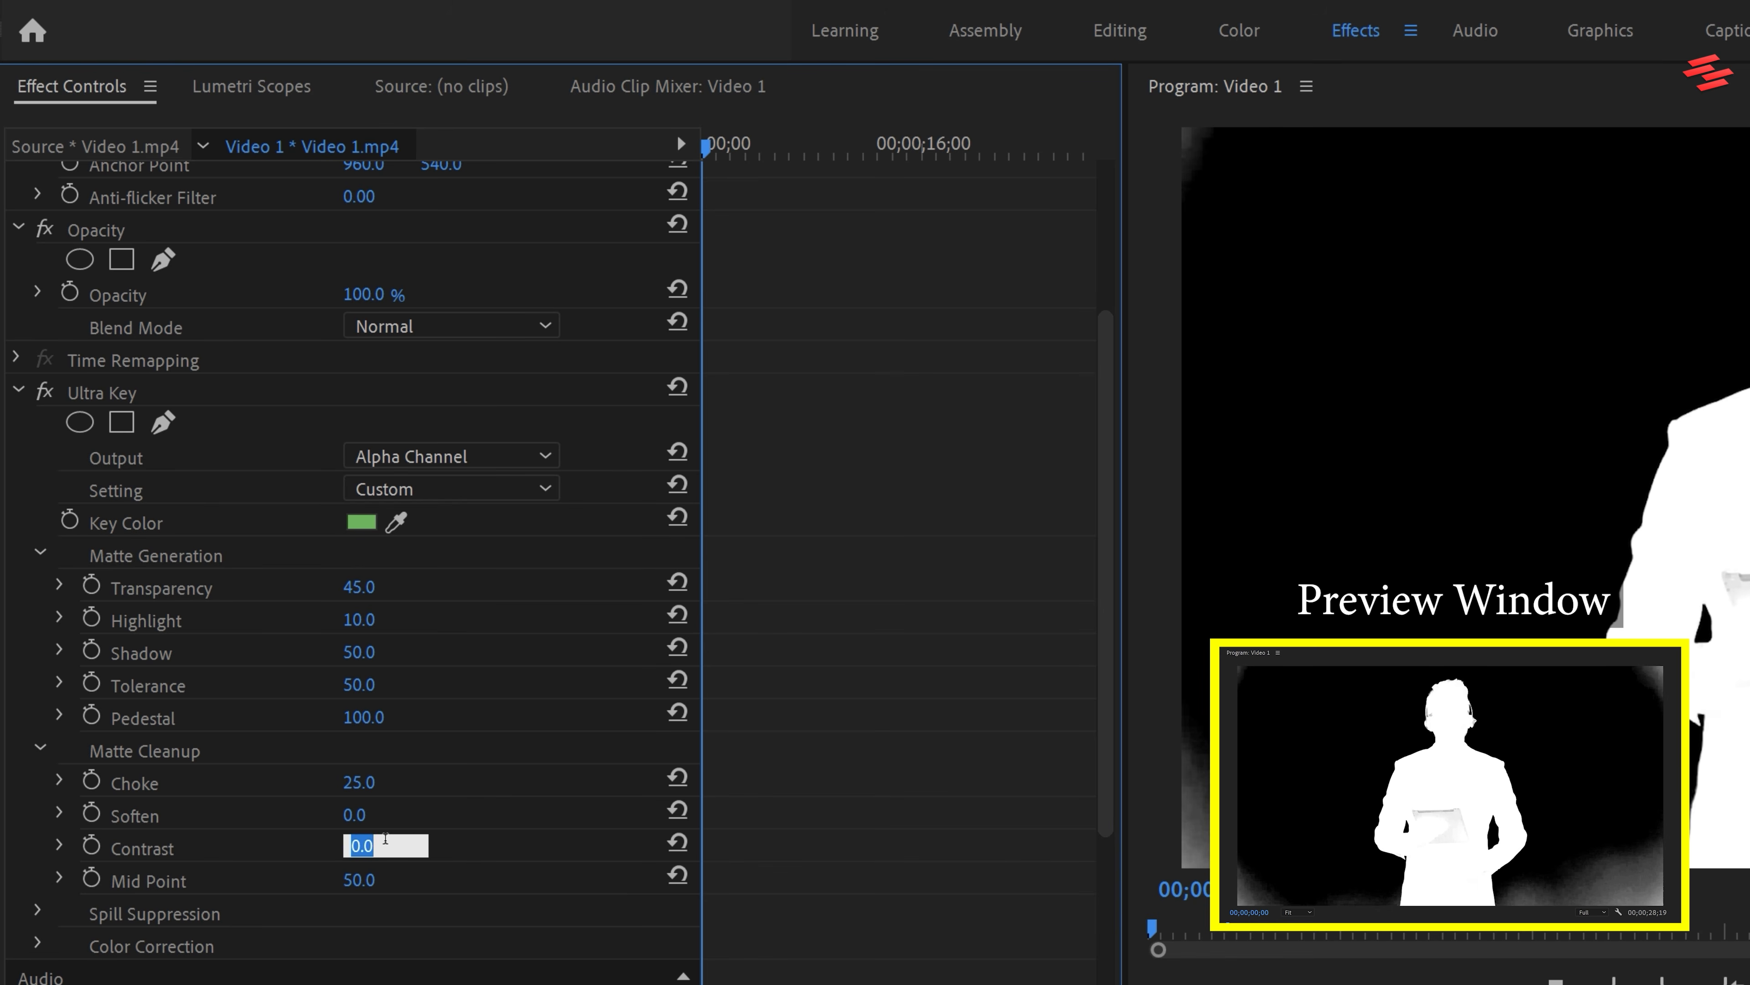
type("100")
key("Return")
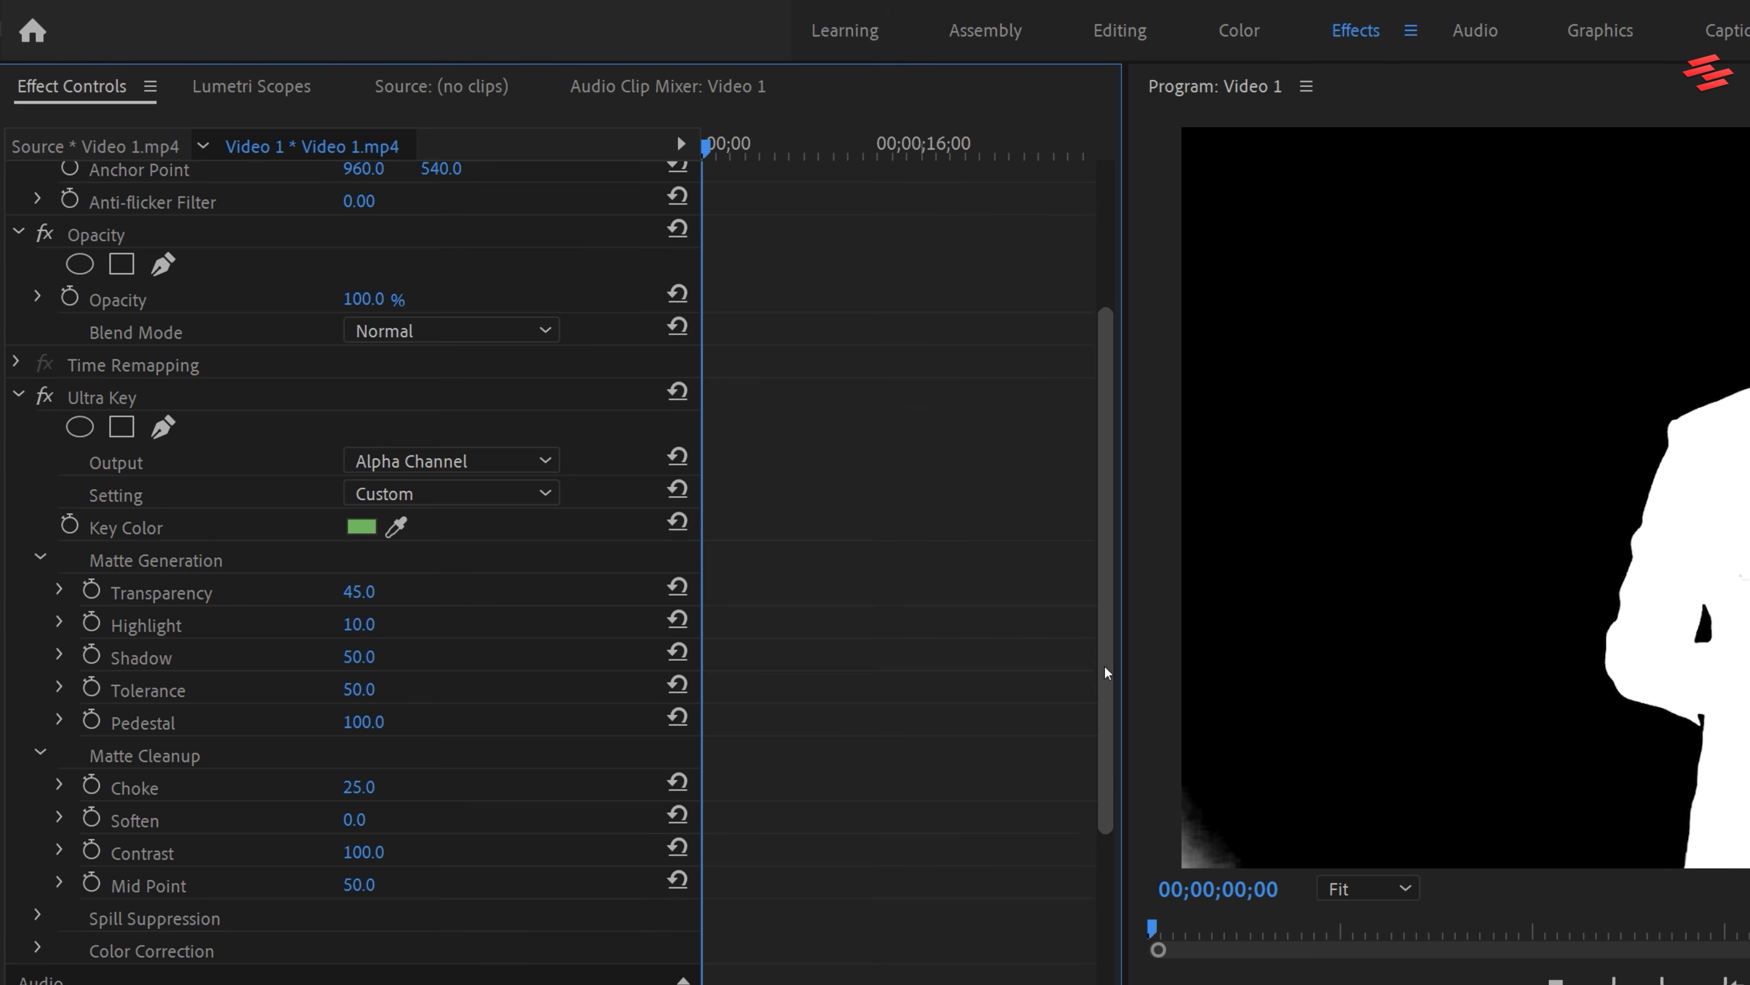
With the program preview at 100%, draw a closed free-draw bezier opacity mask around the presenter, excluding the grey corner areas
scroll(550, 548, "up", 3)
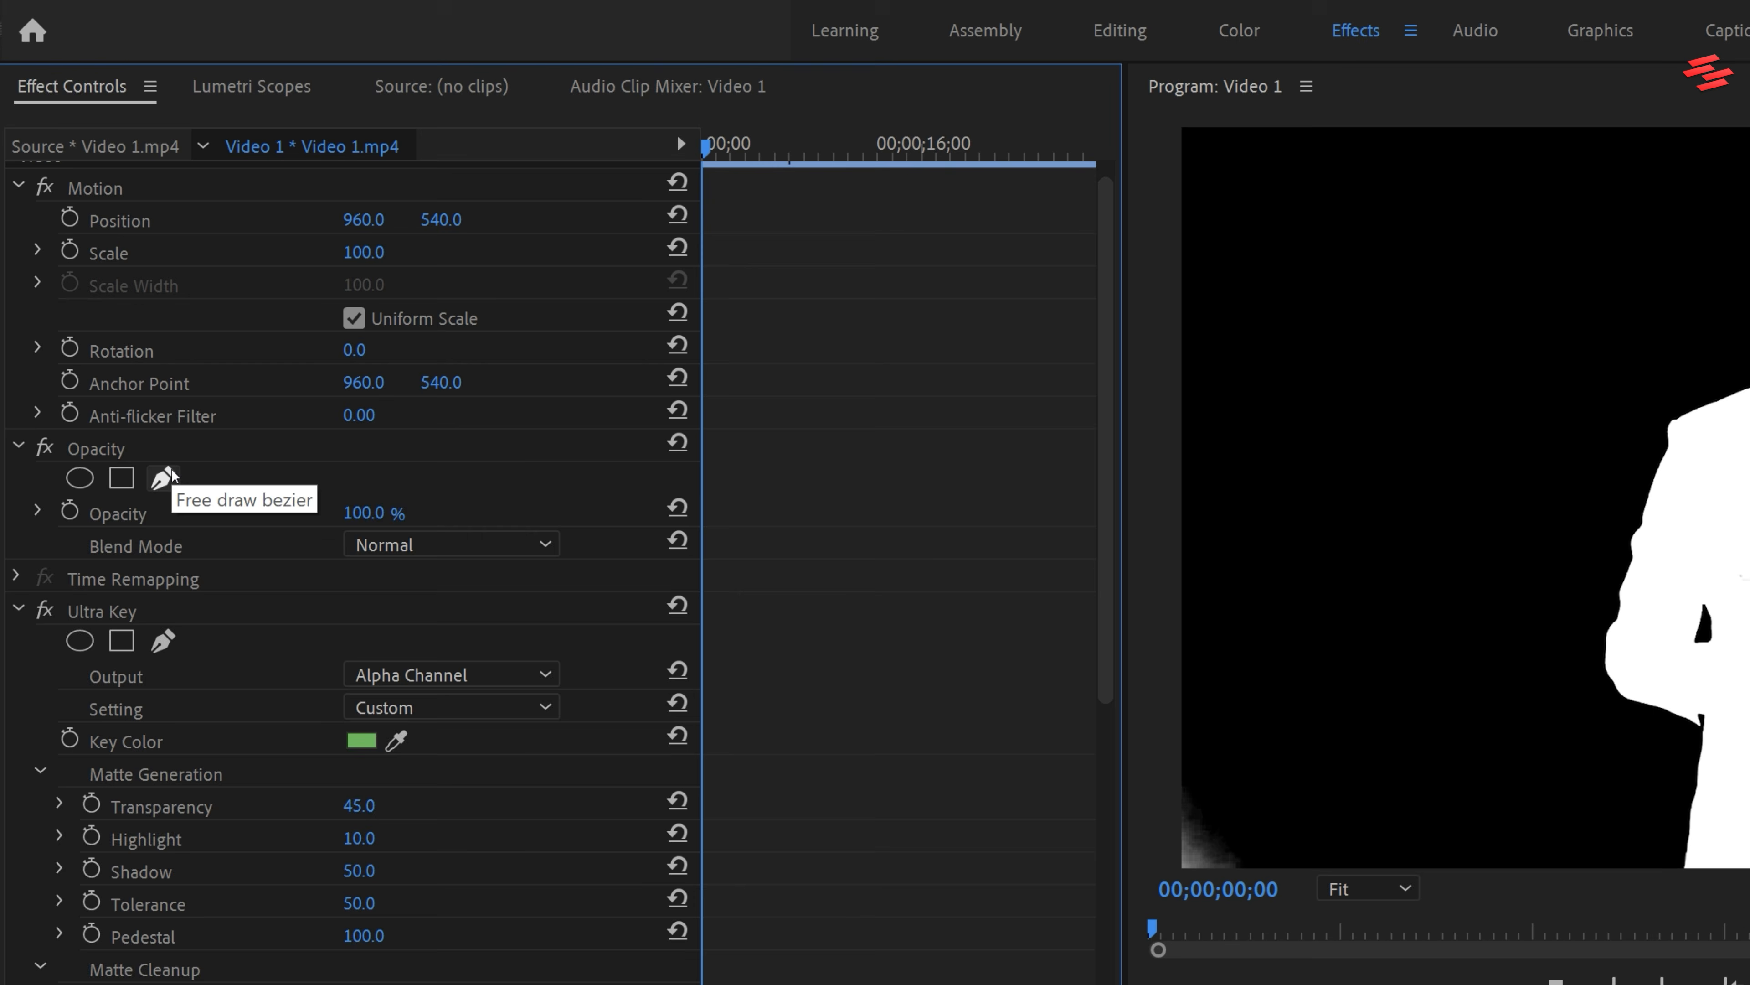
left_click(162, 478)
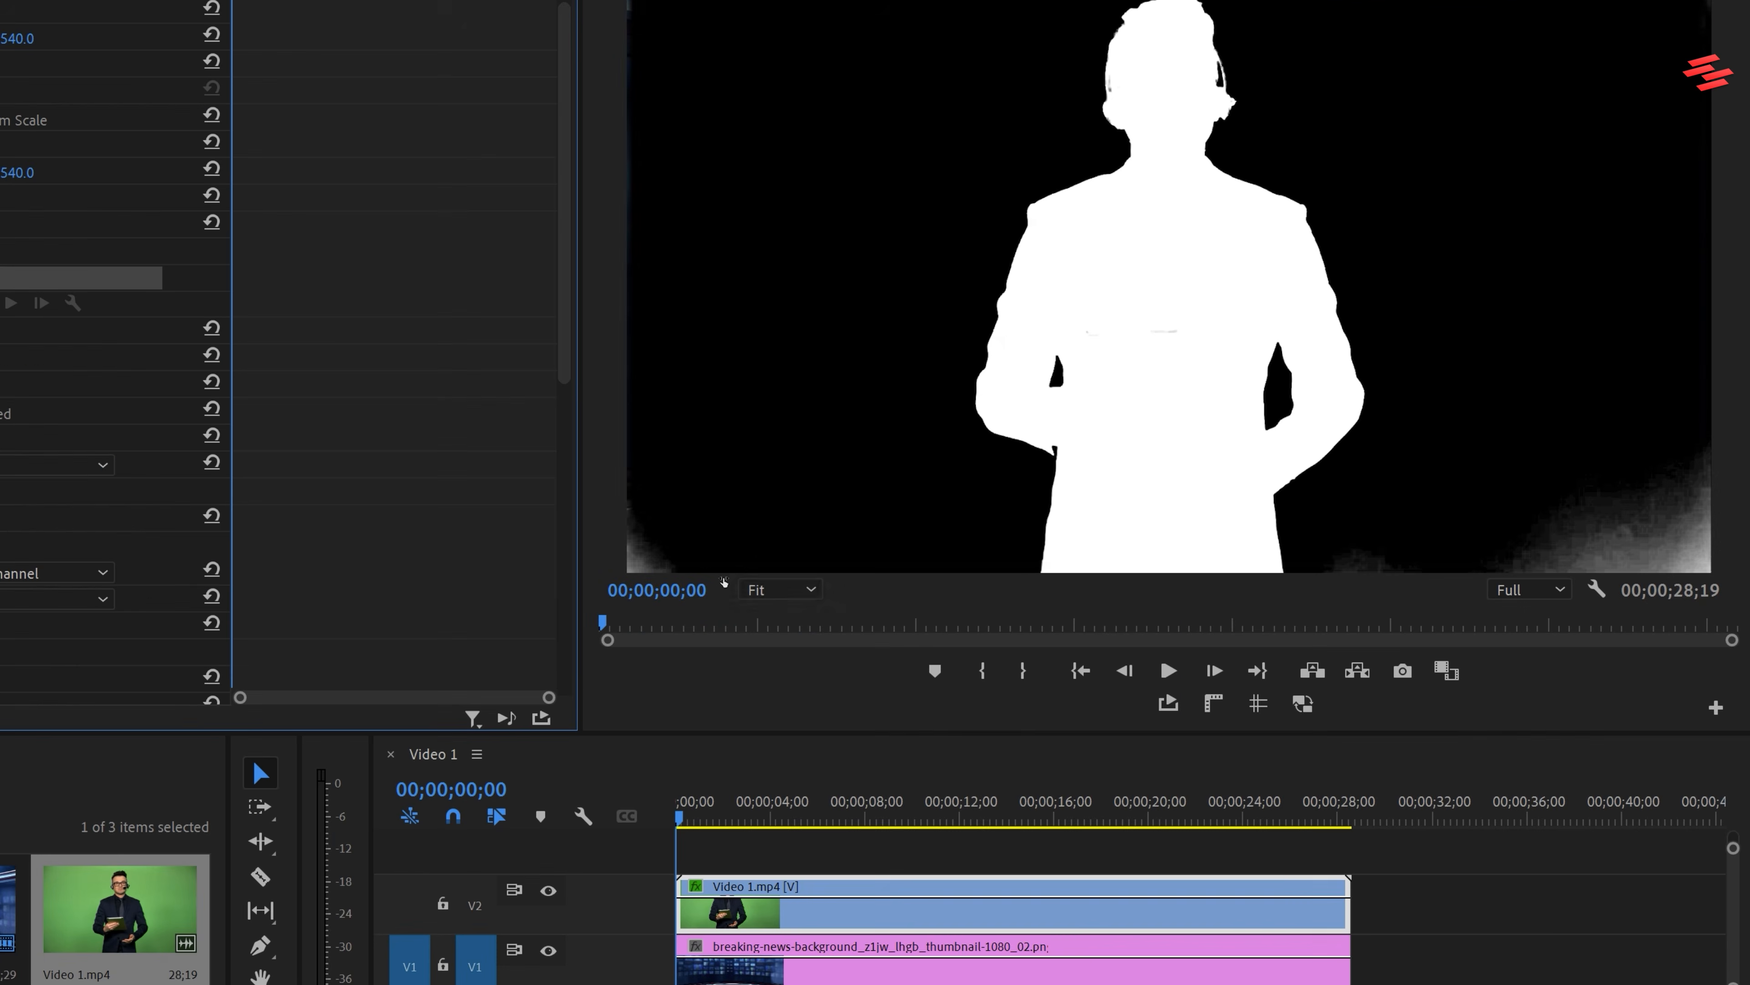
left_click(775, 591)
left_click(792, 759)
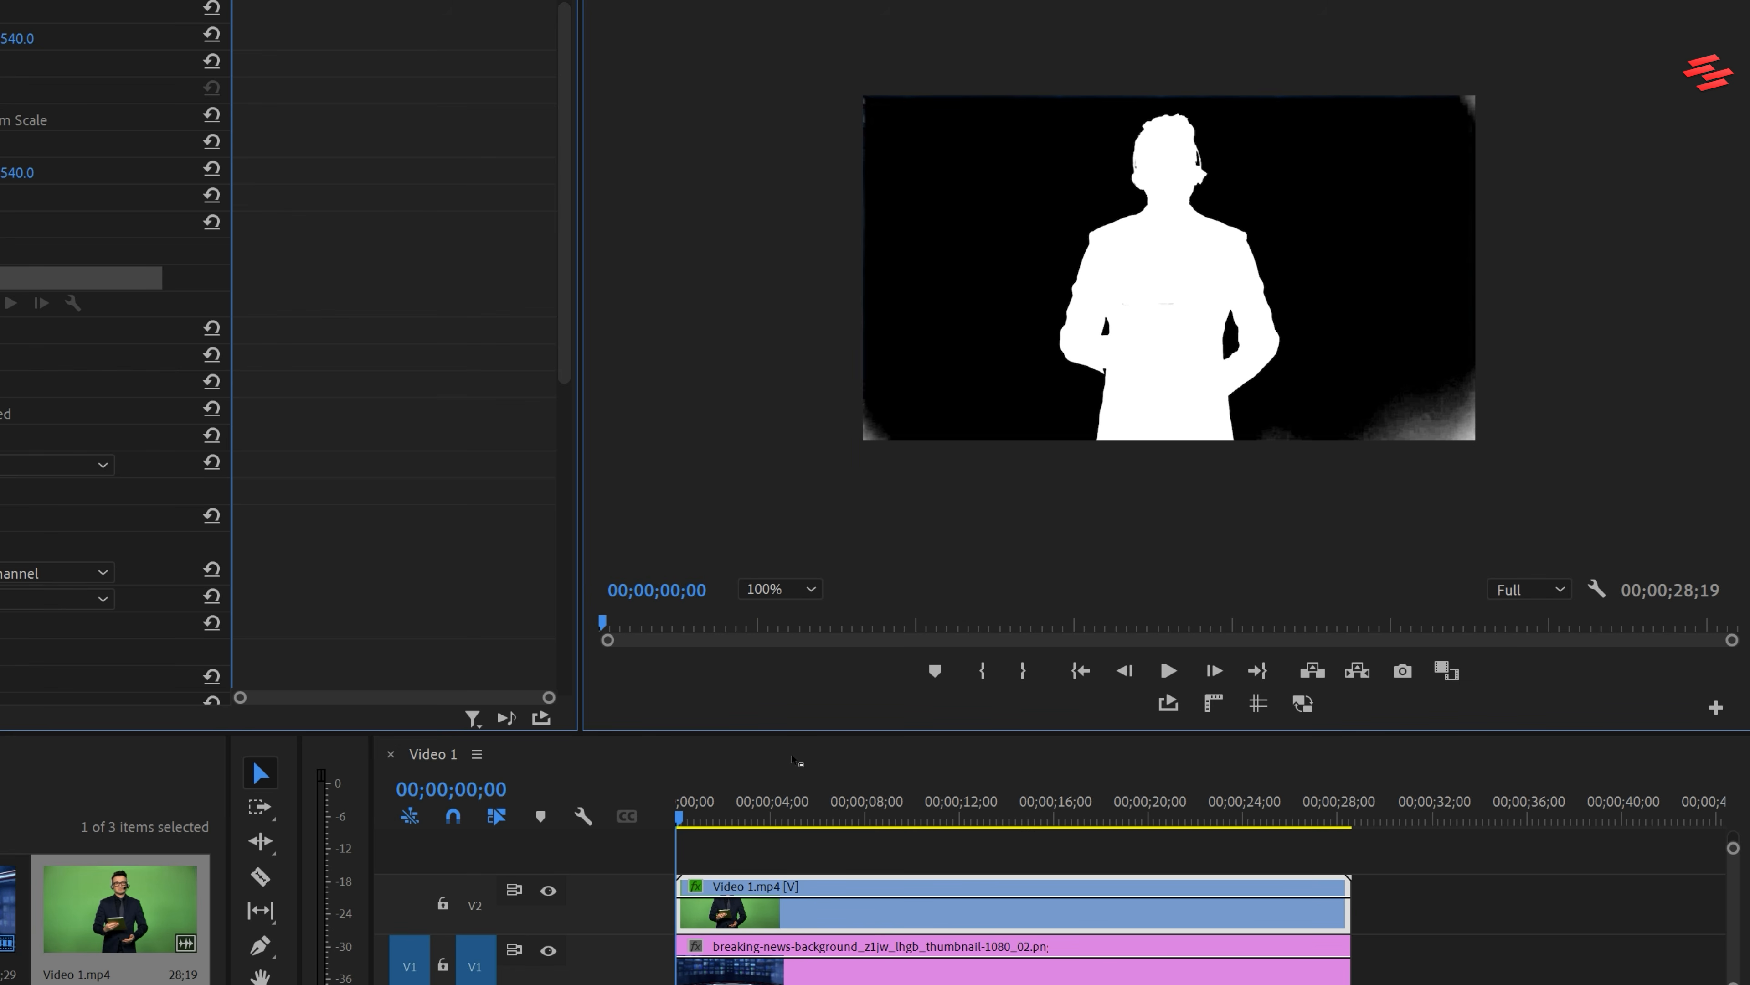
left_click(888, 281)
left_click(945, 50)
left_click(1235, 13)
left_click(1348, 74)
left_click(1411, 187)
left_click(1413, 301)
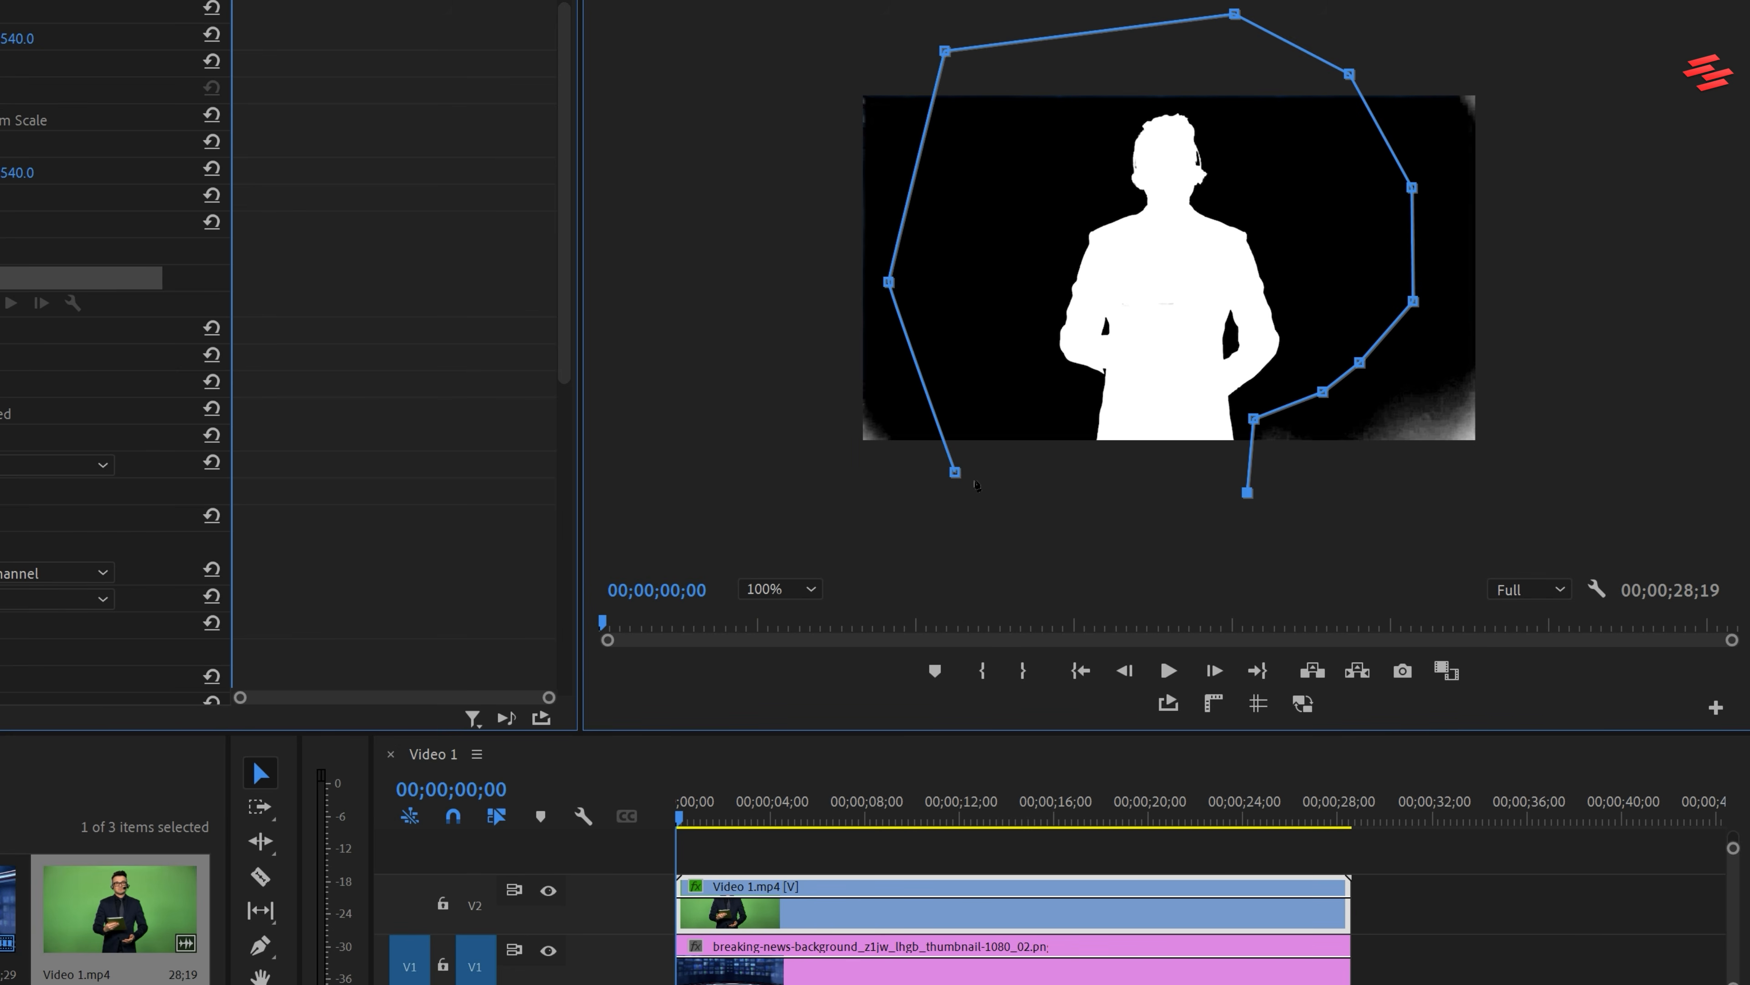
left_click(955, 472)
Scrub through the whole sequence to check that the mask keeps the presenter inside, and return to the start
left_click_drag(680, 816, 699, 821)
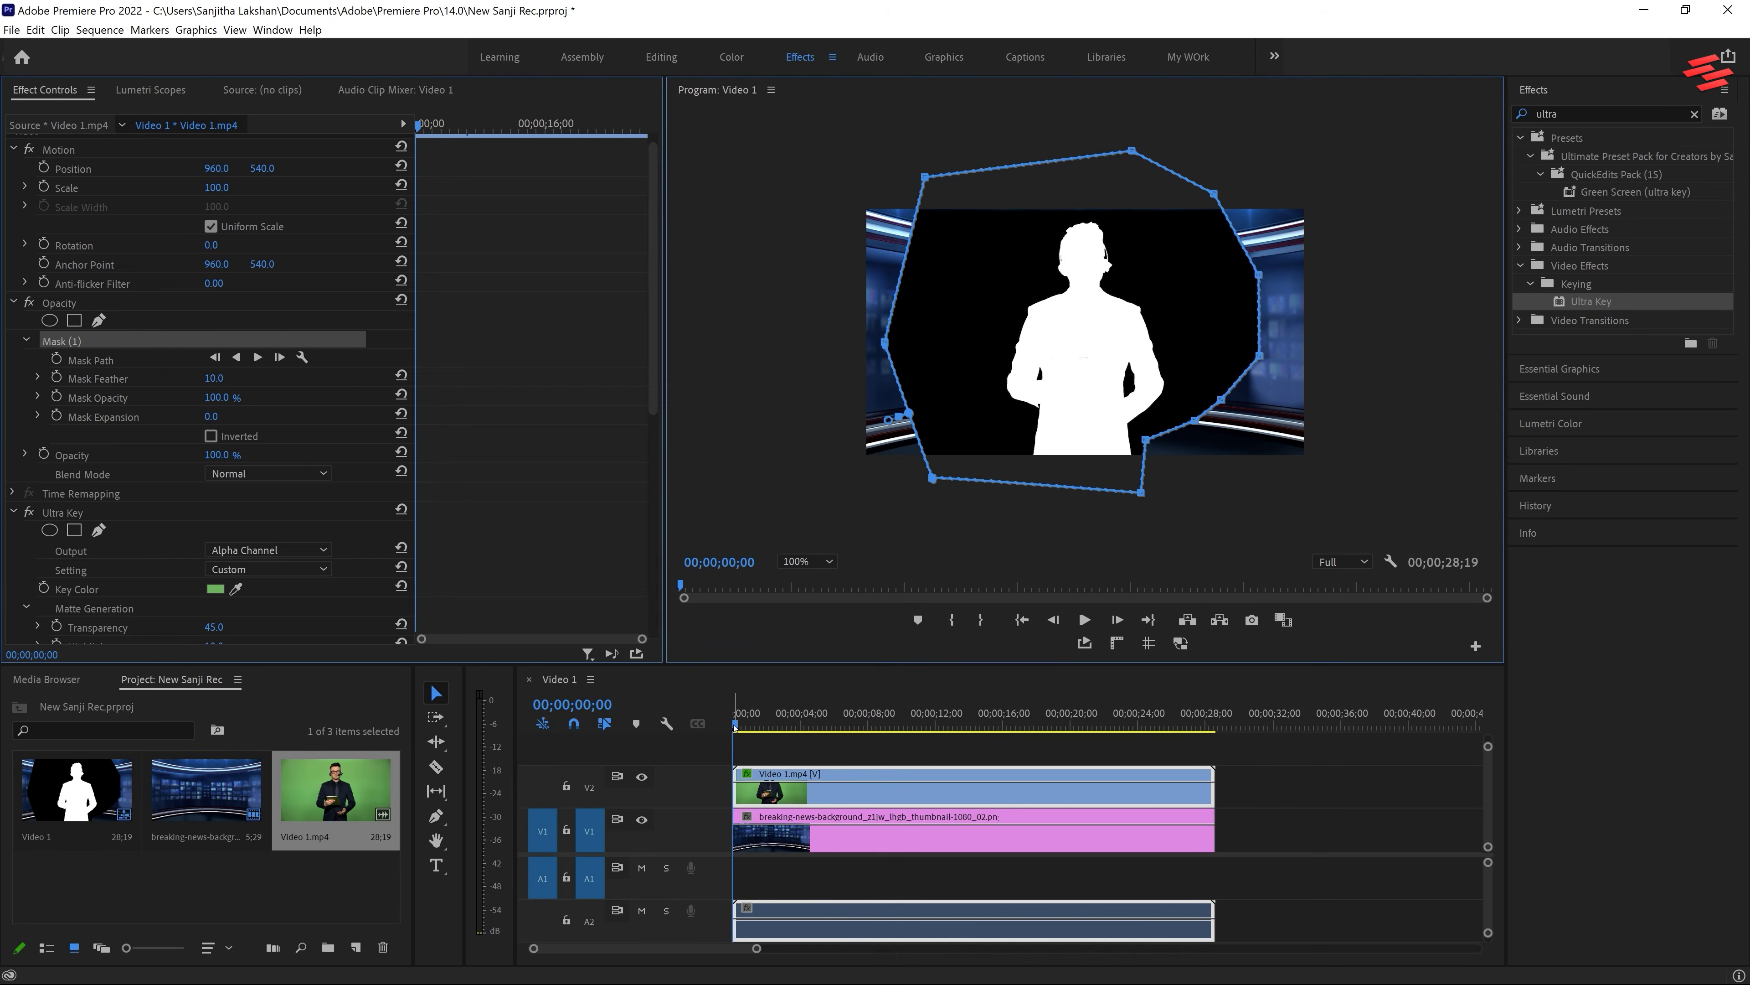
left_click_drag(750, 727, 776, 728)
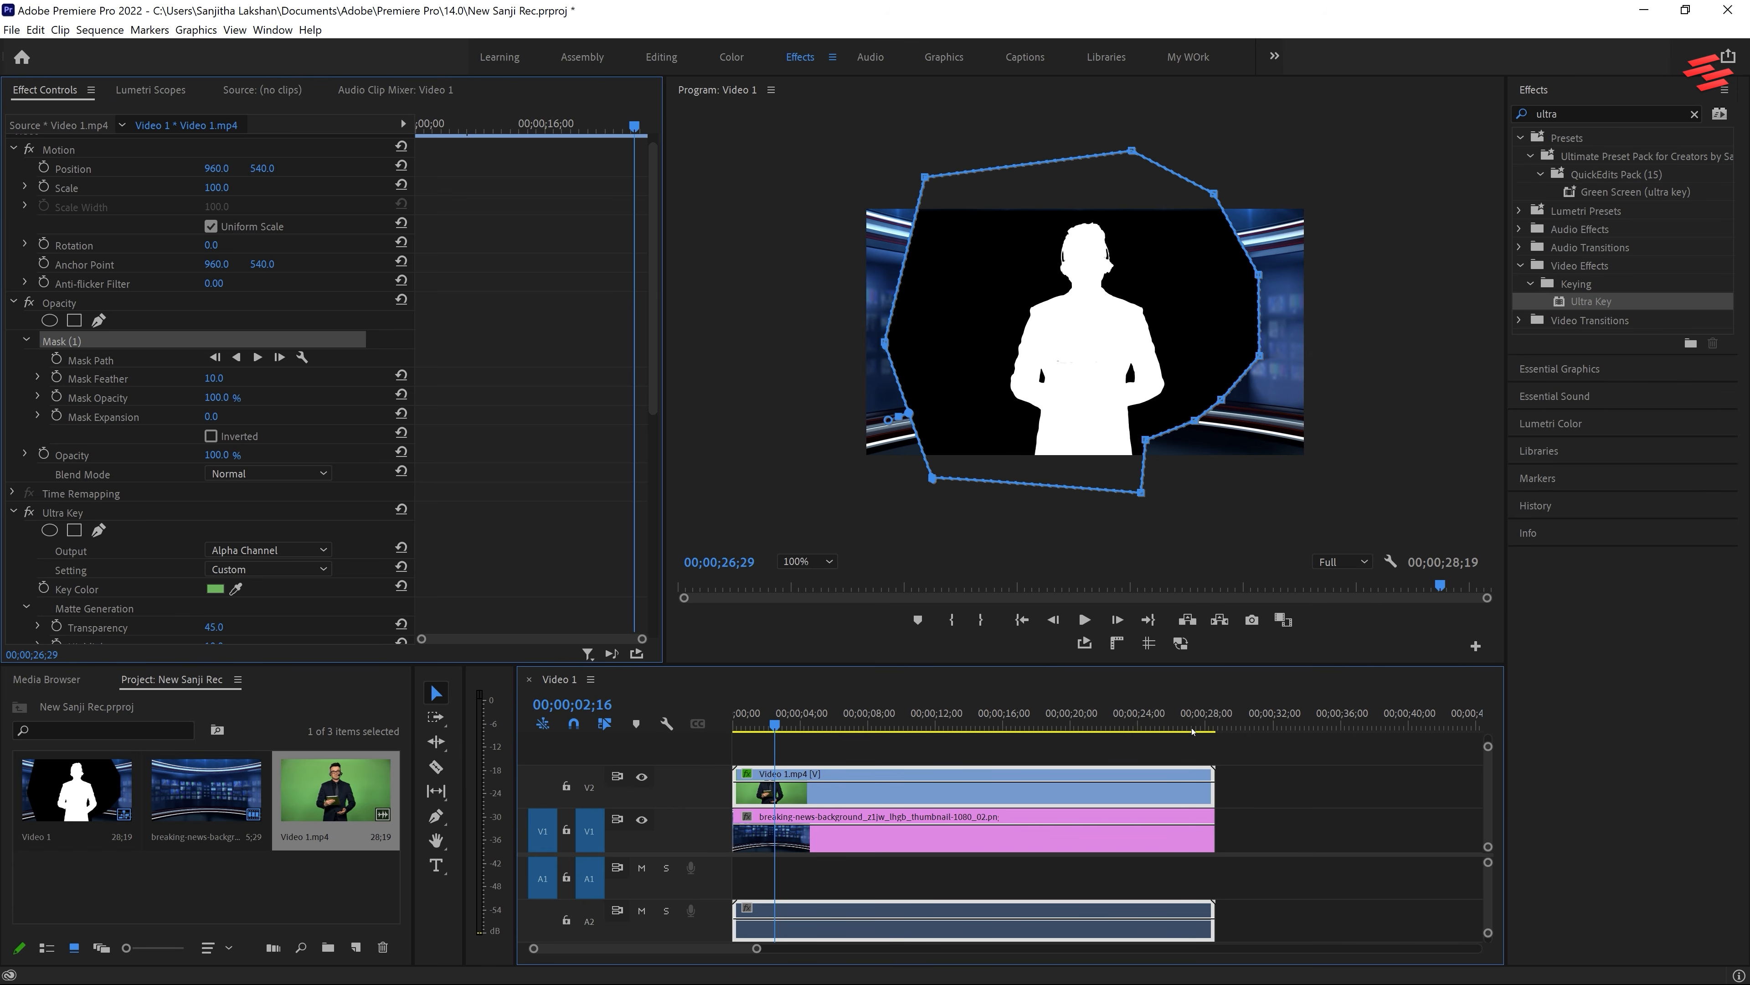
left_click_drag(1201, 731, 701, 730)
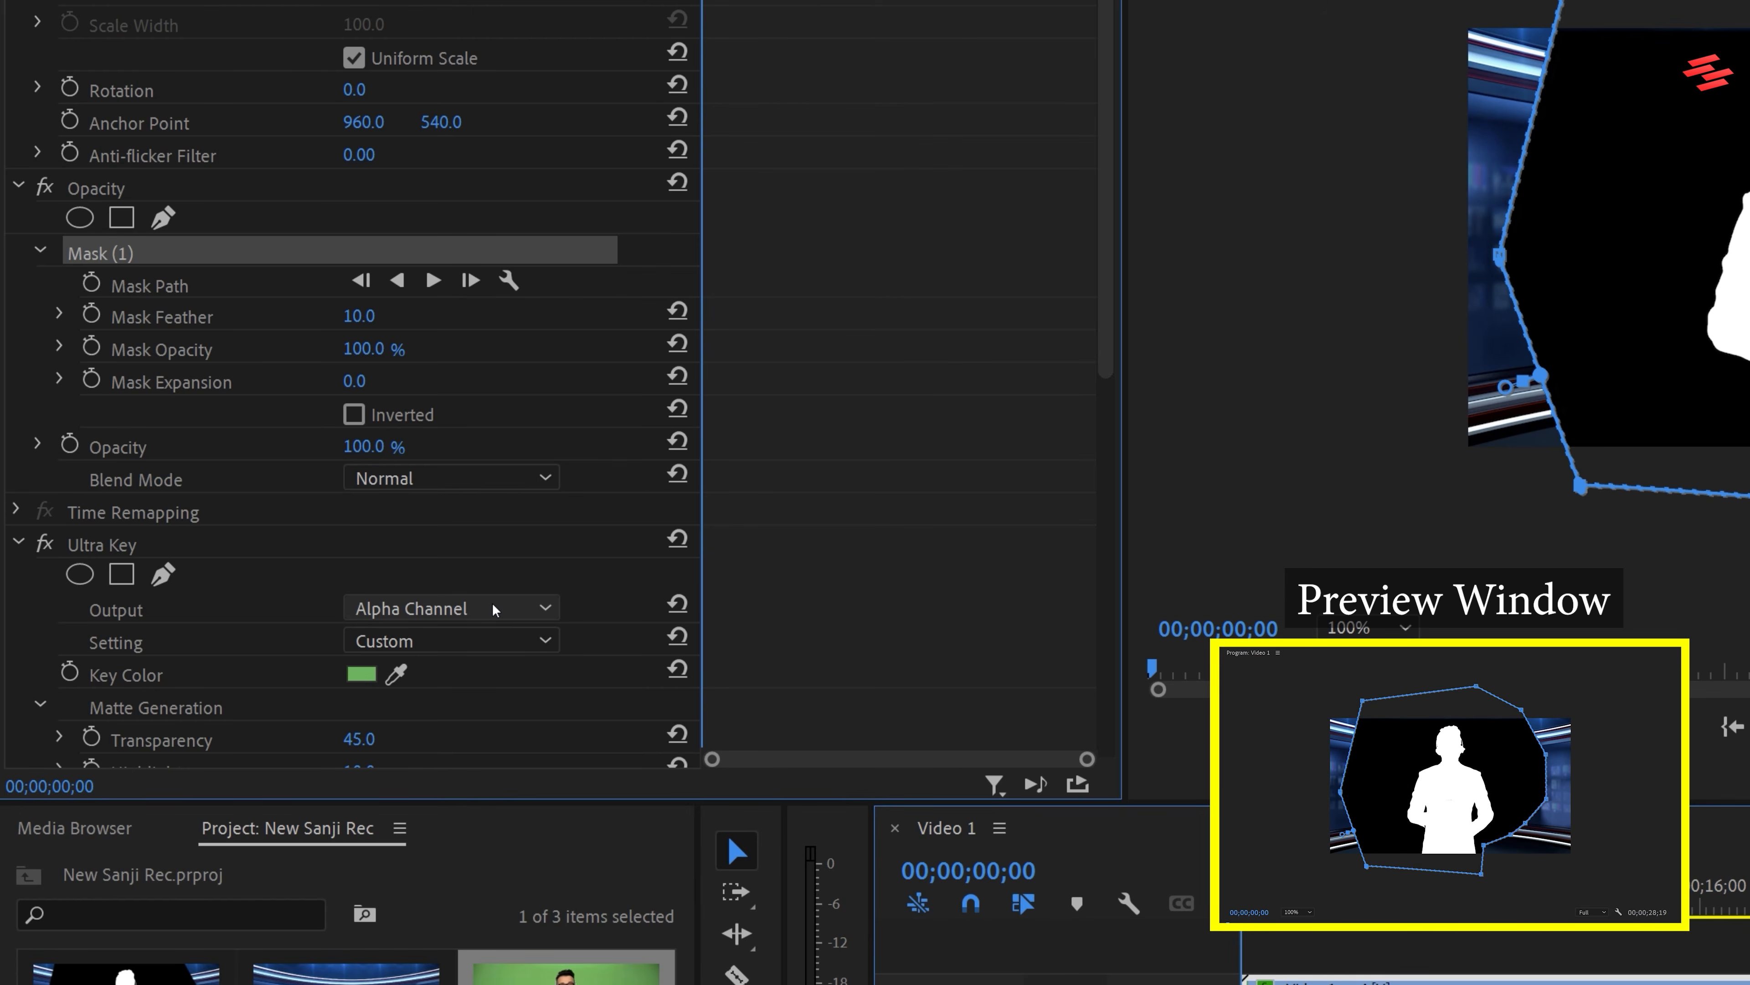
Set Ultra Key's Output back to Composite and deselect the clip in the timeline
left_click(492, 609)
left_click(500, 638)
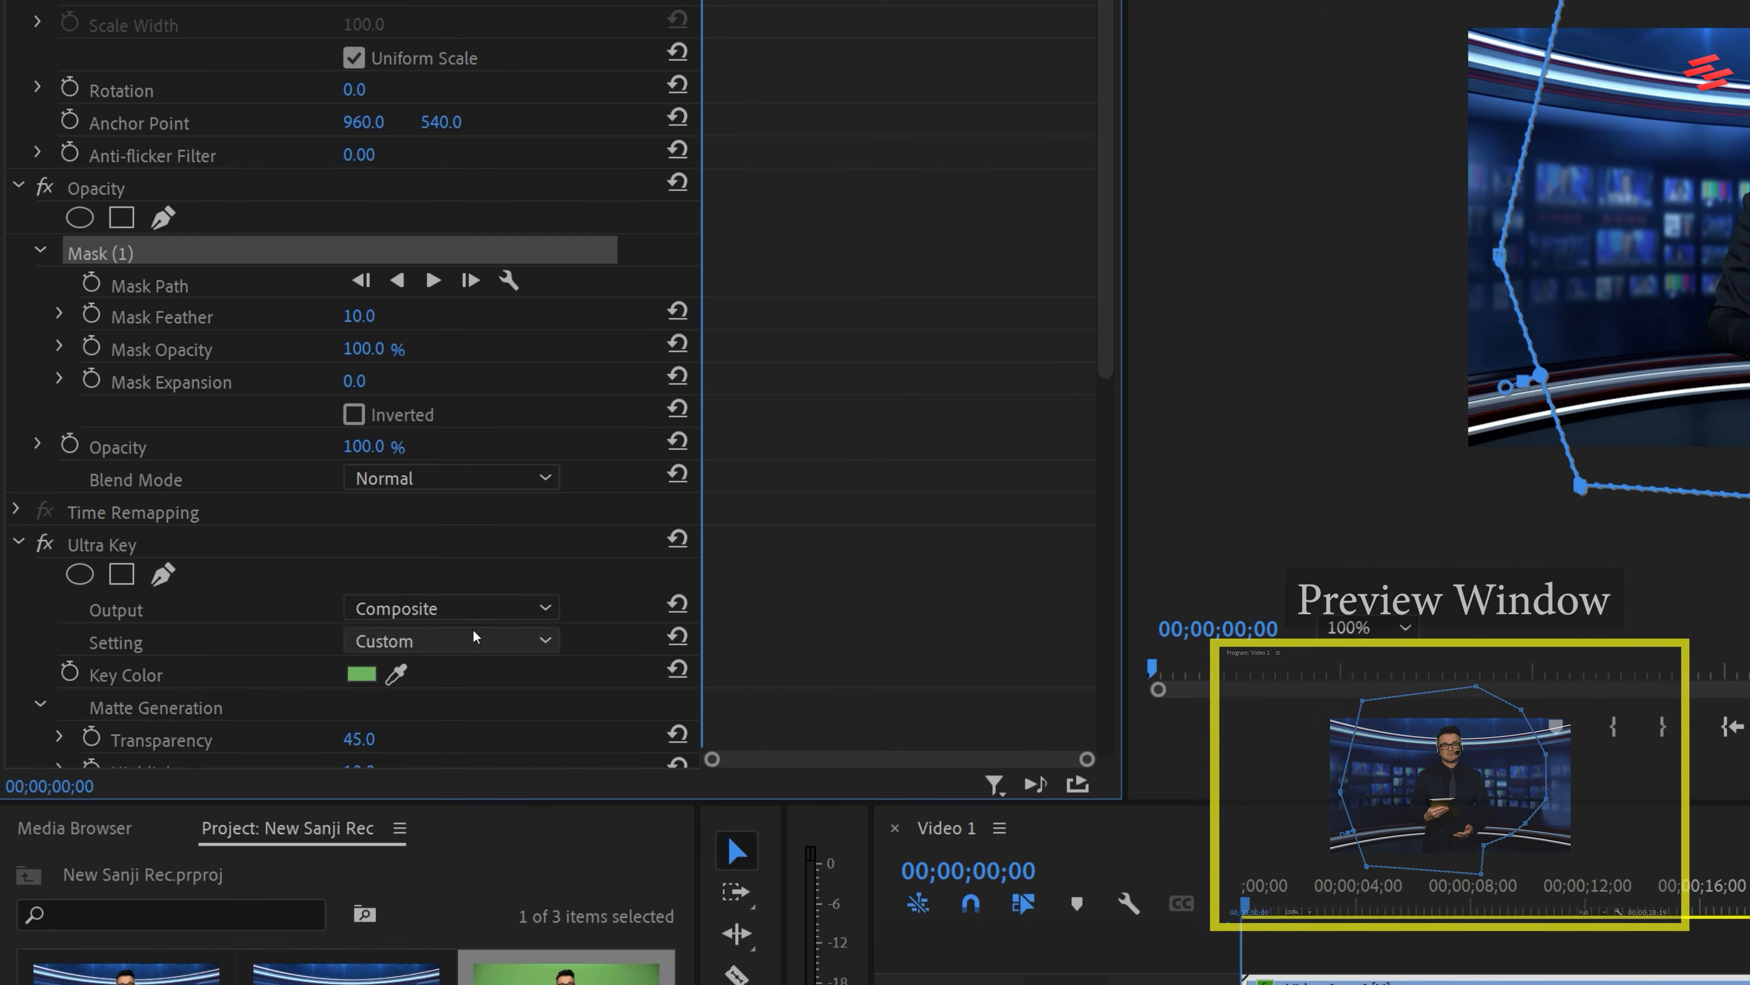
left_click(1318, 871)
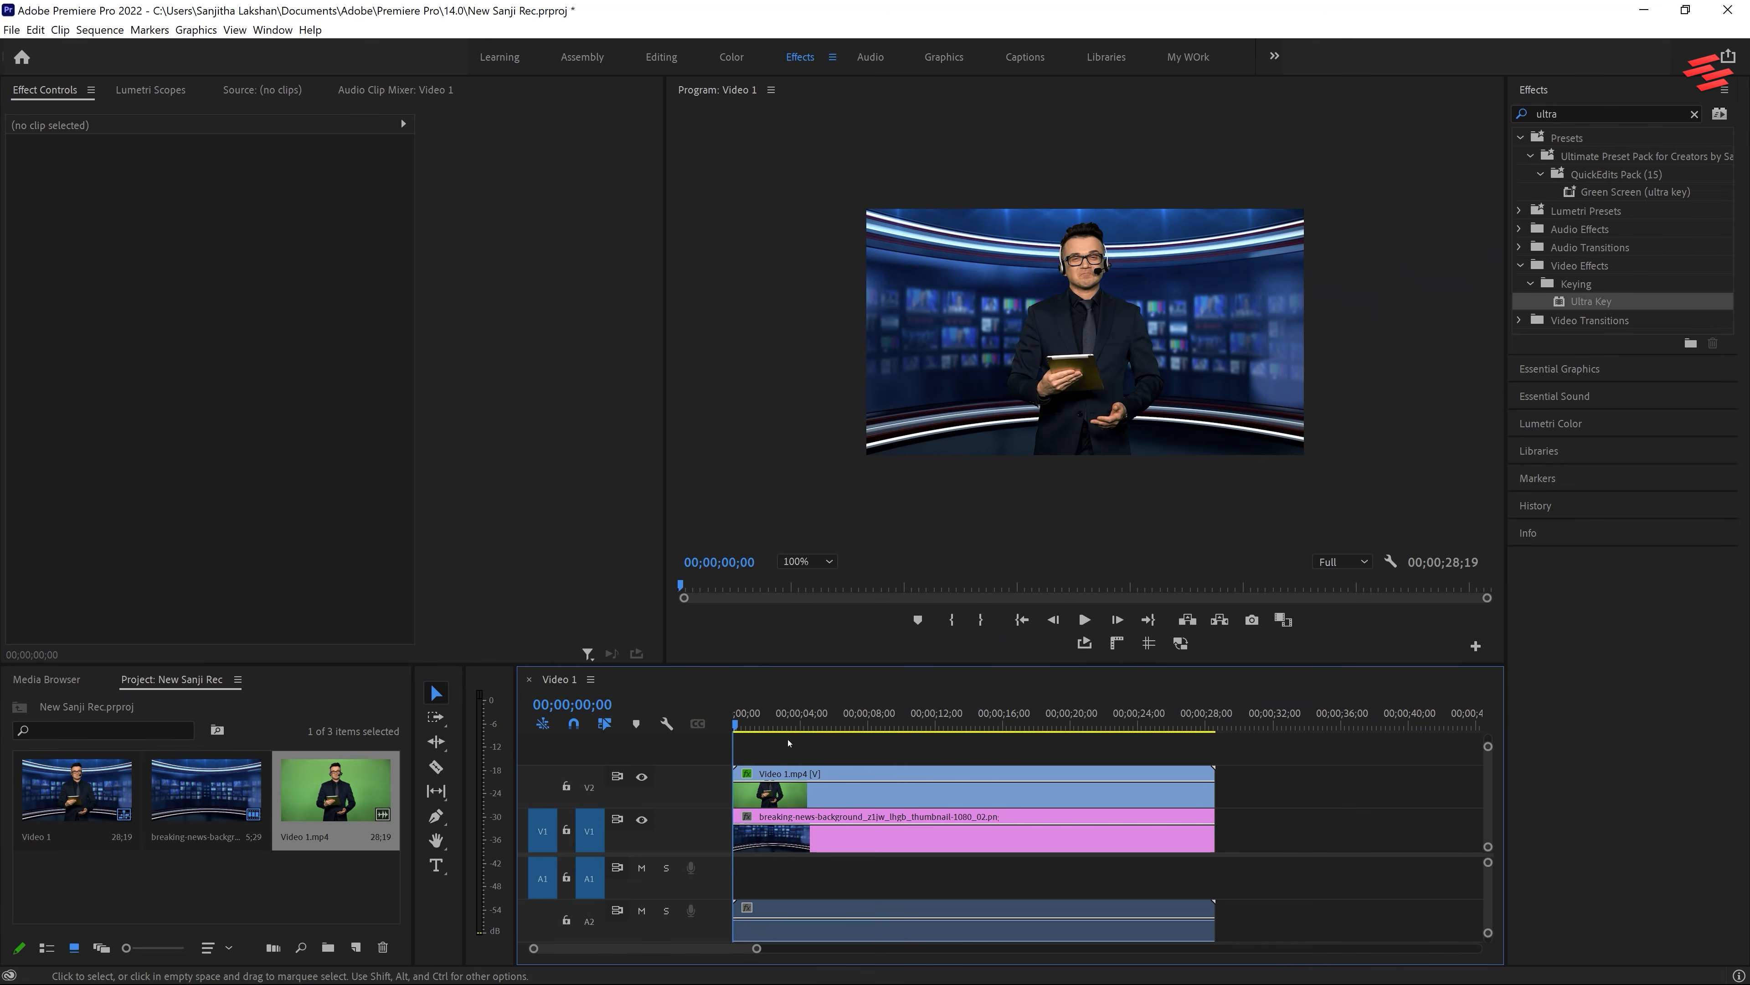
Set the program preview zoom to Fit and play the sequence to review the background replacement
left_click(793, 564)
left_click(800, 580)
key("space")
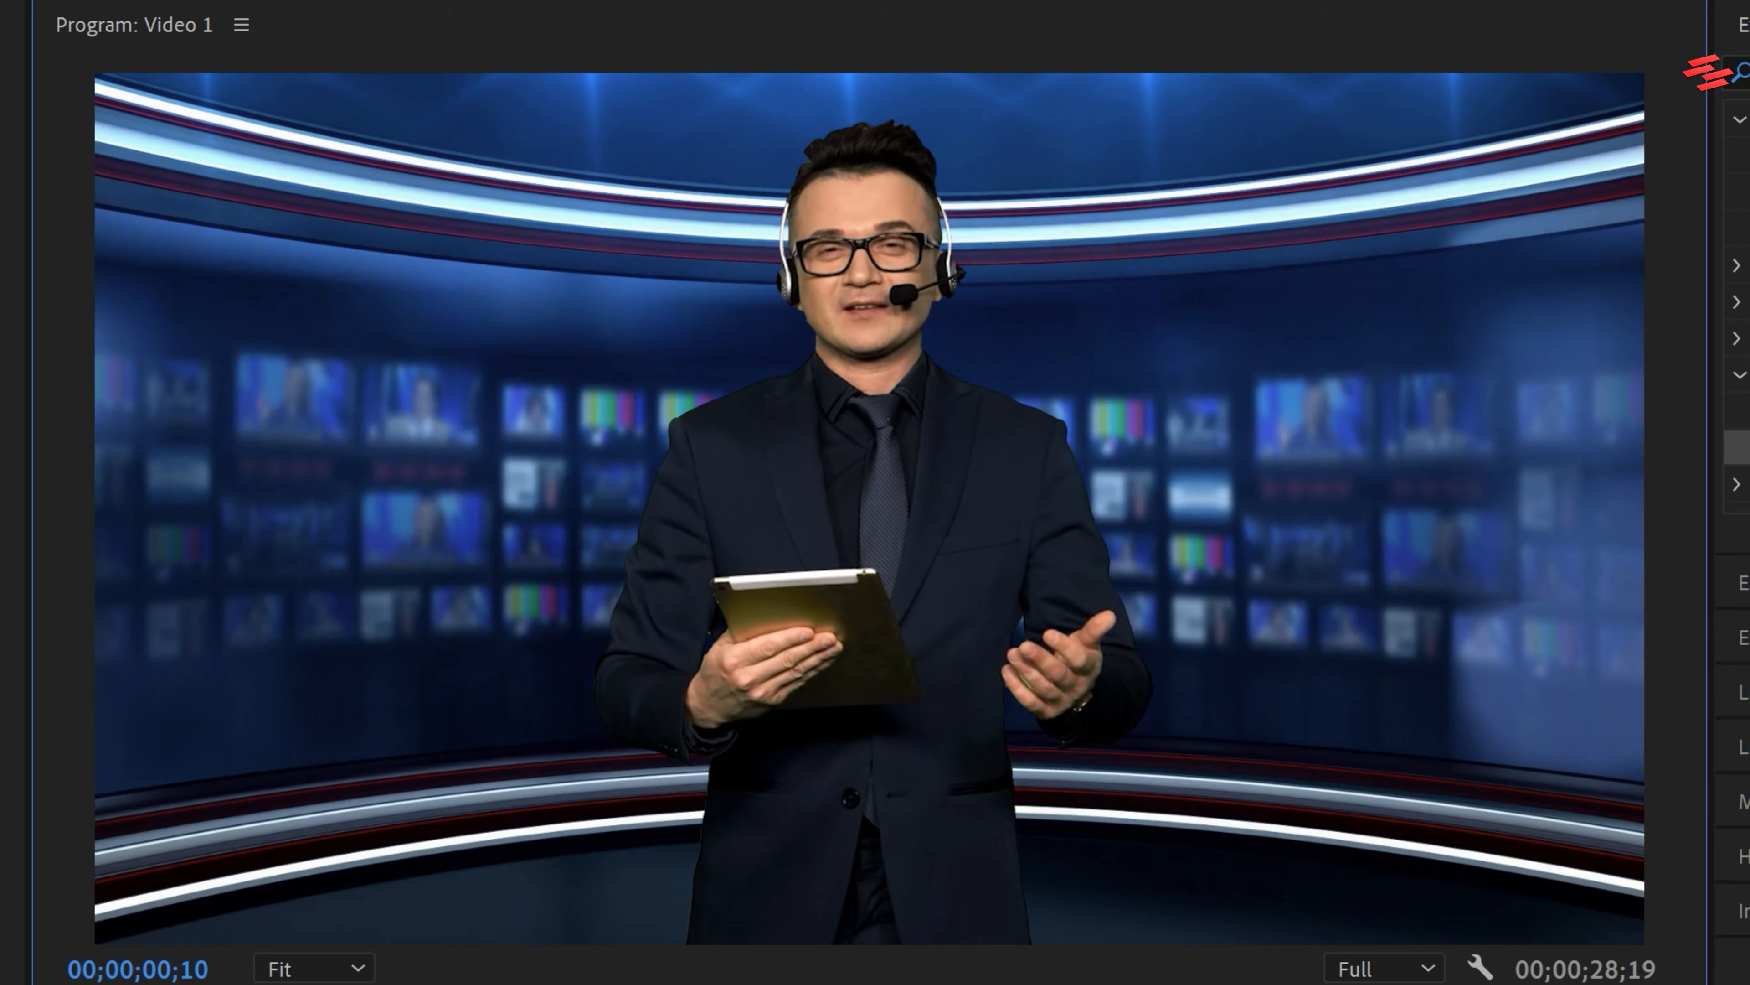